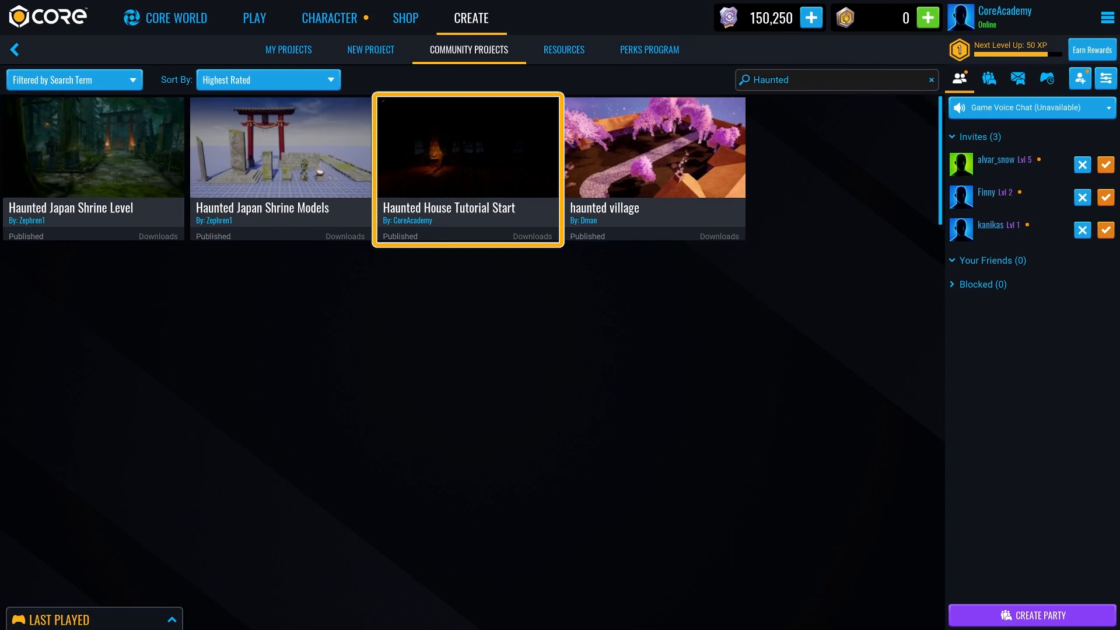
Download the Haunted House Tutorial Start community project as MyHauntedHouse, and run and stop a preview of it.
click(467, 169)
text(MyHauntedHouse)
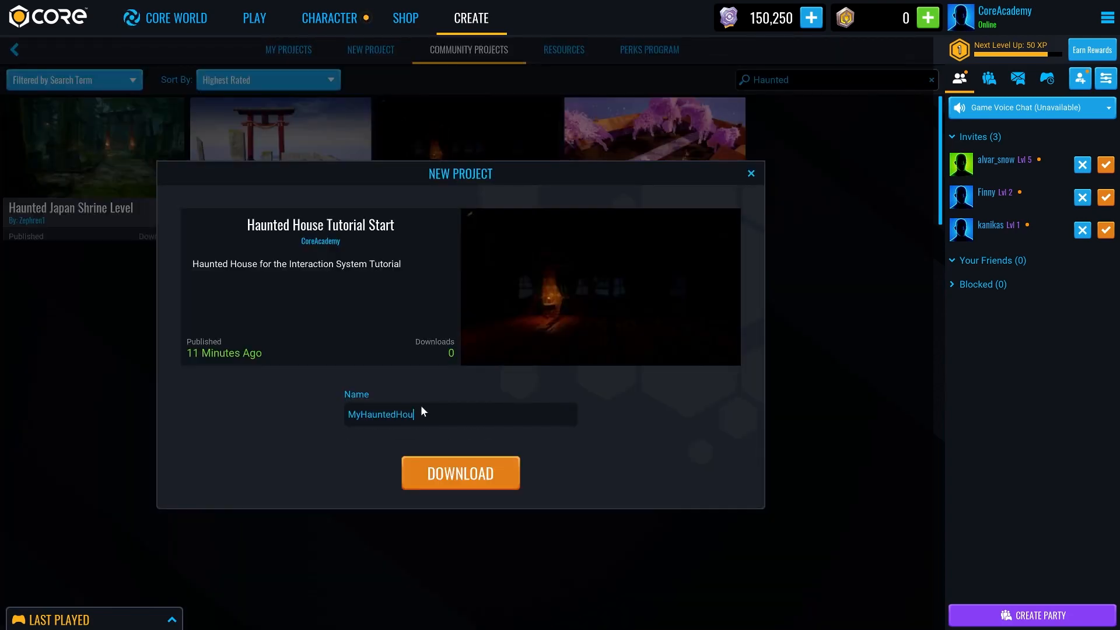
click(449, 470)
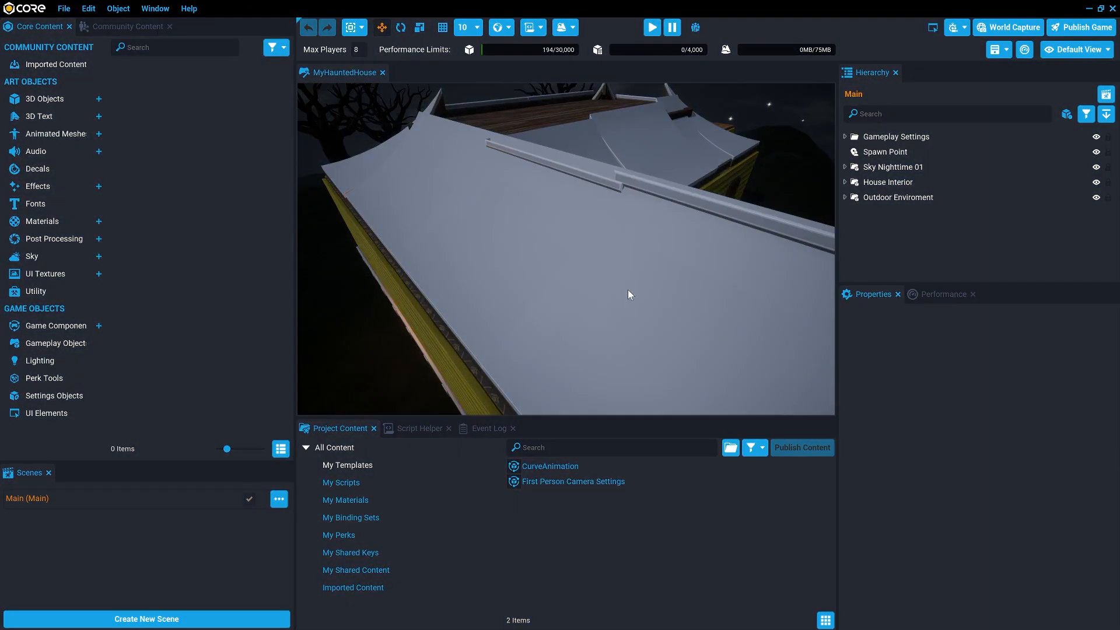
key(equal)
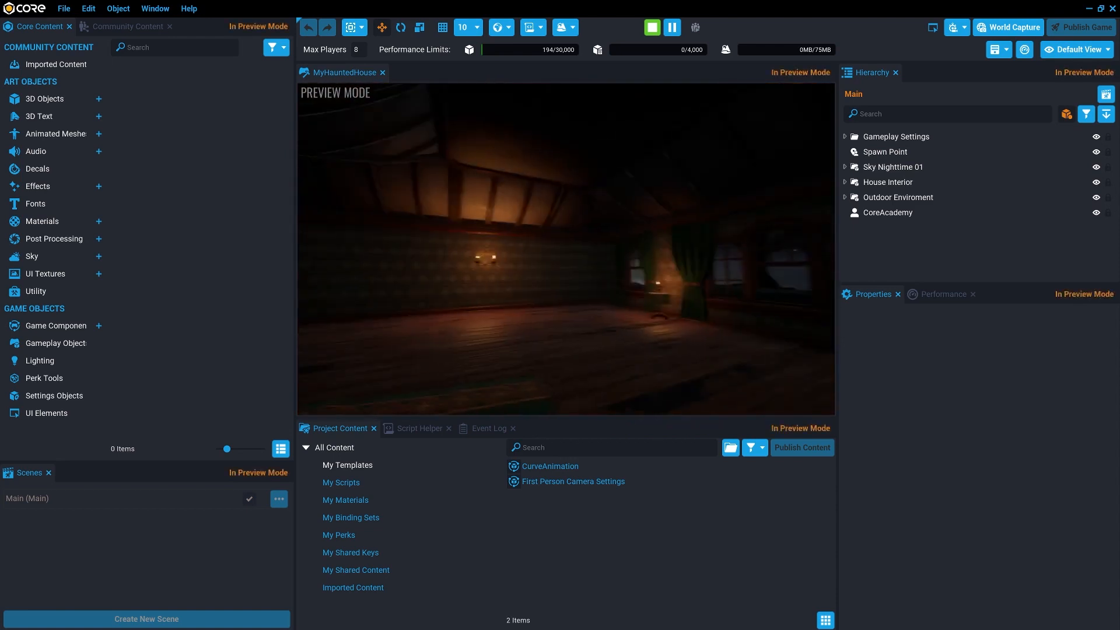
click(652, 27)
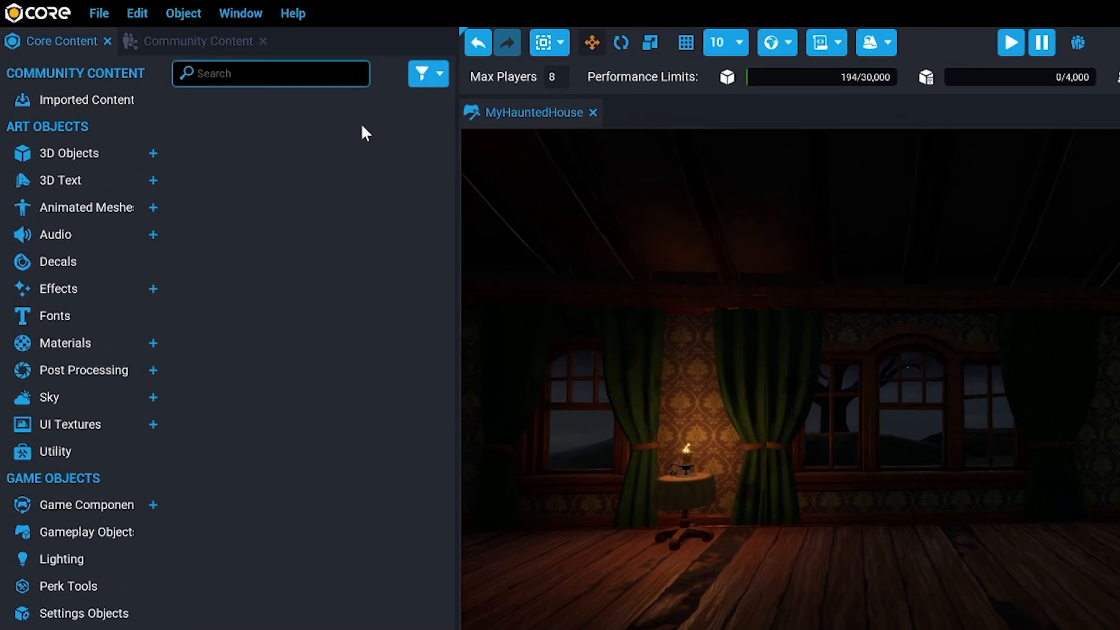
Find the Interaction System Package in the core content and add it to the project.
text(Interact)
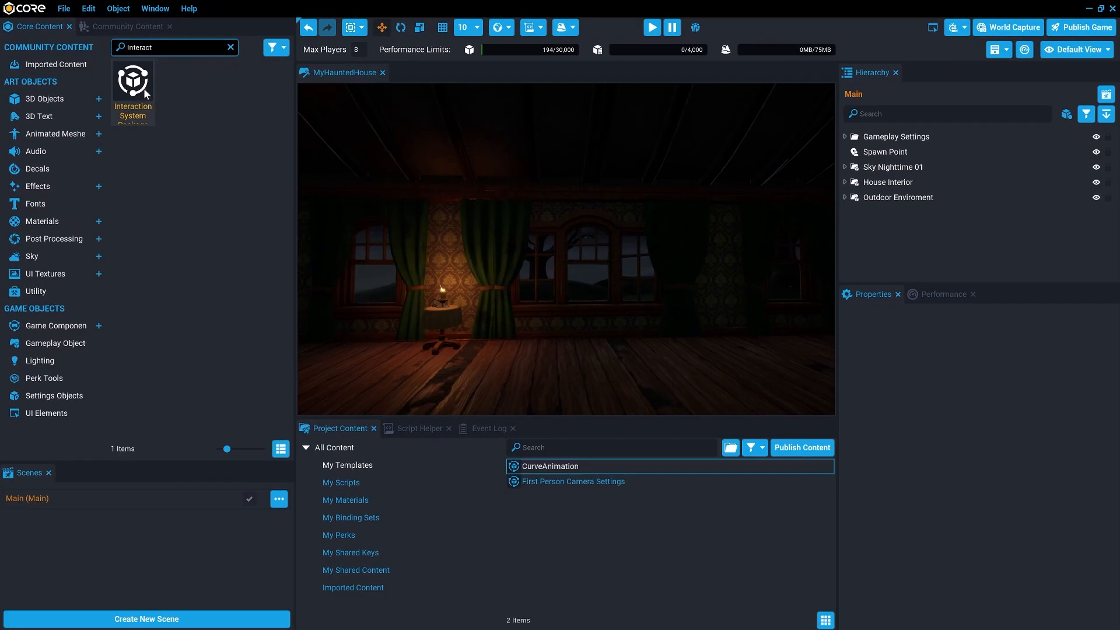
drag(199, 119, 888, 264)
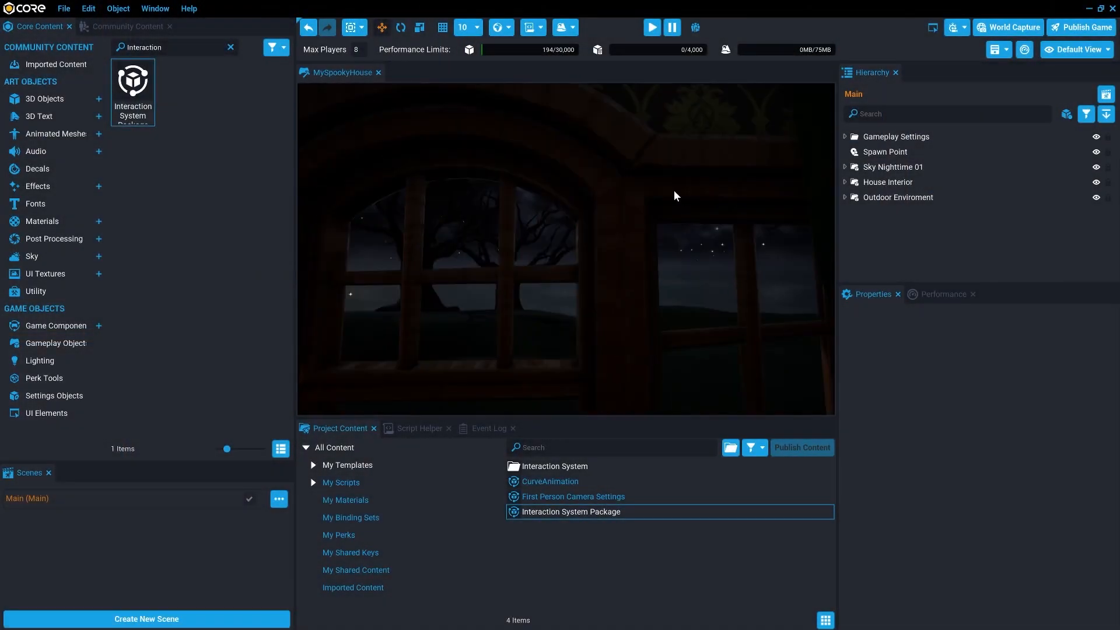
Add a Lightning VFX outside the house, raised into the night sky beside the bare trees, and look through its properties.
key(w)
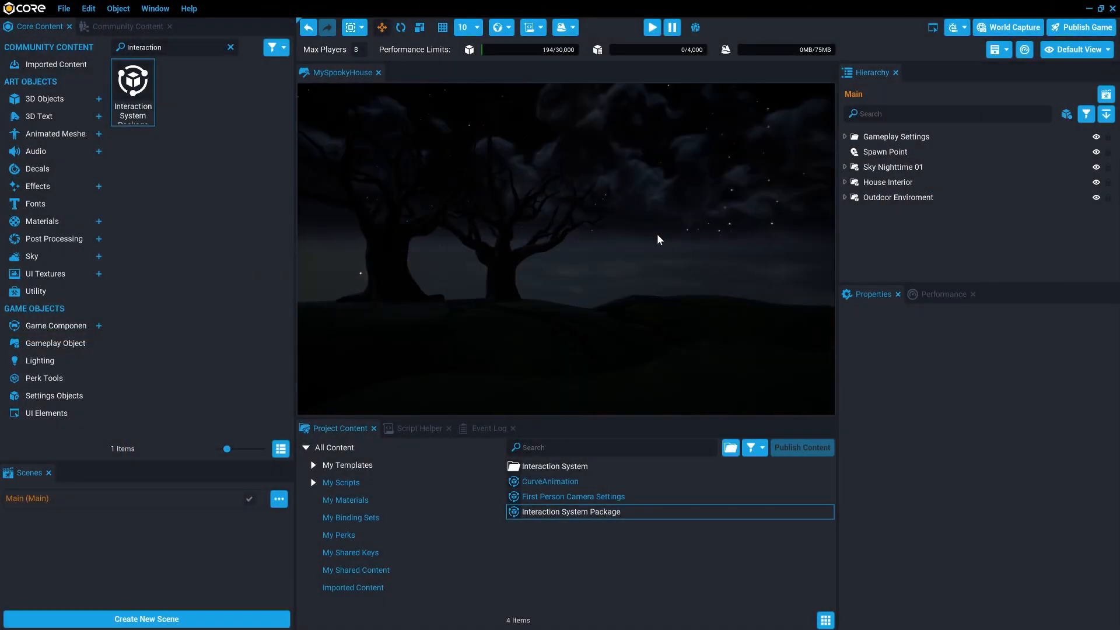
right_drag(600, 250, 621, 303)
click(184, 42)
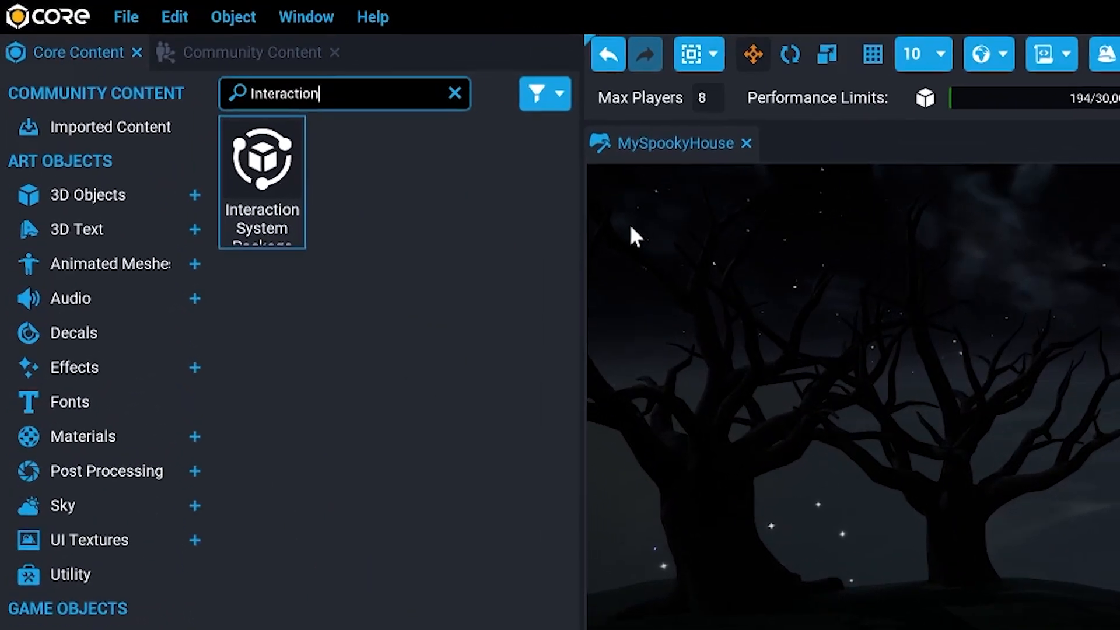
text(Light)
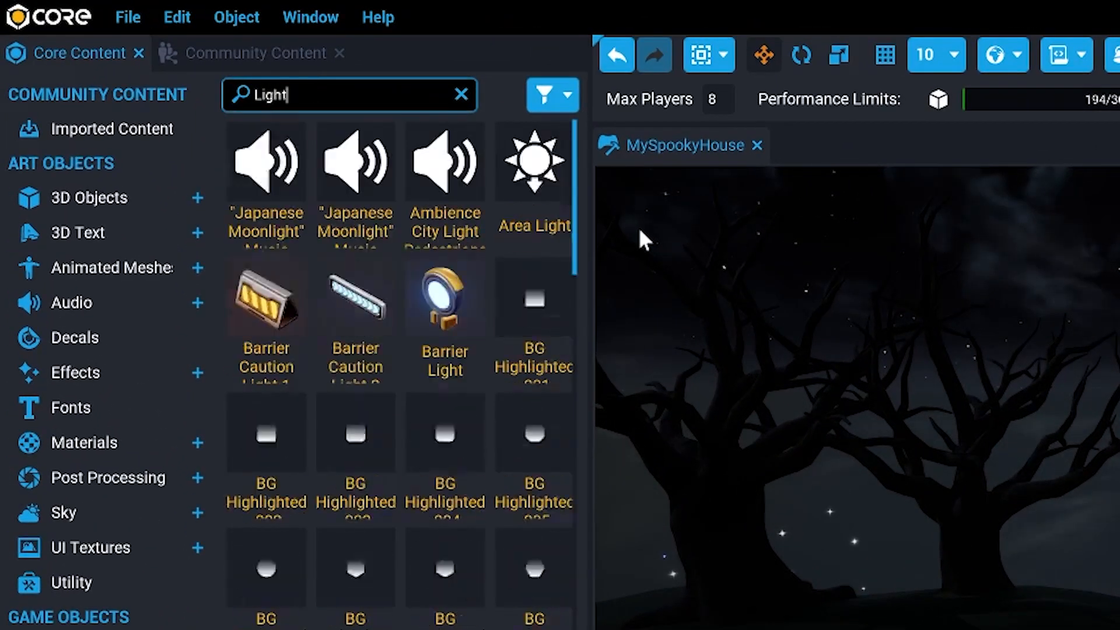
text(ning VFX)
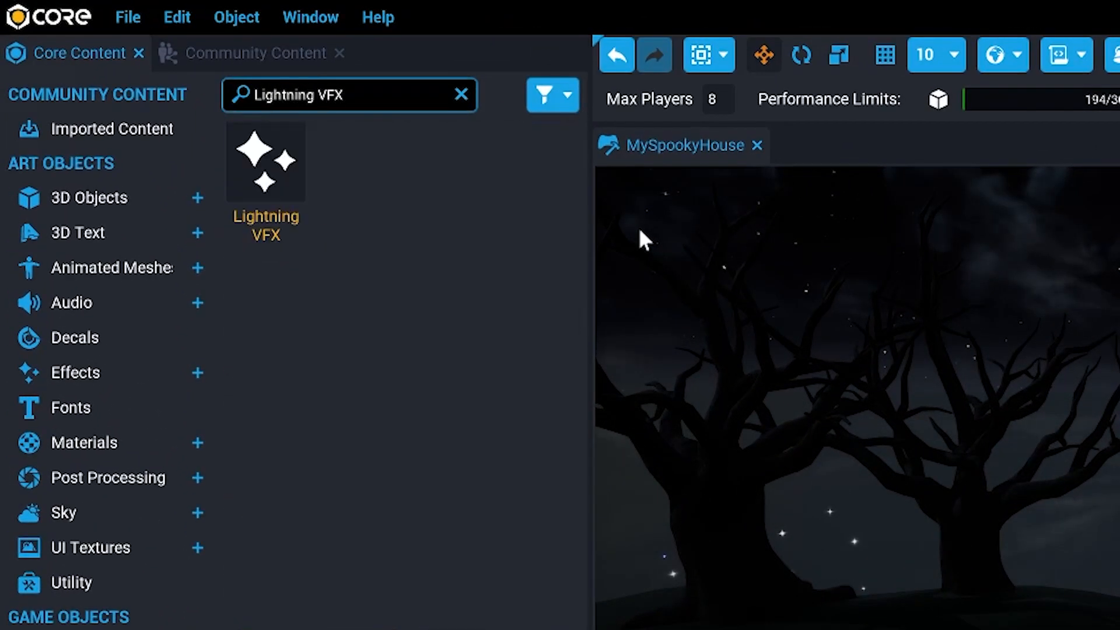
drag(266, 169, 1091, 629)
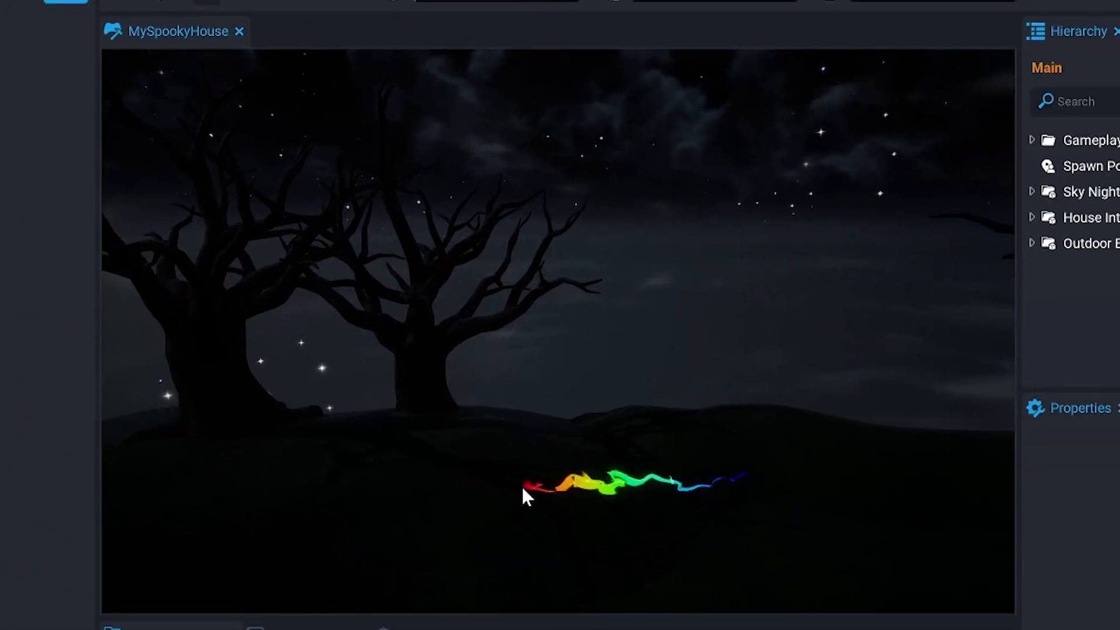
drag(523, 489, 511, 162)
click(1085, 268)
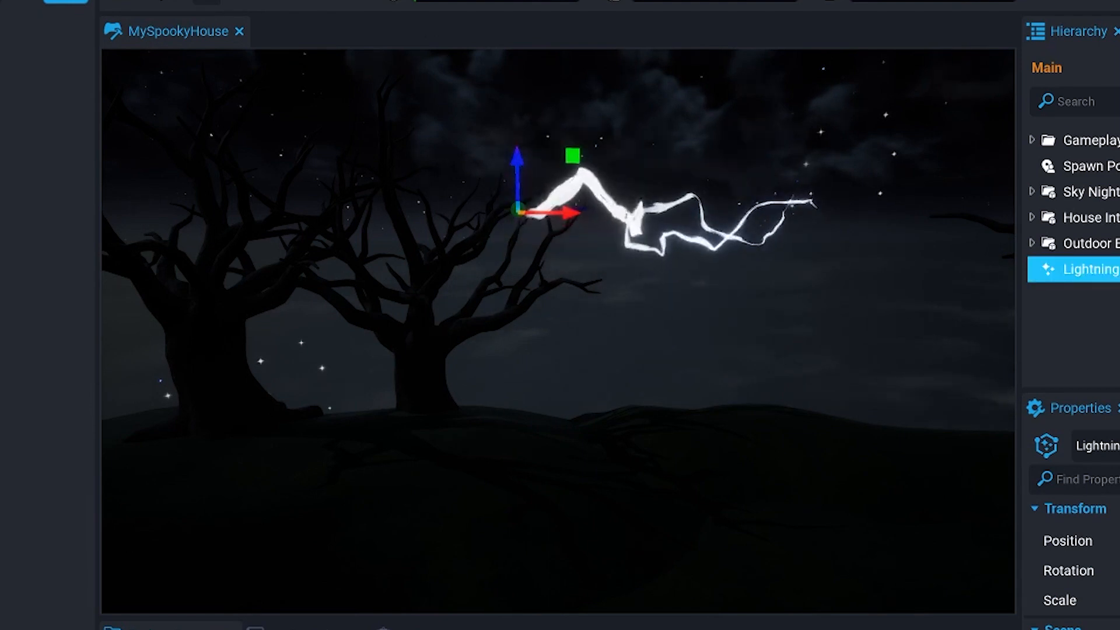
scroll(1073, 554, down, 3)
scroll(1073, 554, down, 5)
scroll(1073, 554, down, 5)
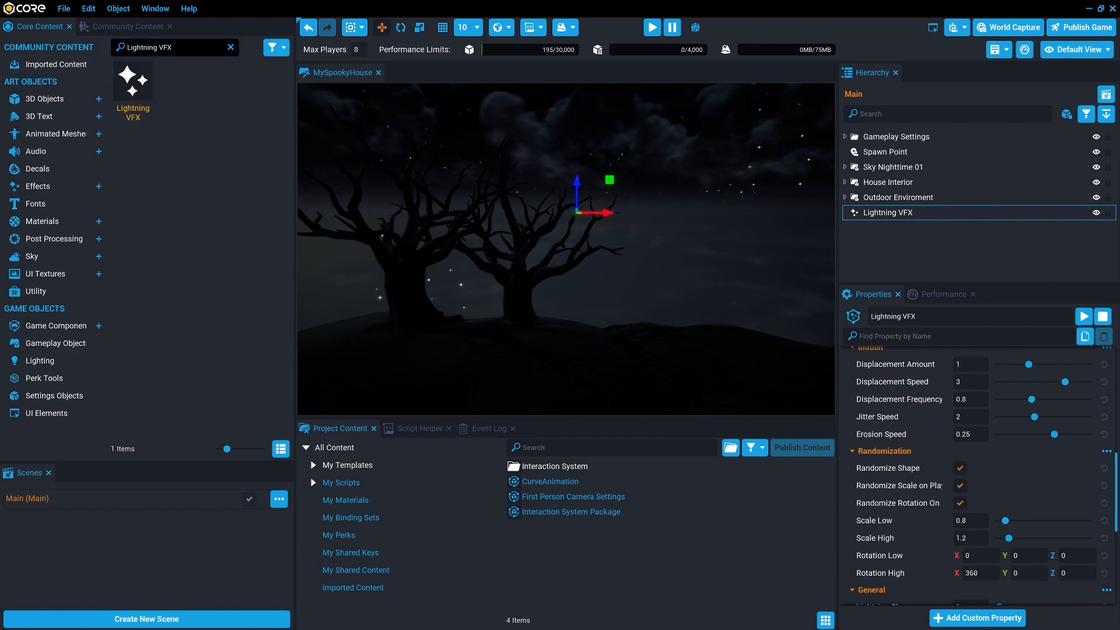
Add the Nature Thunder Clap Boom Set 01 SFX to the scene and set its type to 04 - Thunder Close - Powerful.
triple_click(149, 47)
text(Thunder)
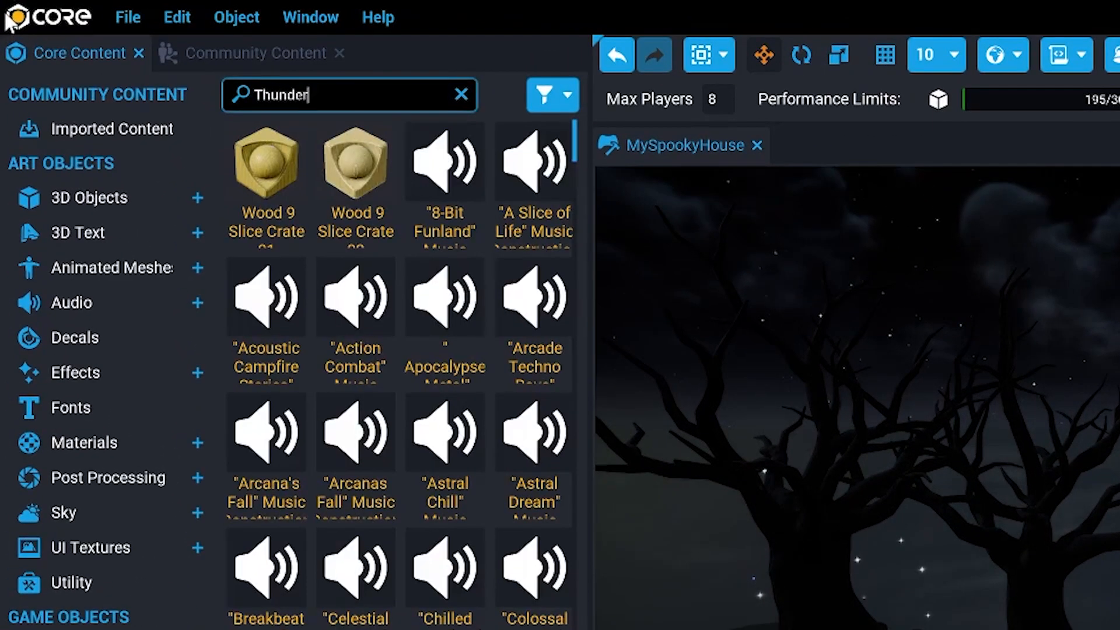
key(Return)
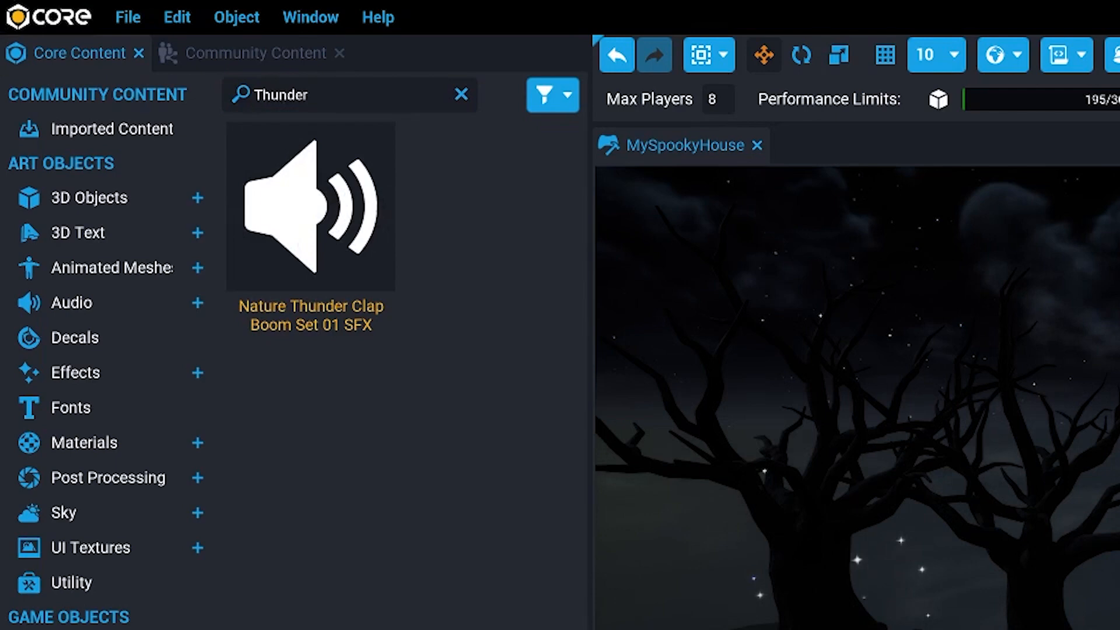
drag(303, 230, 1114, 425)
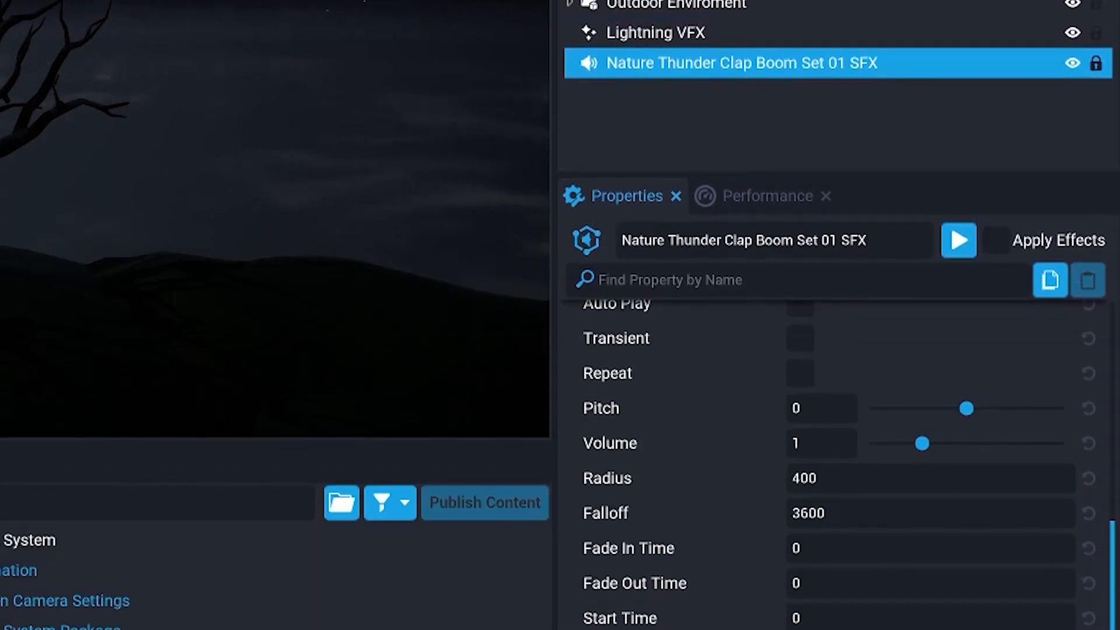
click(927, 554)
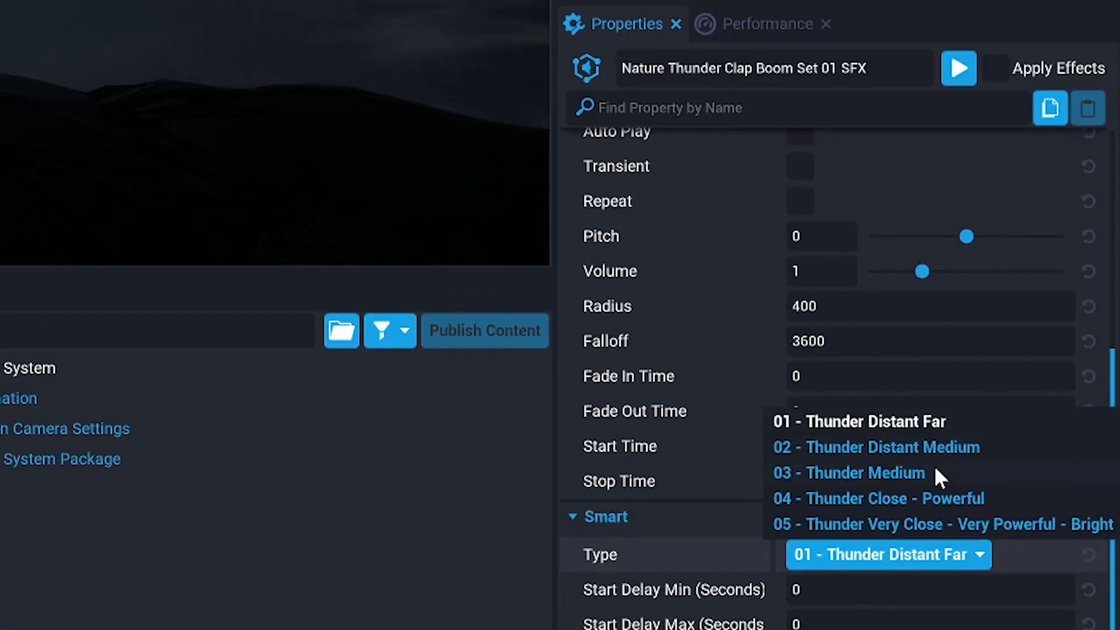
click(971, 497)
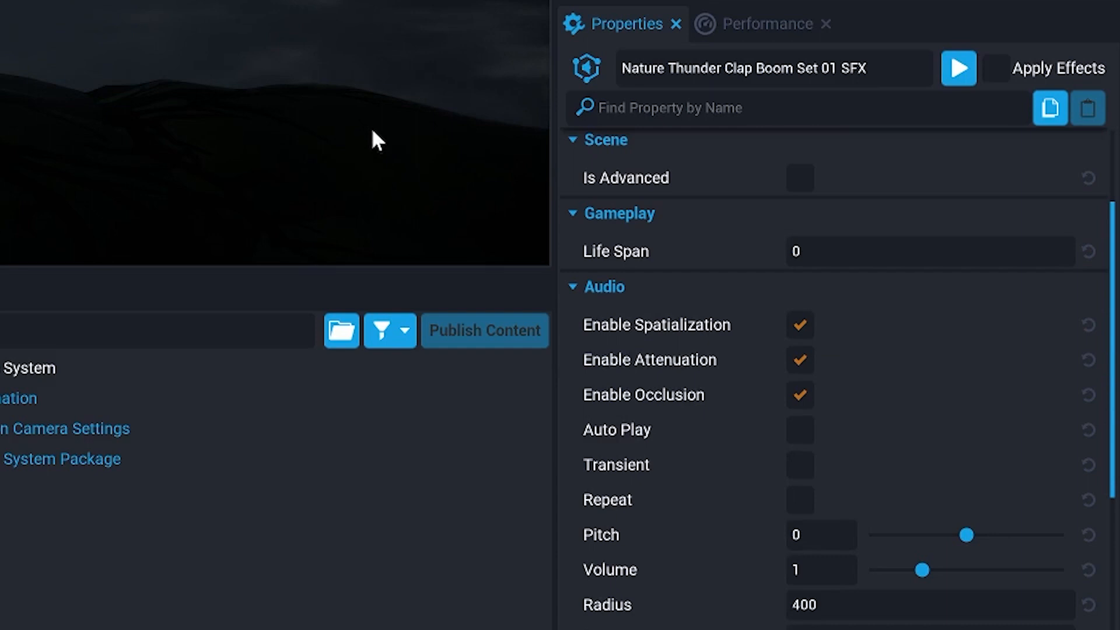
Copy the Lightning VFX's properties and paste only its position onto the thunder sound effect.
click(869, 213)
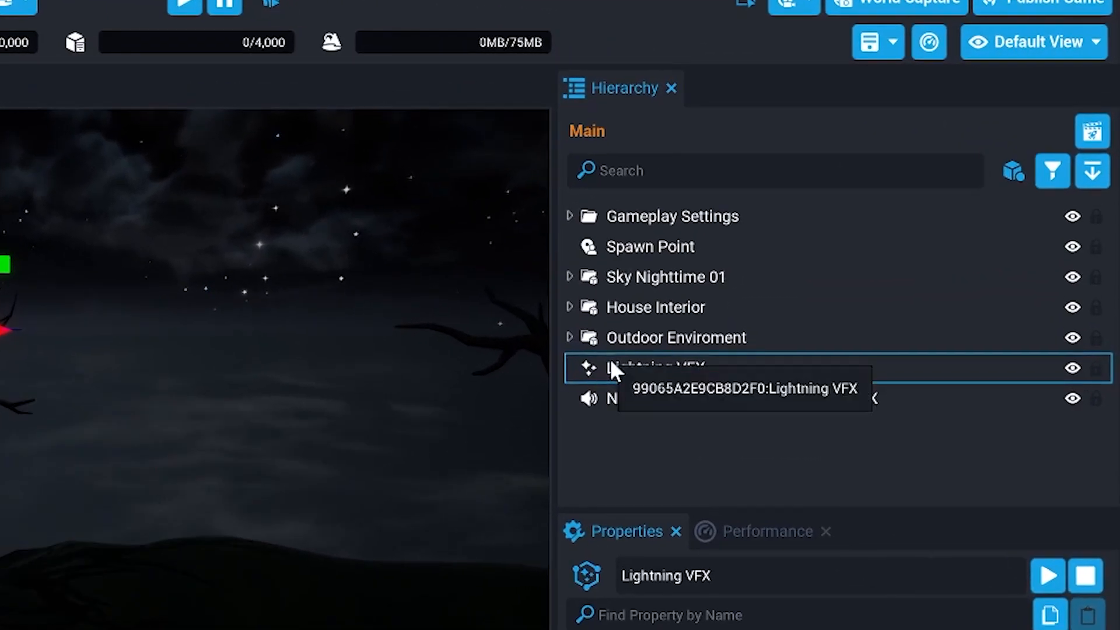
click(610, 359)
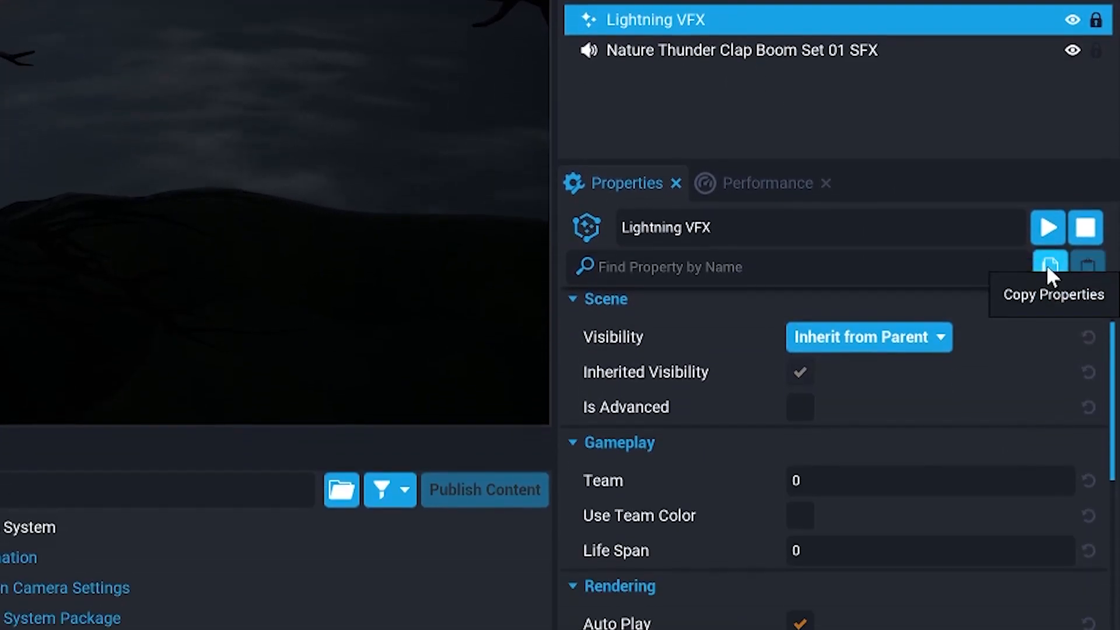
click(1048, 264)
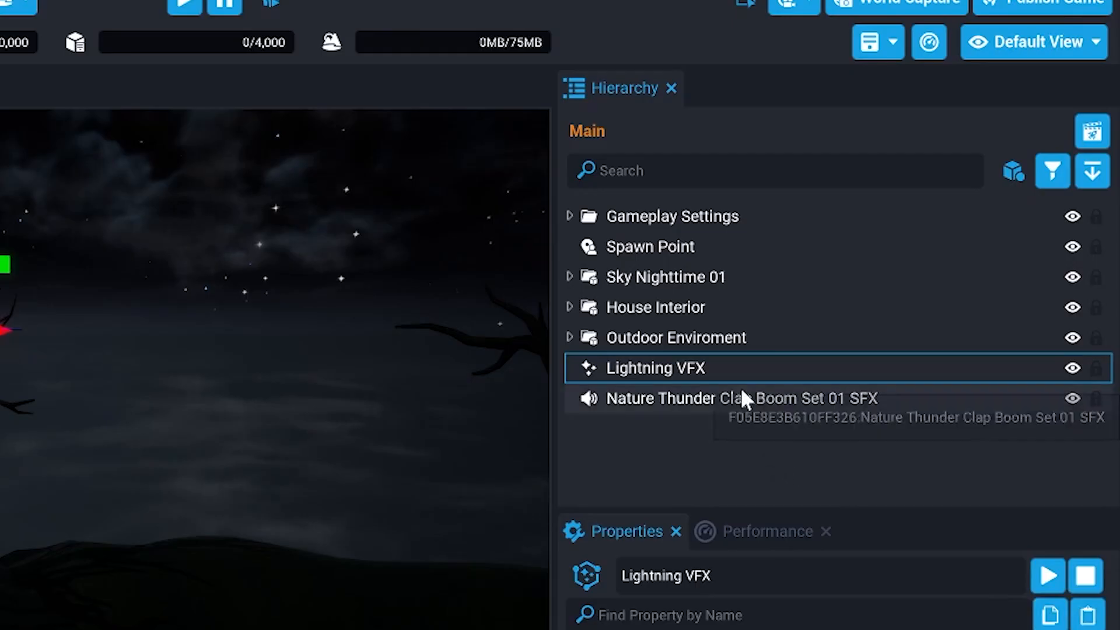
click(741, 47)
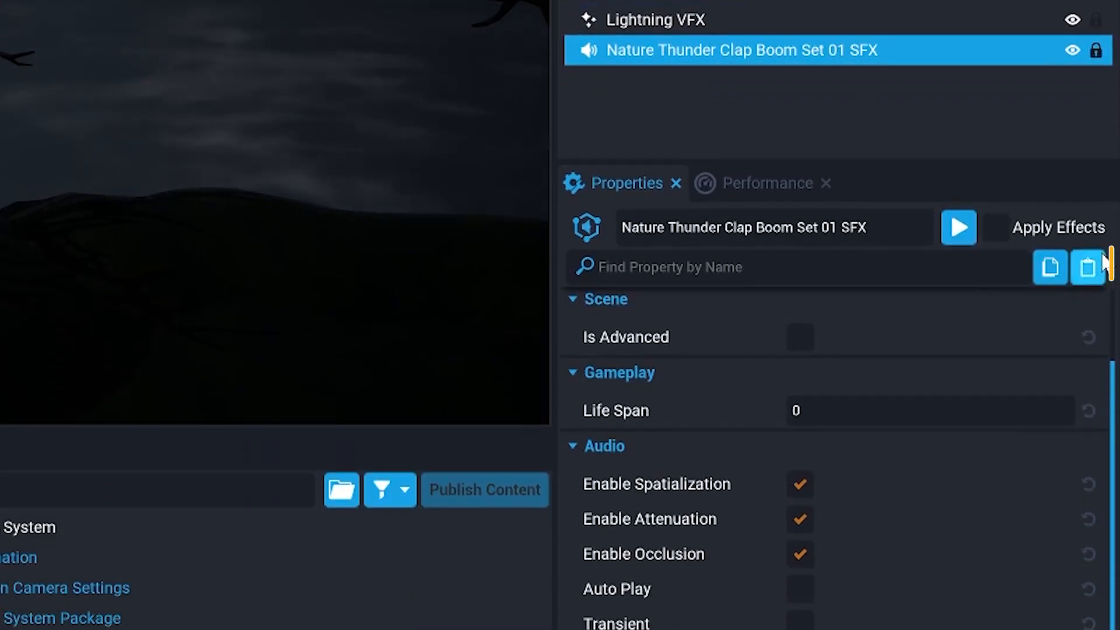
click(1088, 267)
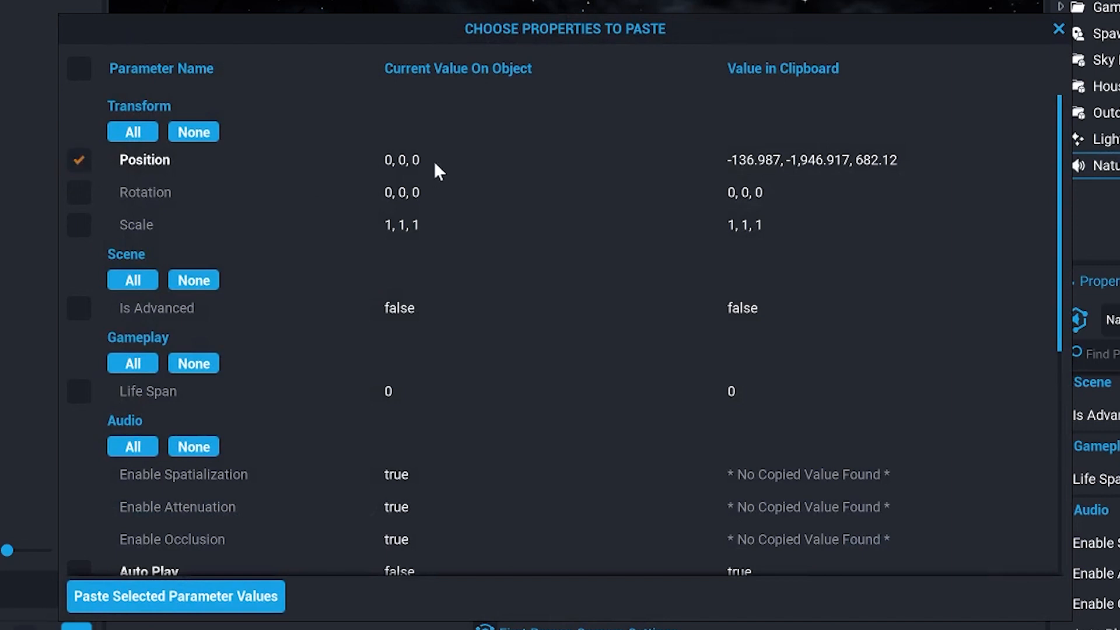
click(175, 596)
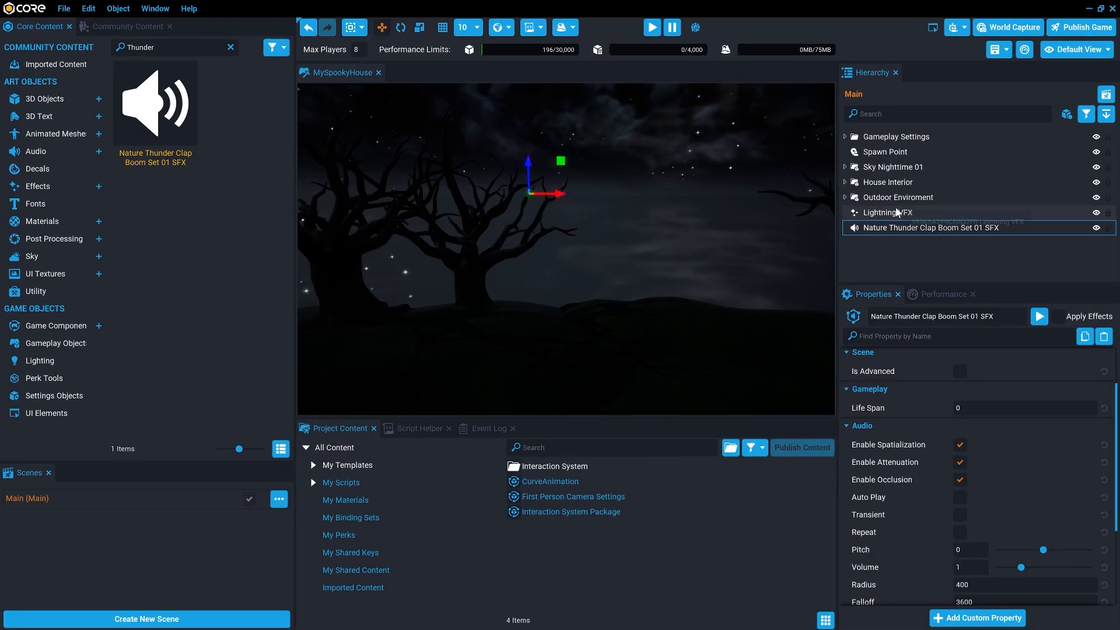
Select the lightning and thunder objects in turn to compare their placement, and preview the scene from the current camera position.
click(904, 231)
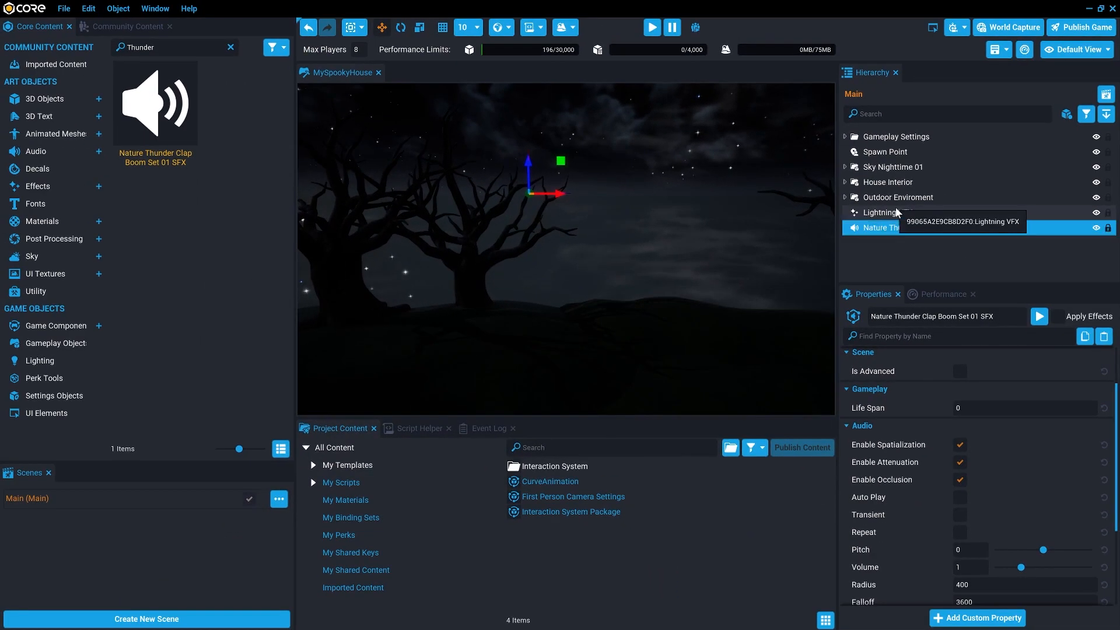
key(Up)
key(Down)
key(Up)
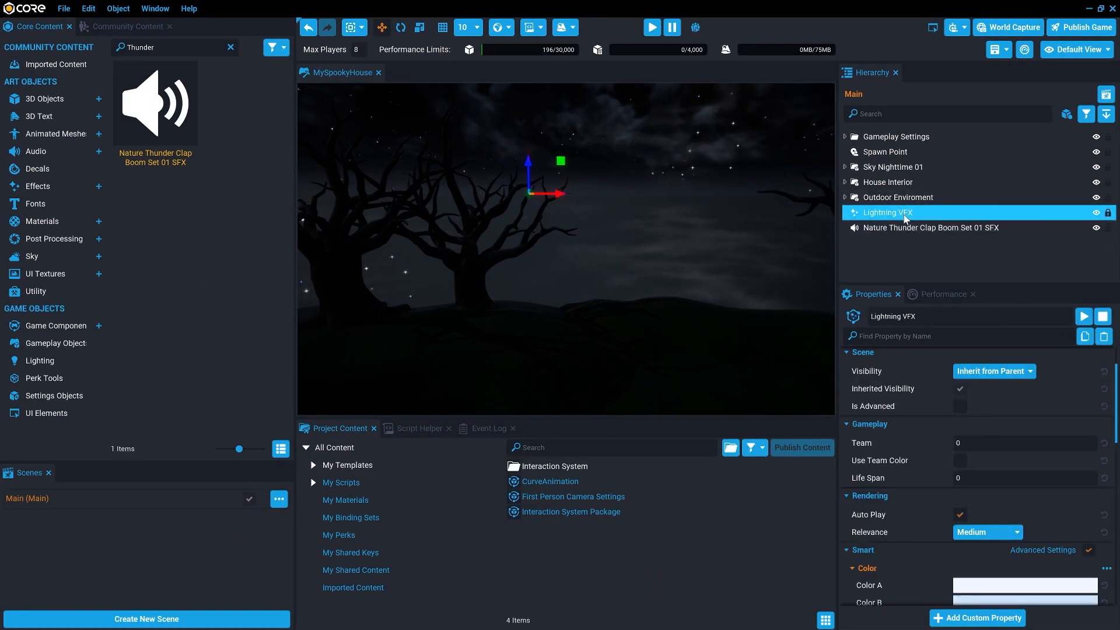
click(955, 228)
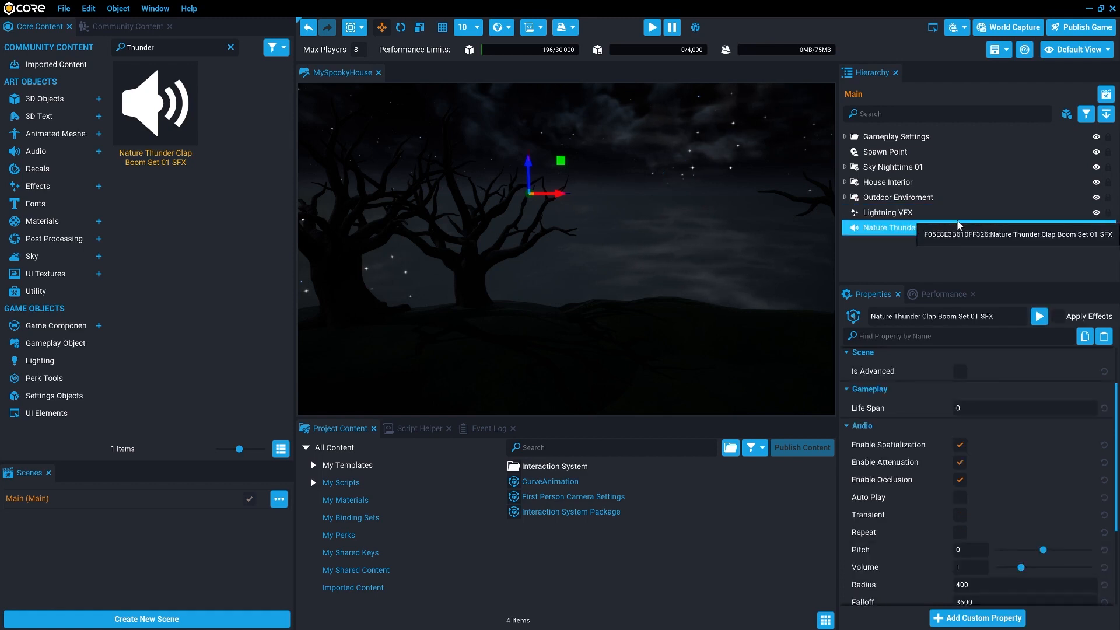
key(equal)
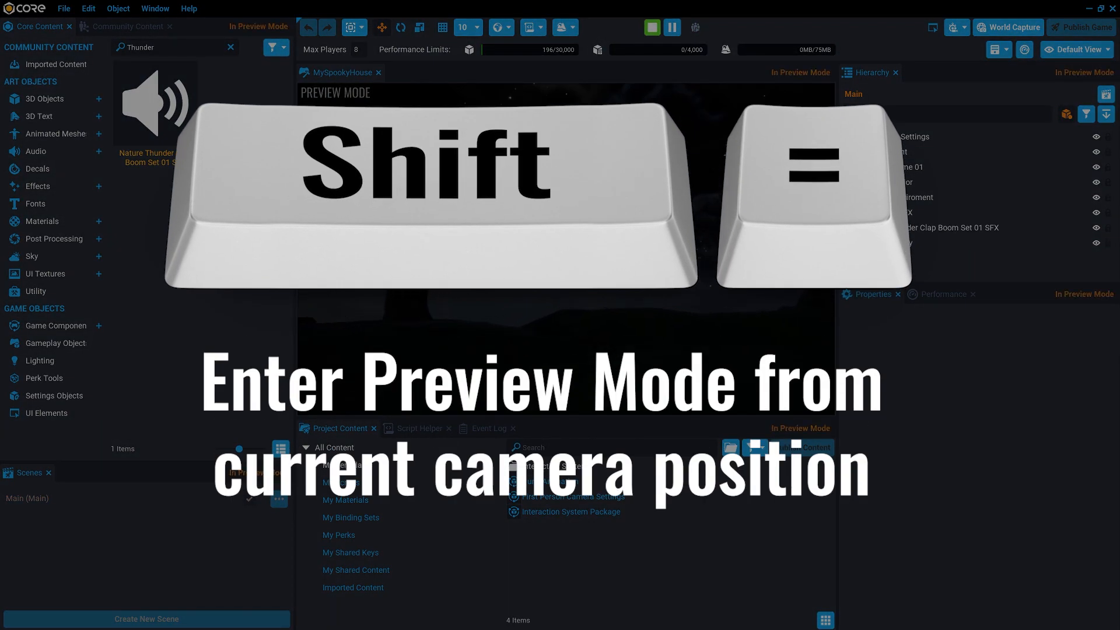
key(equal)
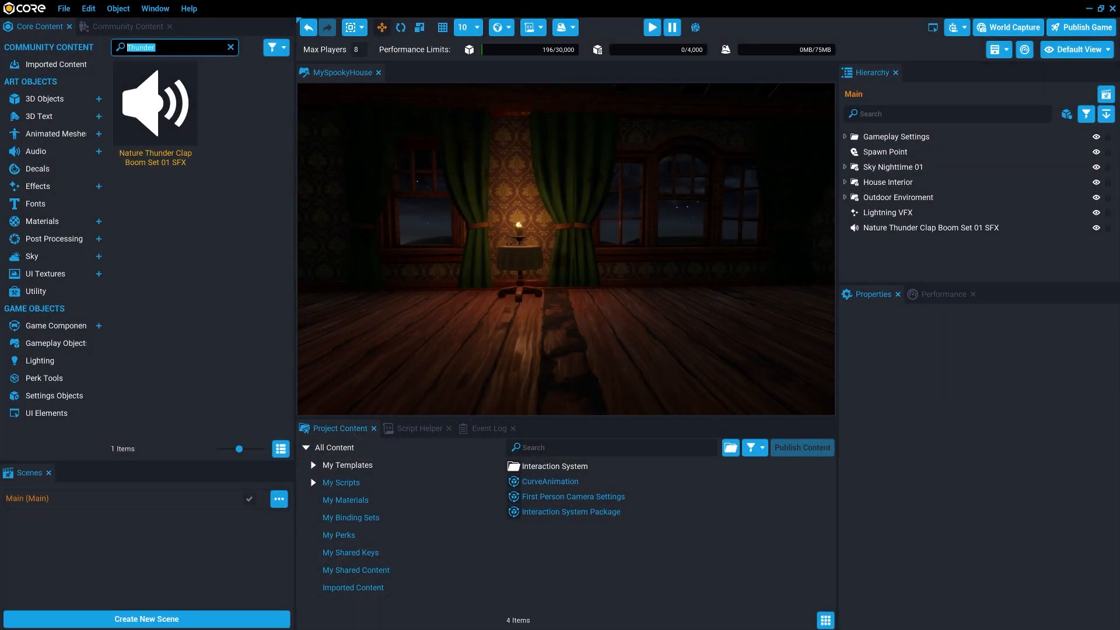
Search the core content for the Explosion Kit Flash effect.
text(Explos)
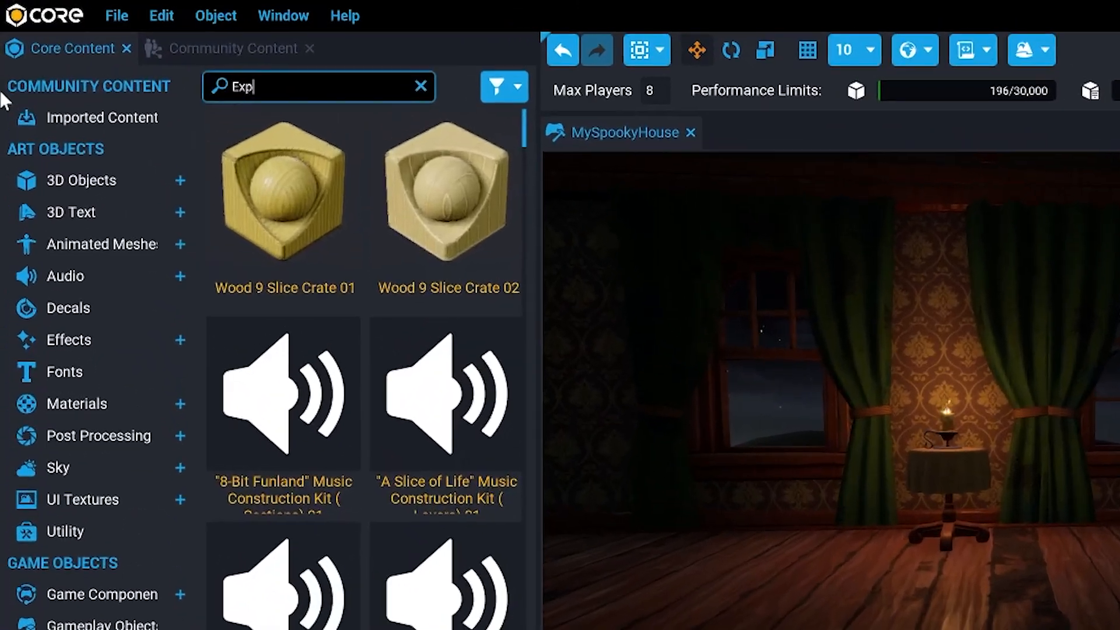
text(ion Ki)
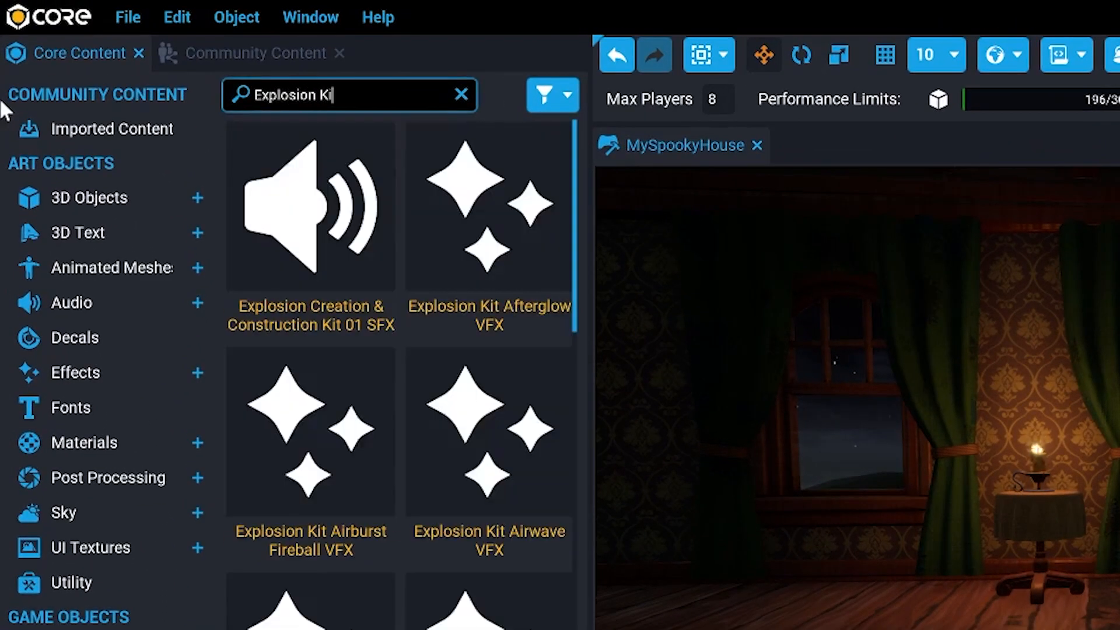
text(t Flas)
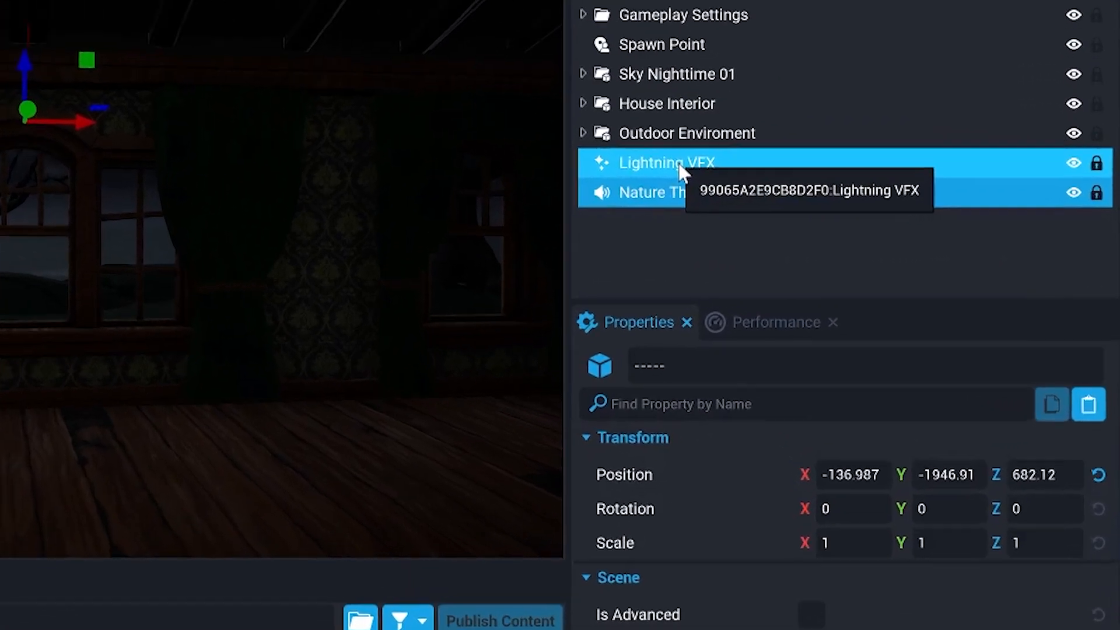
Group the Lightning VFX and the thunder sound effect together and name the group Lightning FX.
right_click(670, 169)
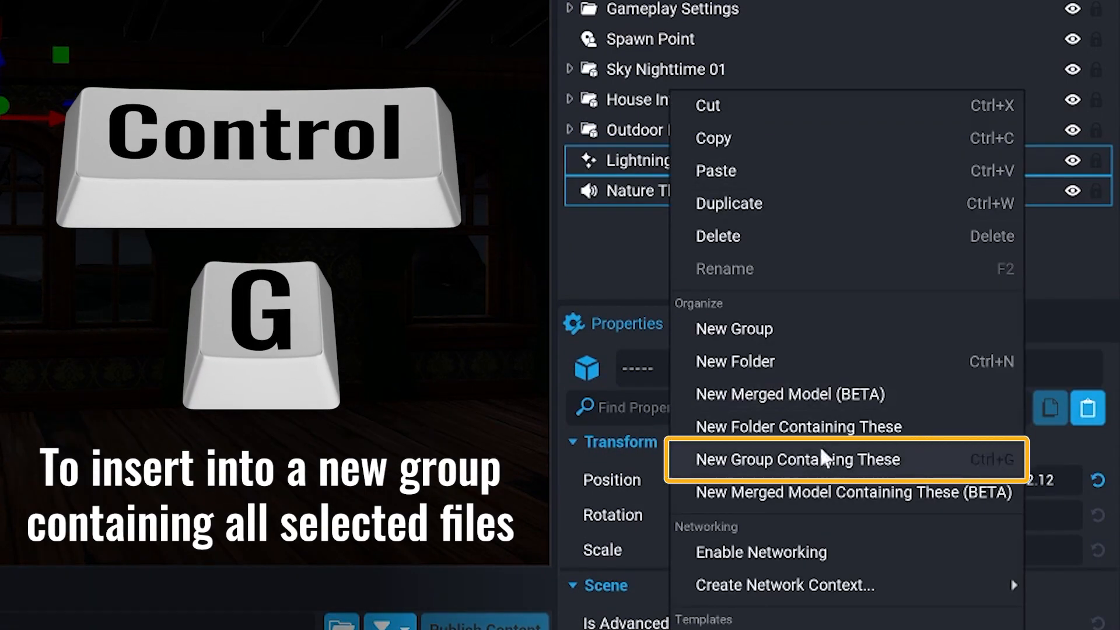
click(771, 459)
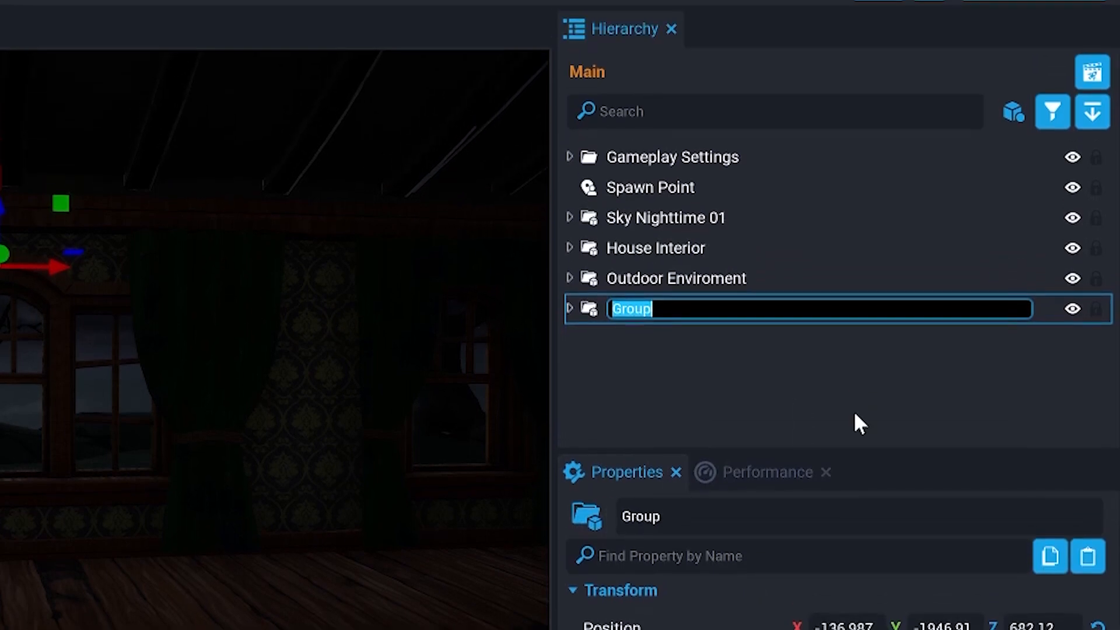
text(Lightning F)
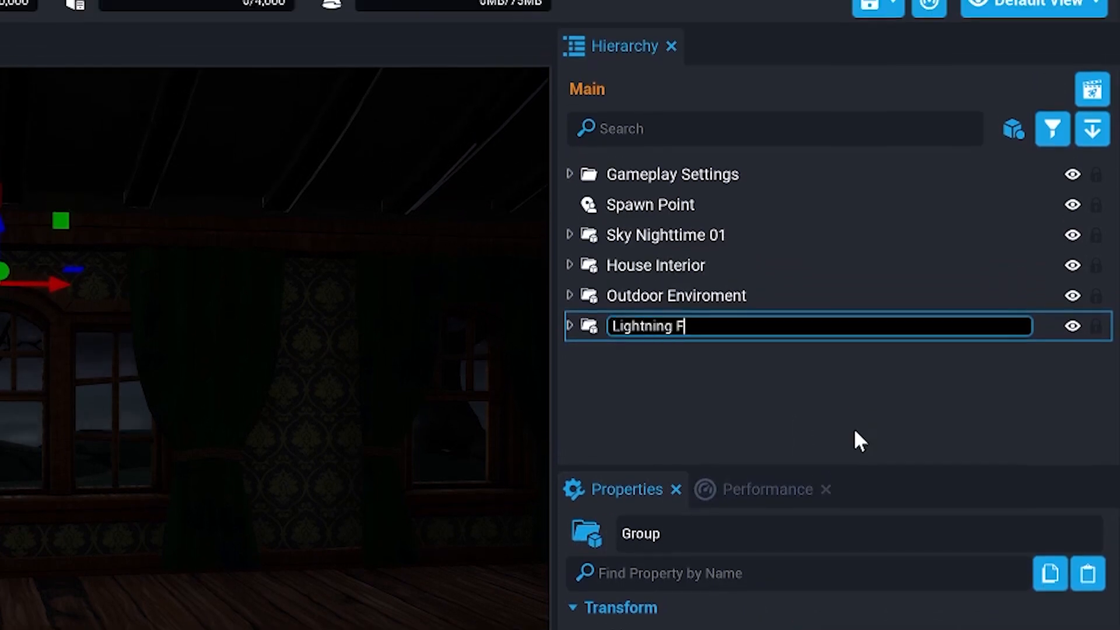
text(X)
key(Return)
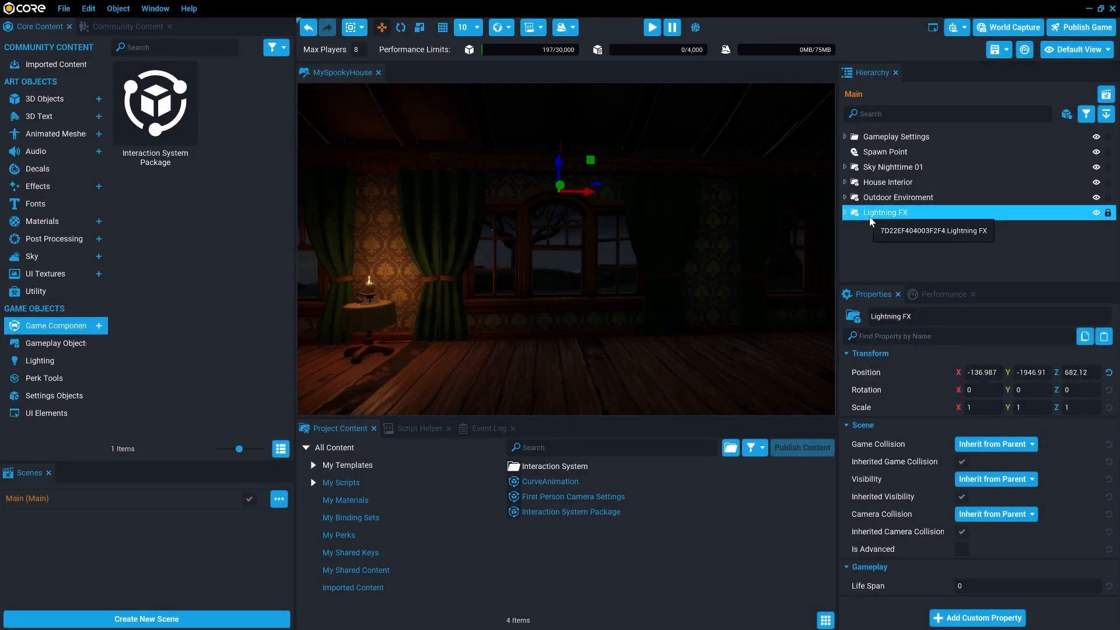
Wrap the Lightning FX group in a new client context with its default name and expand the context to select the group.
right_click(872, 216)
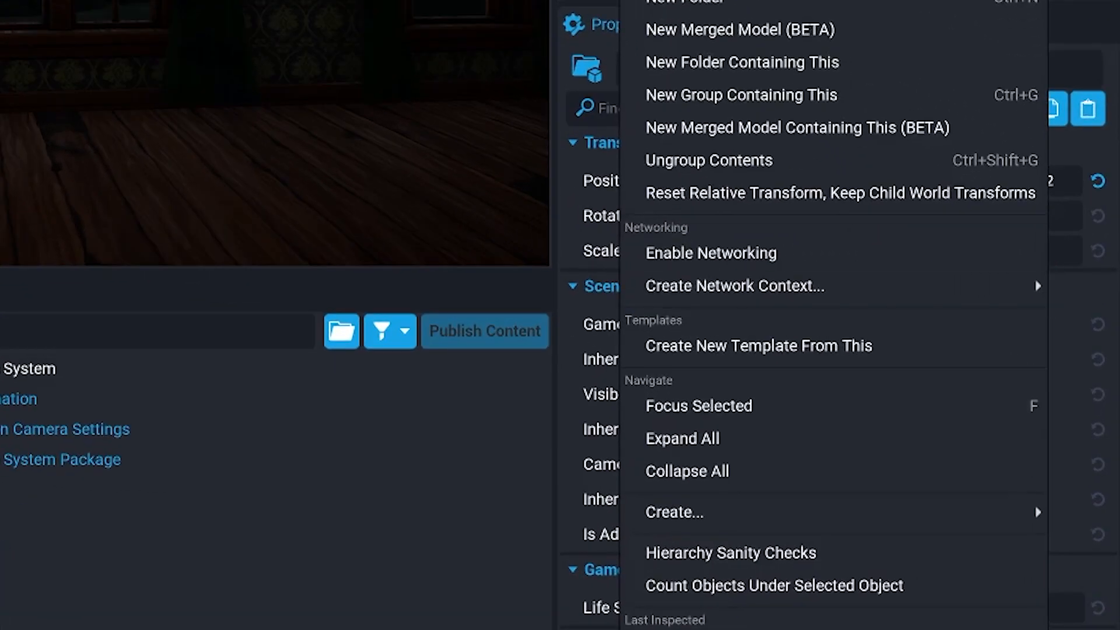
mouse_move(755, 292)
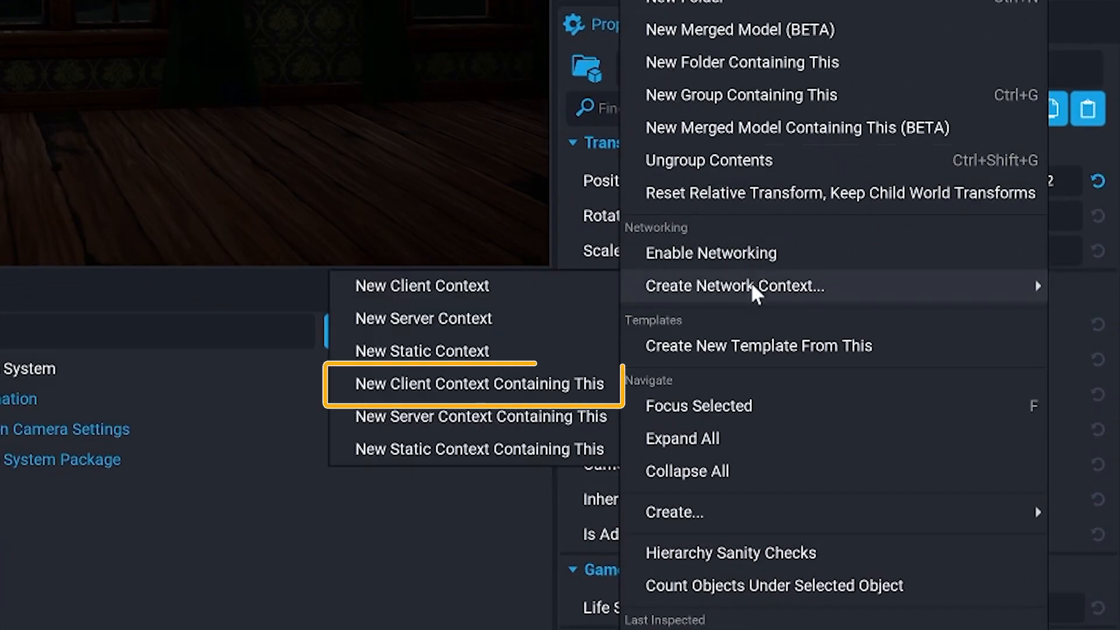
click(543, 388)
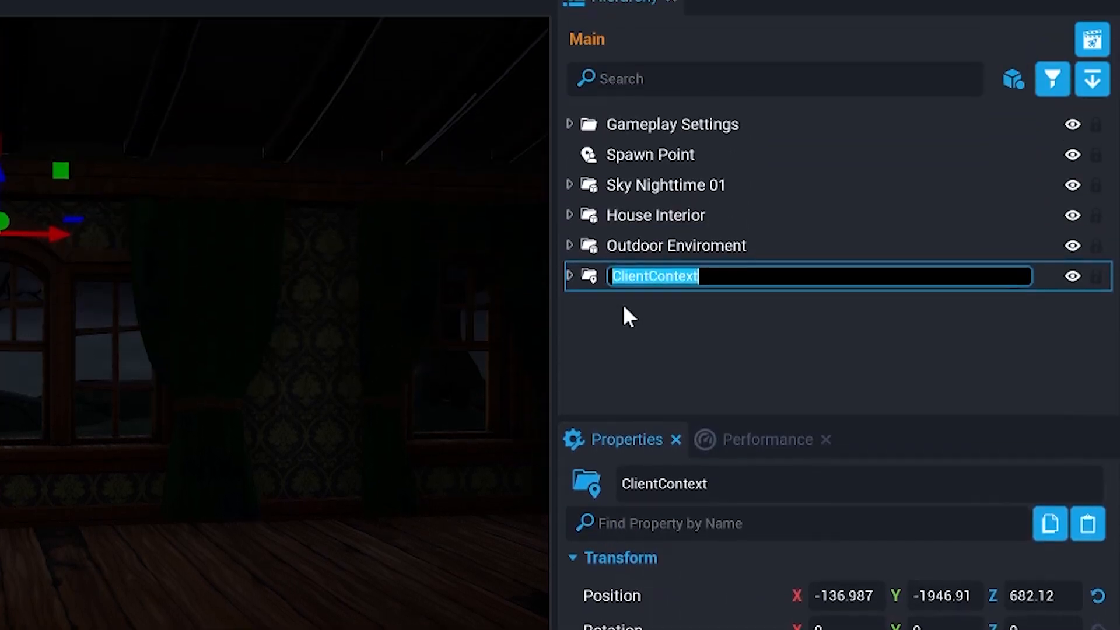
click(609, 327)
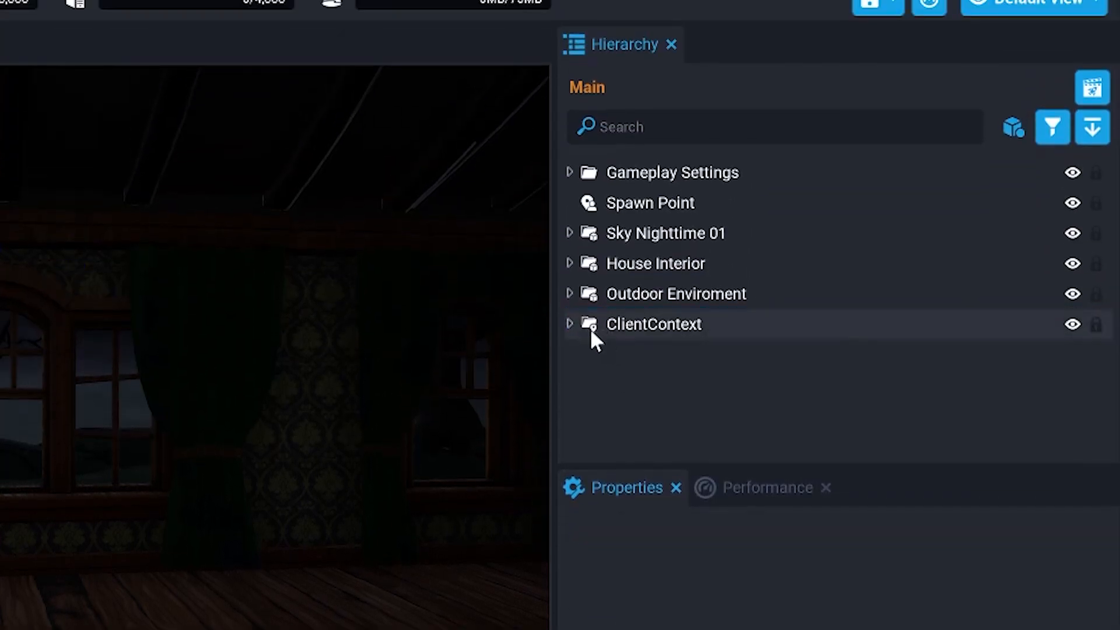
click(571, 324)
click(630, 354)
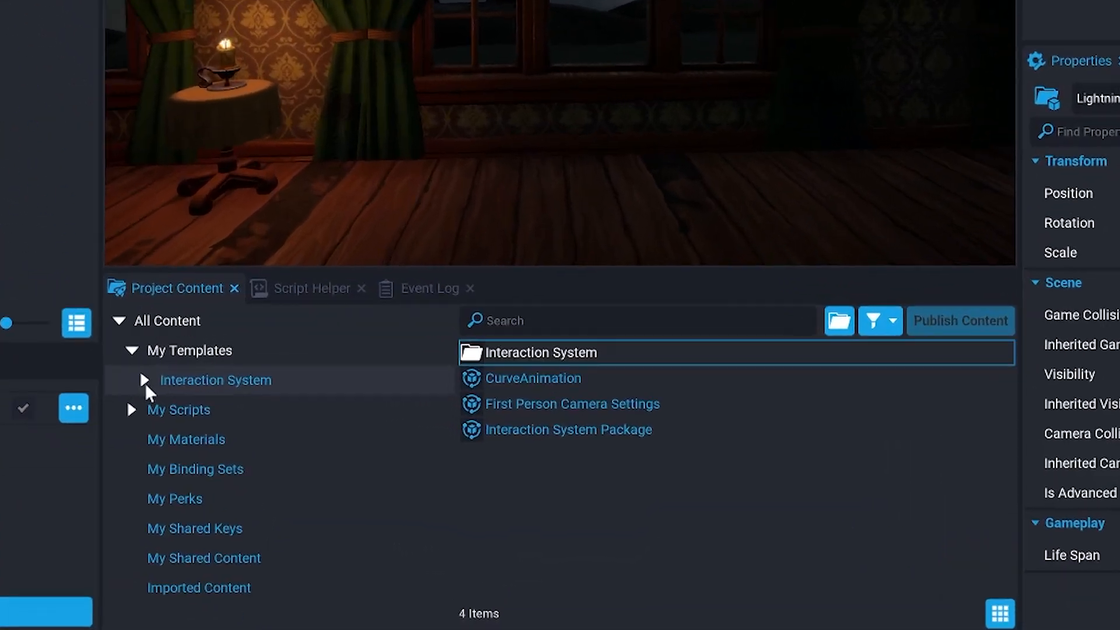
Add the Look Interaction Example template from the Interaction System examples to the room and move it away from the windows.
click(320, 482)
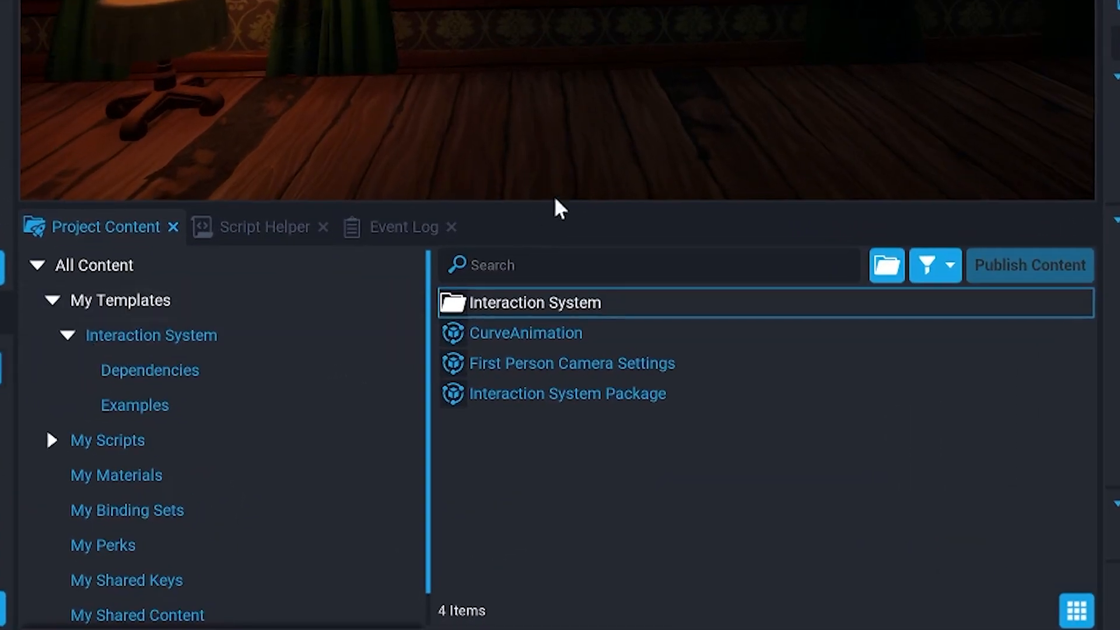
click(169, 336)
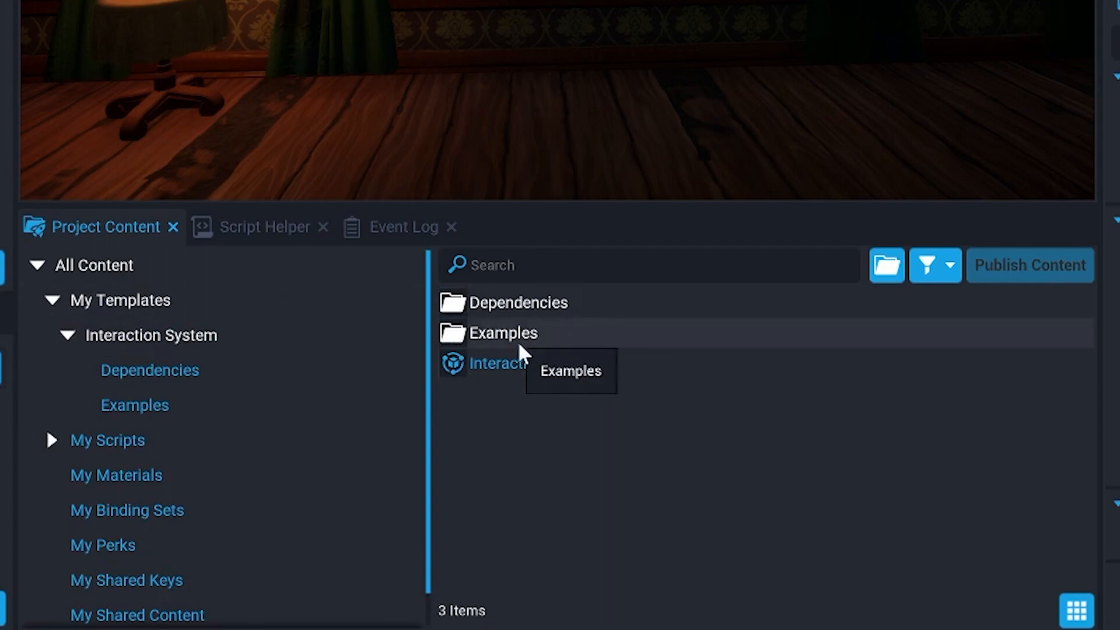
click(525, 342)
double_click(513, 345)
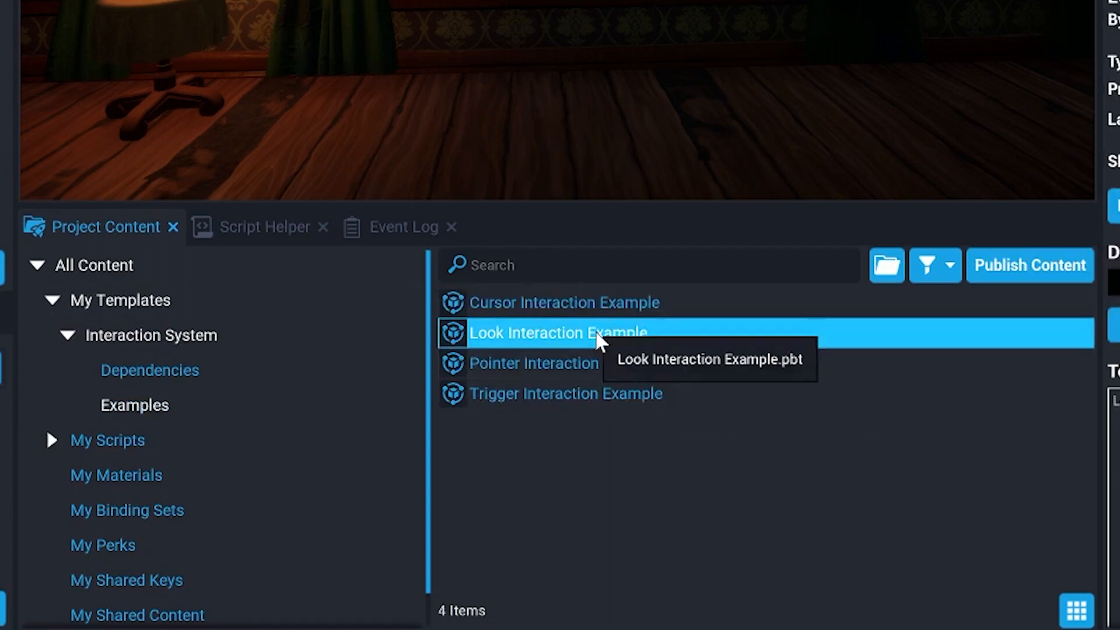
drag(599, 341, 754, 101)
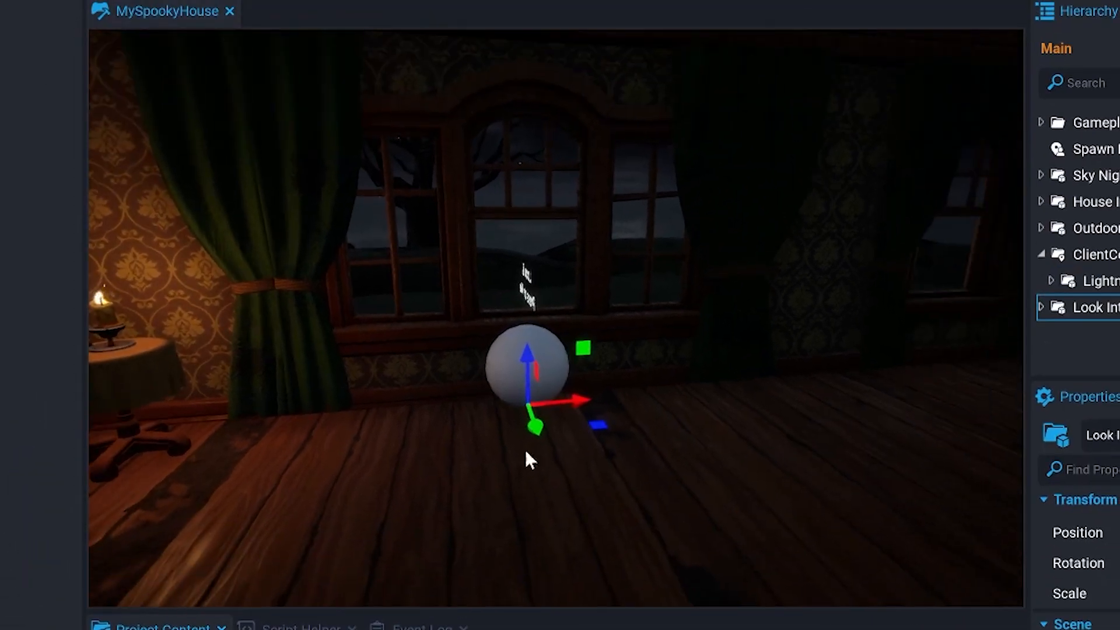
drag(538, 424, 620, 563)
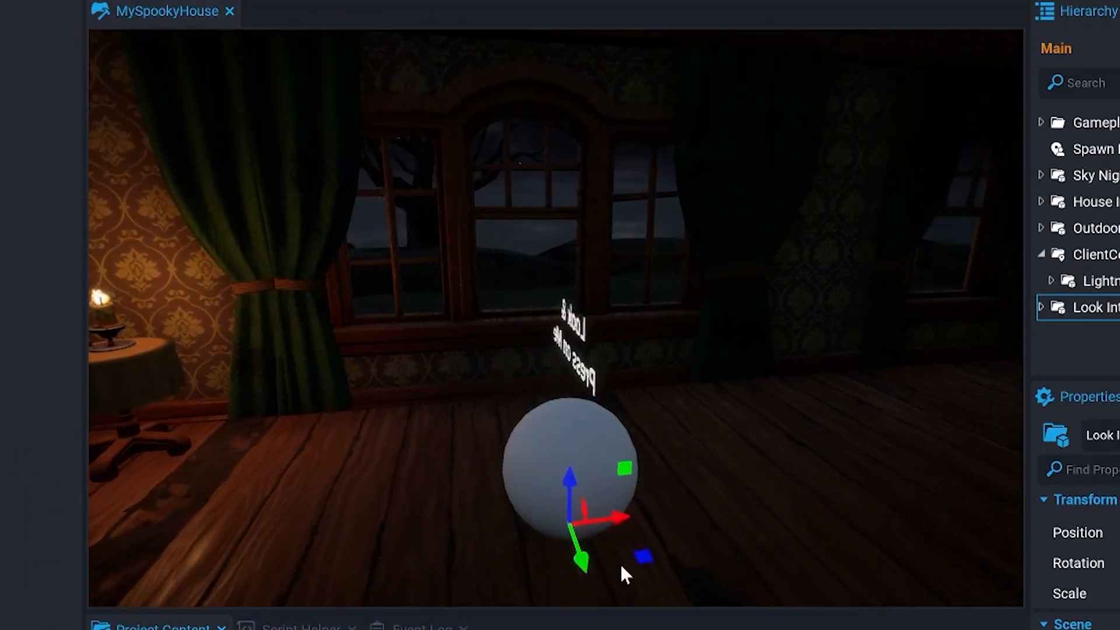
Preview the scene and test the look interaction by looking at the sphere and interacting with it twice.
key(=)
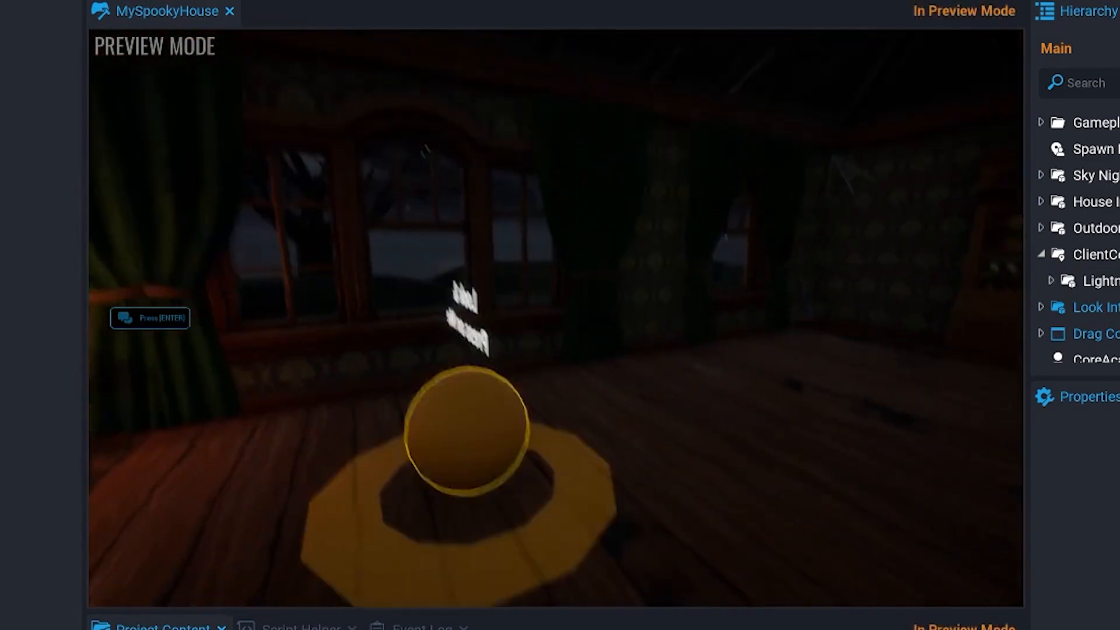
key(f)
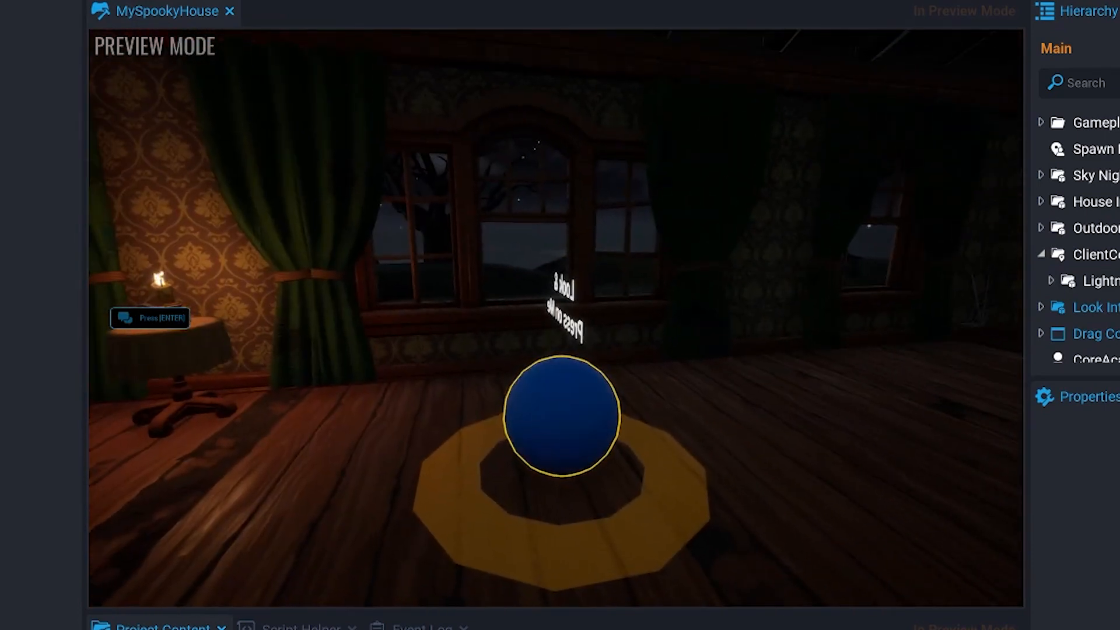
key(f)
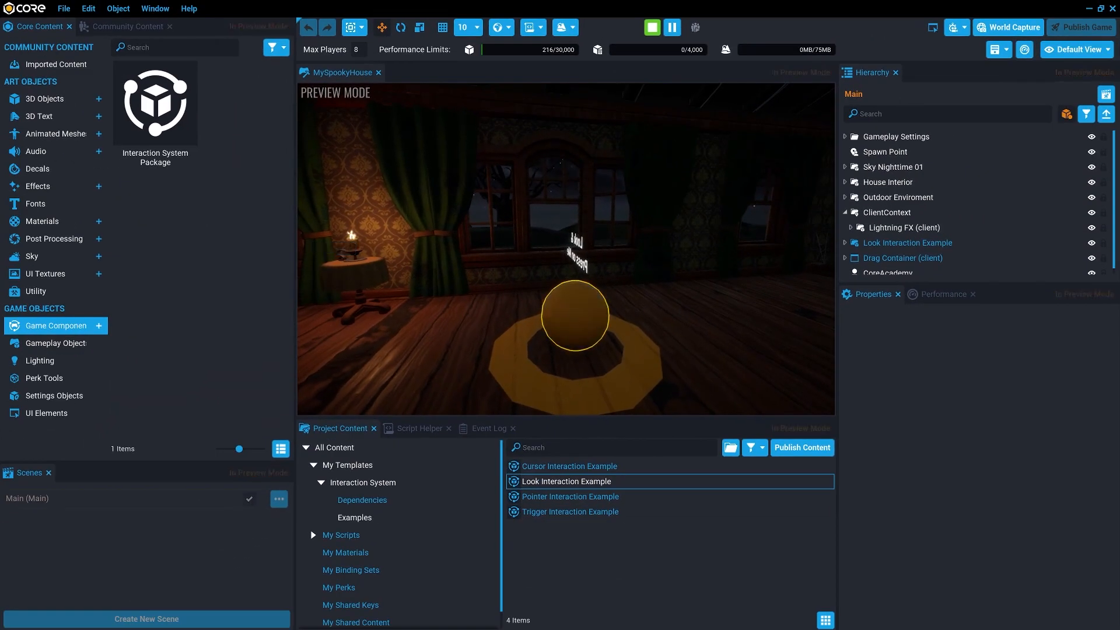
key(s)
key(s)
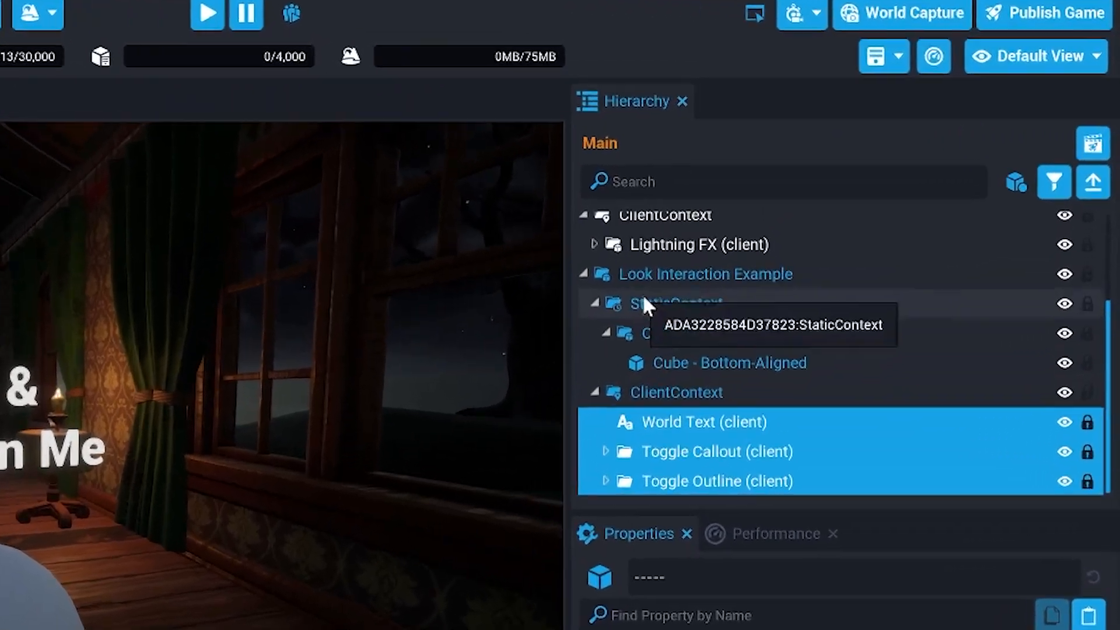
Deinstance the Look Interaction Example and abandon its template for the entire instance.
right_click(643, 282)
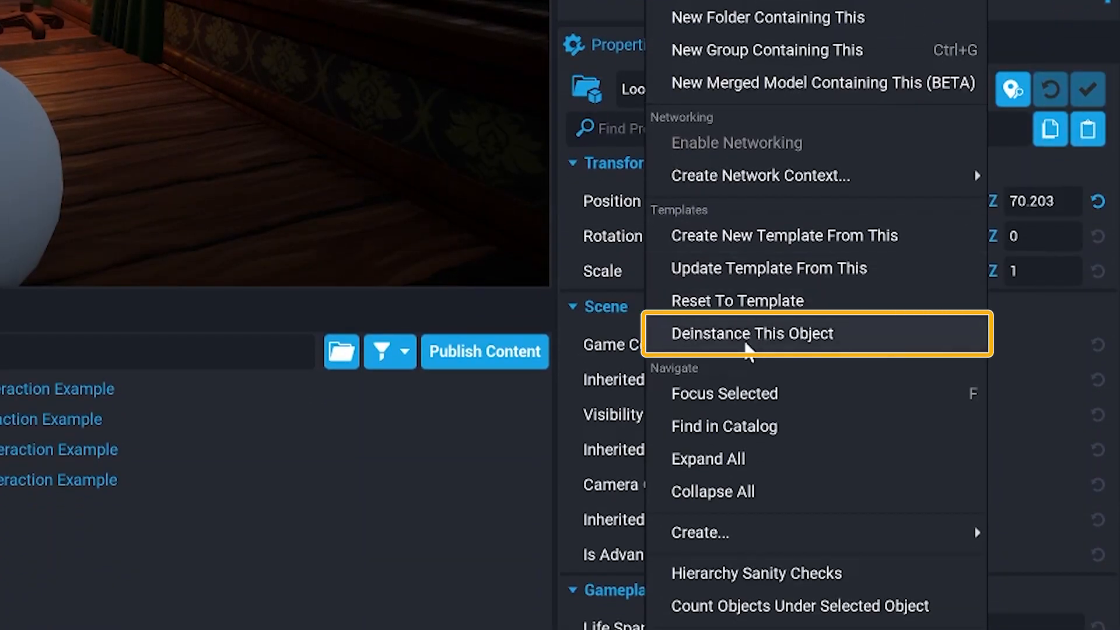
click(746, 344)
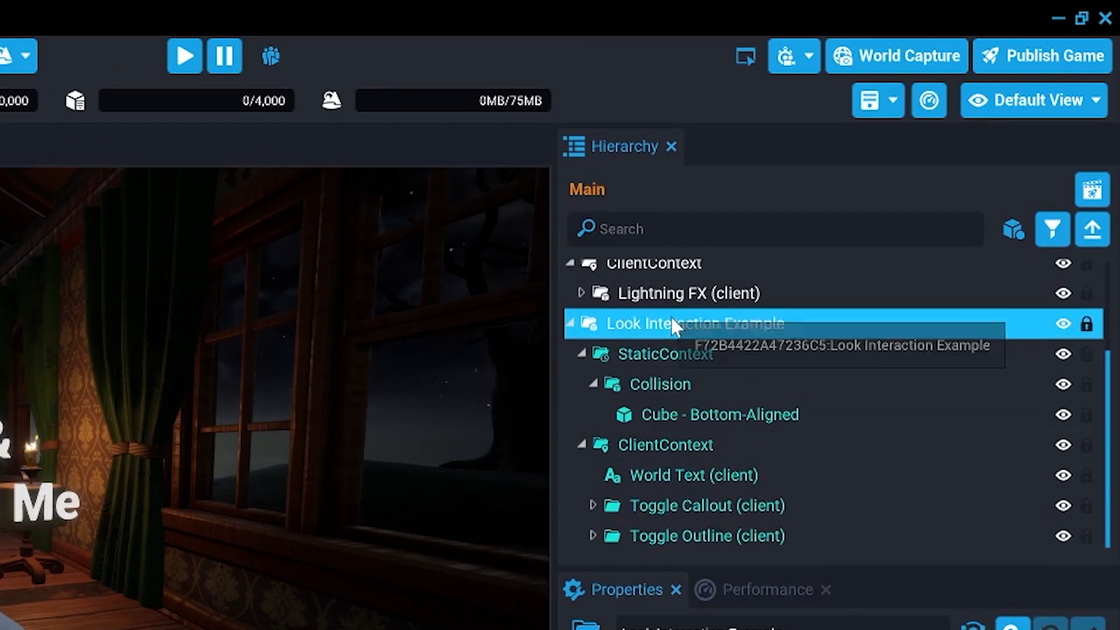
right_click(669, 324)
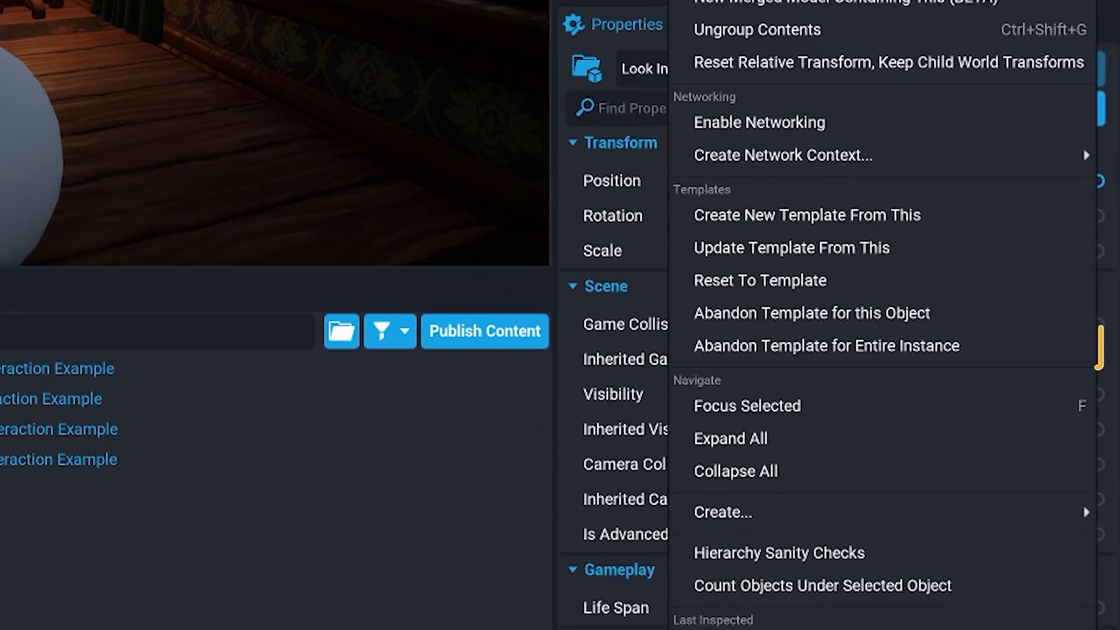
click(793, 348)
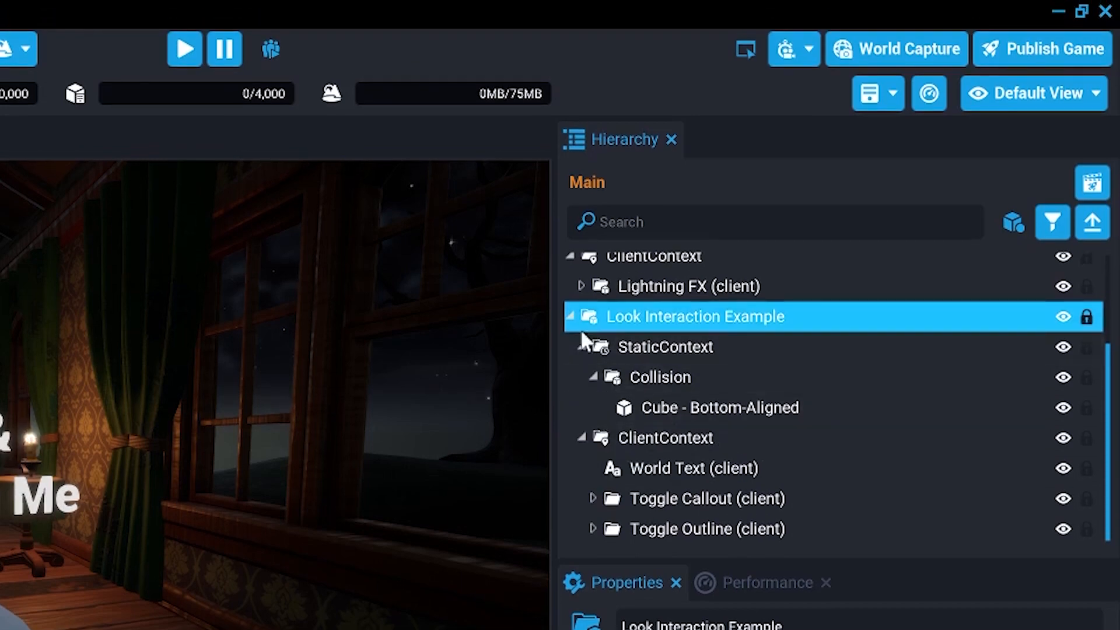
Delete the World Text, Toggle Callout and Toggle Outline objects with their contents from the Look Interaction Example's ClientContext.
click(581, 12)
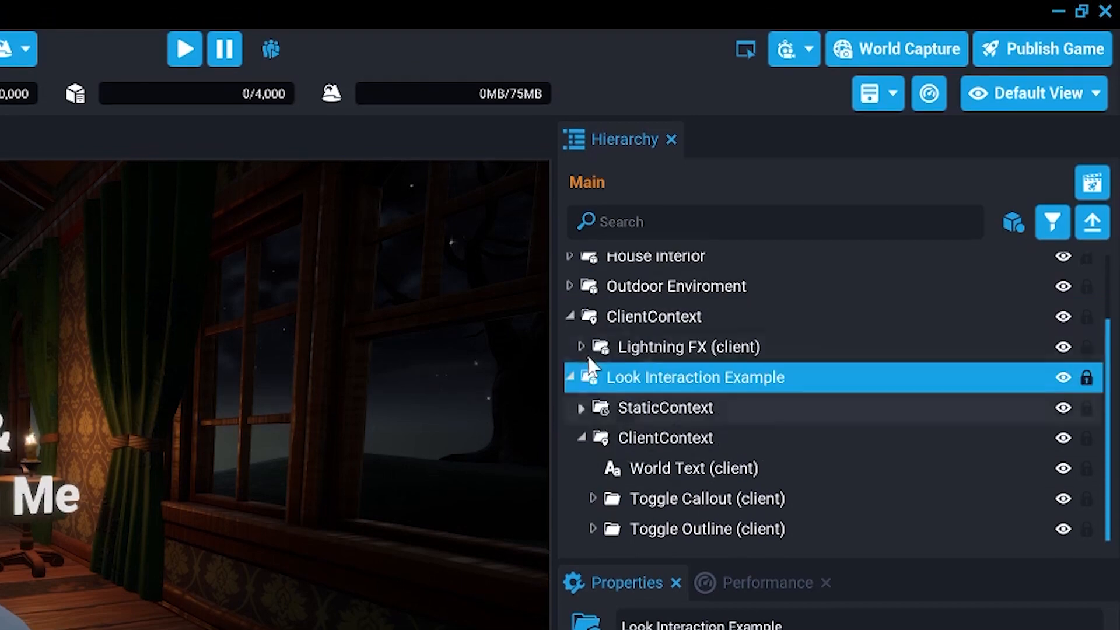
click(583, 437)
click(581, 498)
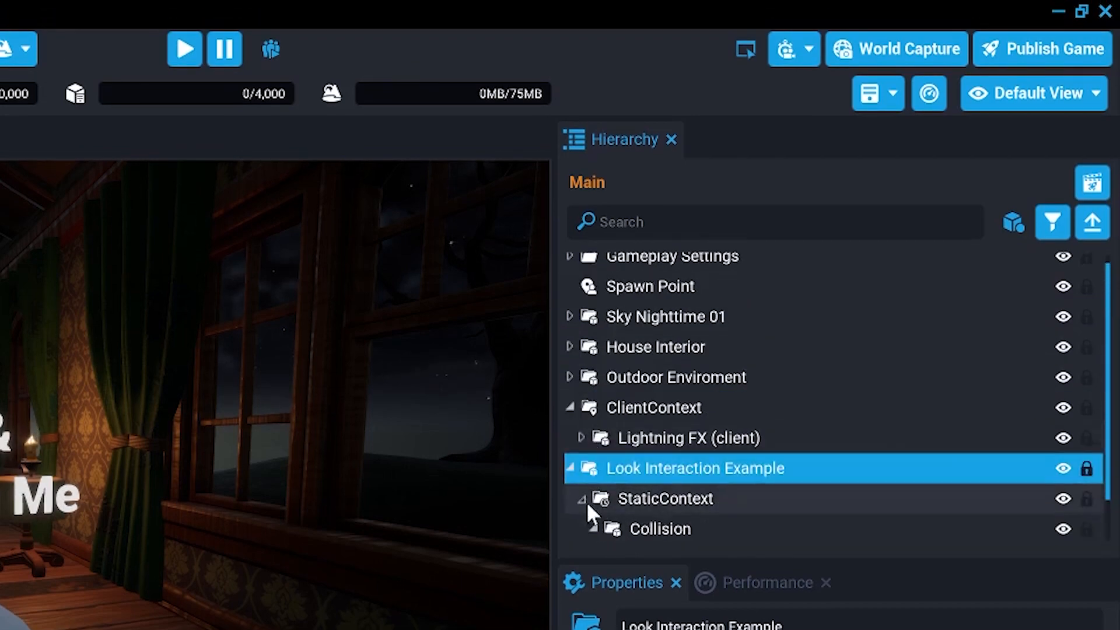
click(593, 527)
scroll(627, 502, down, 1)
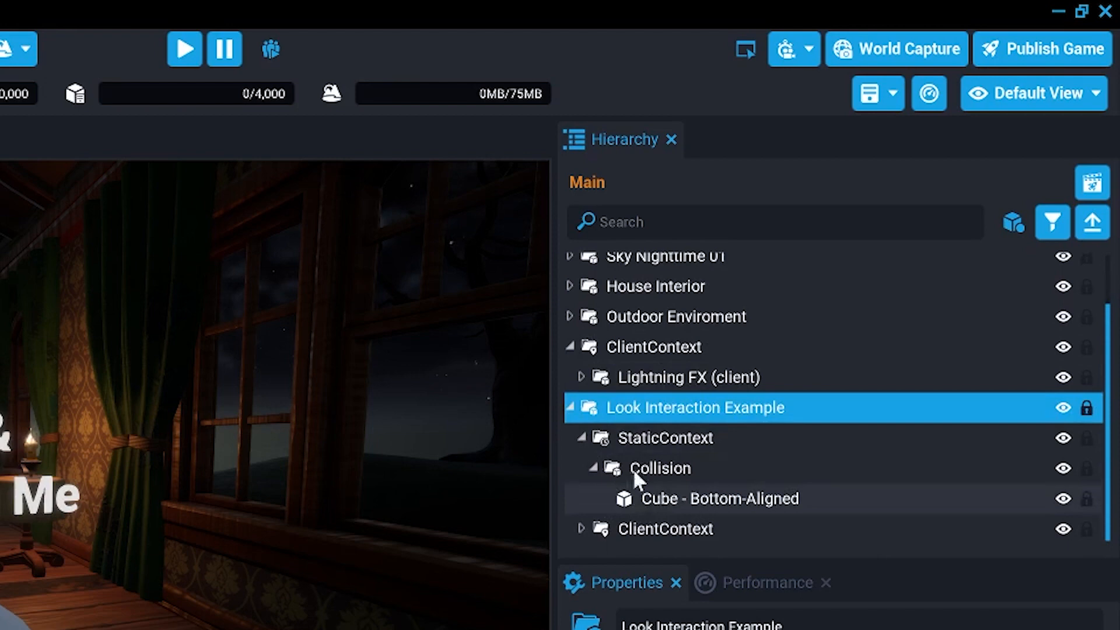
click(581, 528)
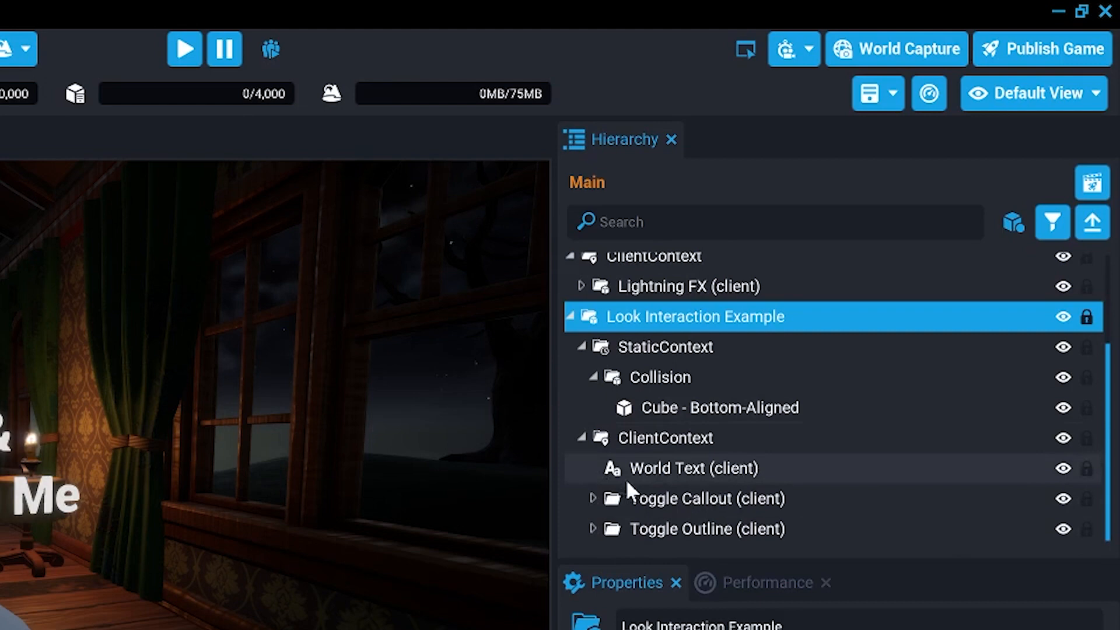
click(625, 478)
shift+click(636, 498)
drag(636, 498, 641, 529)
scroll(670, 513, down, 1)
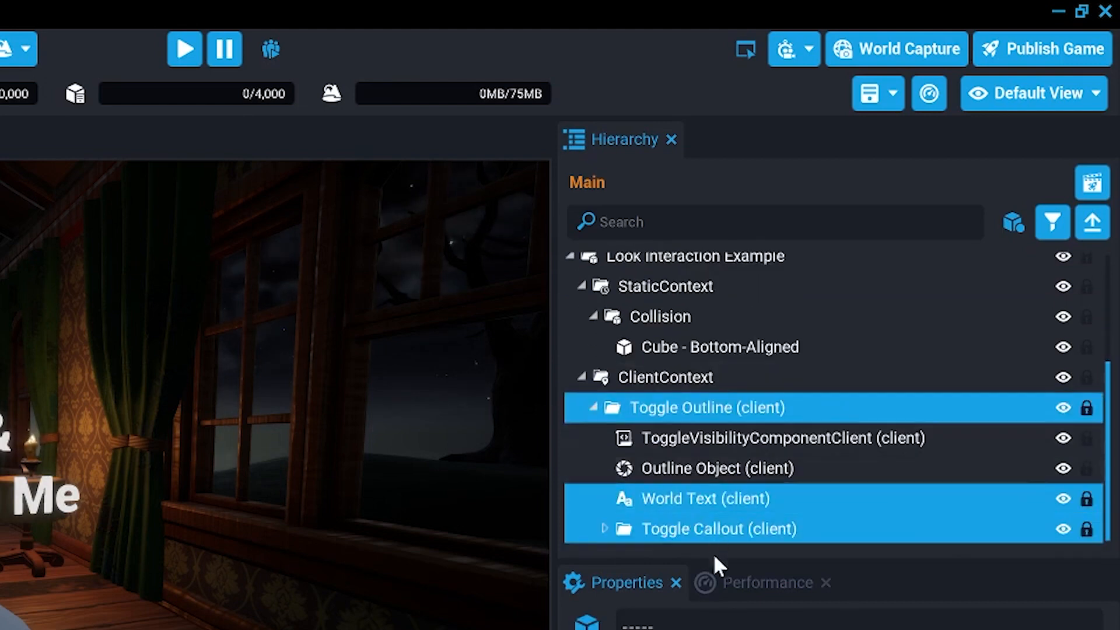
shift+click(717, 531)
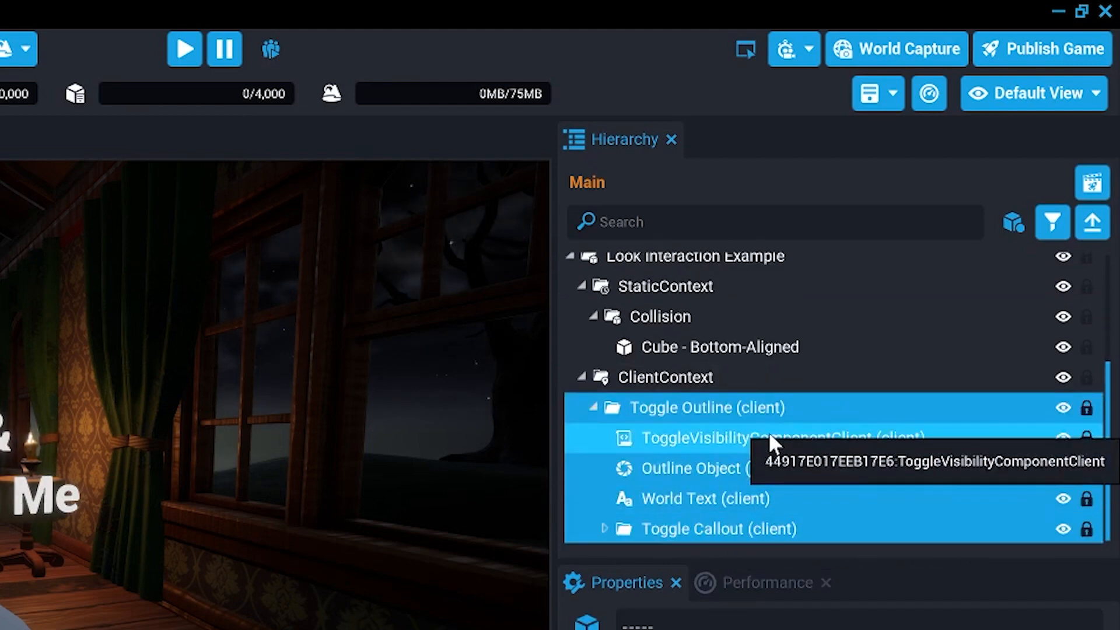
key(Delete)
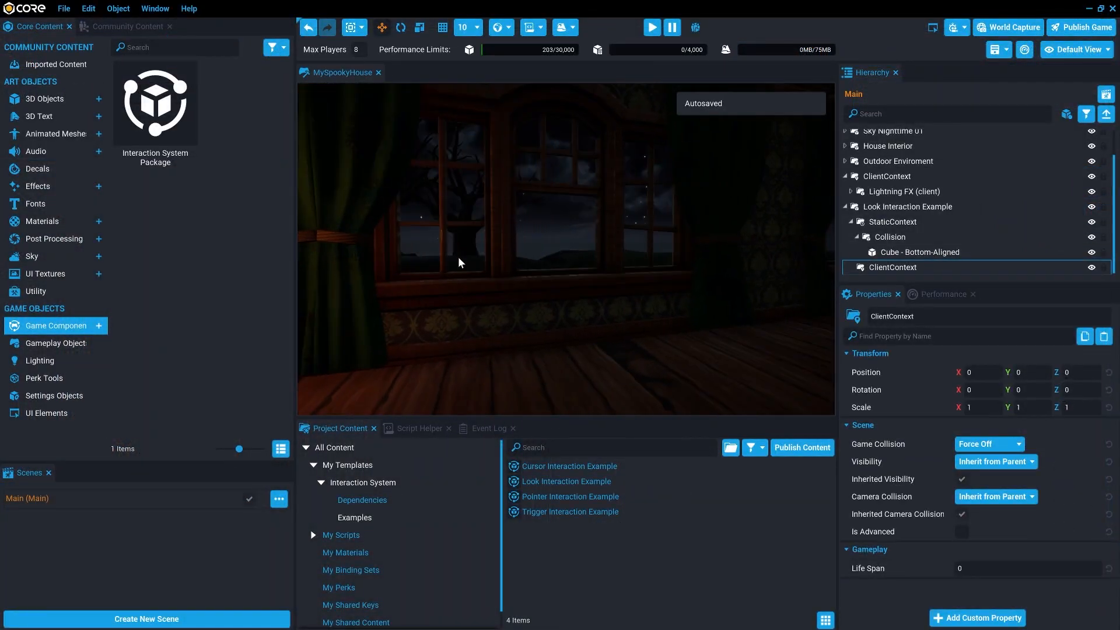
Add the ToggleEffectsComponentClient script from the Interaction System component scripts to the Look Interaction Example's ClientContext.
key(f)
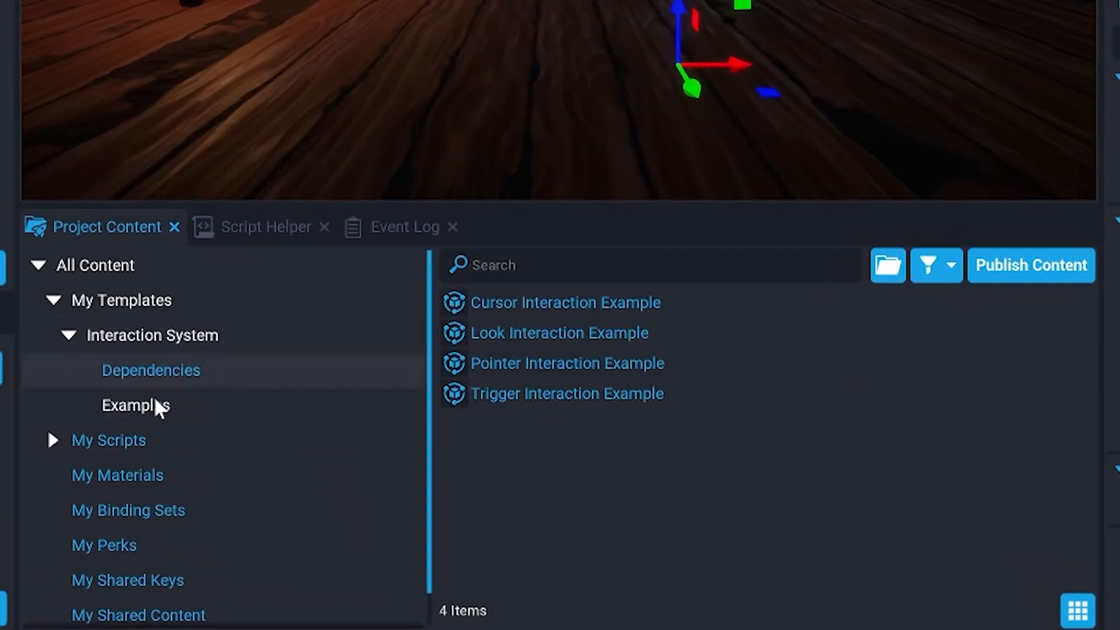
click(52, 441)
scroll(77, 457, down, 2)
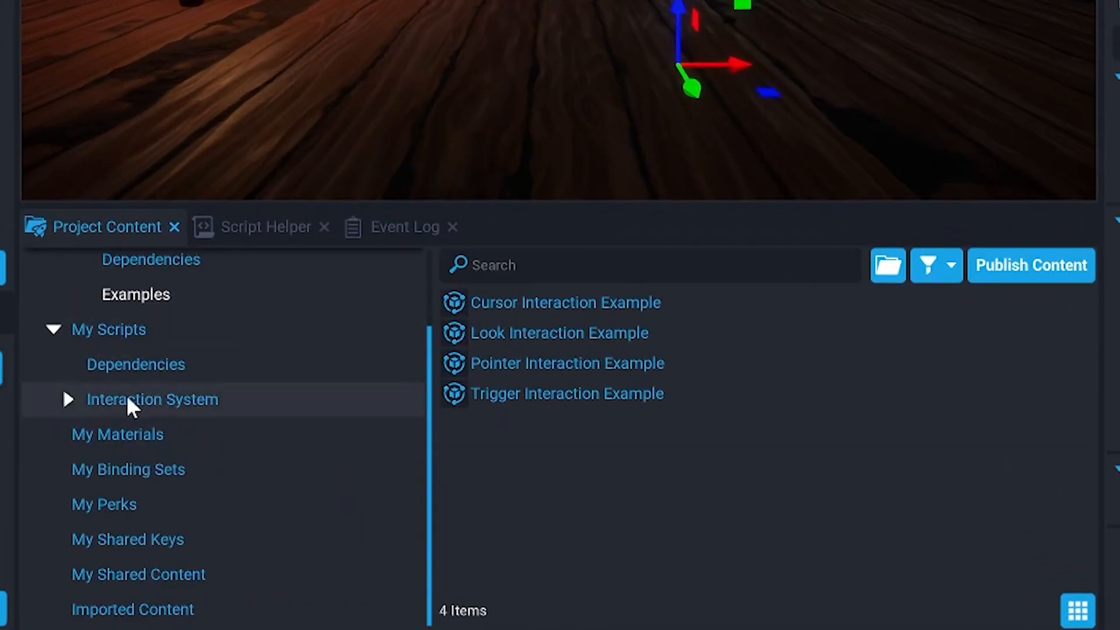
click(68, 397)
click(68, 399)
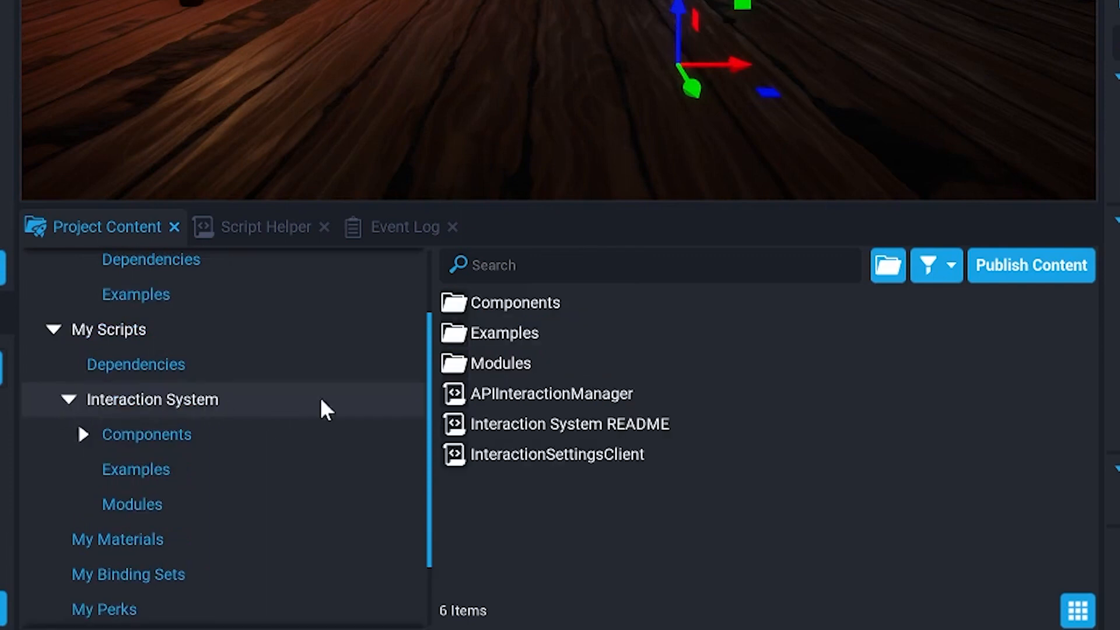
click(166, 436)
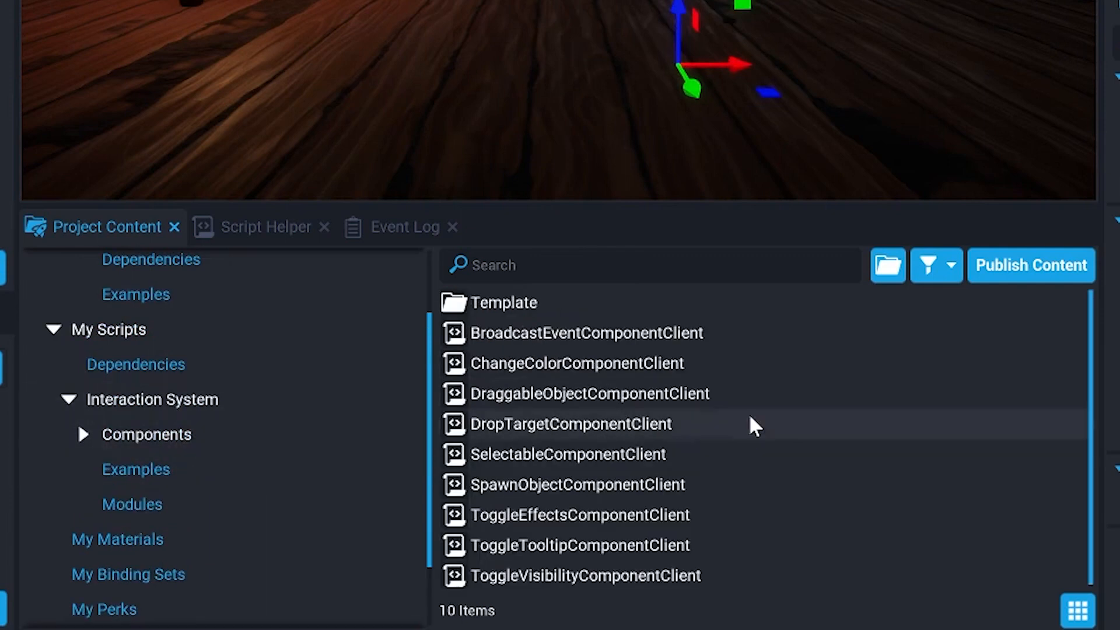
drag(765, 205, 781, 45)
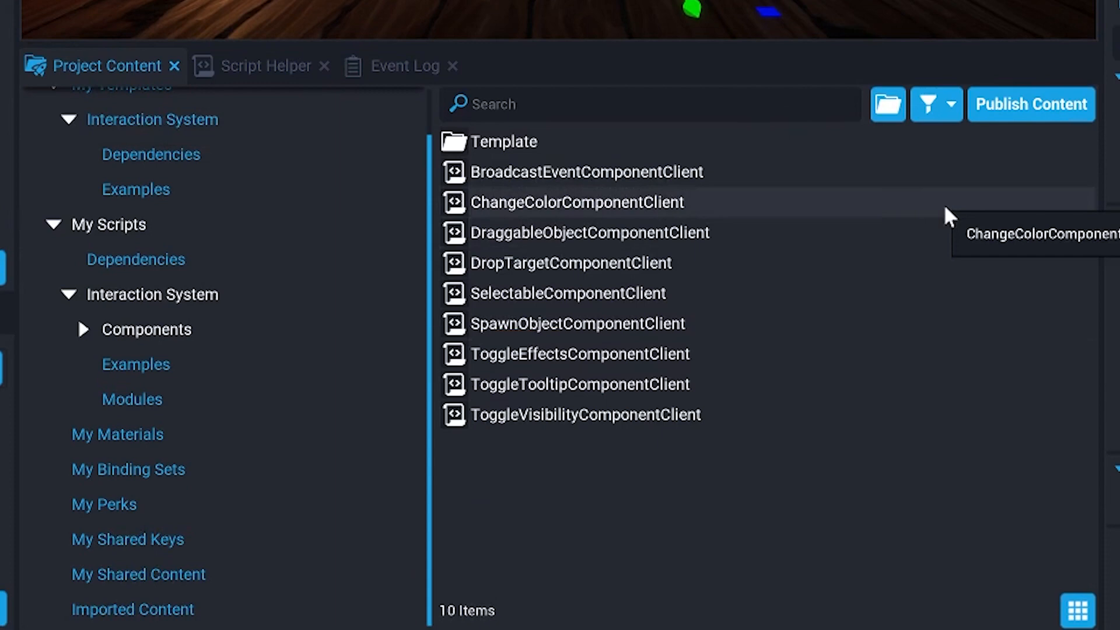
drag(460, 354, 666, 485)
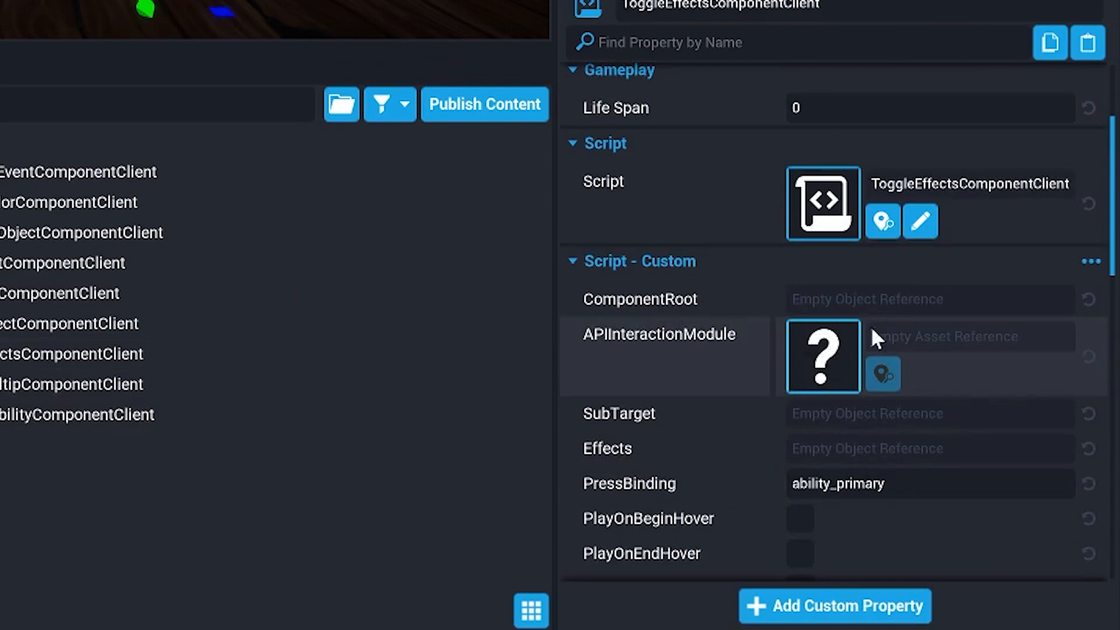
Set the ToggleEffectsComponentClient's ComponentRoot to the Look Interaction Example group and rename that group Lightning Interaction.
scroll(820, 334, down, 2)
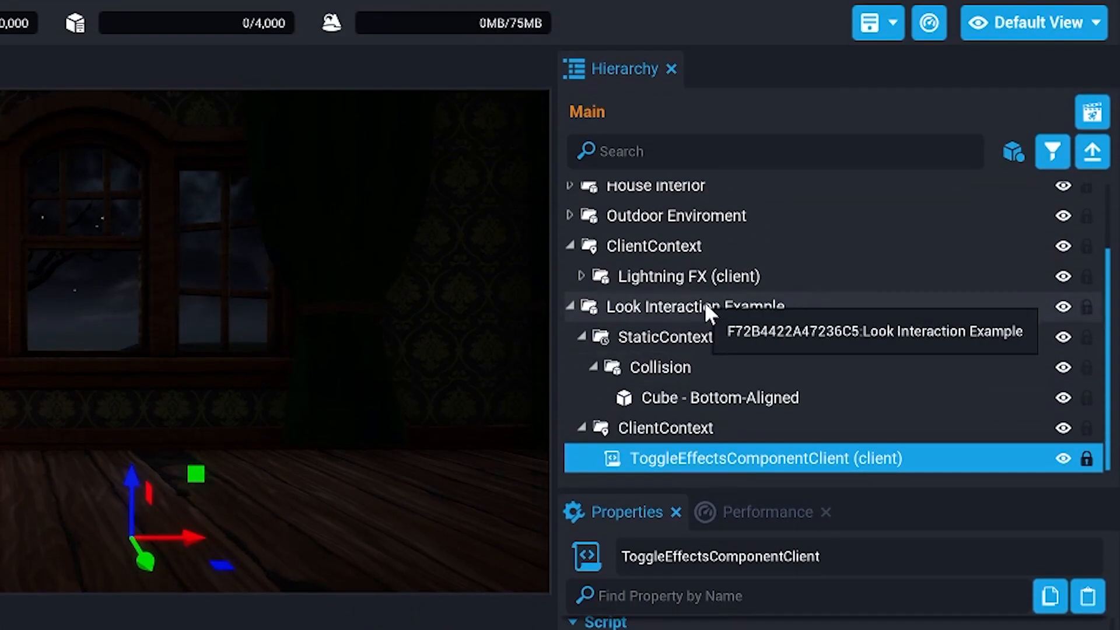
drag(704, 298, 842, 296)
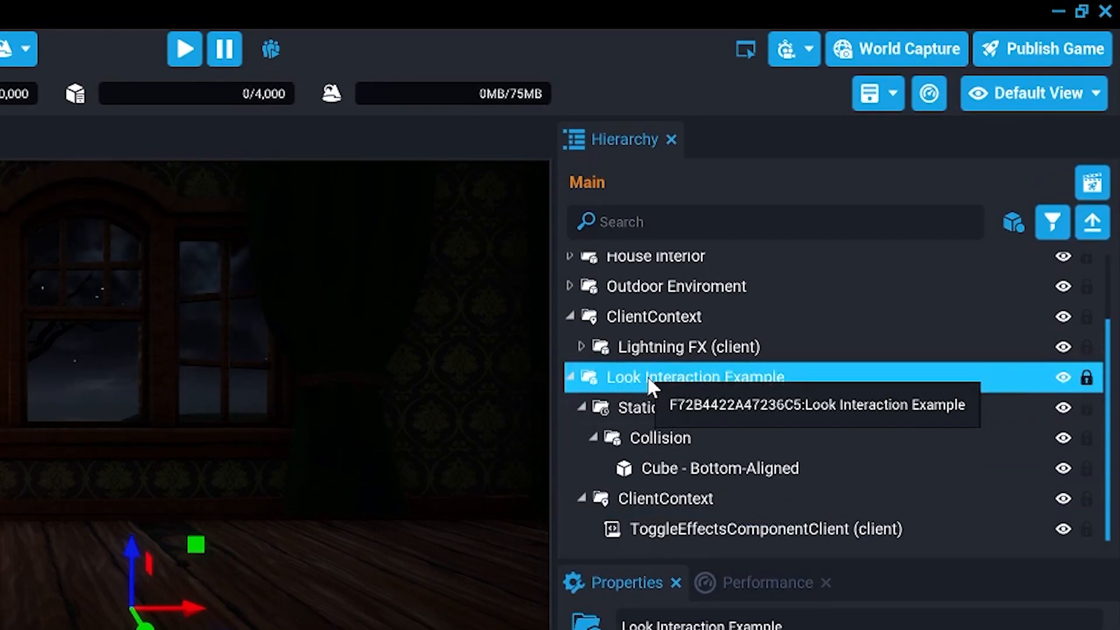
right_click(650, 378)
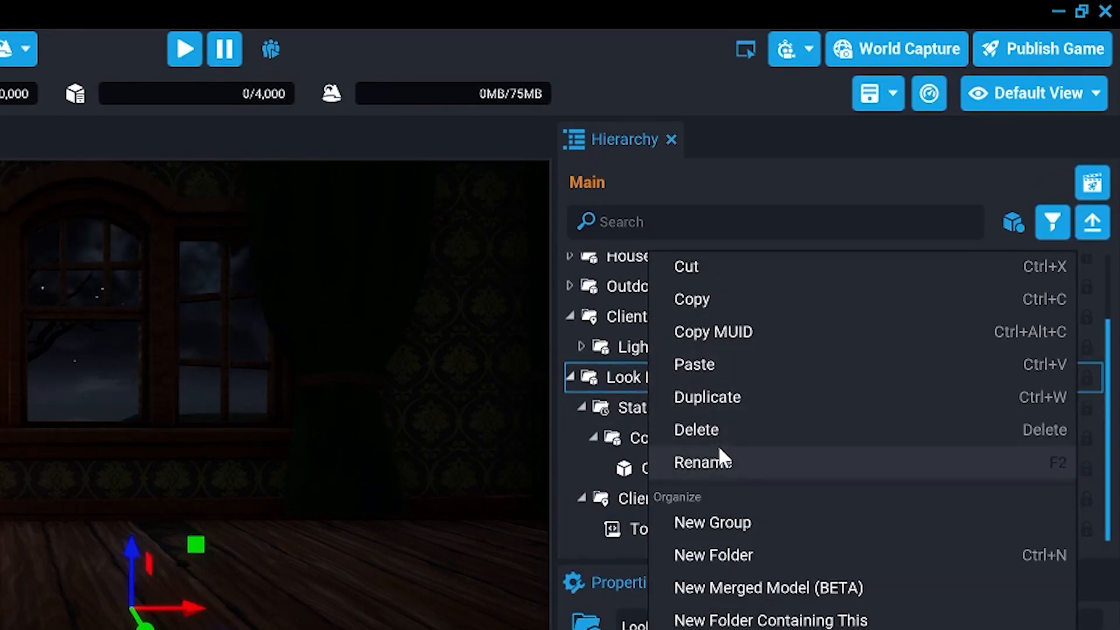
click(715, 464)
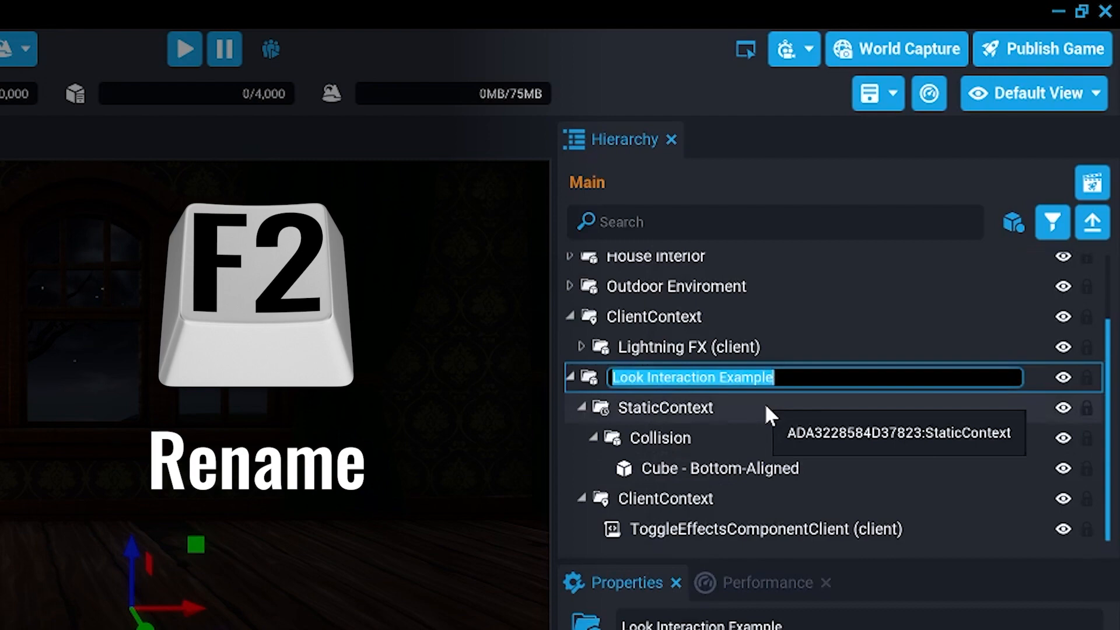
text(Lightning)
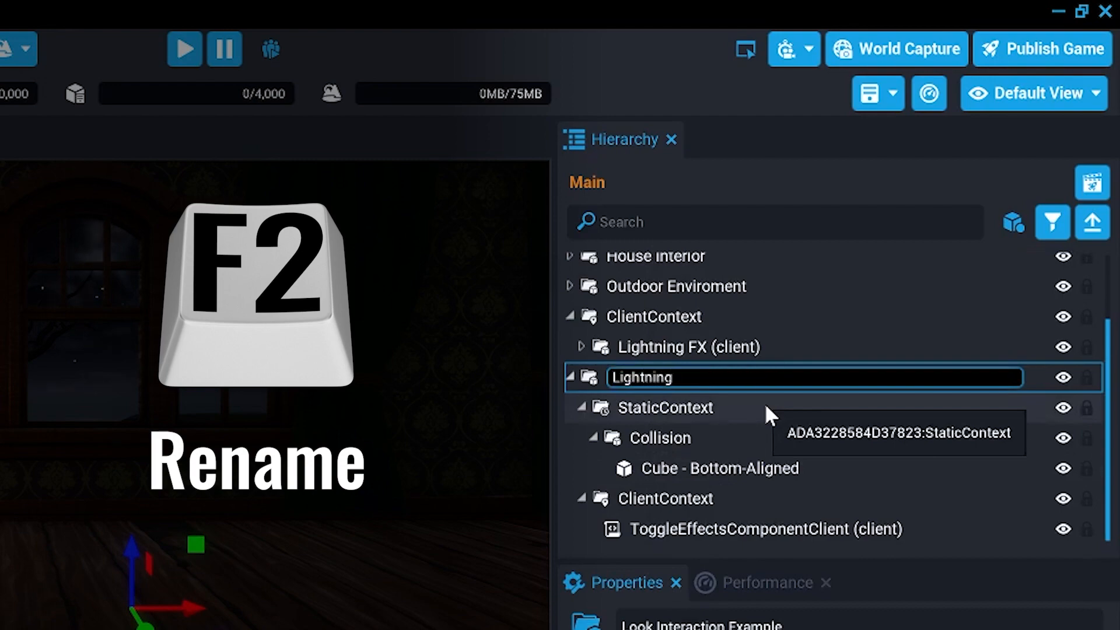
text( Interaction)
key(Return)
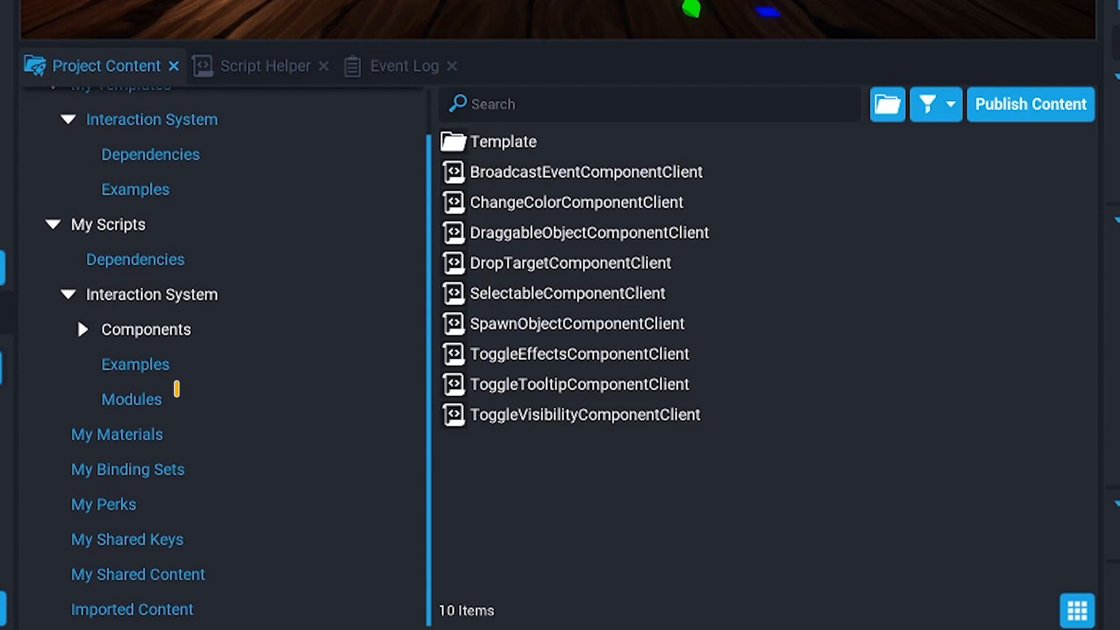
Assign APILookInteractionModule as the toggle effects script's APIInteractionModule and Lightning FX as its Effects.
click(155, 401)
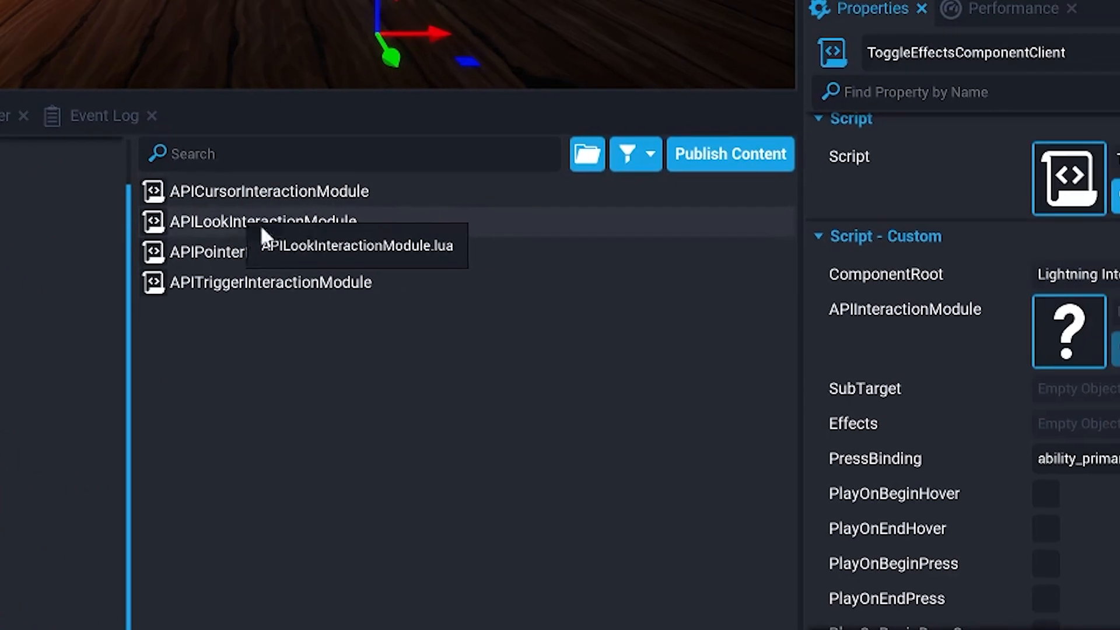
drag(260, 224, 1075, 344)
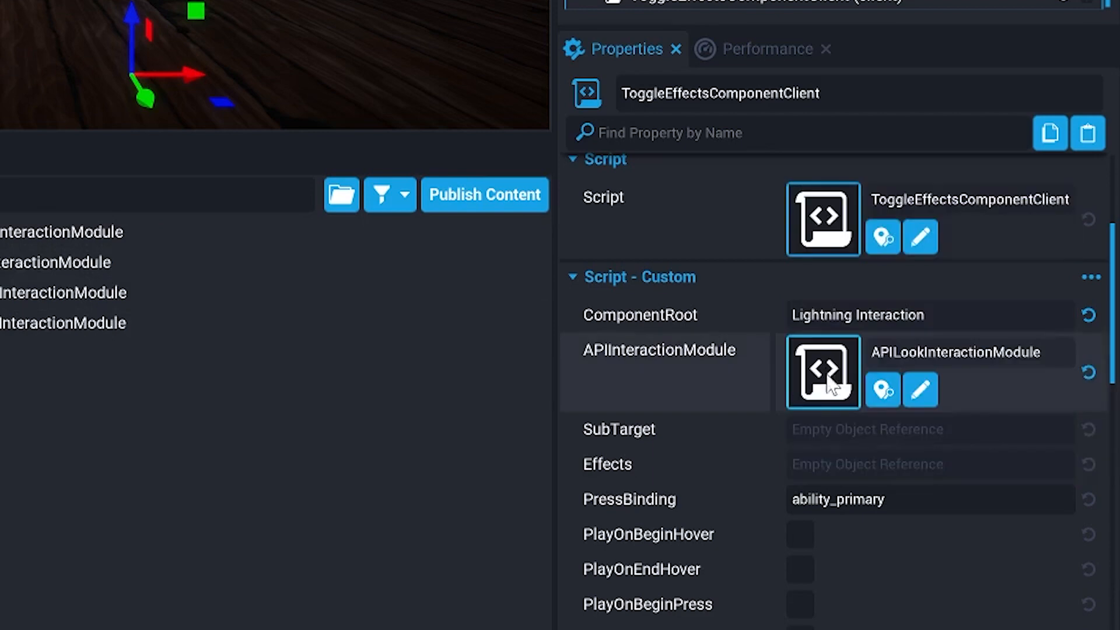
scroll(753, 455, down, 2)
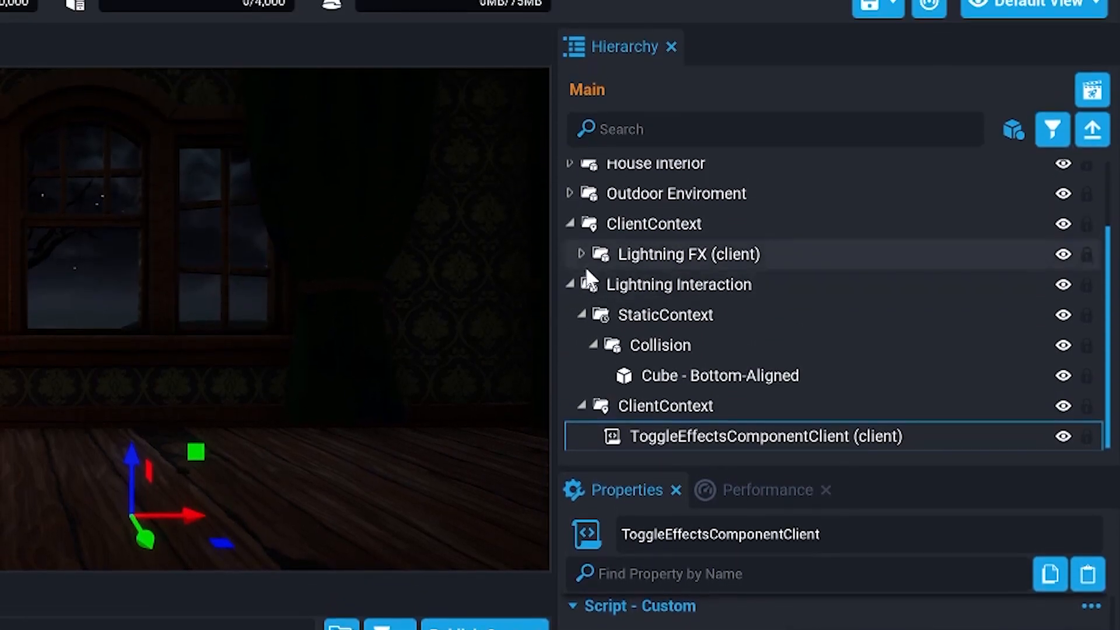
drag(612, 251, 880, 389)
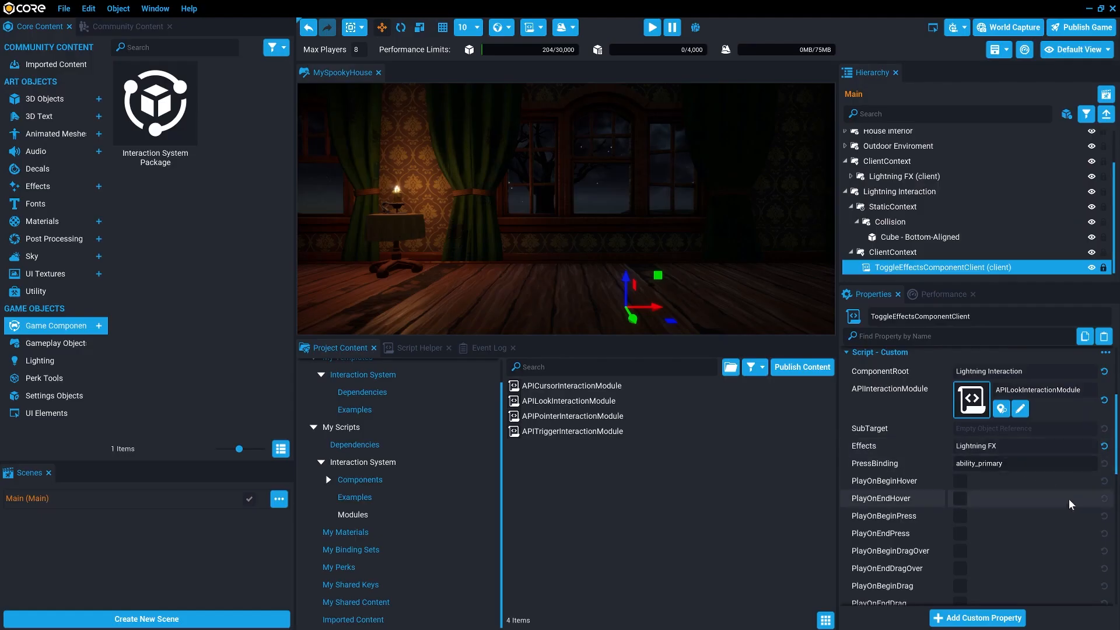
Enable PlayOnBeginHover on the ToggleEffectsComponentClient script.
scroll(985, 461, down, 10)
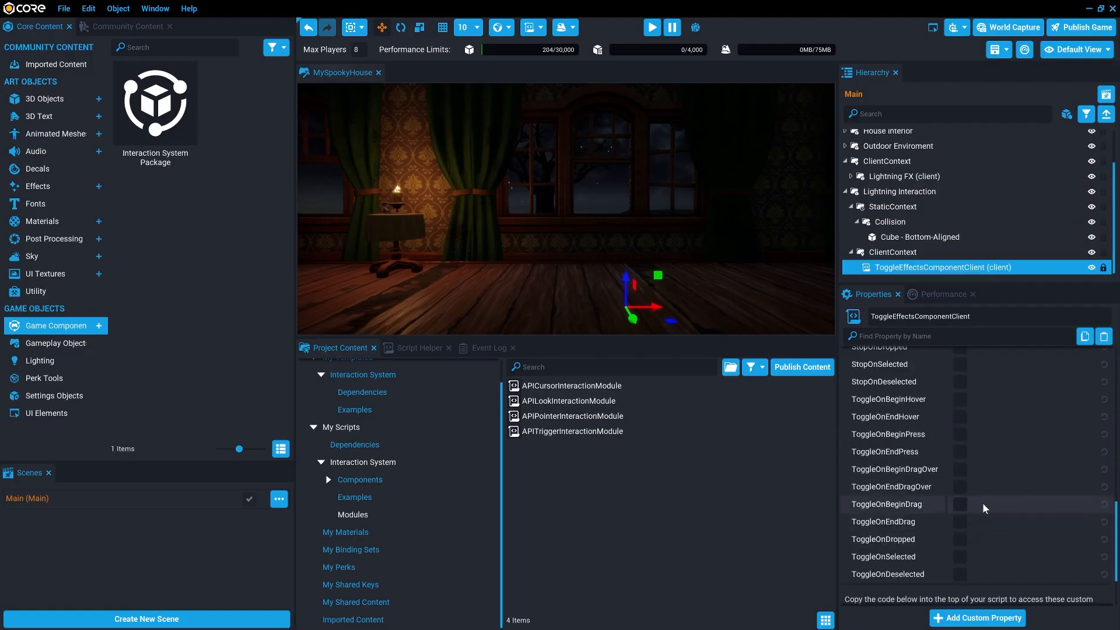
scroll(992, 460, up, 10)
right_drag(758, 274, 615, 201)
scroll(934, 409, down, 3)
scroll(933, 414, up, 3)
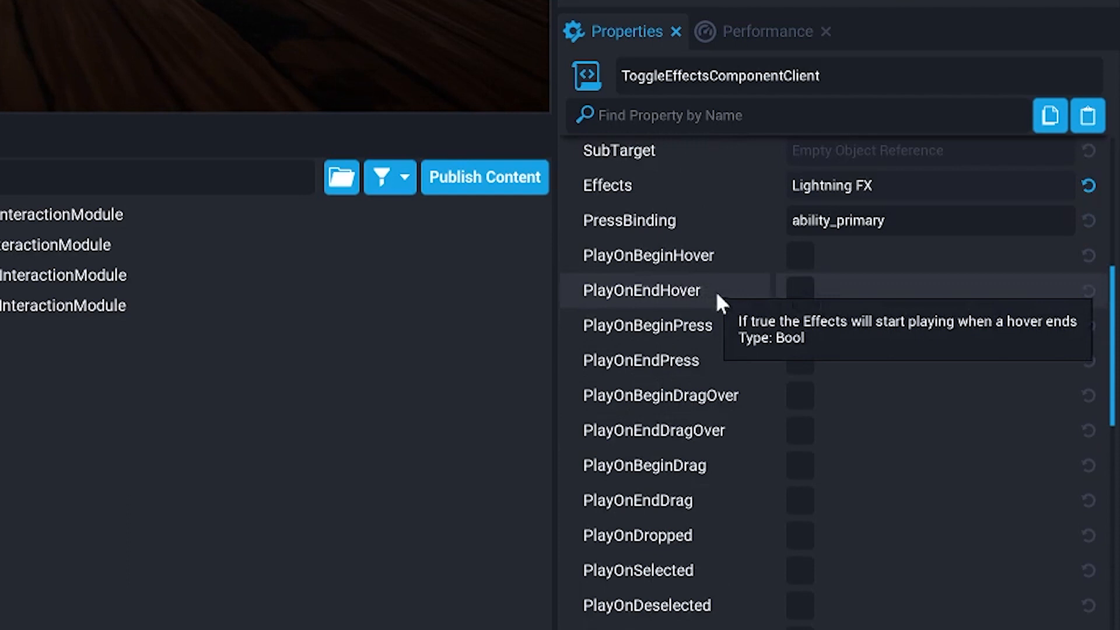
click(802, 254)
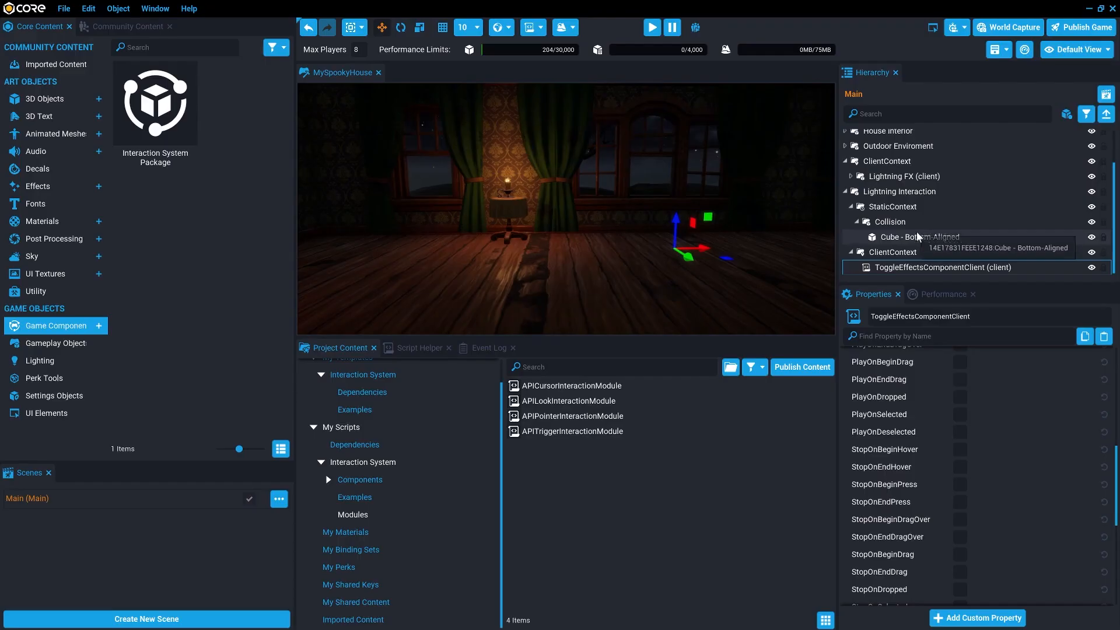
Set the visibility of the Lightning Interaction's Collision group to Force On.
click(919, 237)
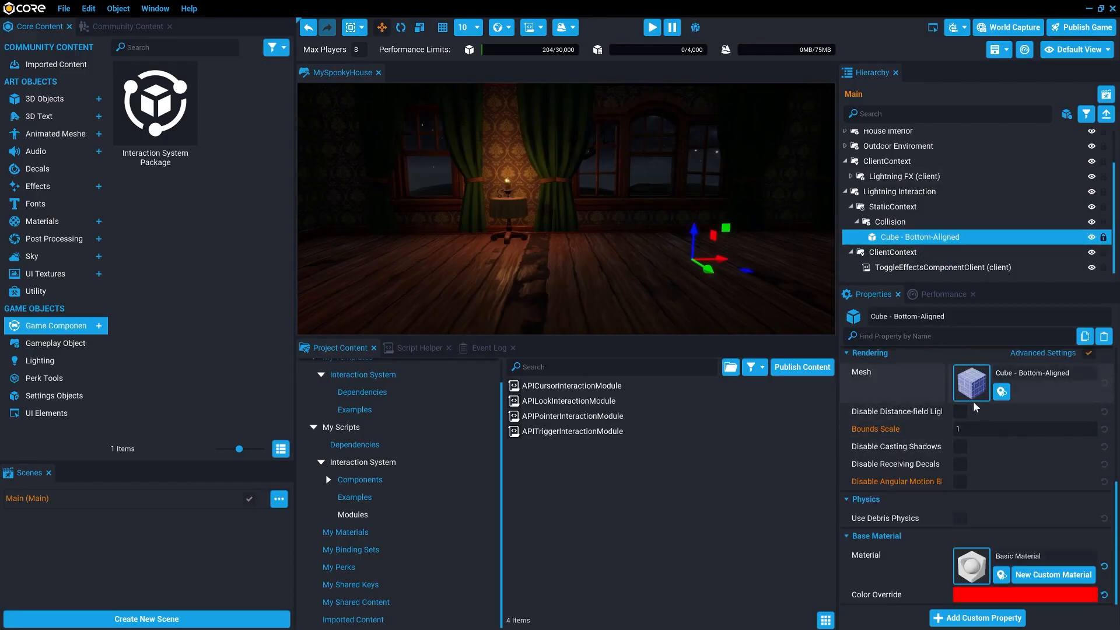
scroll(973, 400, up, 1)
scroll(1010, 386, up, 5)
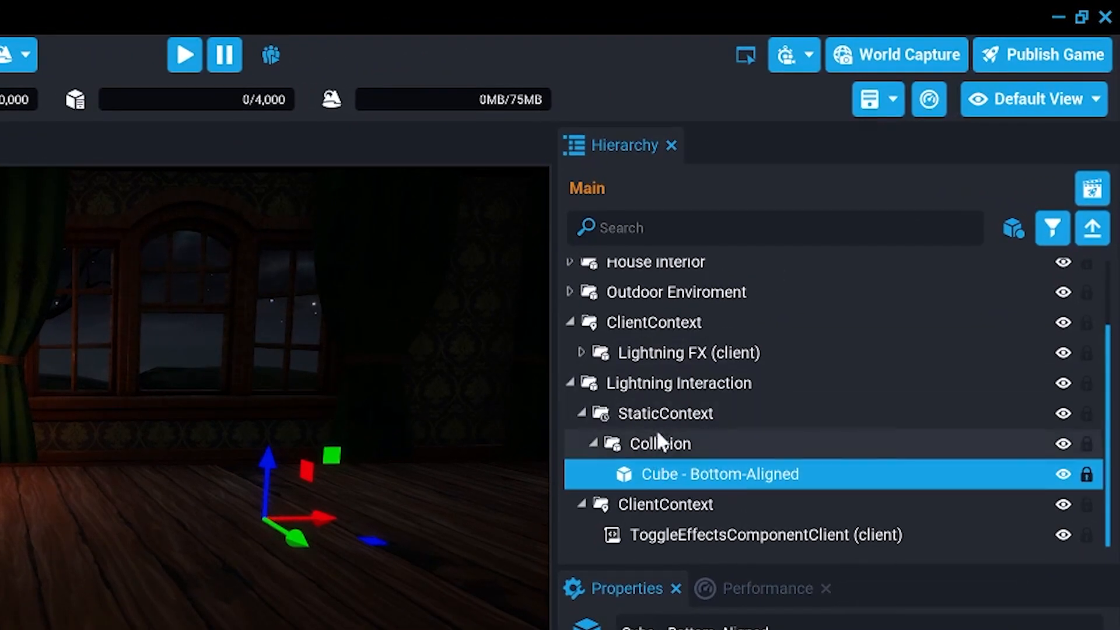
click(807, 308)
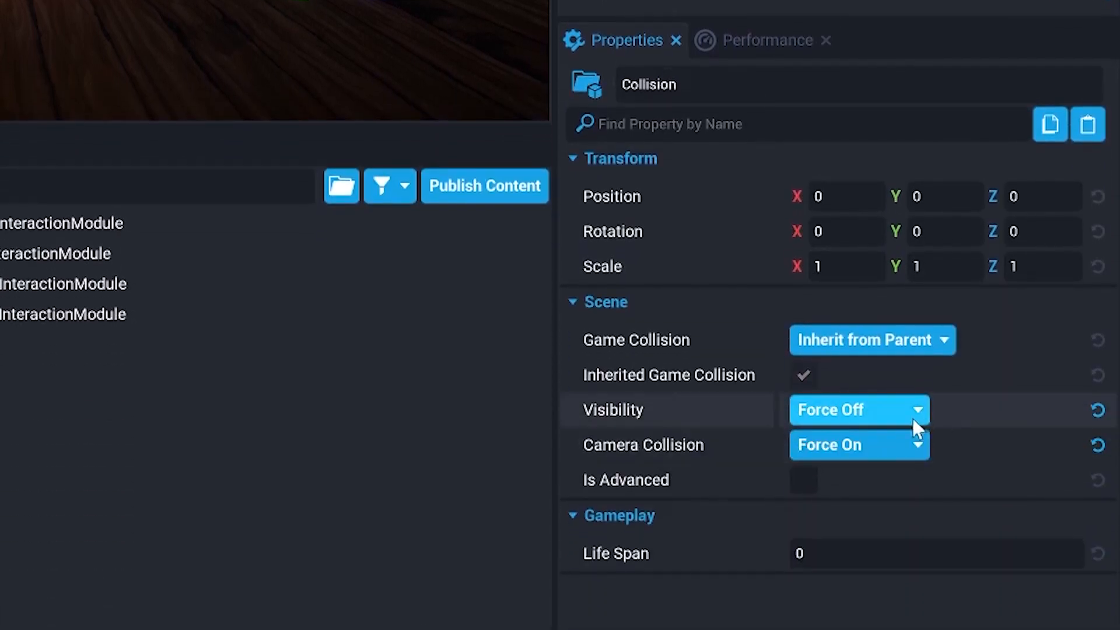
click(904, 411)
click(833, 466)
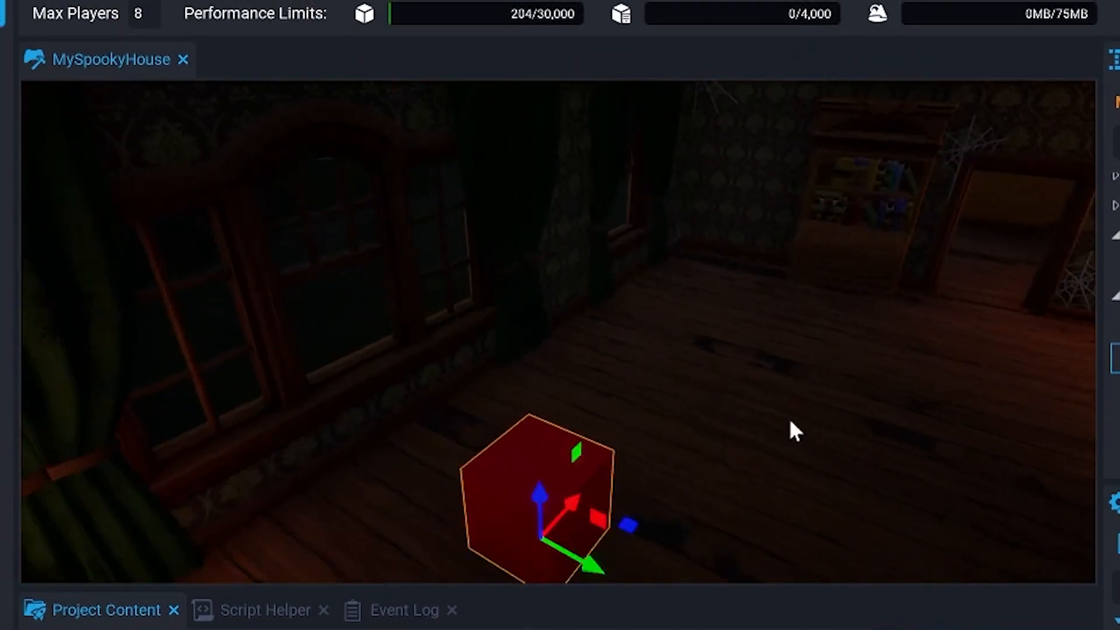
Move the Collision group to the large window, at about X 2, Y -281, Z 180, and scale its cube to cover the window.
right_drag(789, 421, 699, 591)
right_drag(775, 165, 752, 133)
drag(647, 486, 467, 368)
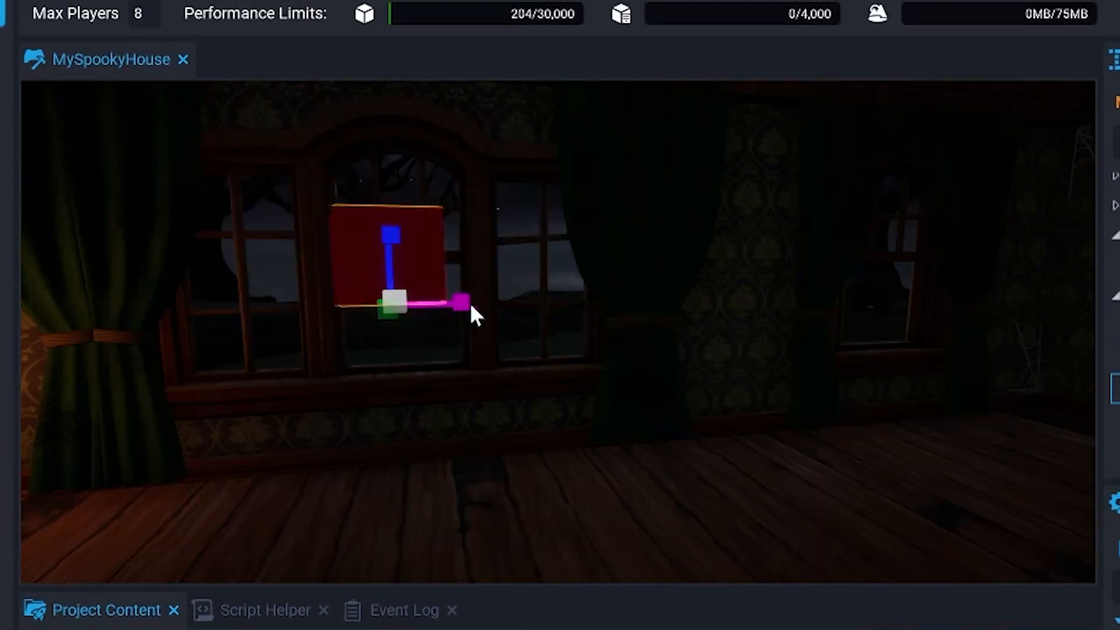
drag(472, 304, 561, 310)
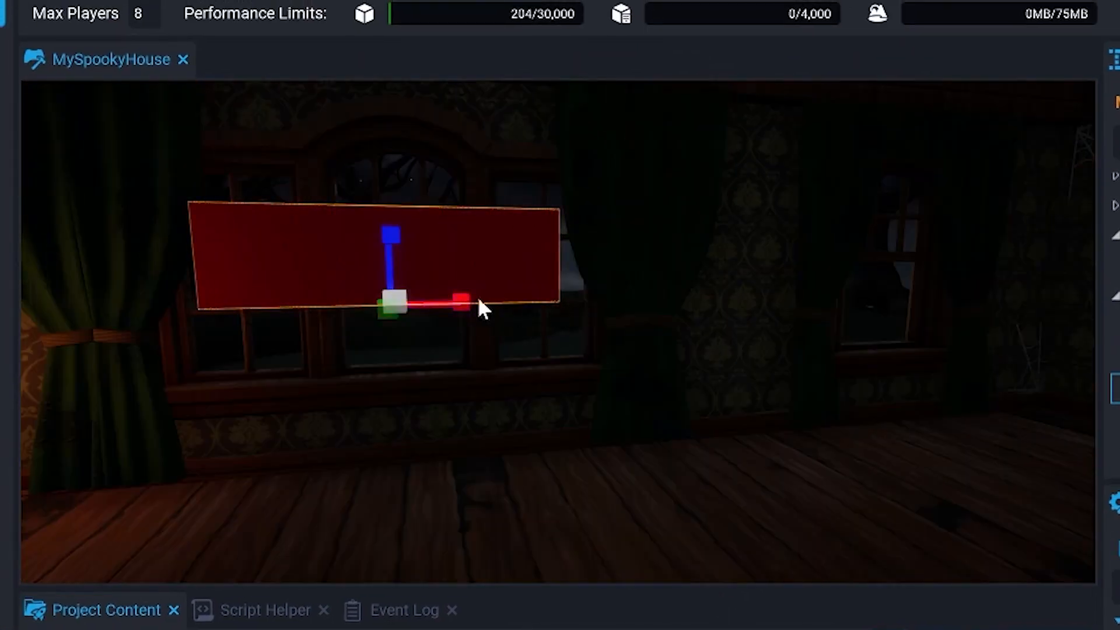
drag(389, 234, 396, 292)
key(w)
Set the Collision group's visibility to Force Off.
click(899, 223)
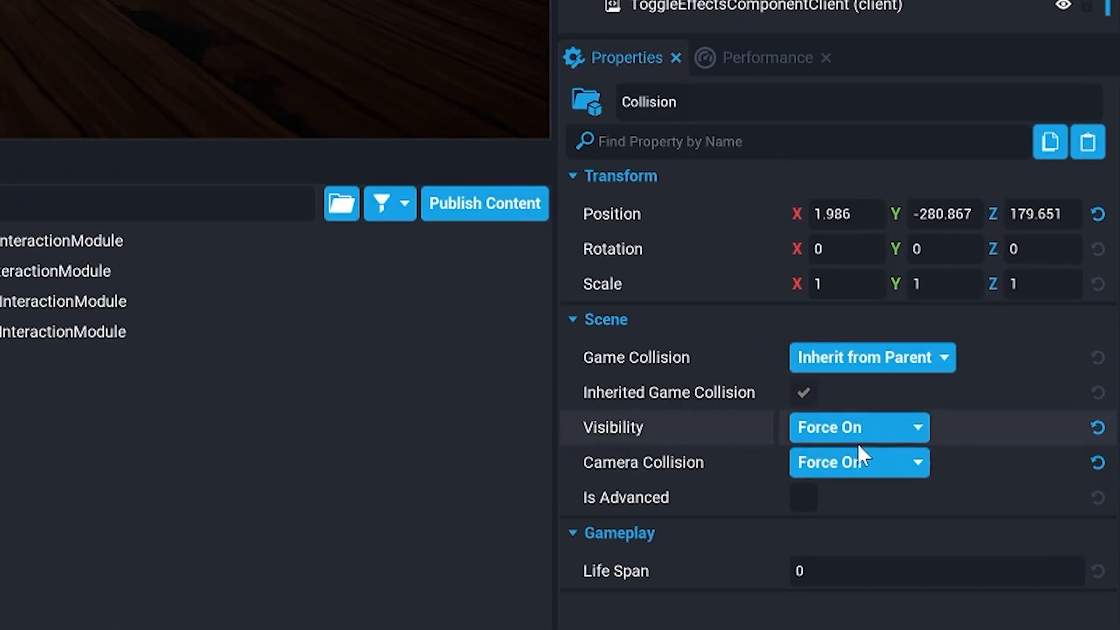
click(869, 433)
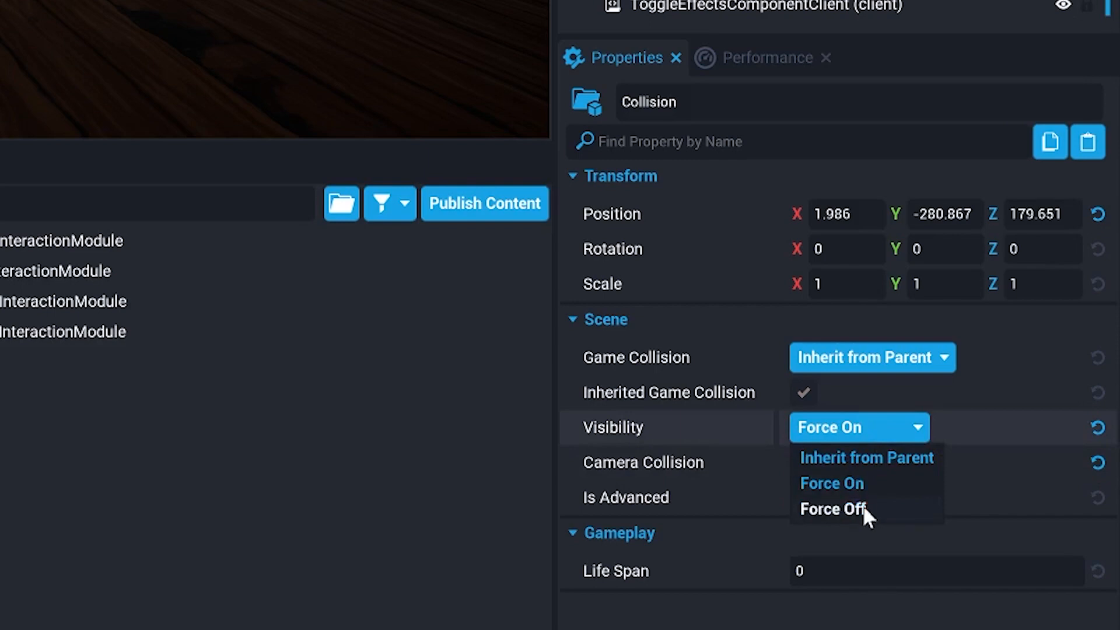
click(862, 509)
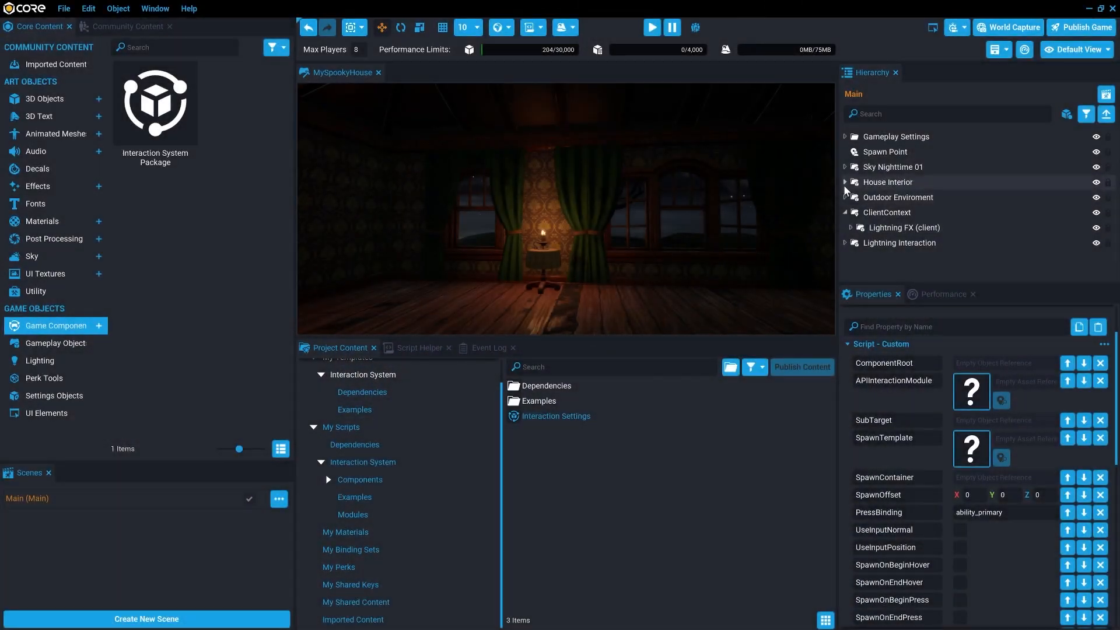
Search the hierarchy for Candle and locate the first Sconce 02 candle prop's ClientContext.
click(904, 114)
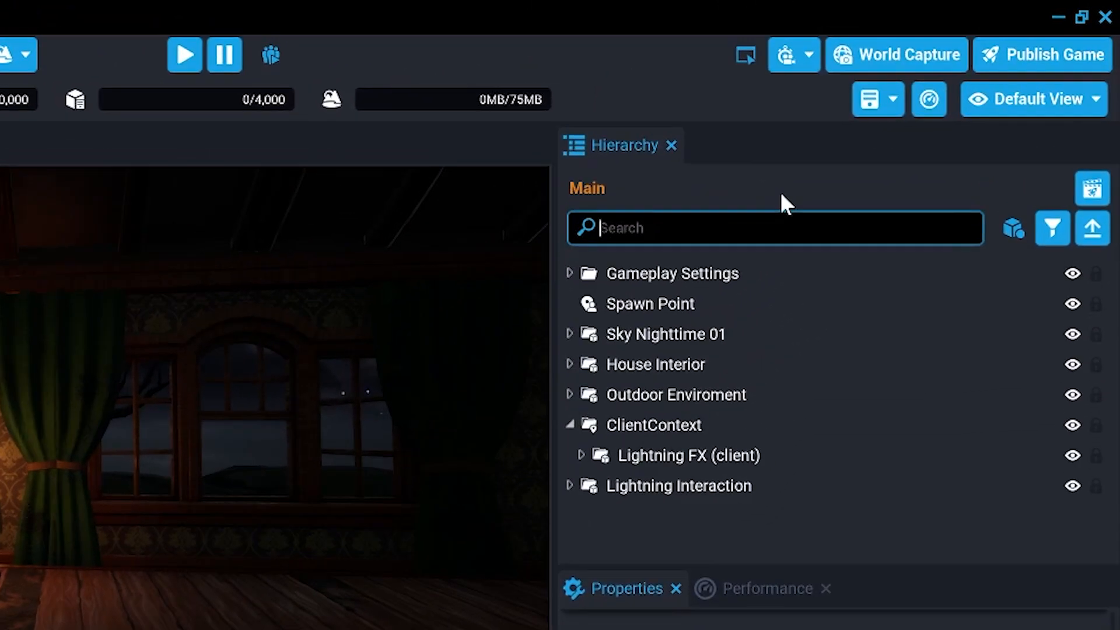
text(Candle)
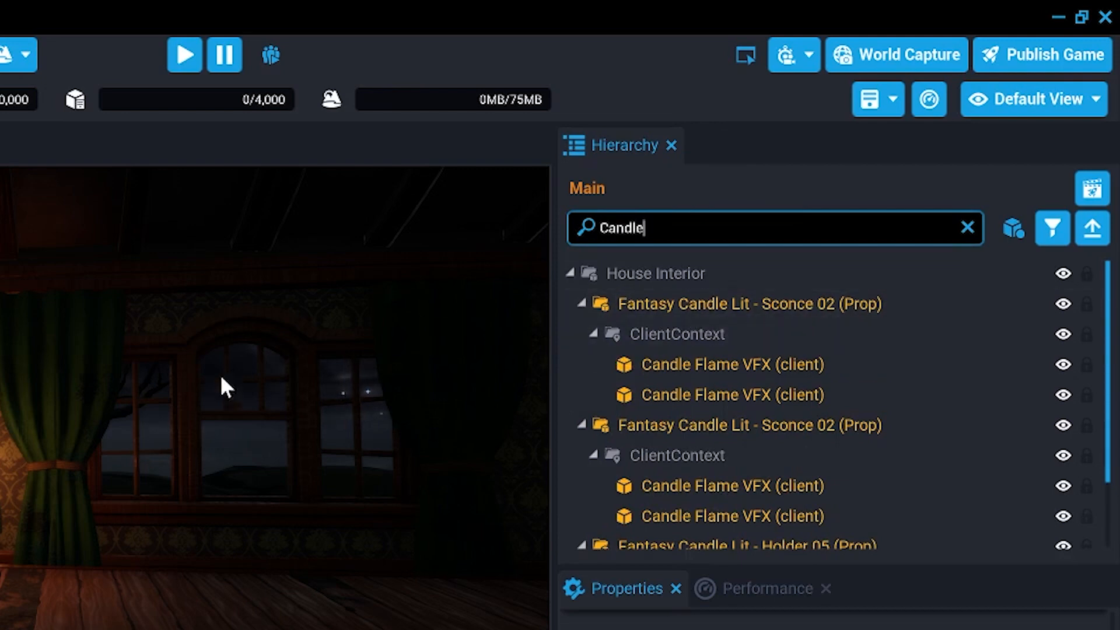
click(728, 366)
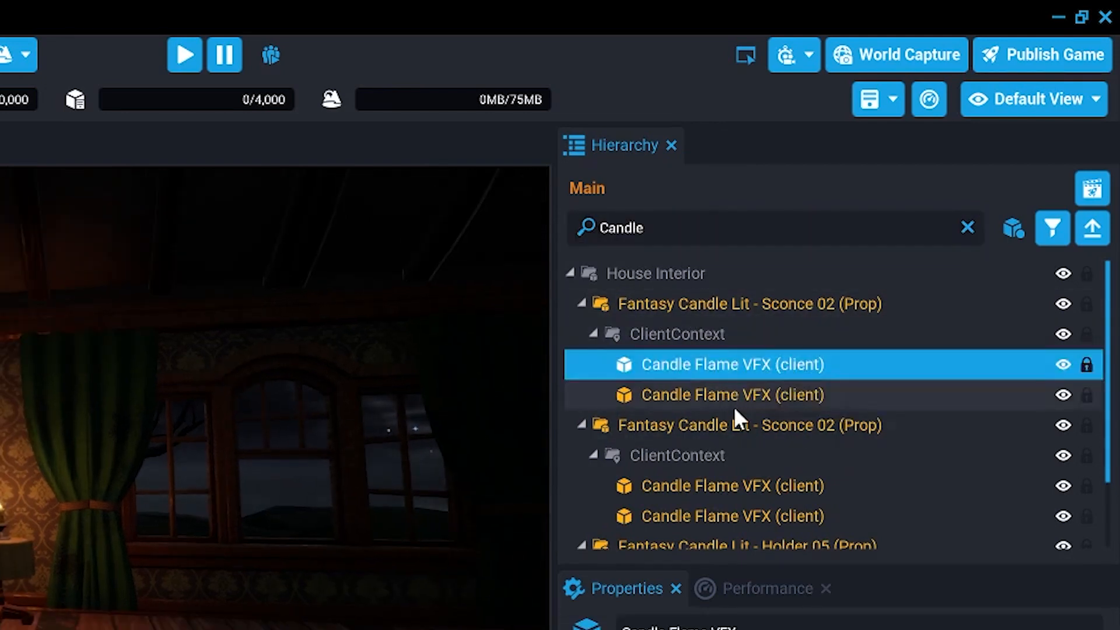
click(733, 402)
click(690, 331)
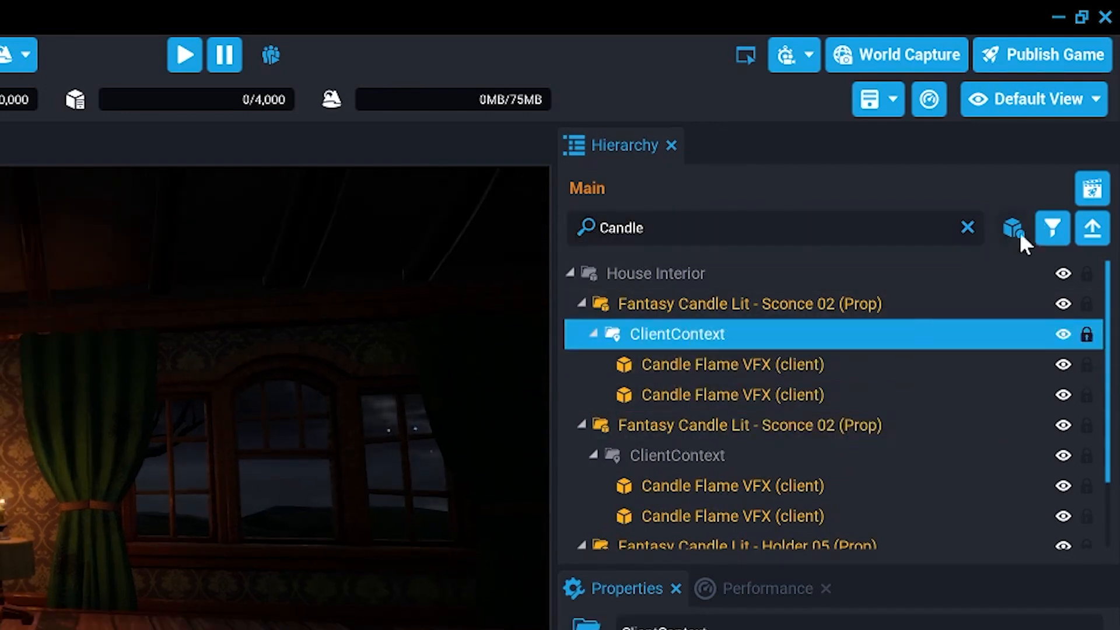
click(967, 227)
Move the two Candle Flame VFX objects and the Point Light out of the sconce's ClientContext to the top level of the hierarchy.
click(594, 419)
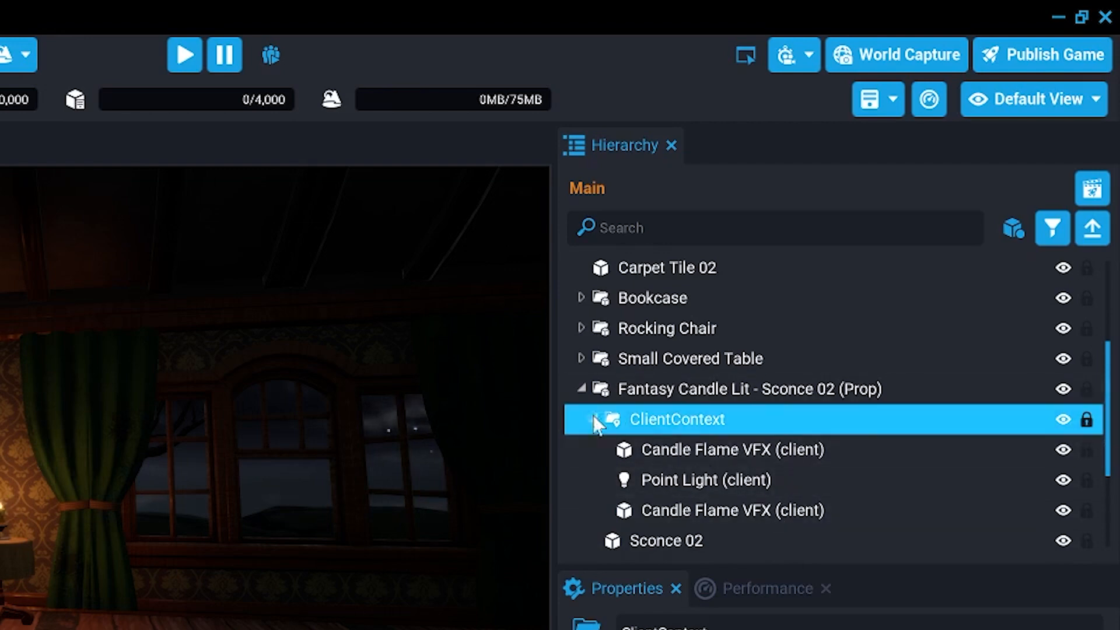
click(701, 449)
shift+click(747, 509)
drag(745, 452, 709, 542)
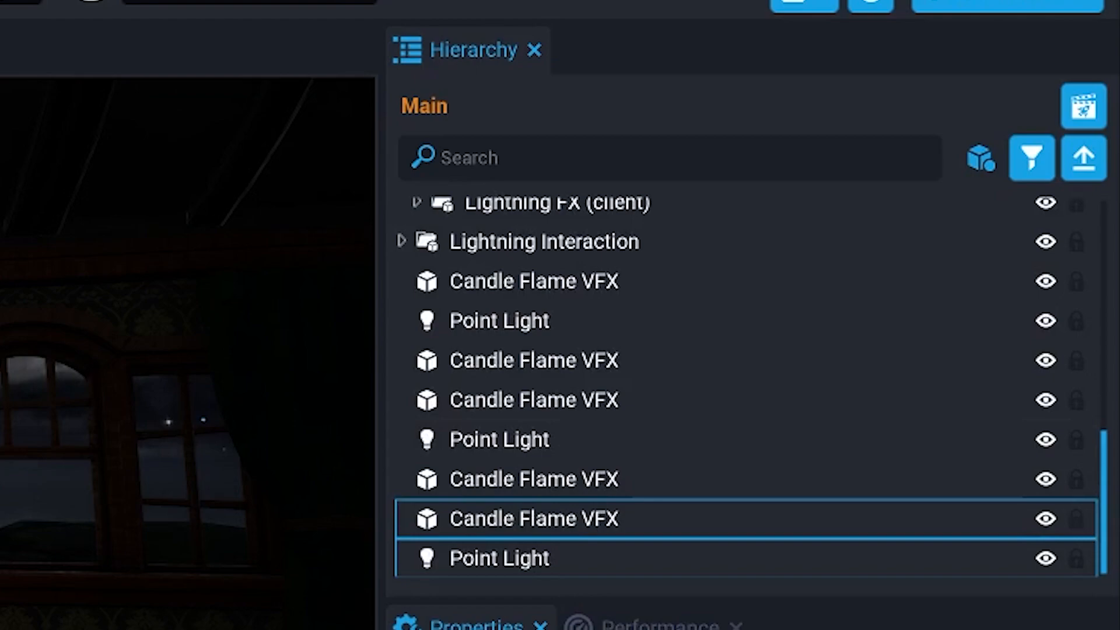
Group all the loose Candle Flame VFX and Point Light objects as Candle Lights and place the group in the ClientContext holding Lightning FX.
click(534, 281)
shift+click(557, 558)
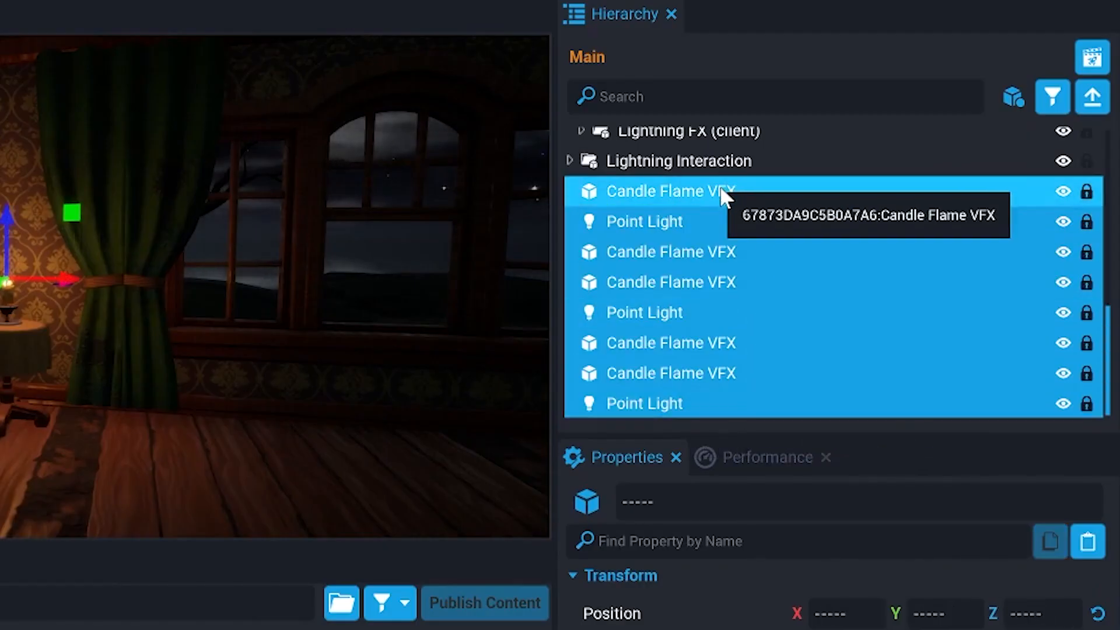
right_click(718, 192)
click(915, 587)
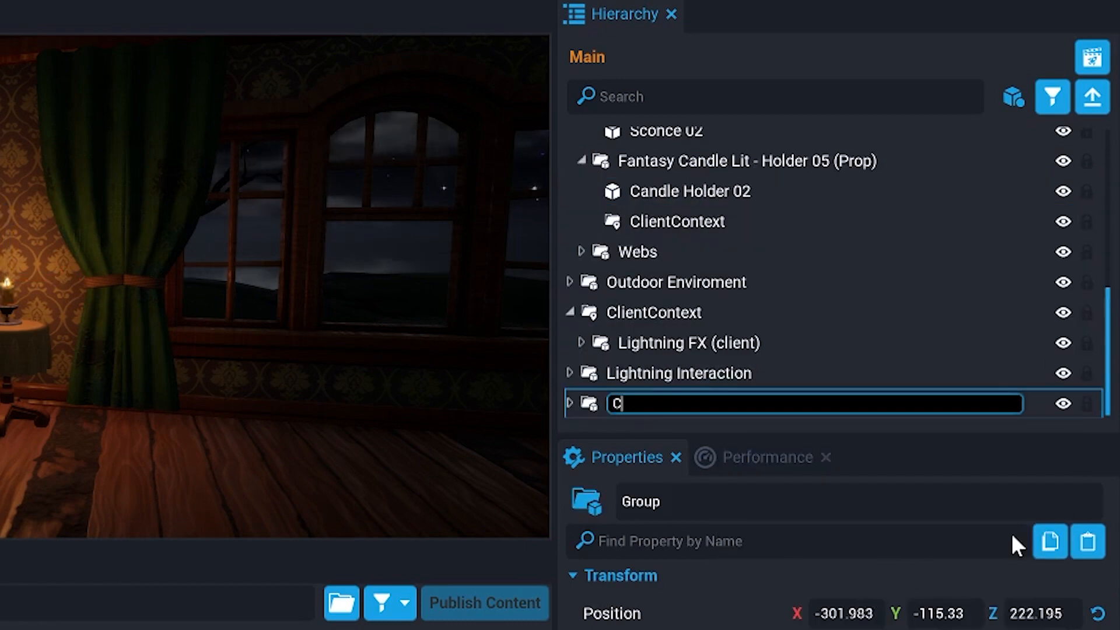
text(Candle Lights)
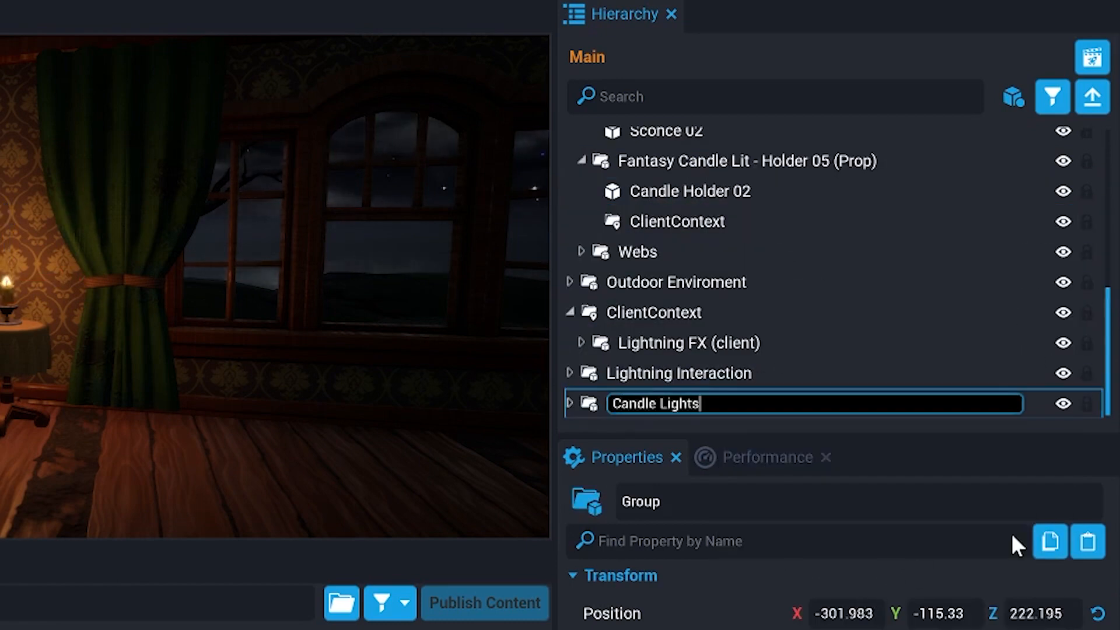
key(Return)
drag(659, 398, 664, 313)
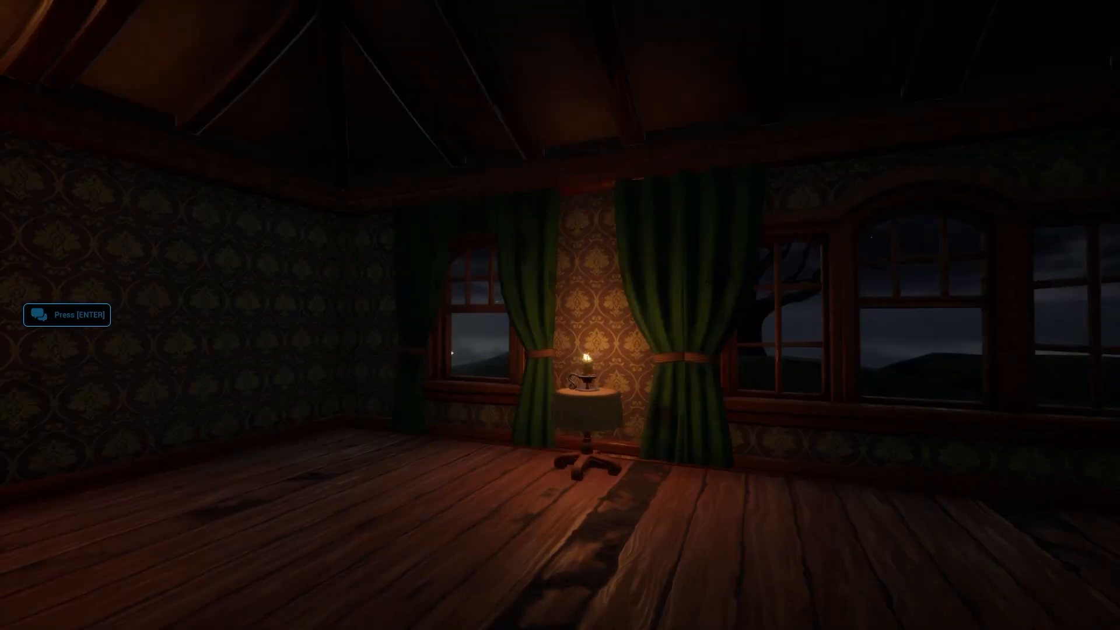
Preview the scene and walk through the room to check the candles.
key(w)
key(w)
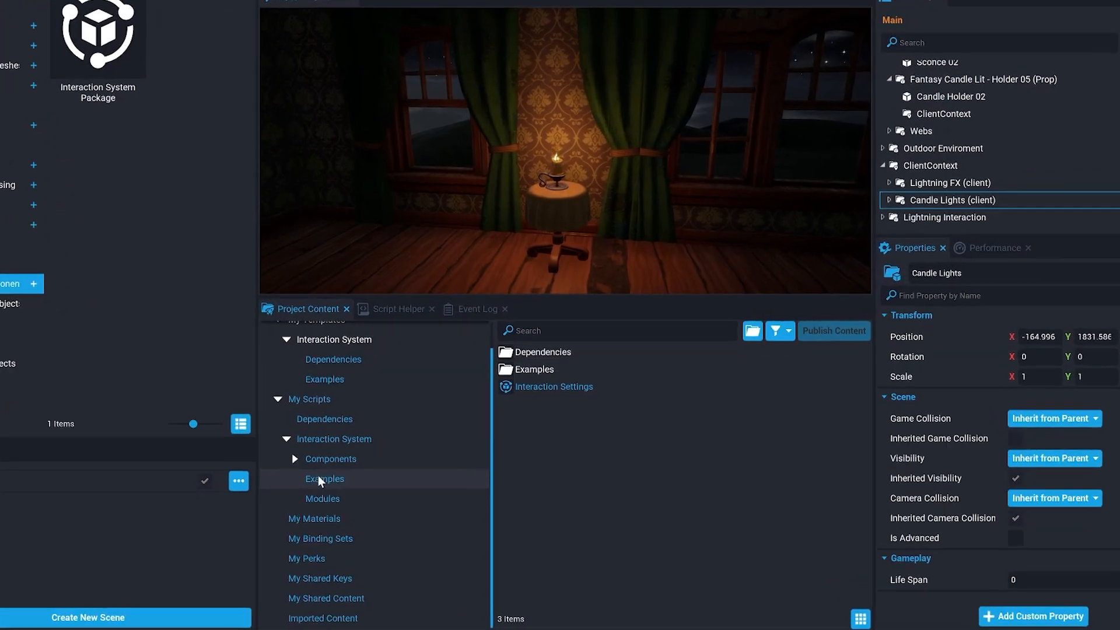
Add the Trigger Interaction Example template from the Interaction System examples to the room by the candle table.
scroll(138, 350, up, 2)
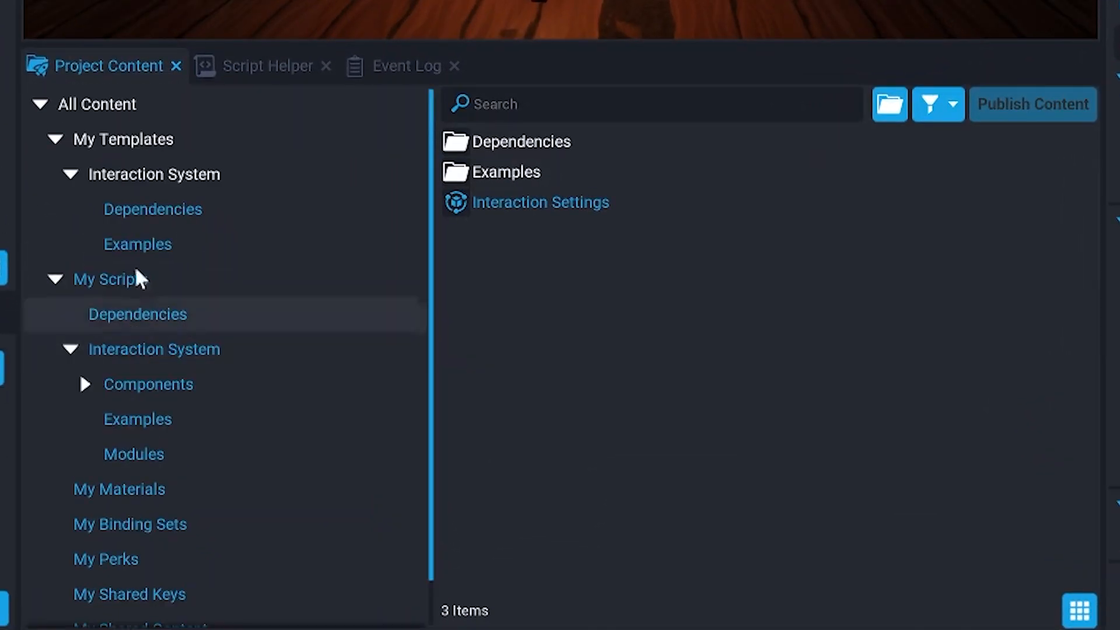
click(139, 245)
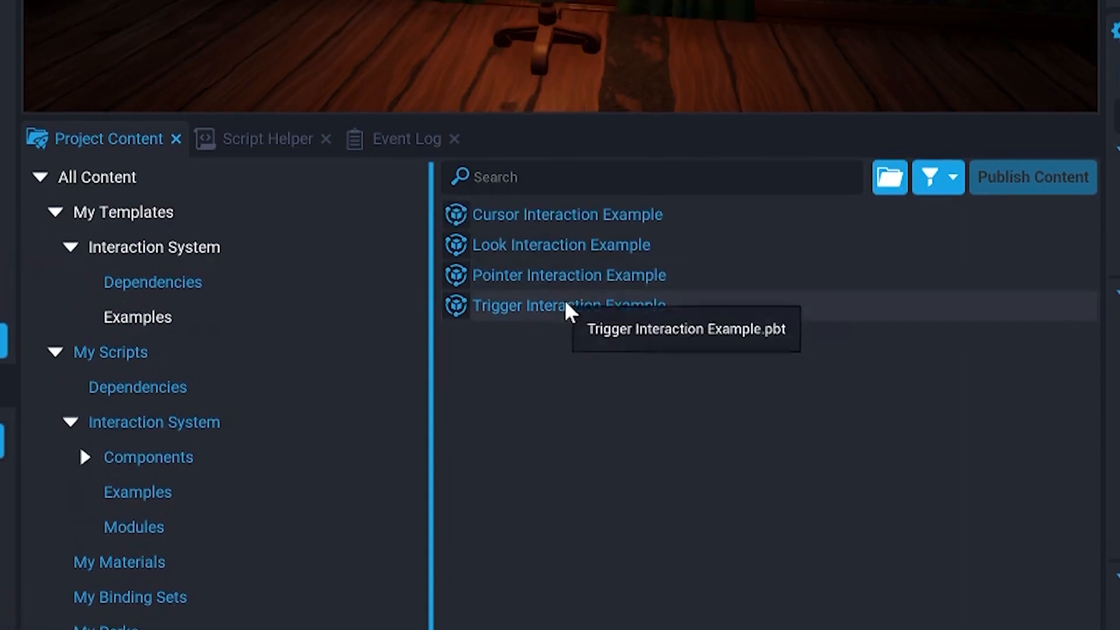
drag(525, 232, 583, 533)
Preview the scene and walk up to the trigger example cube to test its interaction.
key(equal)
key(w)
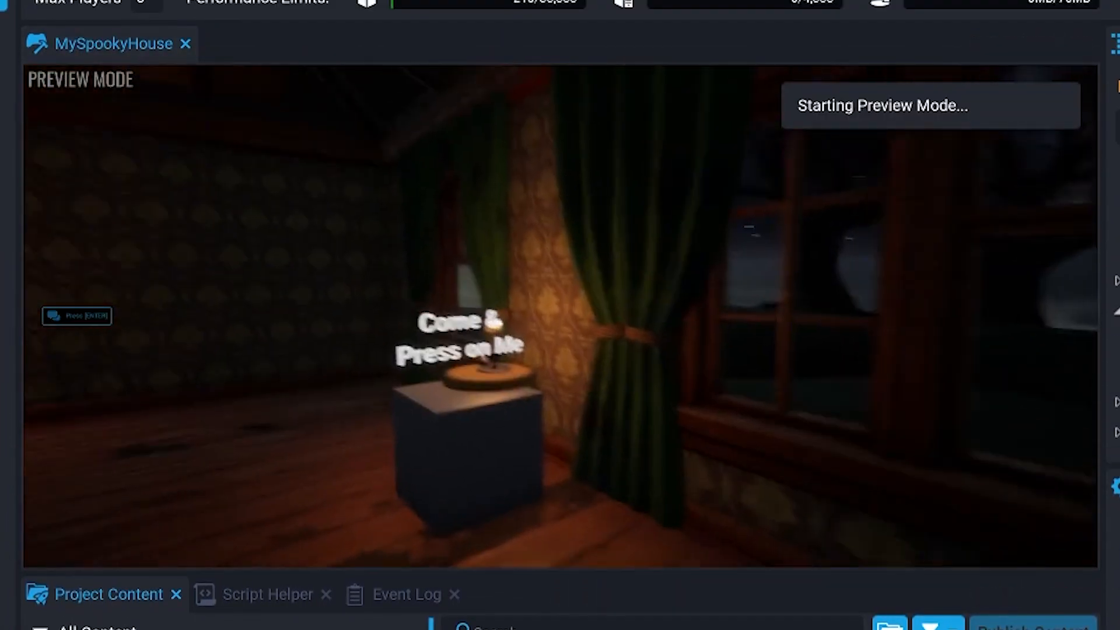
key(s)
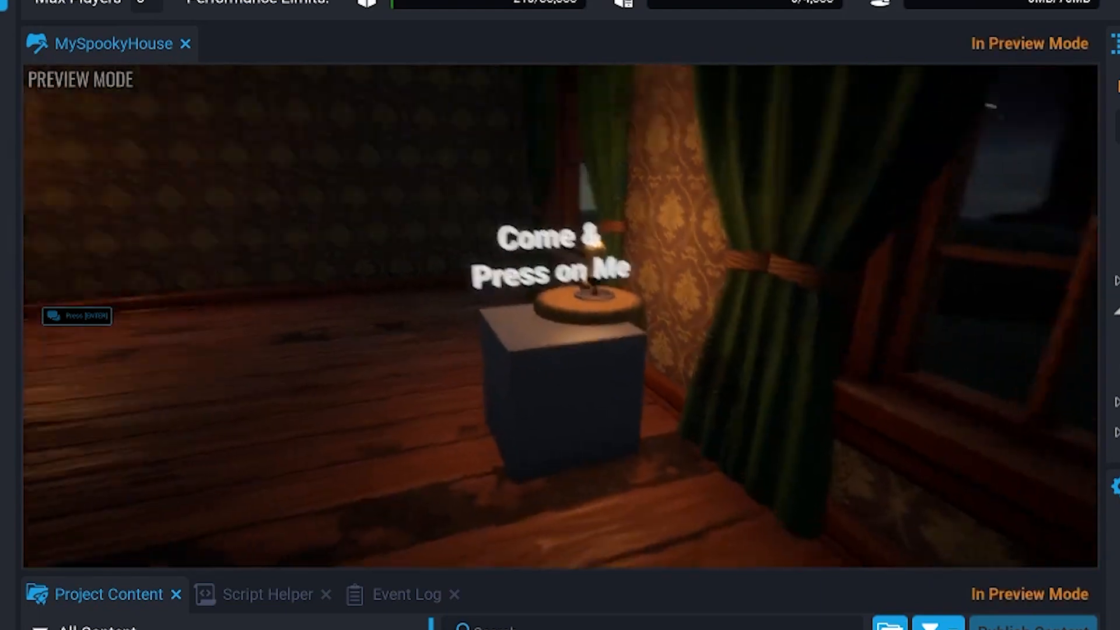
key(w)
key(s)
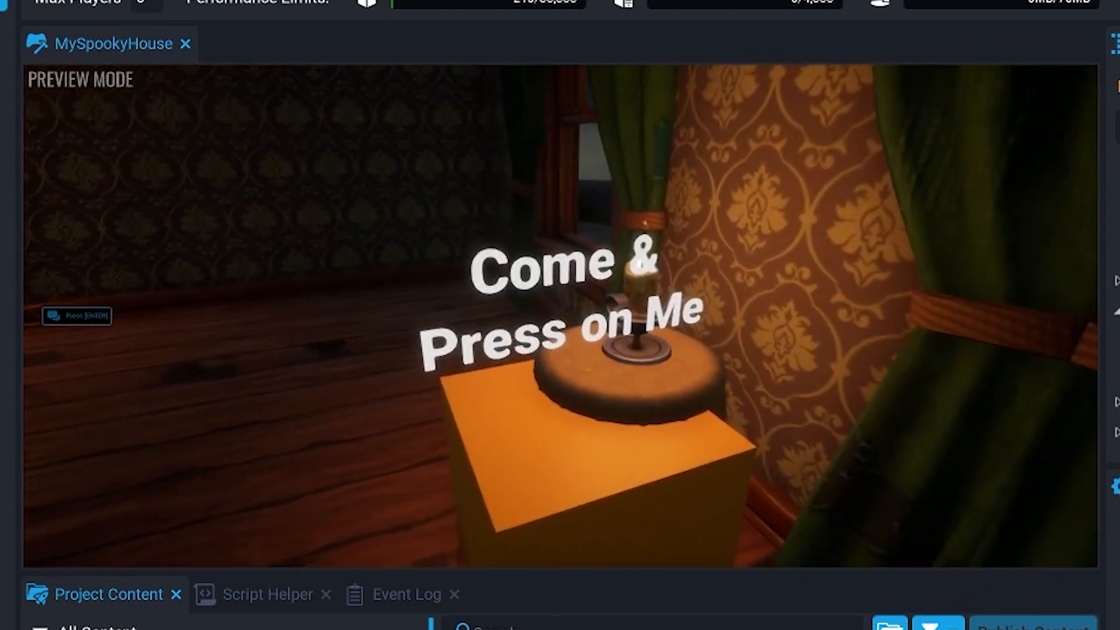
key(w)
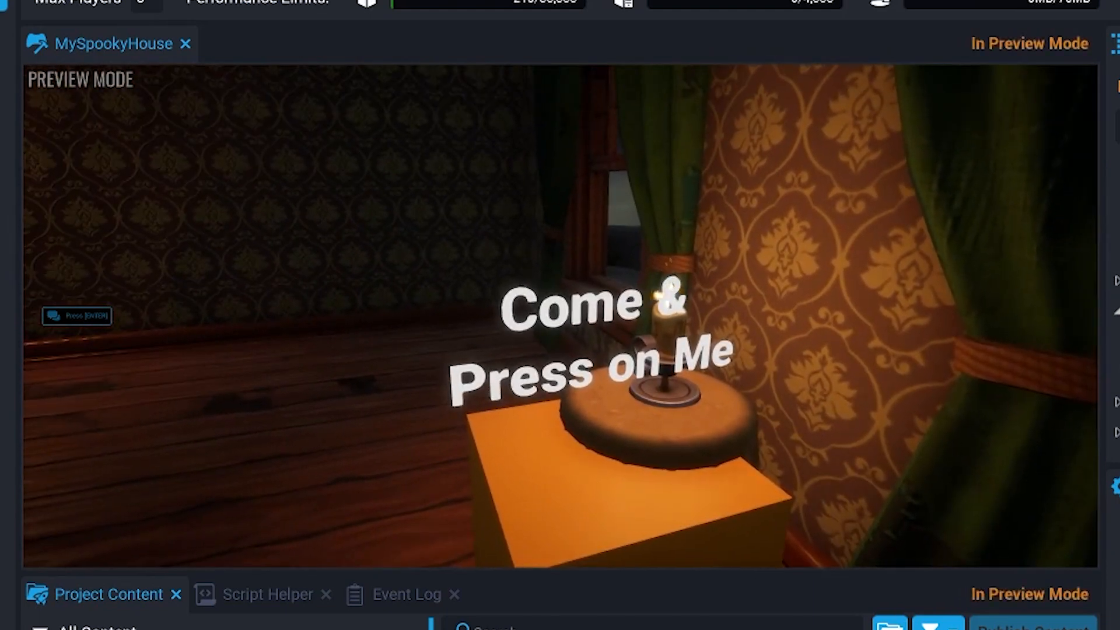
key(e)
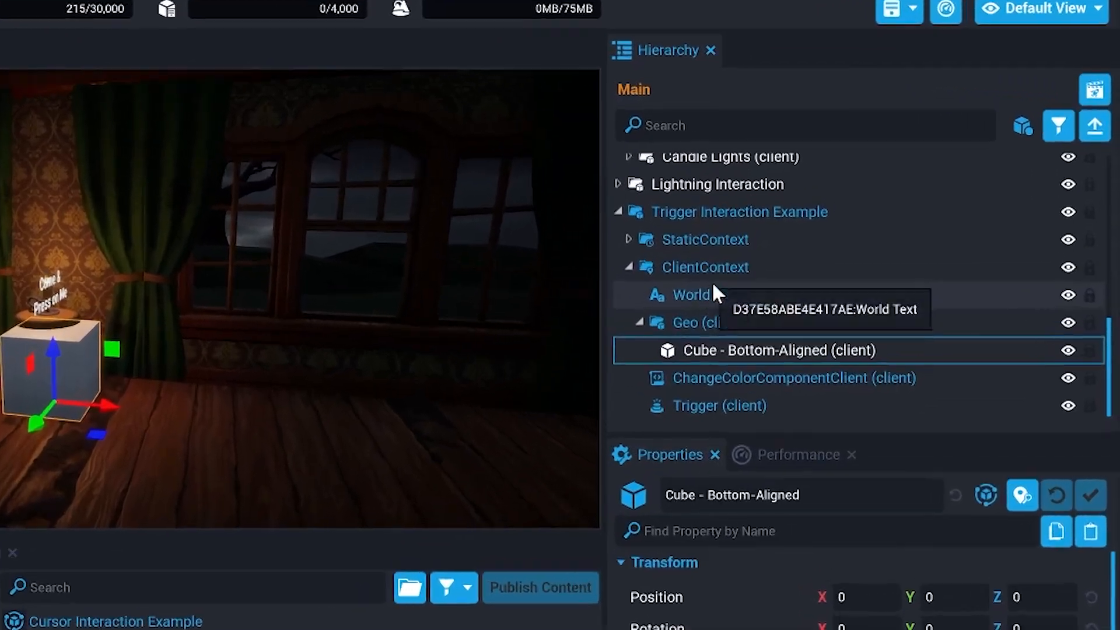
Deinstance the Trigger Interaction Example and delete World Text, Geo and ChangeColorComponentClient from its ClientContext.
click(898, 207)
shift+click(925, 251)
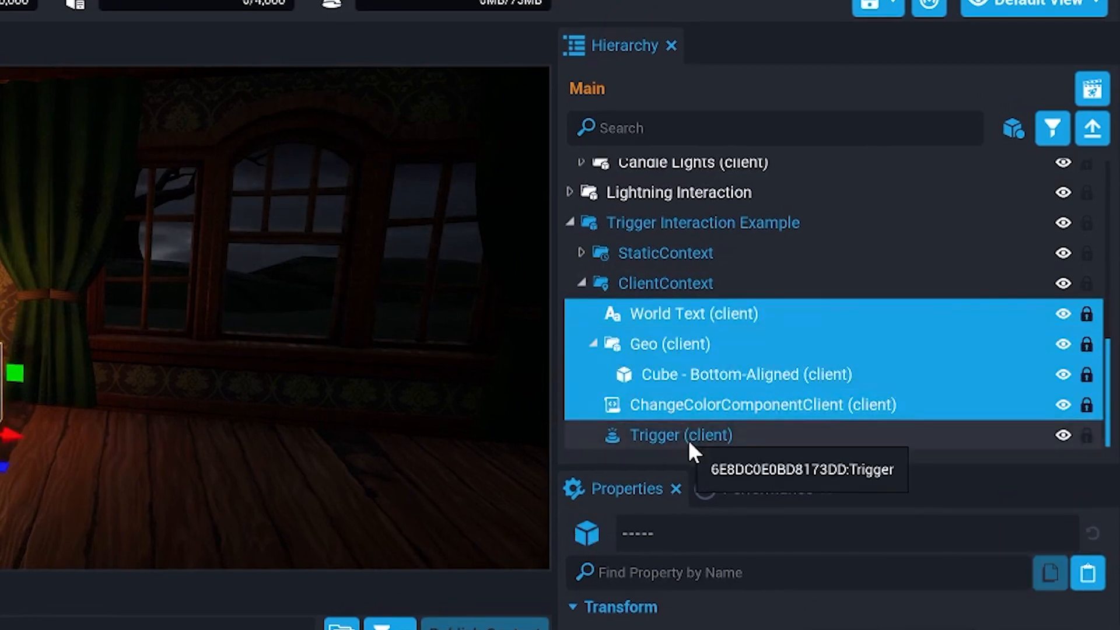
key(Delete)
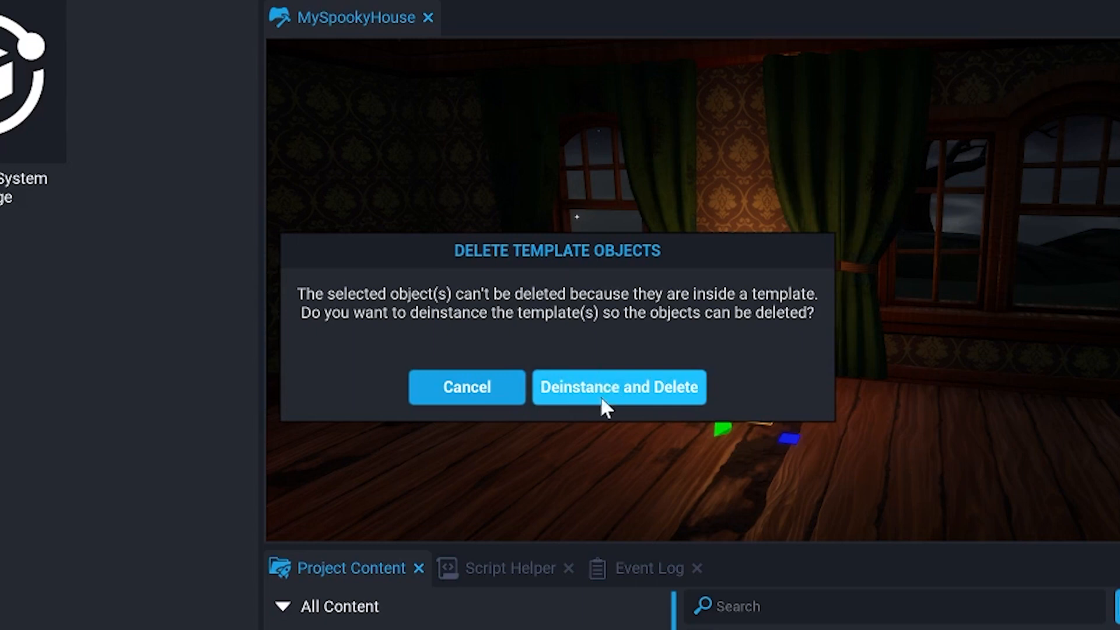
click(617, 388)
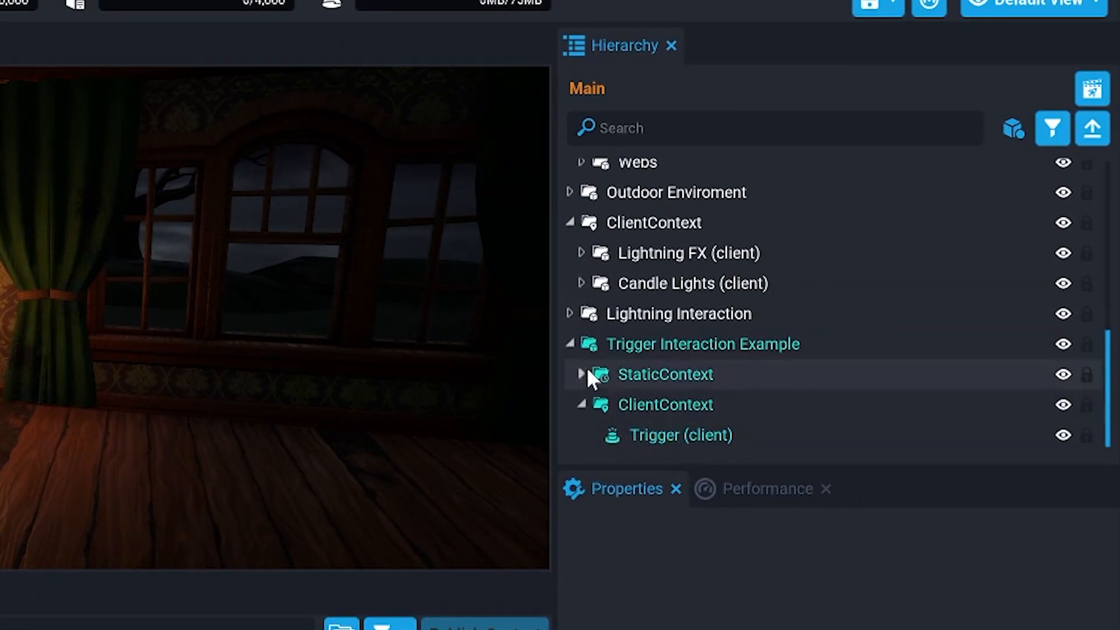
Locate the collision cube in the StaticContext and move the whole Trigger Interaction Example so the cube encloses the candle table.
click(691, 370)
click(703, 402)
click(691, 436)
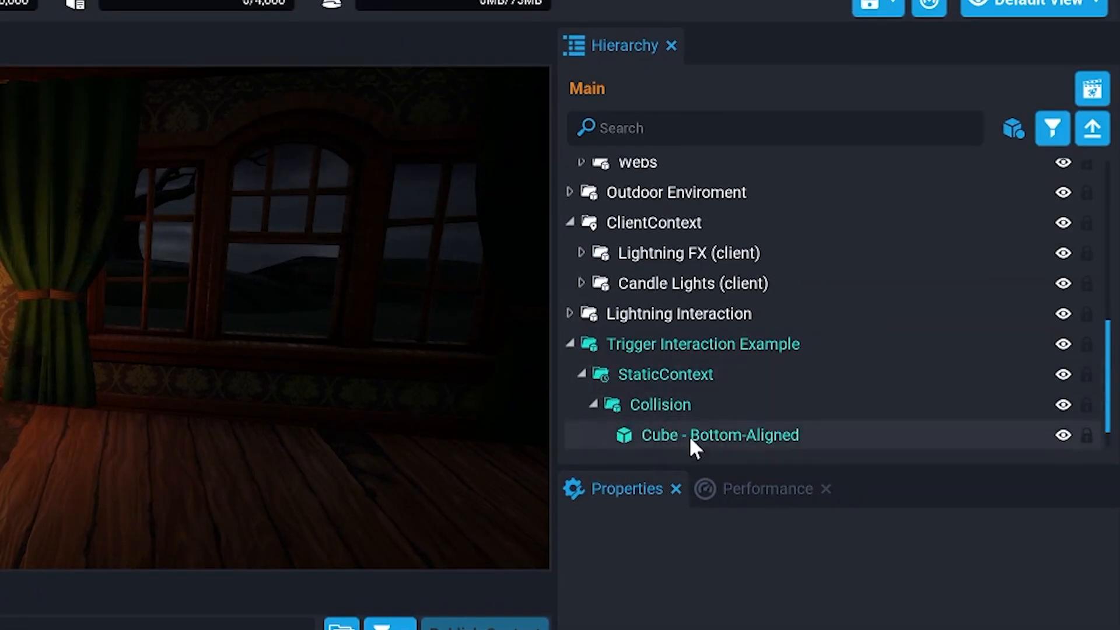
click(867, 460)
click(847, 439)
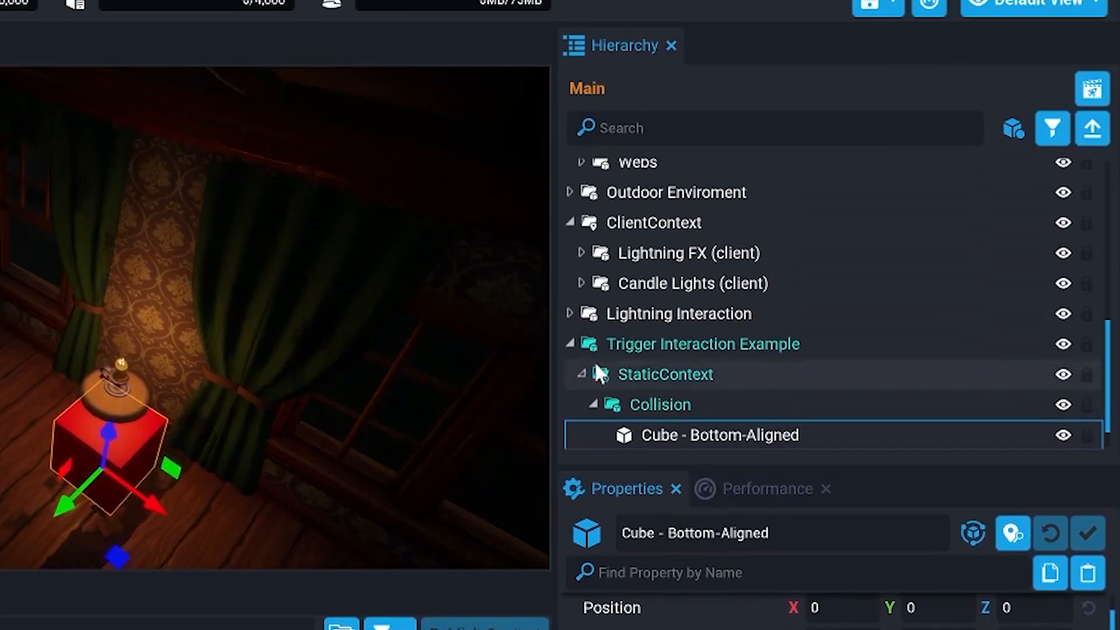
click(640, 345)
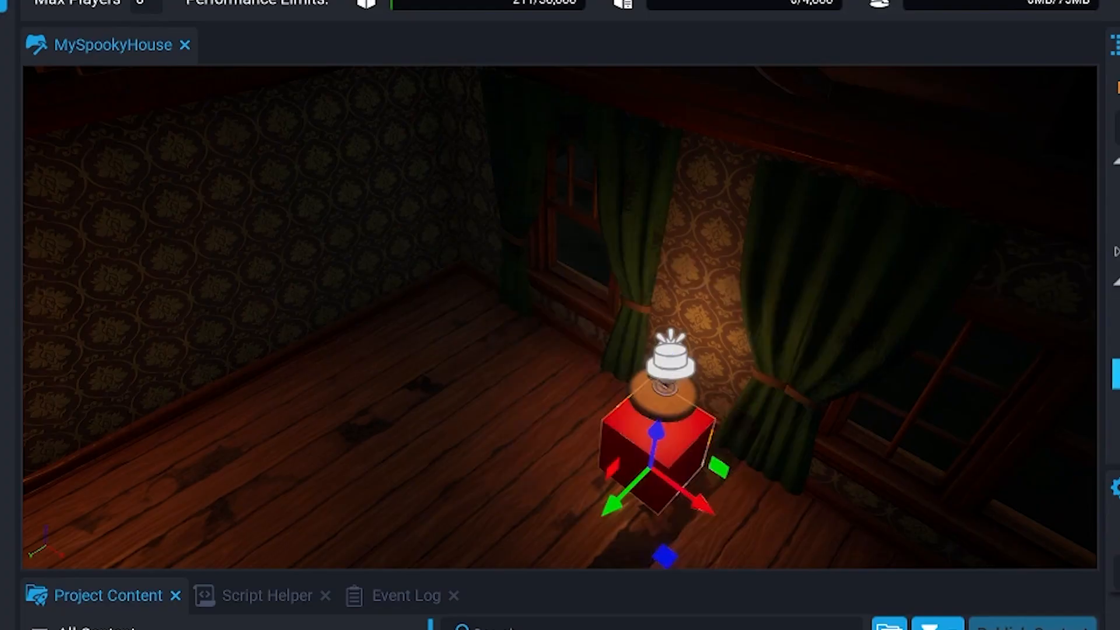
drag(661, 560, 657, 529)
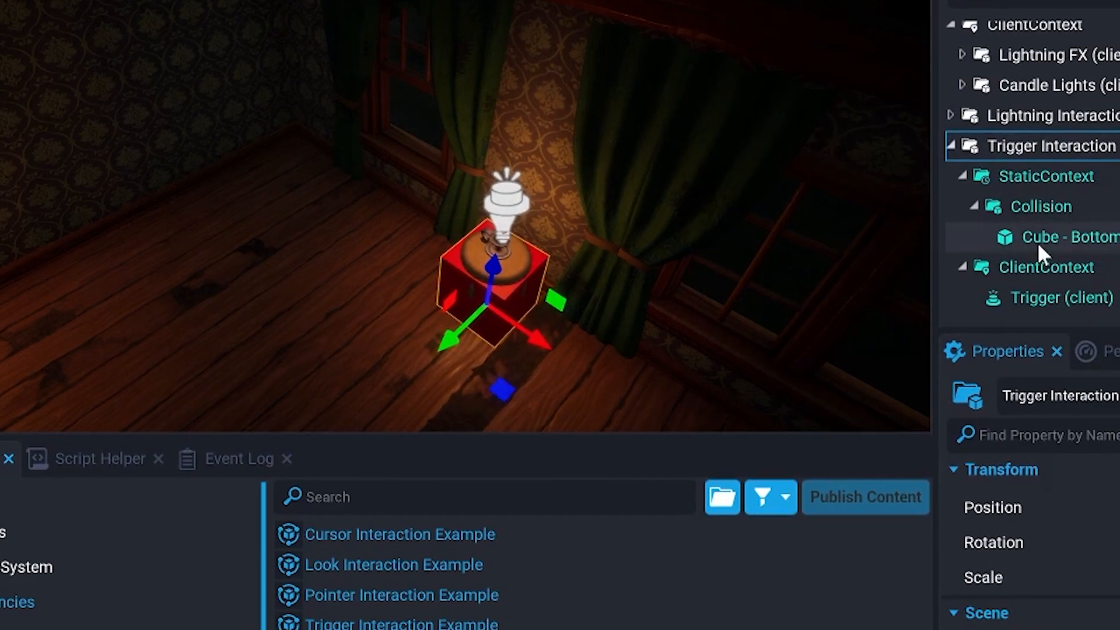
Set the visibility of the trigger example's collision cube to Force Off.
click(1037, 241)
click(902, 366)
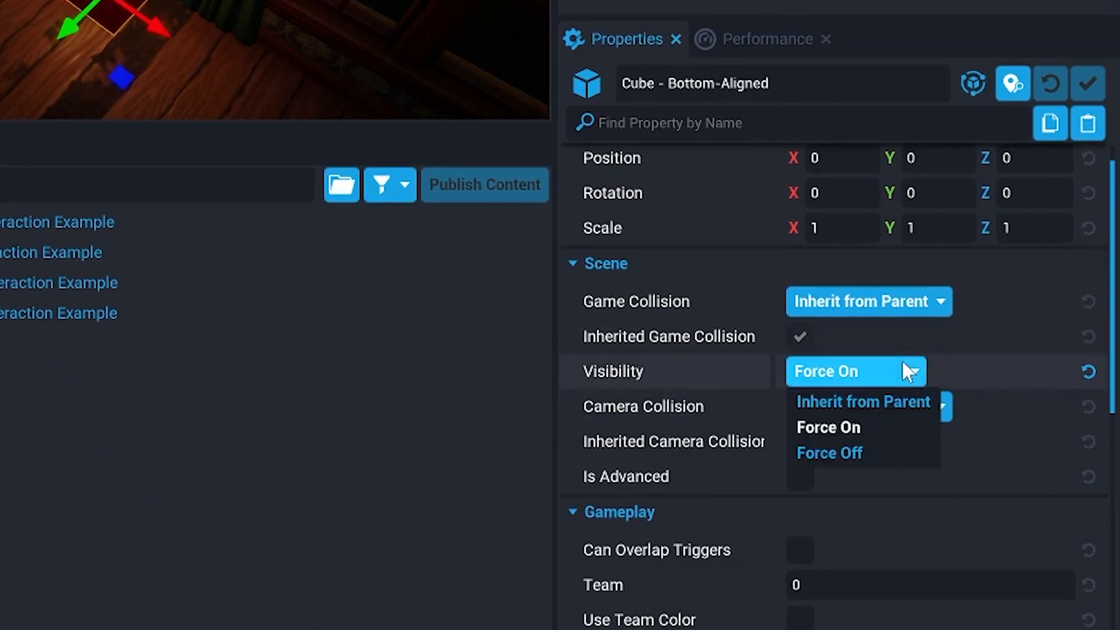
click(857, 453)
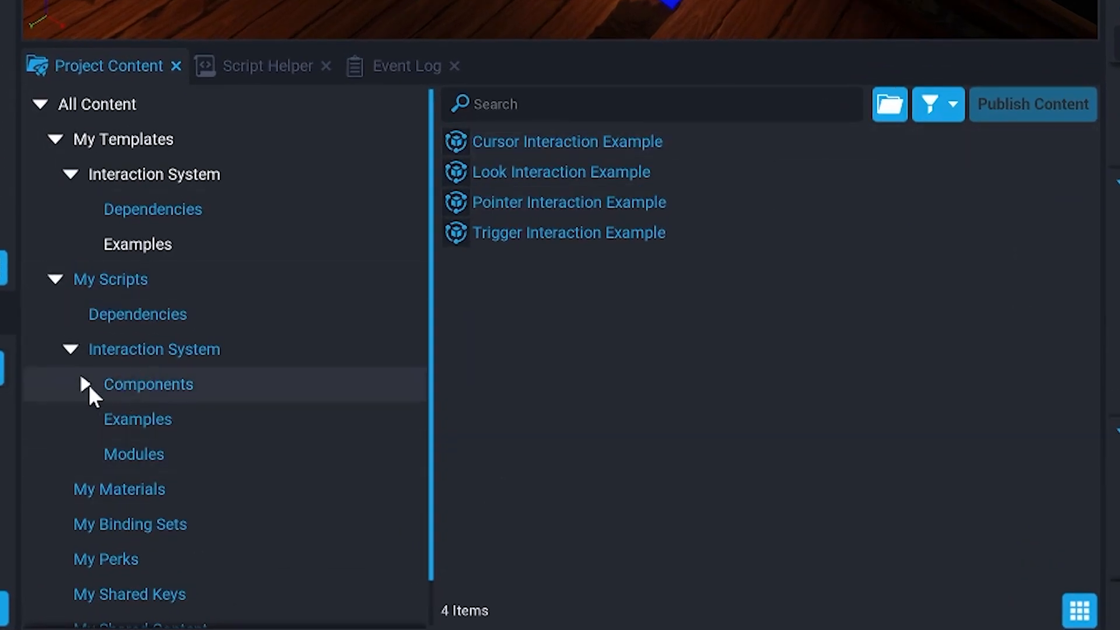
Add the ToggleVisibilityComponentClient script from the Interaction System components to the trigger example's ClientContext.
click(86, 385)
click(146, 392)
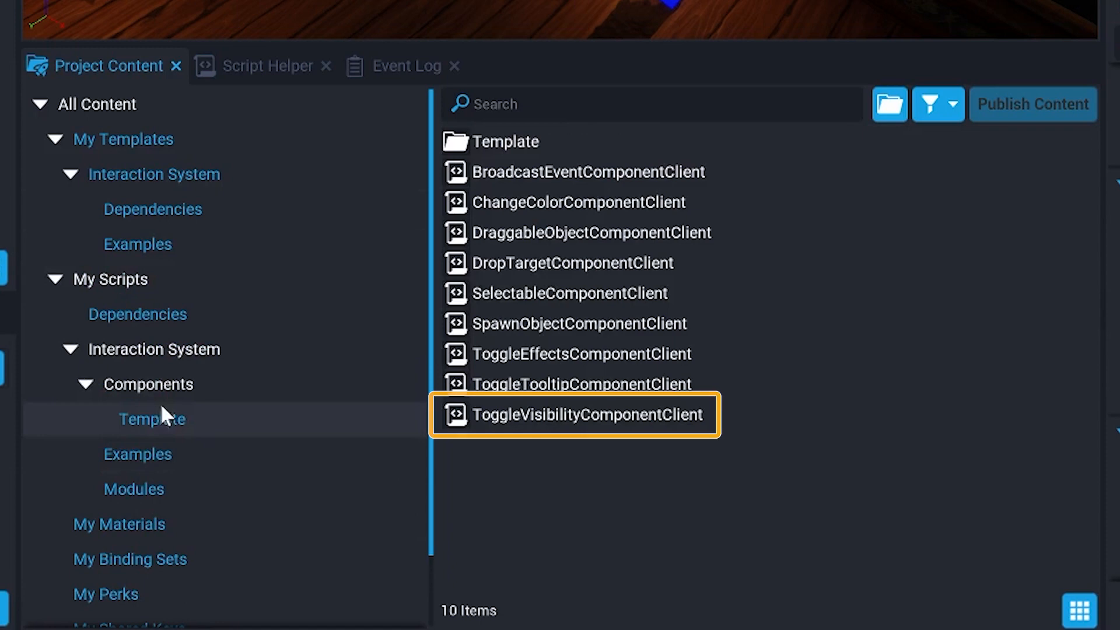
drag(599, 414, 697, 454)
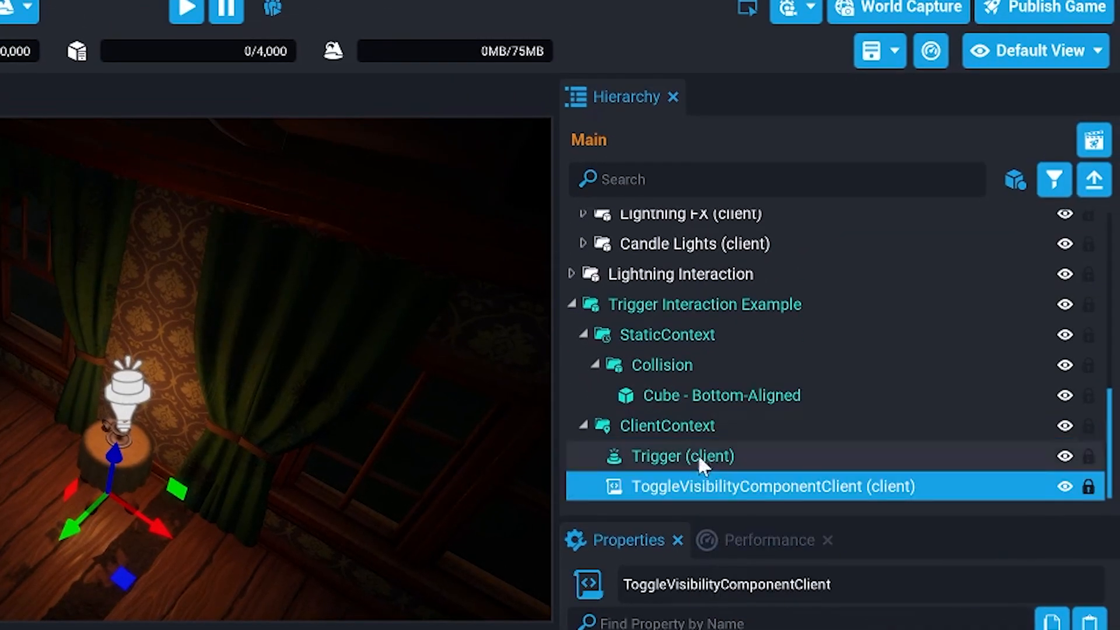
Rename the Trigger Interaction Example group as Candle Interaction.
click(686, 304)
click(748, 309)
text(Ca)
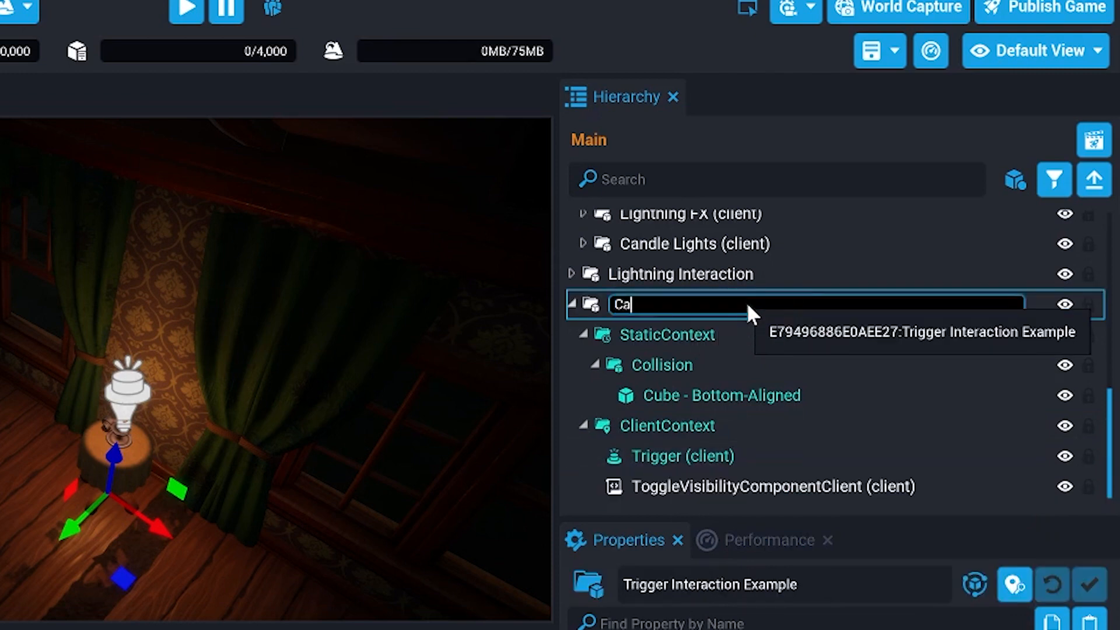
text(ndle Interaction)
key(Return)
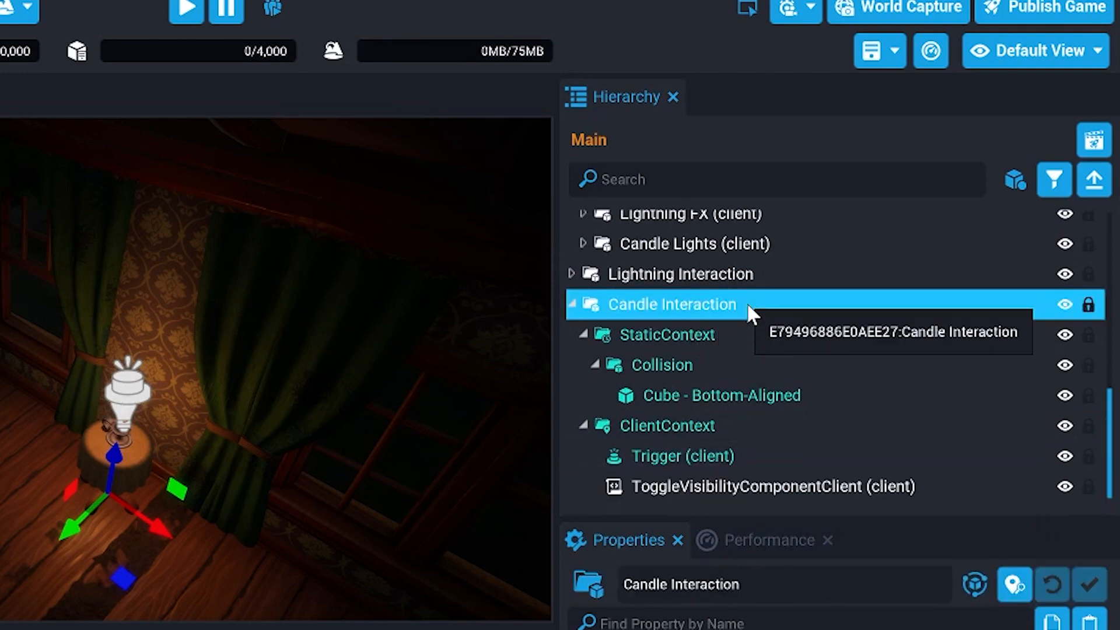
Assign APITriggerInteractionModule and the Candle Lights group to ToggleVisibilityComponentClient's properties, and preview the candle interaction.
click(663, 491)
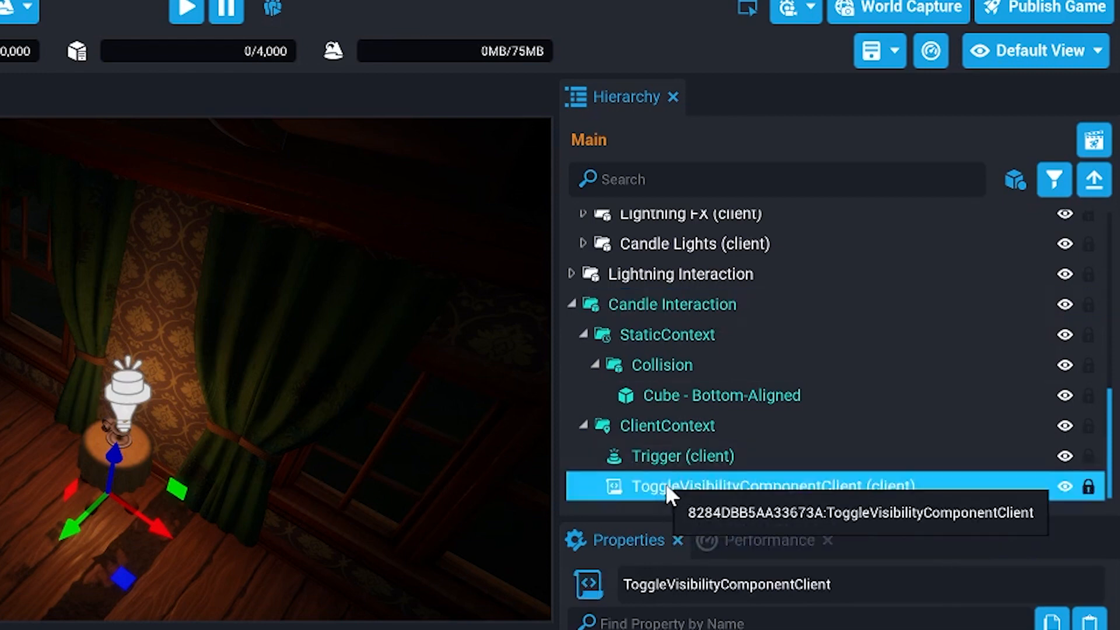
drag(671, 126, 850, 325)
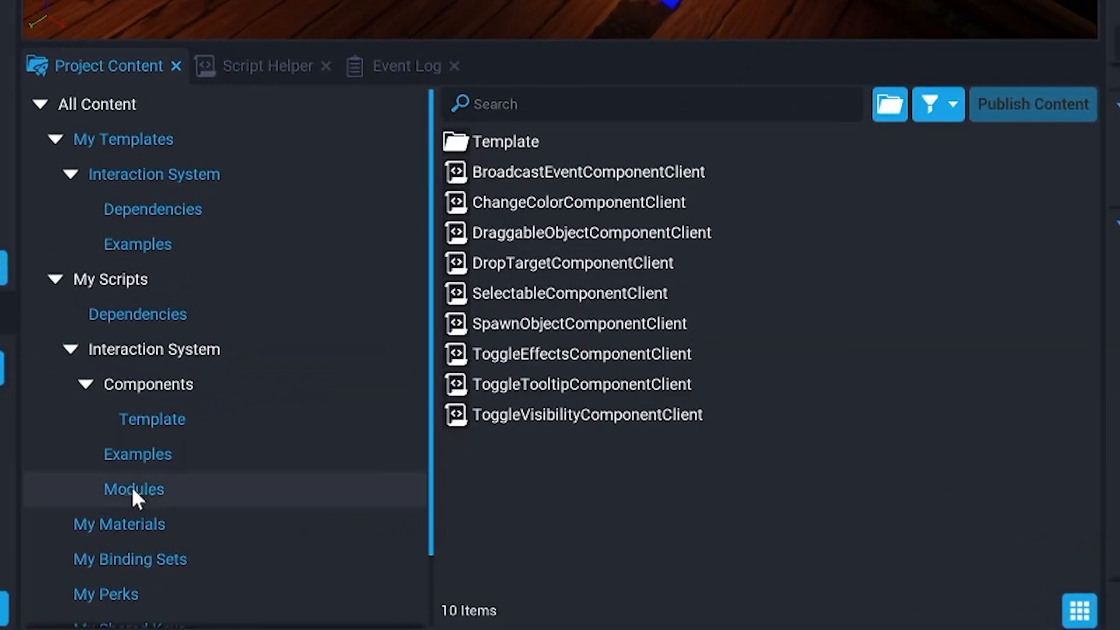
click(131, 491)
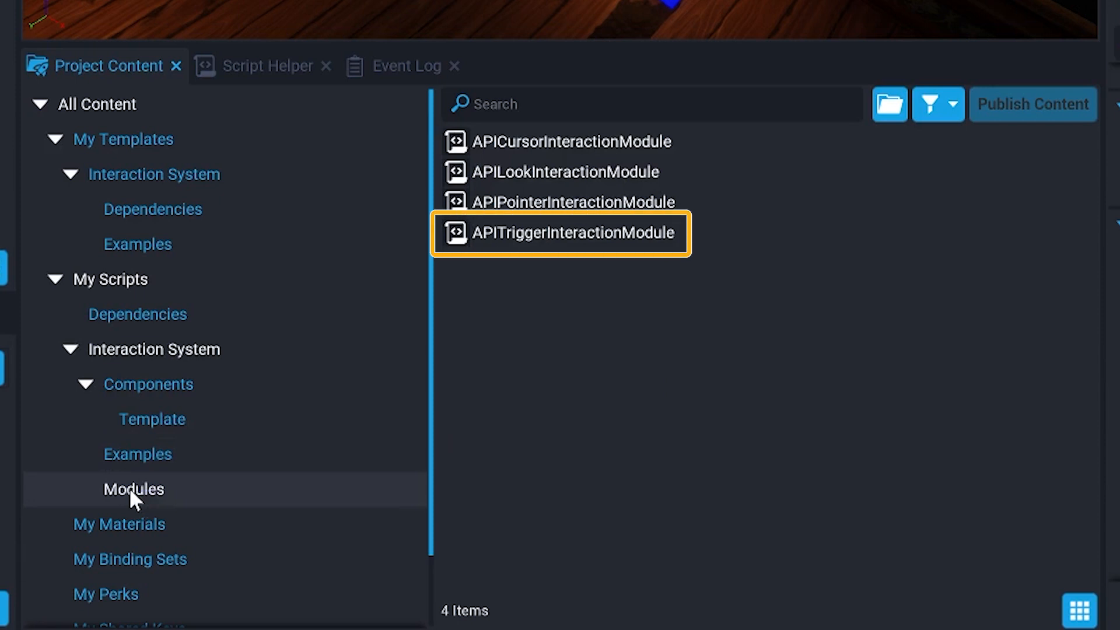
drag(548, 236, 820, 326)
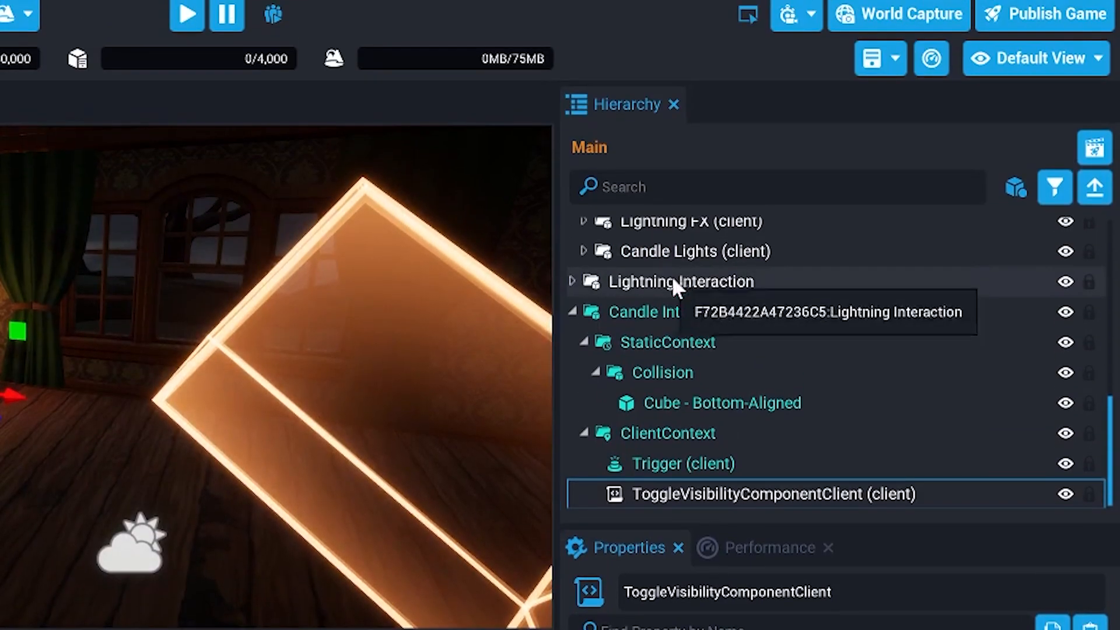
drag(680, 253, 846, 411)
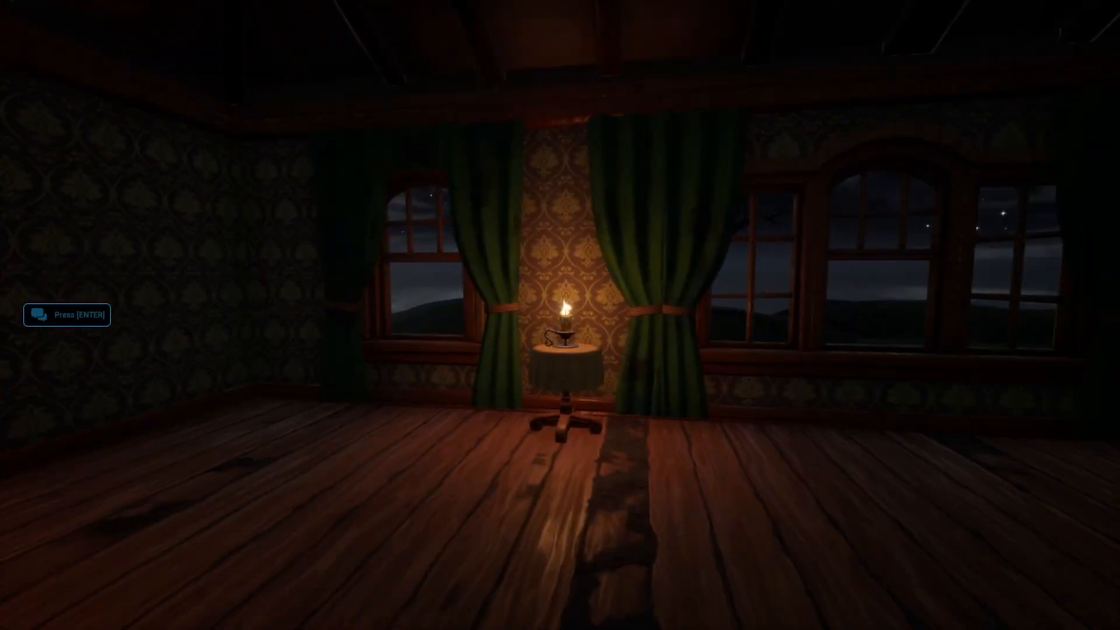
key(w)
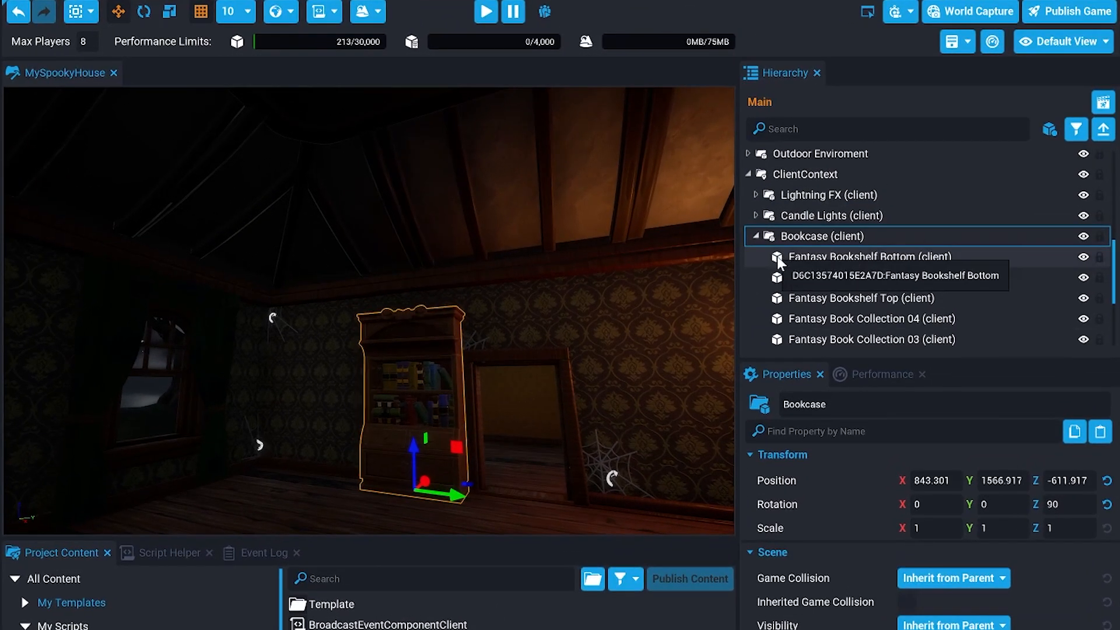
Examine the middle and bottom bookshelf pieces inside the Bookcase group and collapse the group.
click(800, 266)
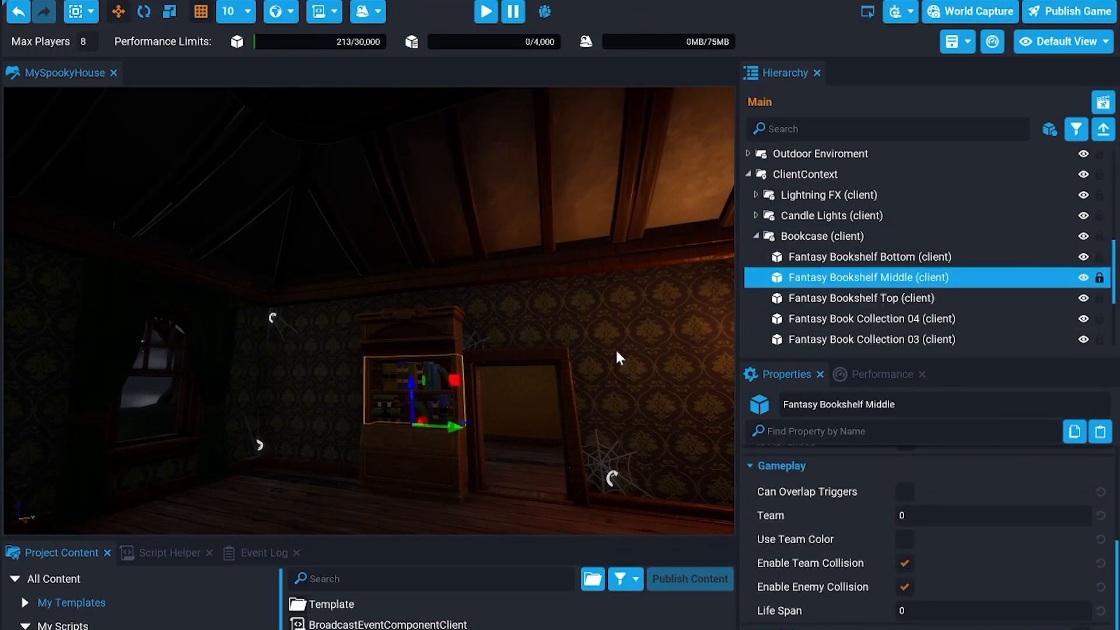
click(469, 457)
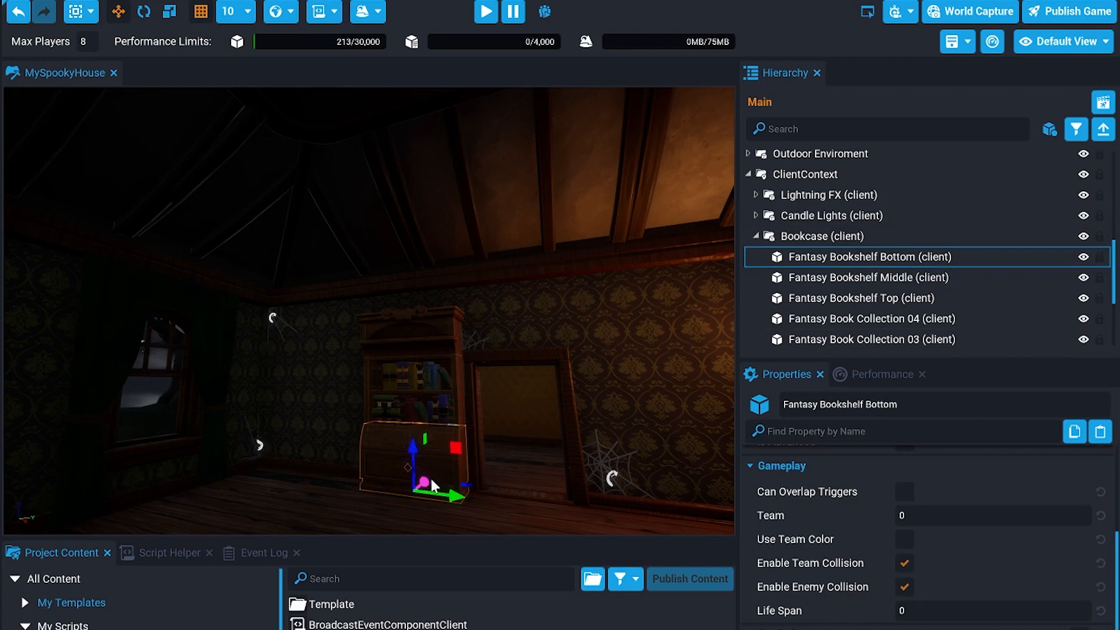
click(847, 234)
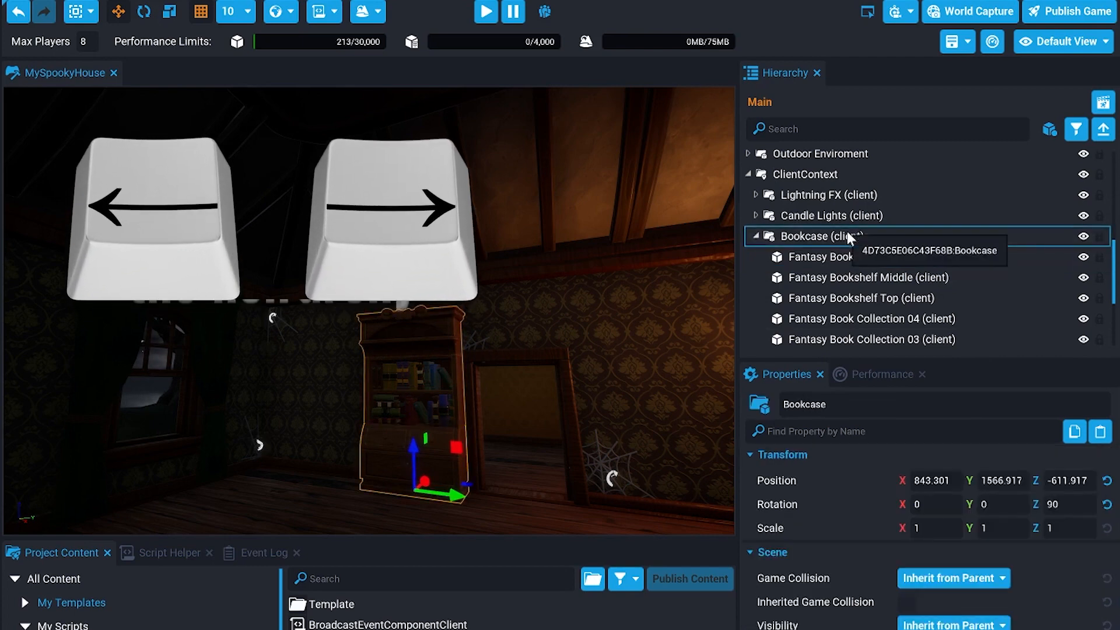
click(757, 237)
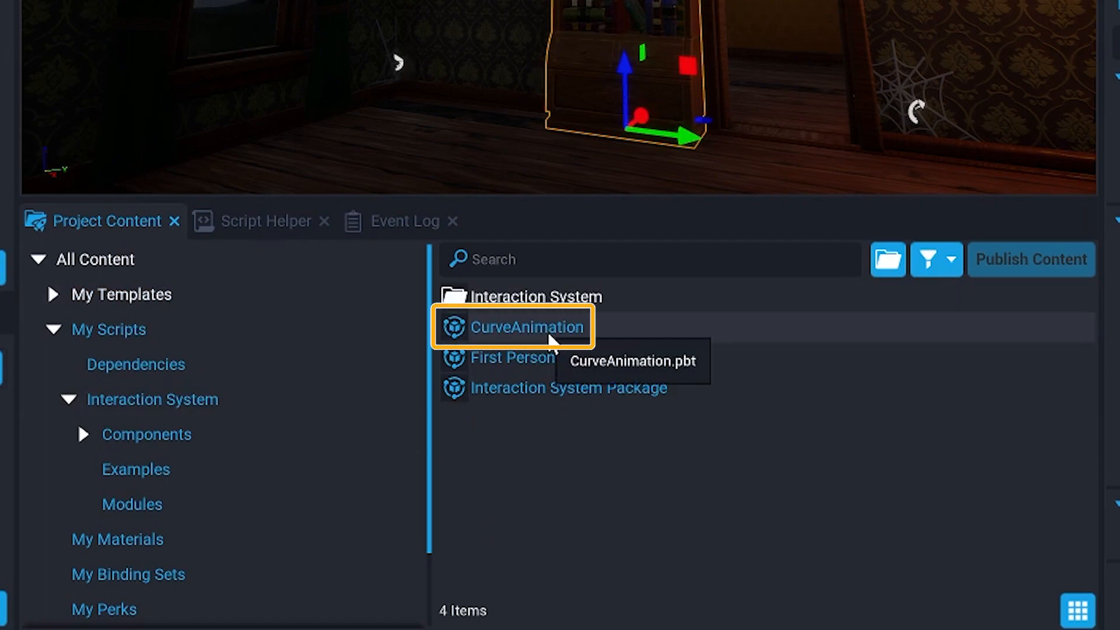
Add CurveAnimation to the ClientContext that contains the Bookcase group and assign Bookcase as its Object.
drag(551, 344, 663, 318)
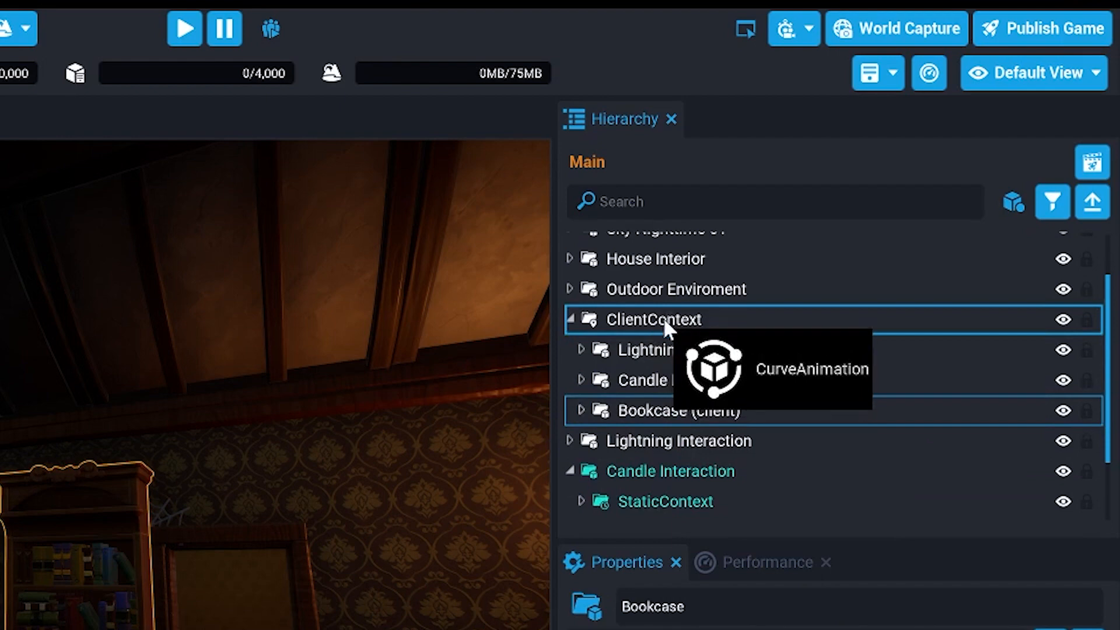
drag(679, 410, 861, 629)
drag(862, 414, 857, 390)
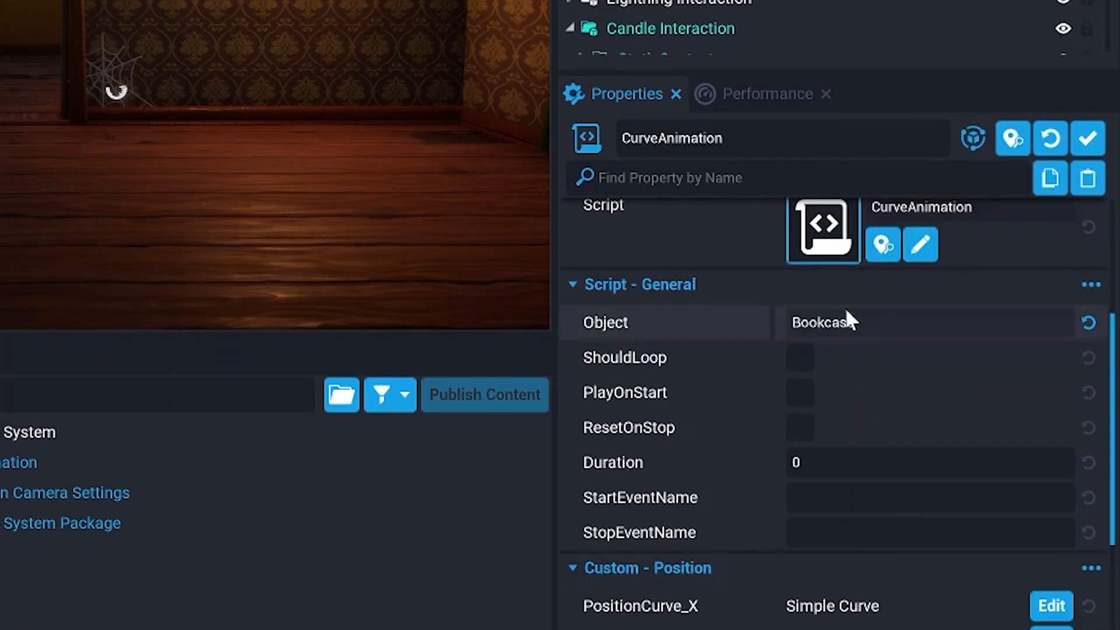
Enable PlayOnStart and set the Duration to 3 for the bookcase's CurveAnimation.
click(800, 393)
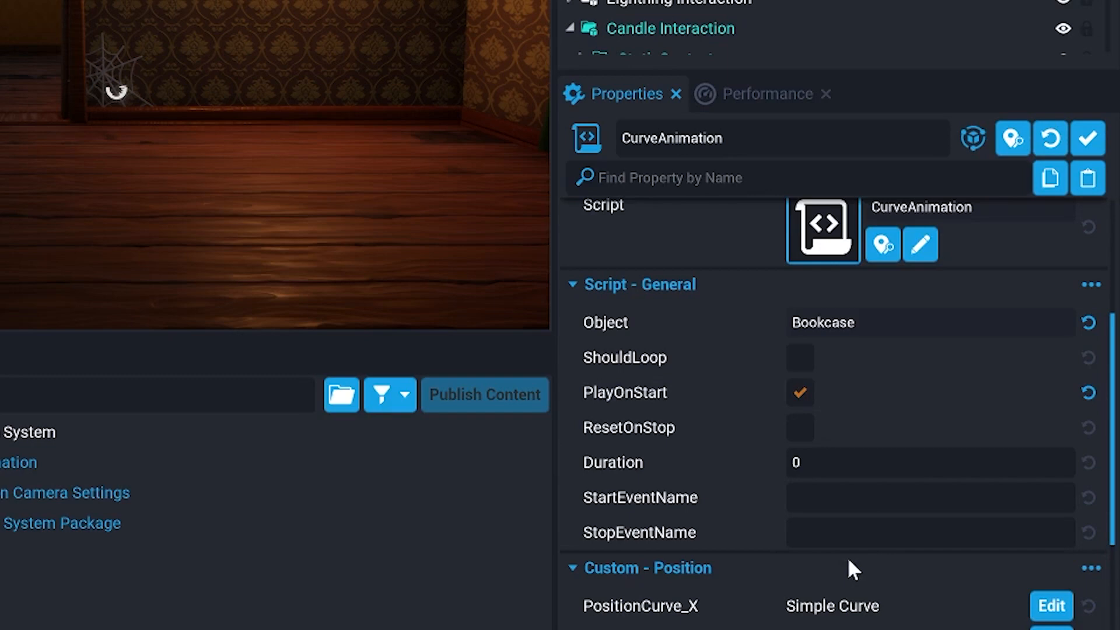
click(848, 461)
text(3)
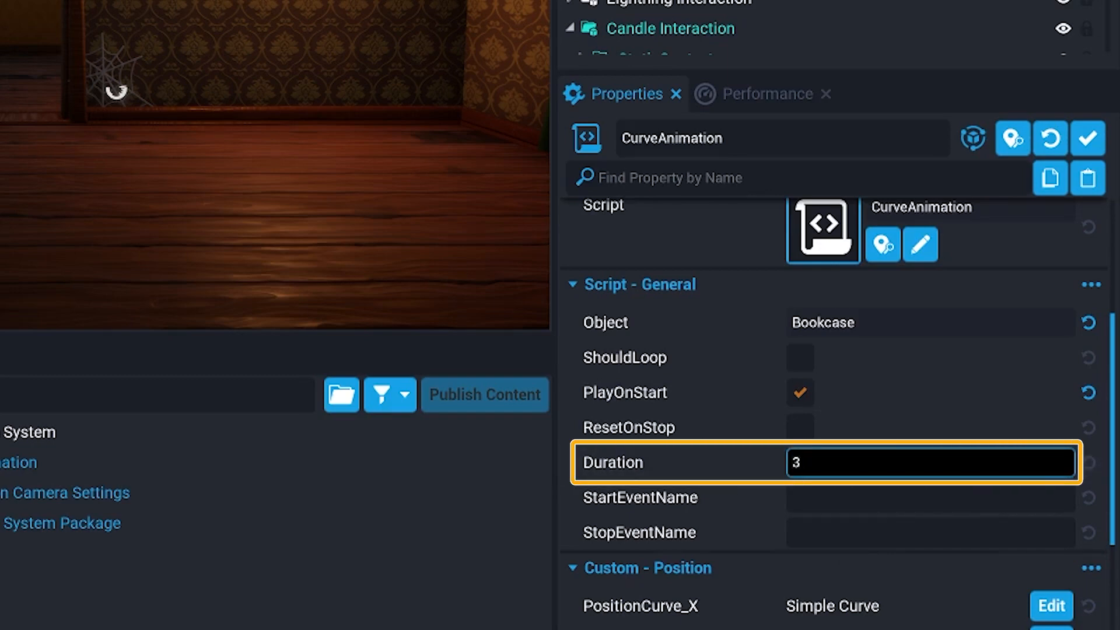
click(22, 160)
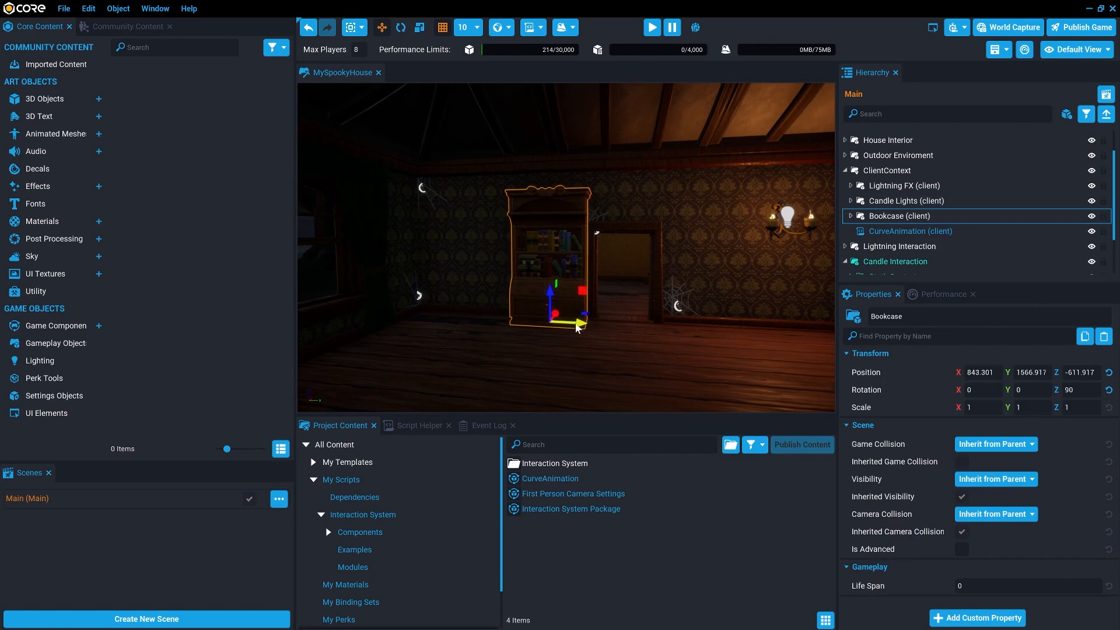
Slide the bookcase along the Y axis to about 1787 so it stands in front of the doorway.
drag(576, 328, 649, 328)
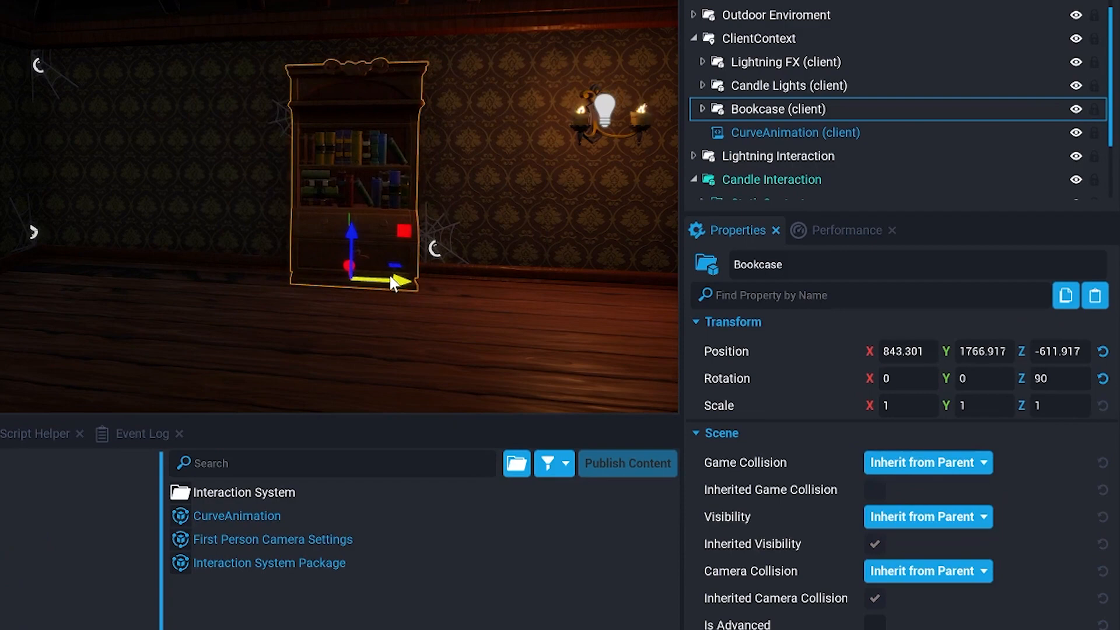
drag(394, 283, 307, 259)
drag(69, 224, 198, 244)
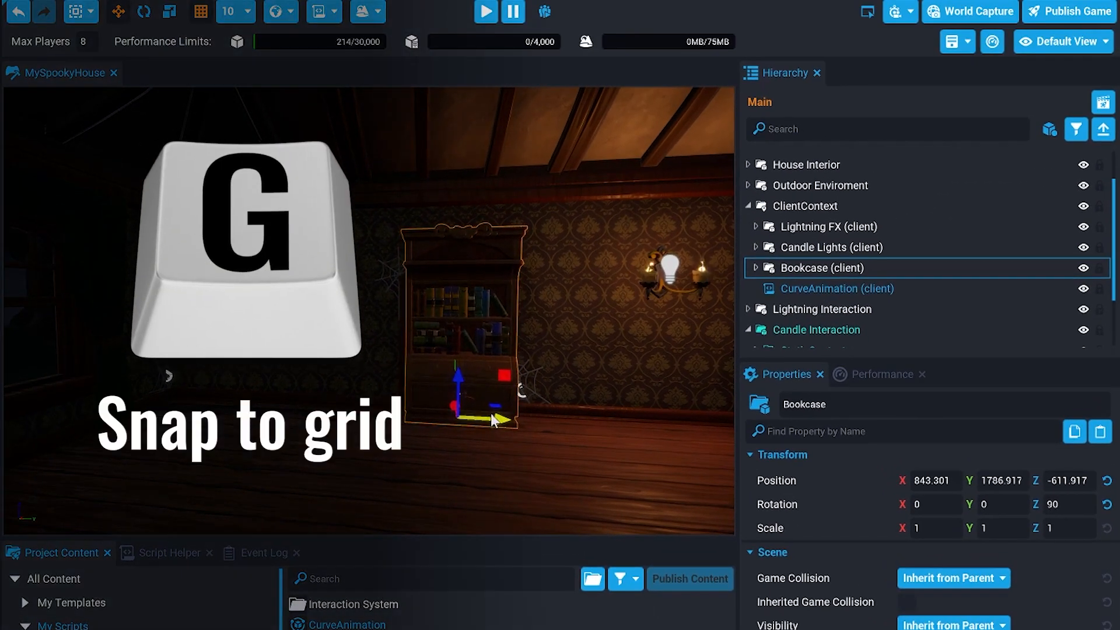
Set the translation snap size to 100 and, with snapping off, nudge the bookcase along Y to about 1764.
key(g)
key(g)
click(239, 13)
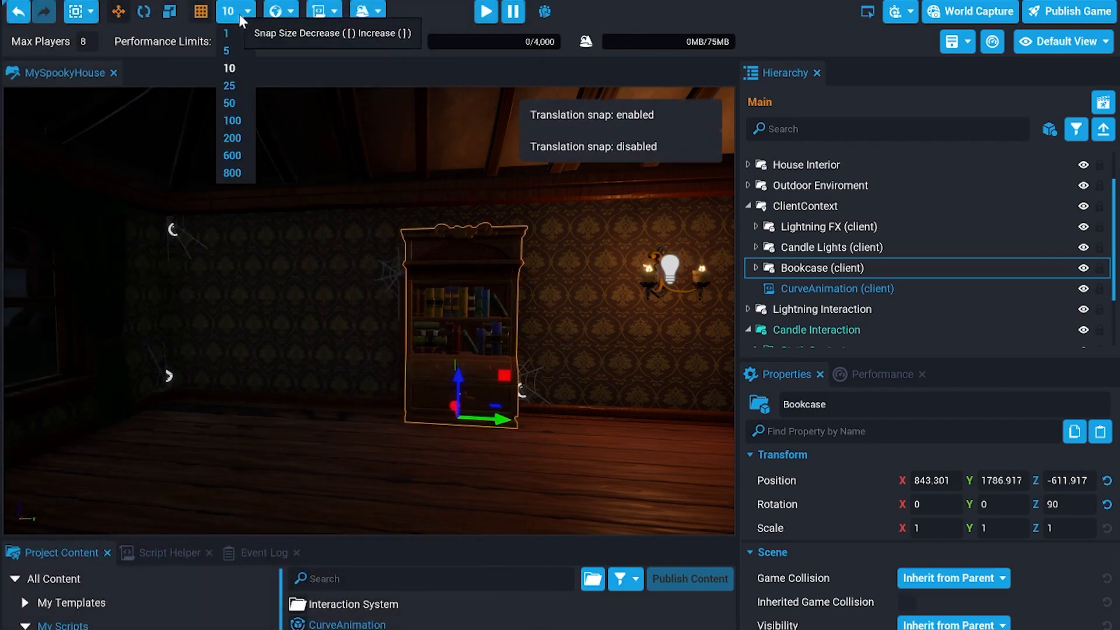
click(232, 121)
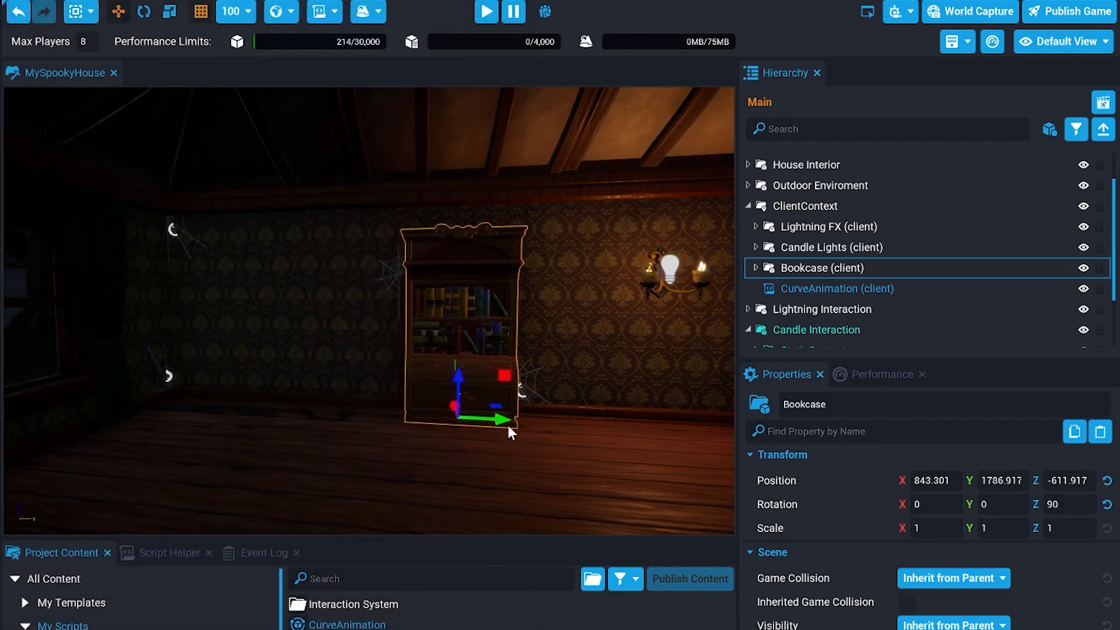
drag(505, 419, 475, 417)
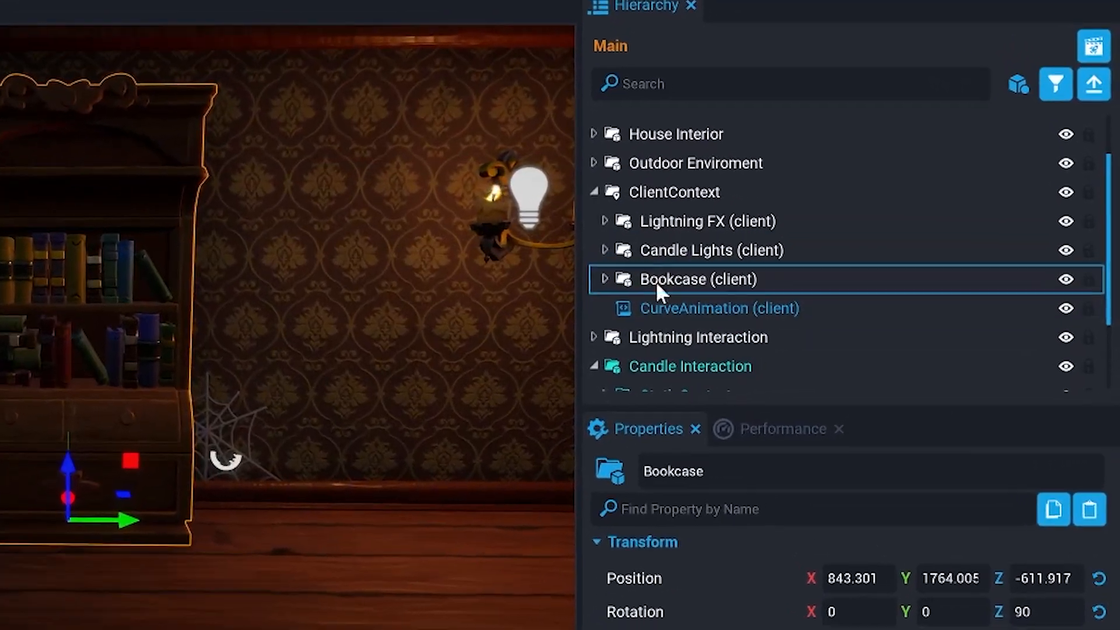
Set PositionMultiplier_Y of the bookcase's CurveAnimation to -200.
click(824, 288)
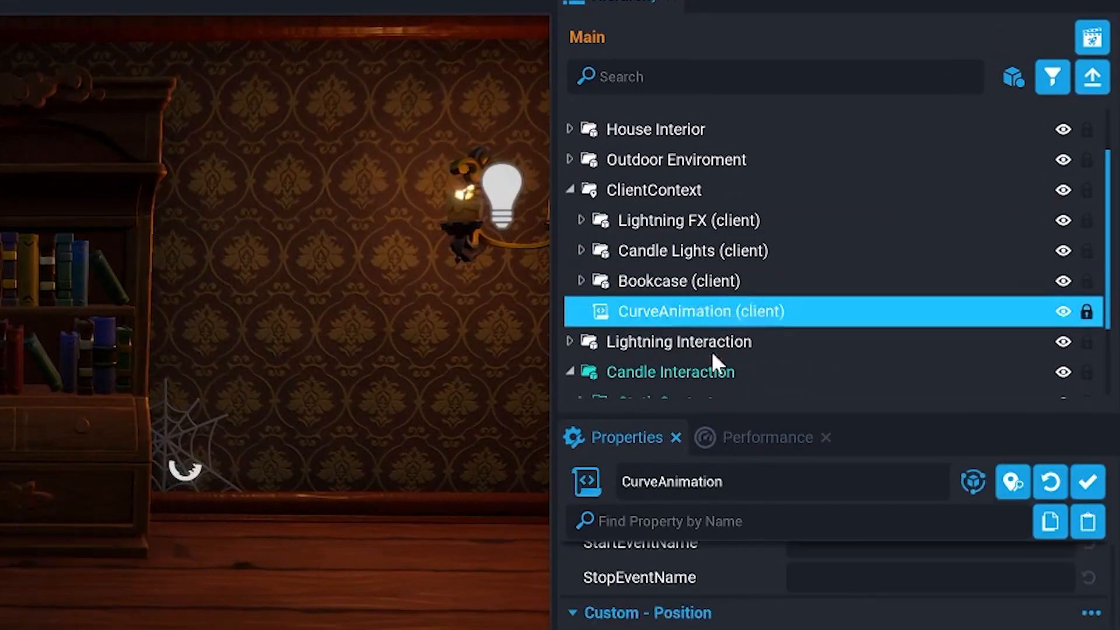
scroll(688, 413, down, 4)
scroll(735, 360, up, 2)
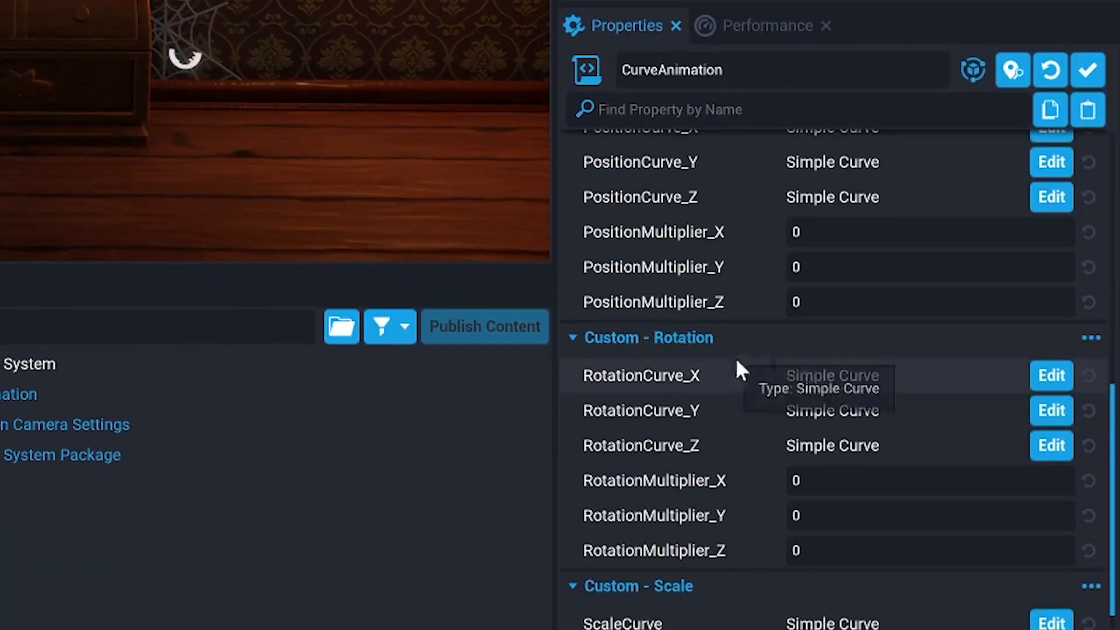
click(810, 272)
text(-200)
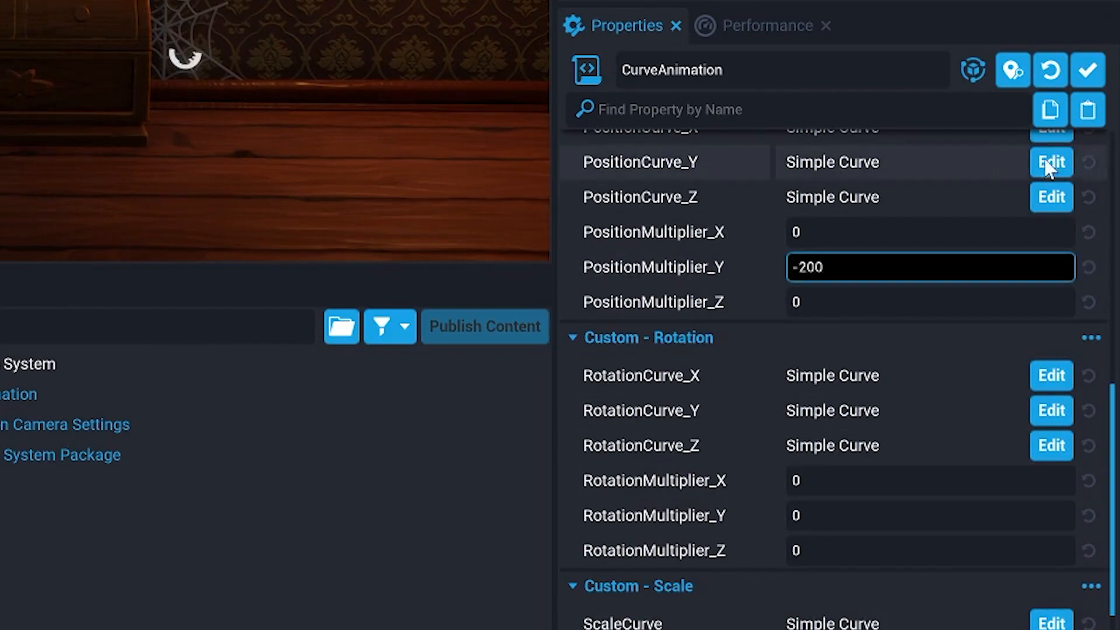
key(Return)
Examine the end key of CurveAnimation's PositionCurve_Y and preview the bookcase's movement.
click(1068, 162)
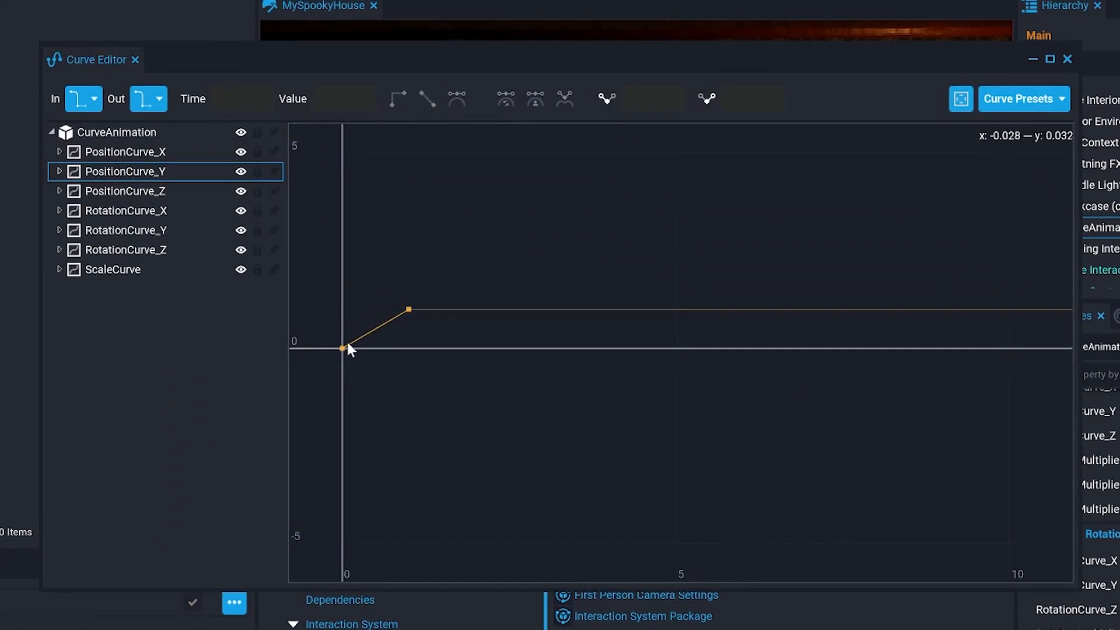
click(409, 311)
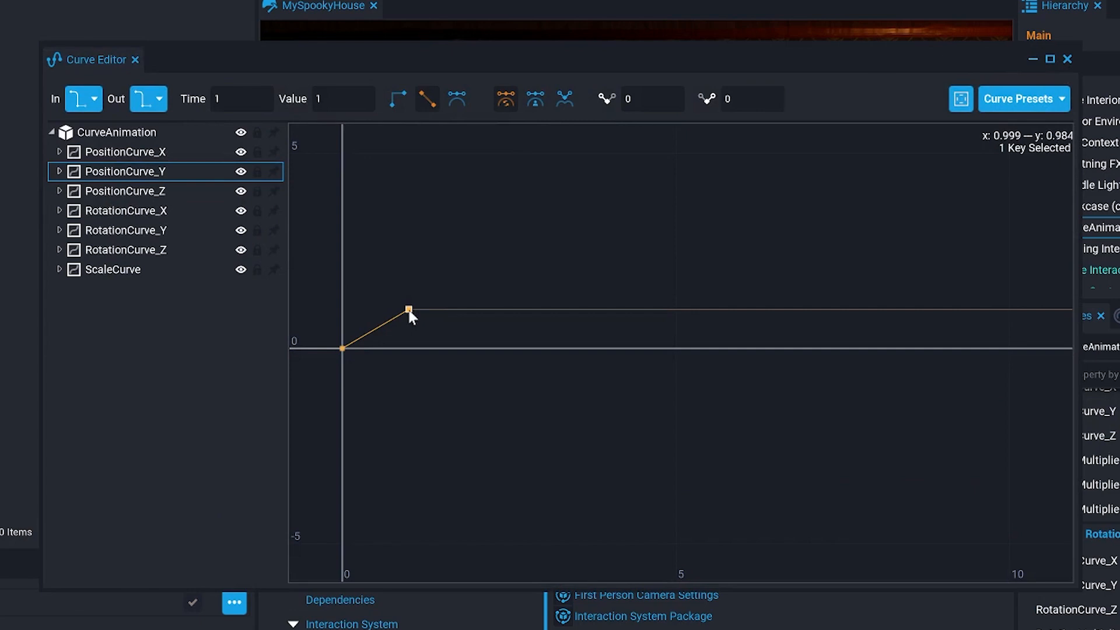
key(=)
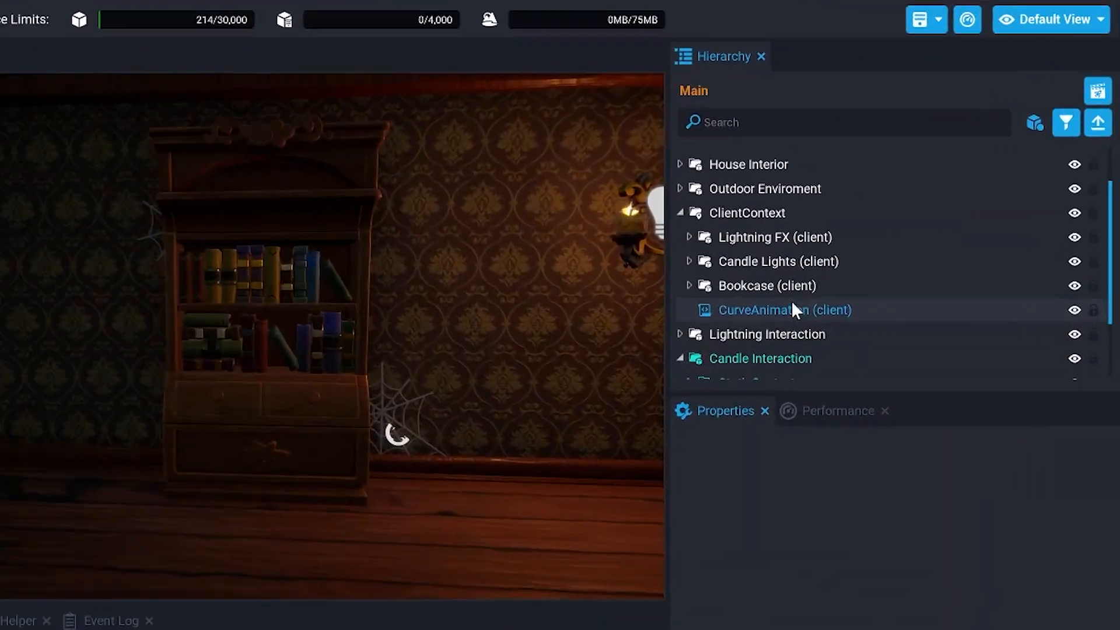
Add two keys to CurveAnimation's PositionCurve_Y on the rising segment, at times of about 0.46 and 0.74.
click(1115, 284)
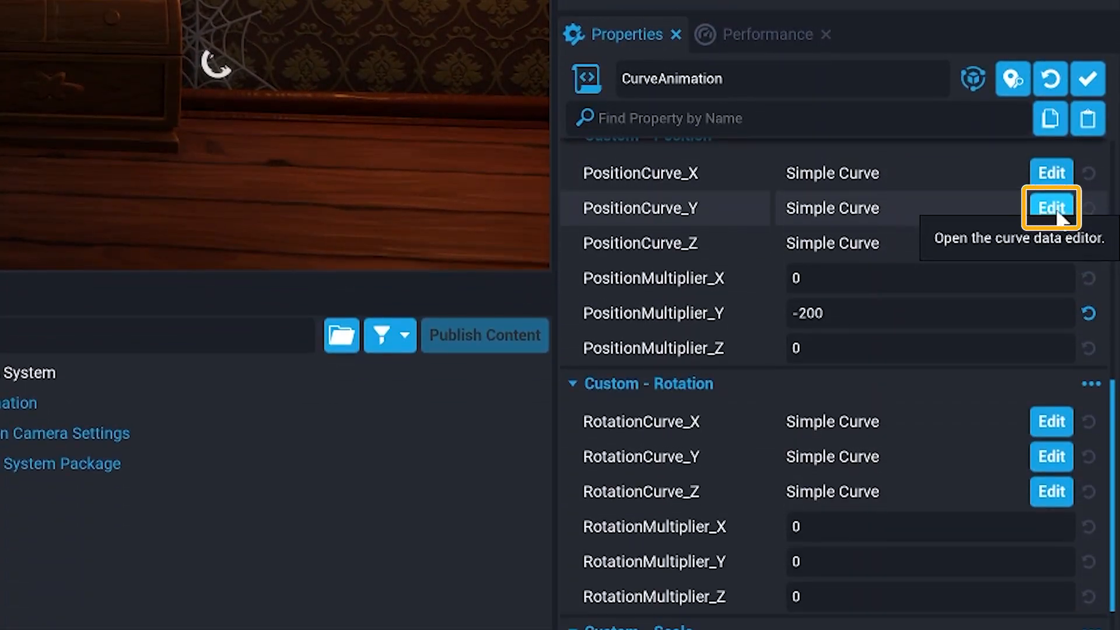
click(1053, 209)
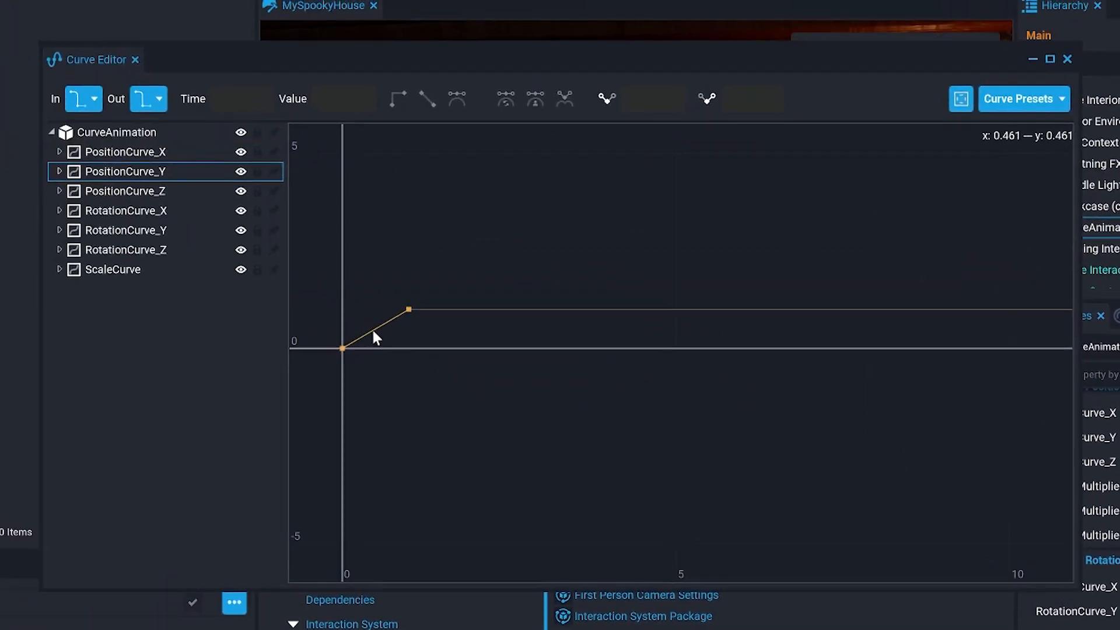
right_click(372, 328)
click(429, 345)
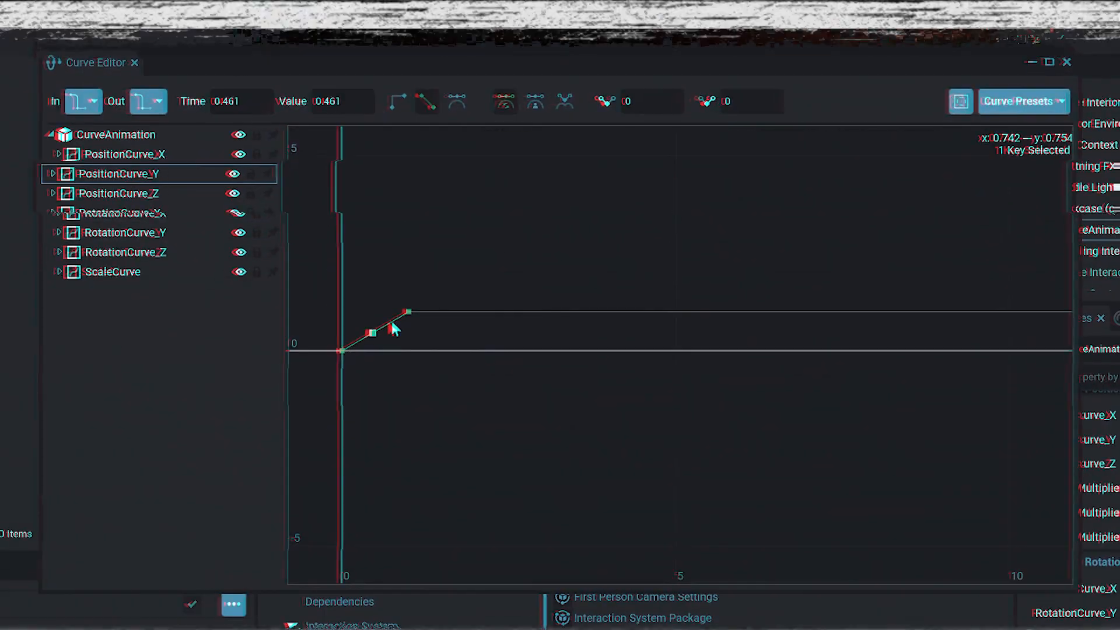
right_click(391, 320)
click(454, 384)
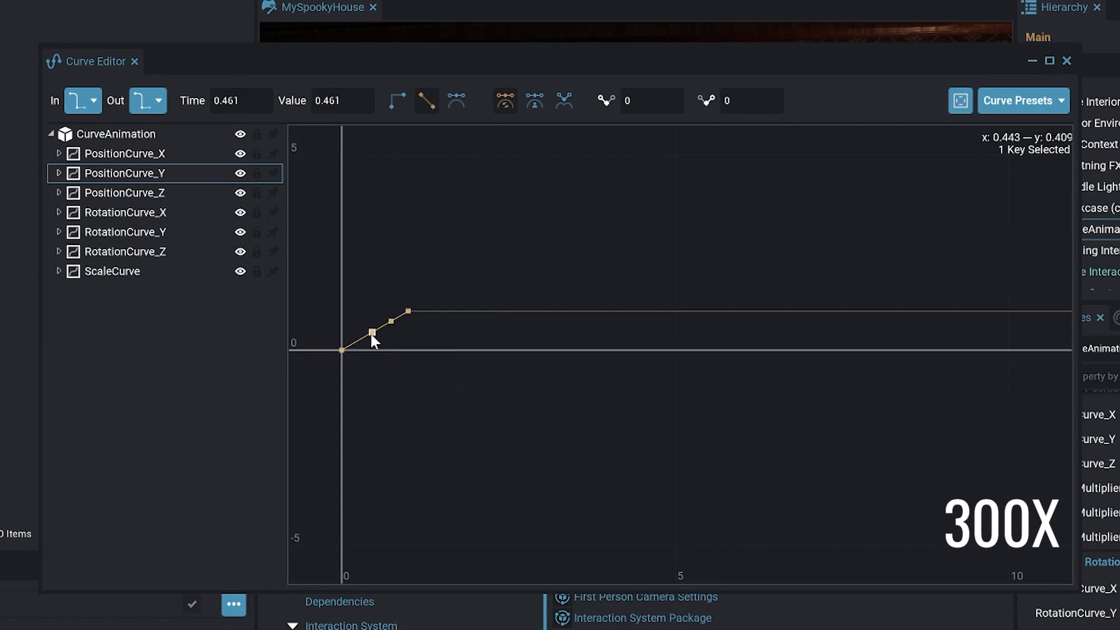
Move the lower added key to about time 0.18, value 0.064, smooth it with curved interpolation and its tangent, and preview the bookcase animation.
drag(371, 333, 357, 351)
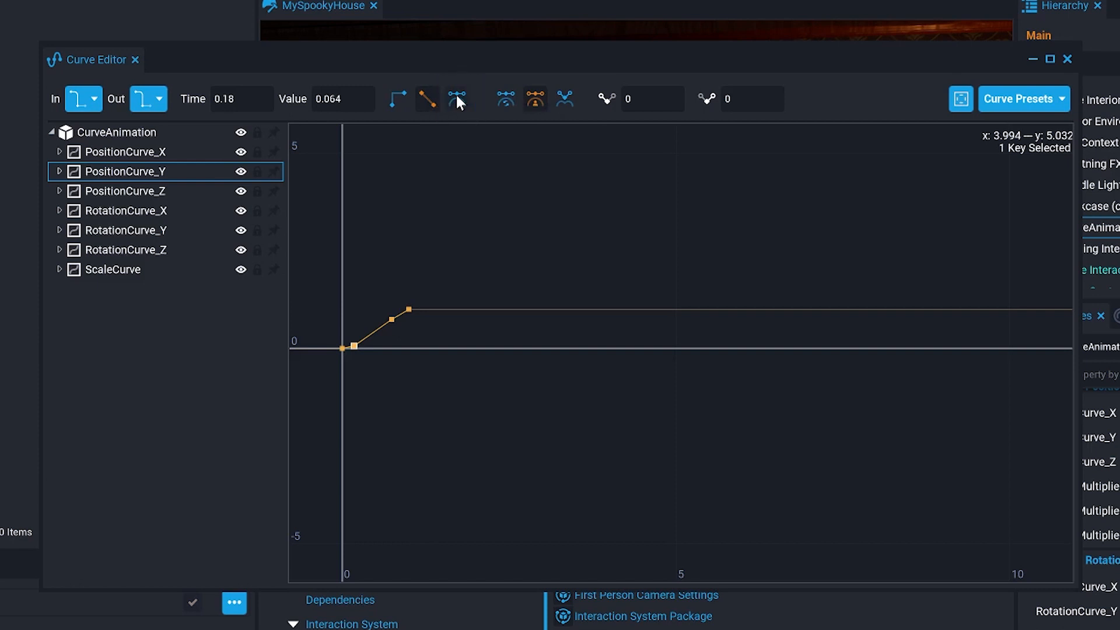
click(456, 98)
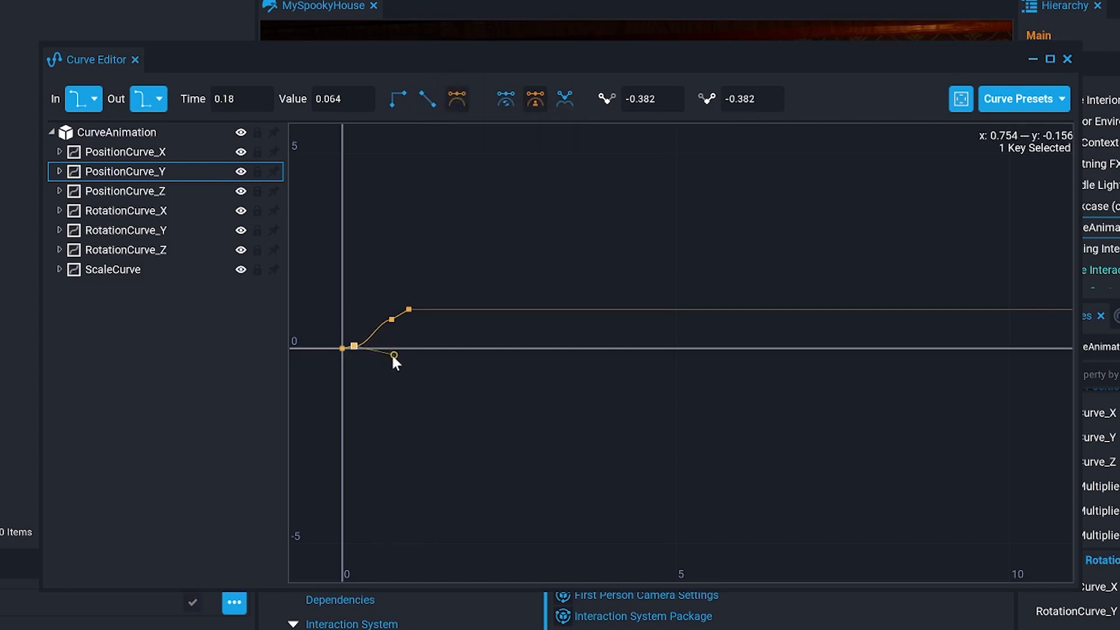
drag(390, 386, 386, 394)
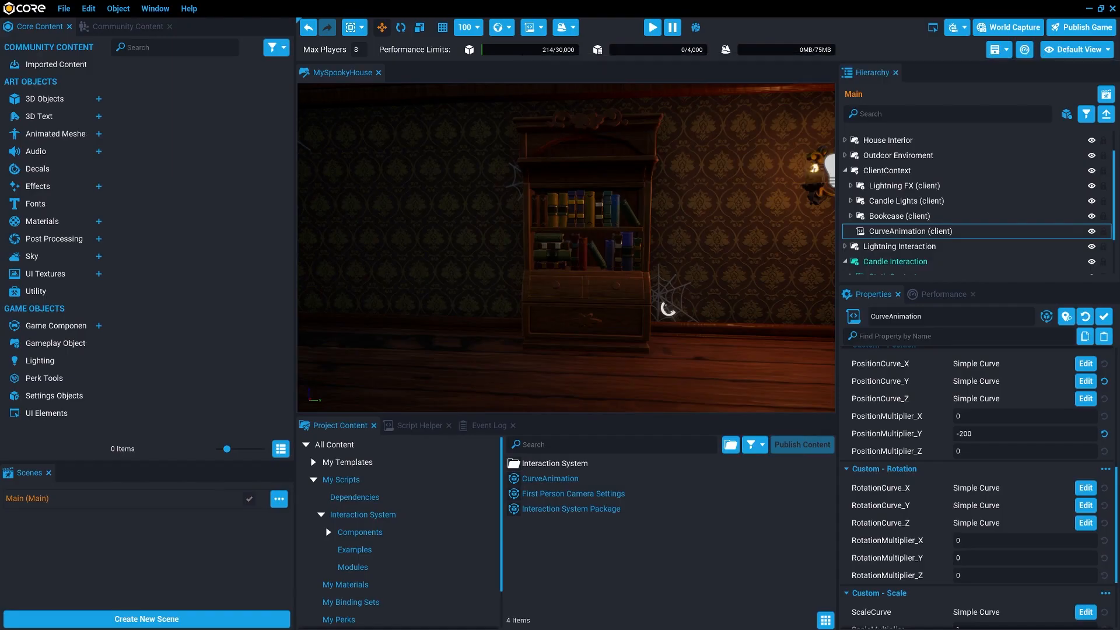
key(=)
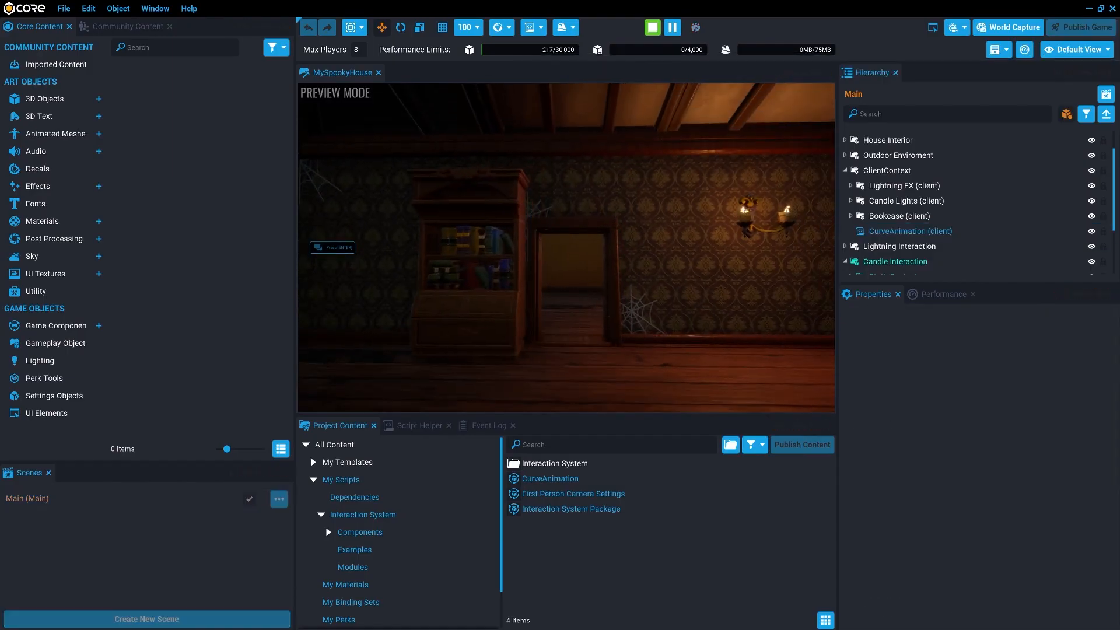
key(=)
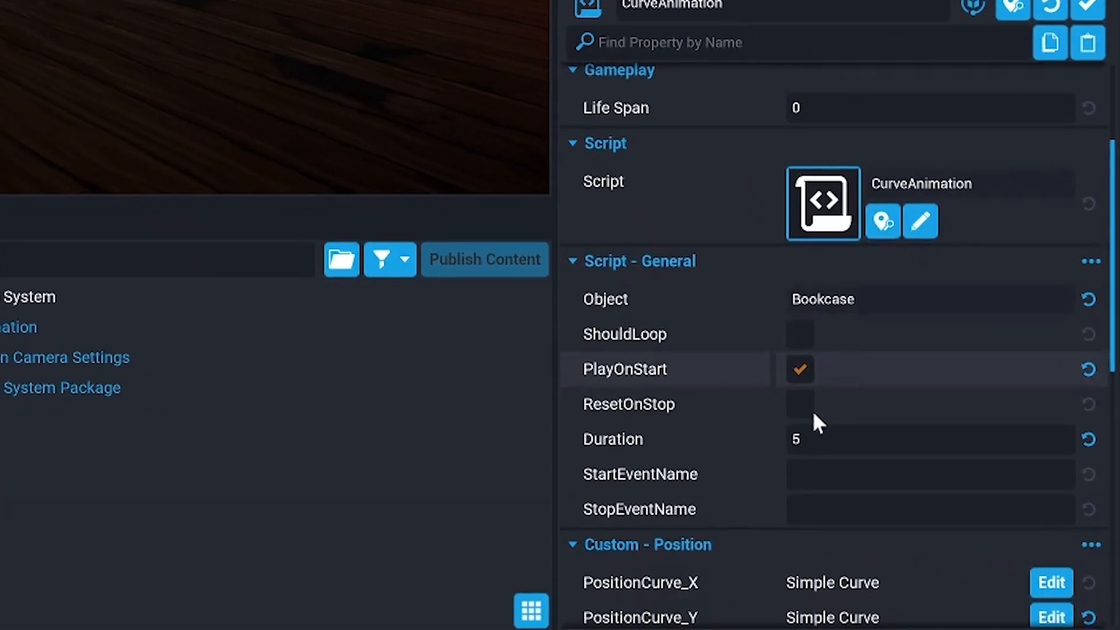
Disable PlayOnStart for CurveAnimation, set its StartEventName to MoveBookshelf and copy that event name.
click(800, 369)
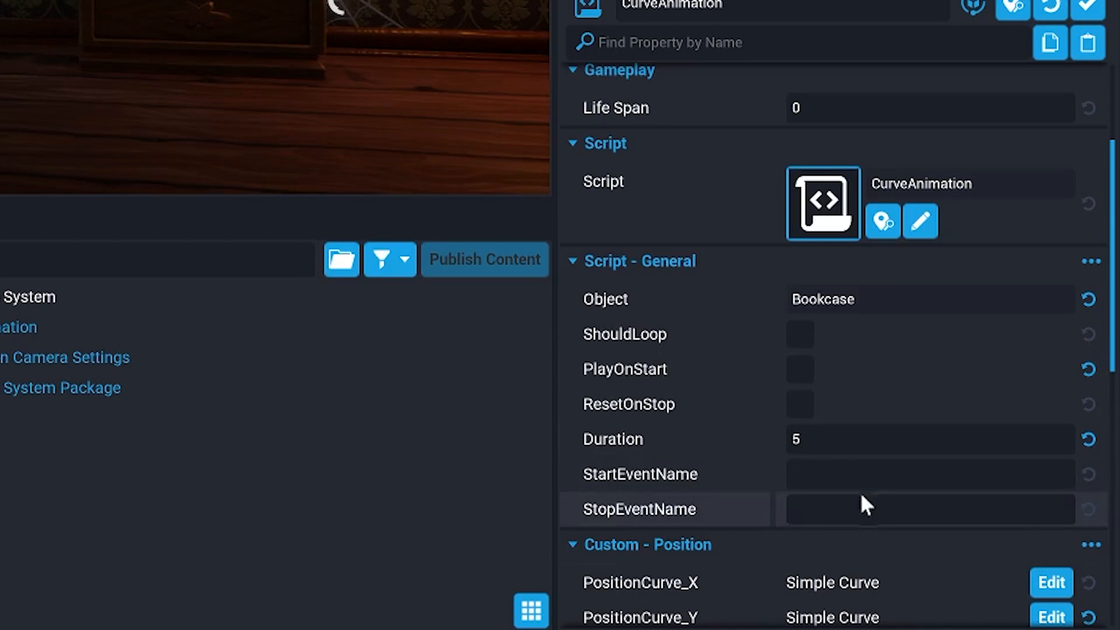
click(861, 477)
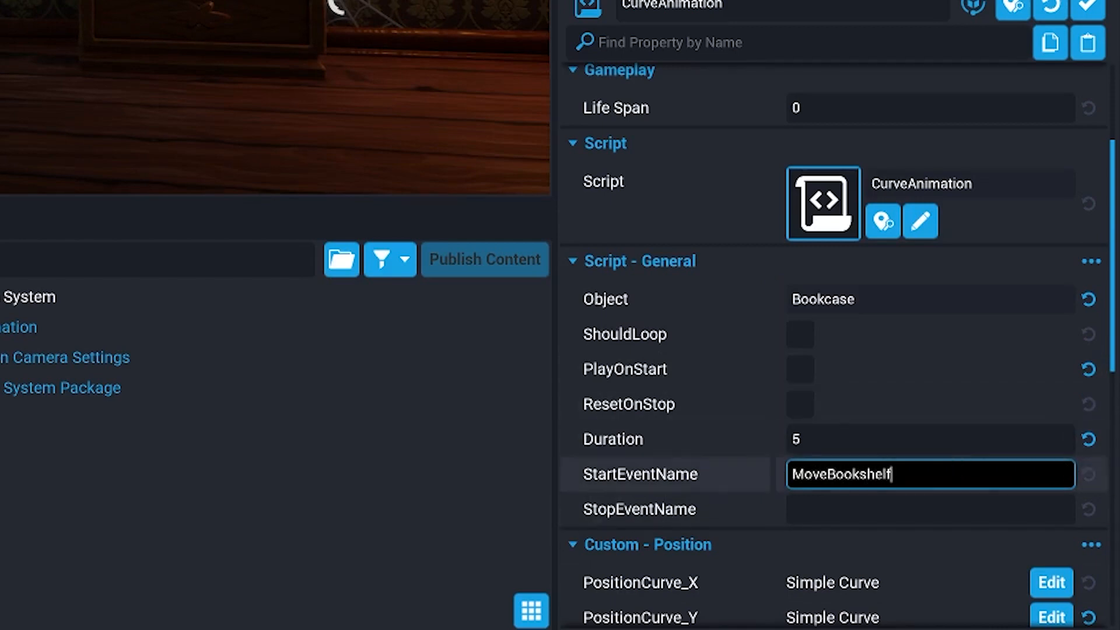
key(ctrl+a)
key(ctrl+c)
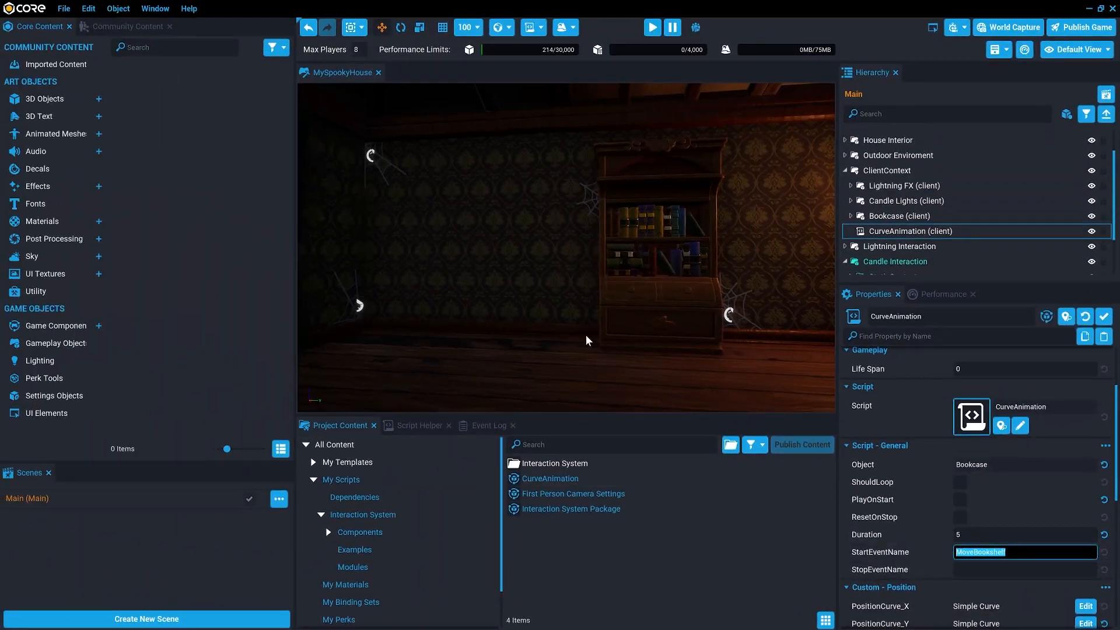
Add the BroadcastEventComponentClient script from the Interaction System components to the ClientContext of Candle Interaction.
right_drag(525, 326, 460, 284)
right_drag(508, 330, 621, 328)
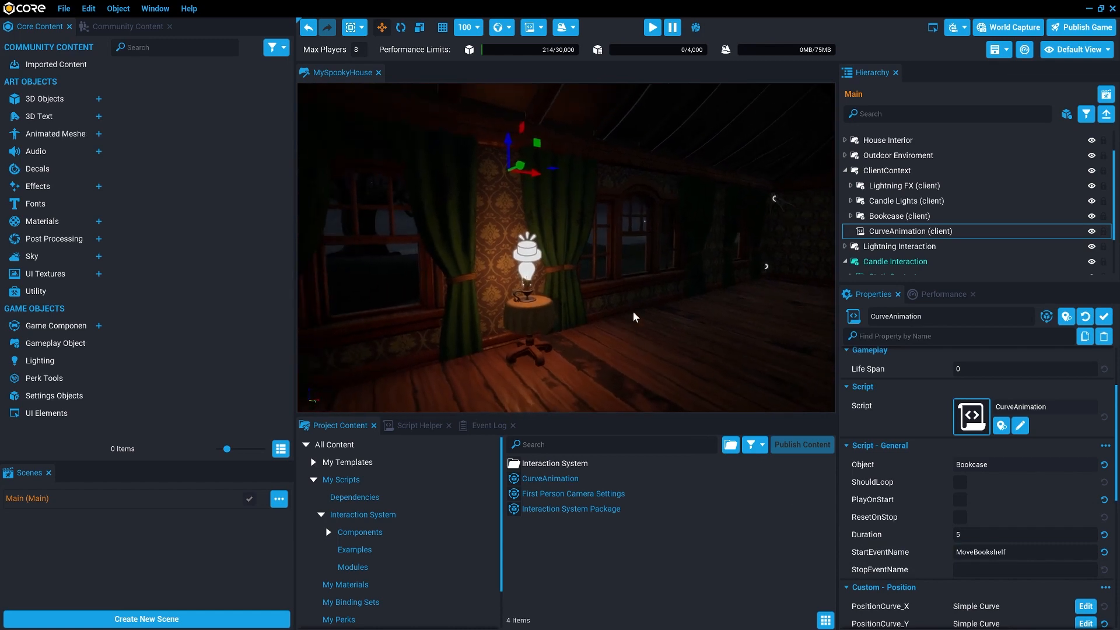
scroll(633, 314, up, 4)
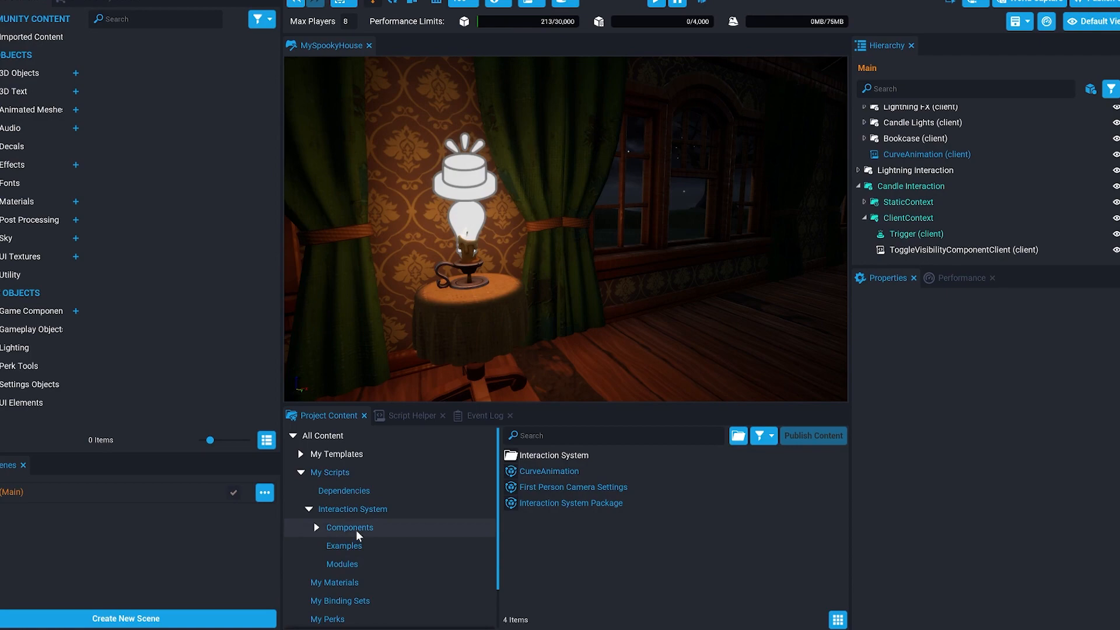
click(353, 528)
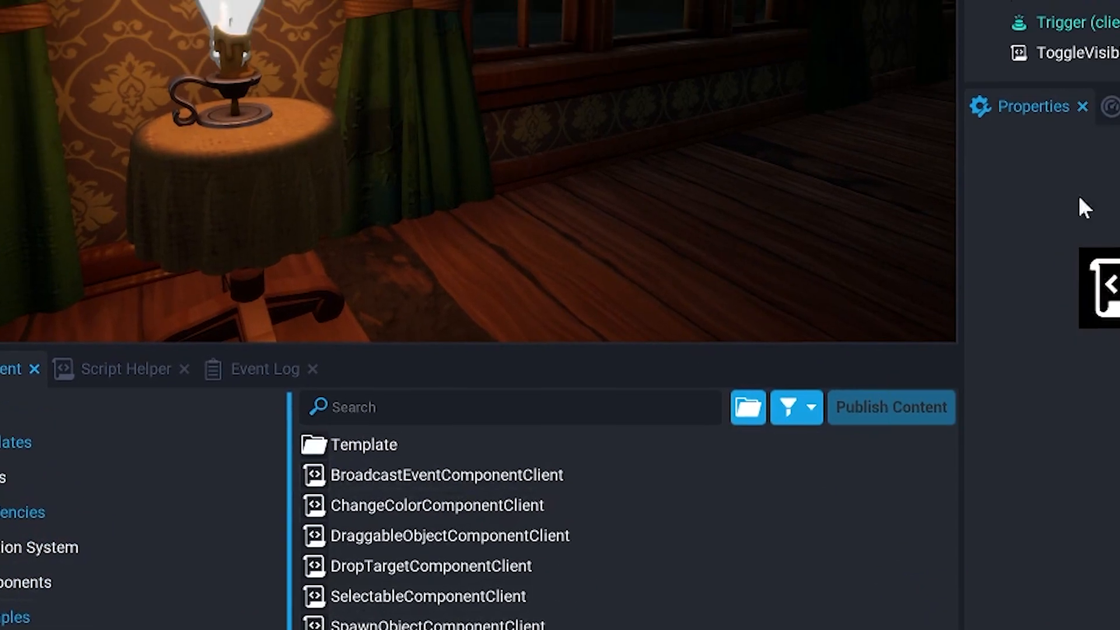
drag(1079, 199, 712, 425)
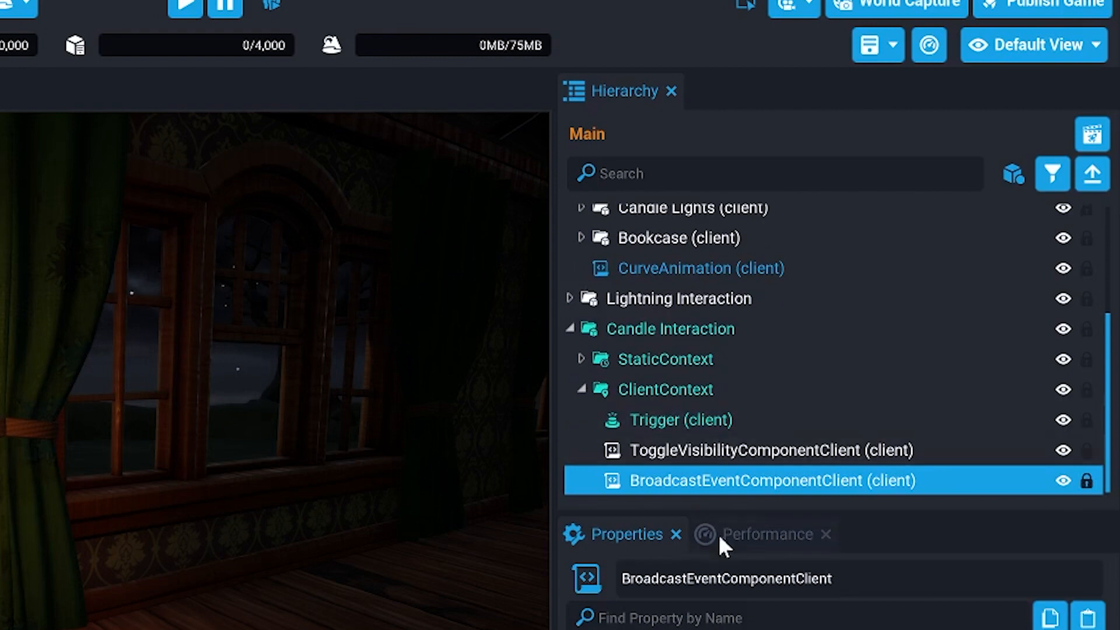
Copy the ComponentRoot and APIInteractionModule values from ToggleVisibilityComponentClient to BroadcastEventComponentClient.
click(674, 459)
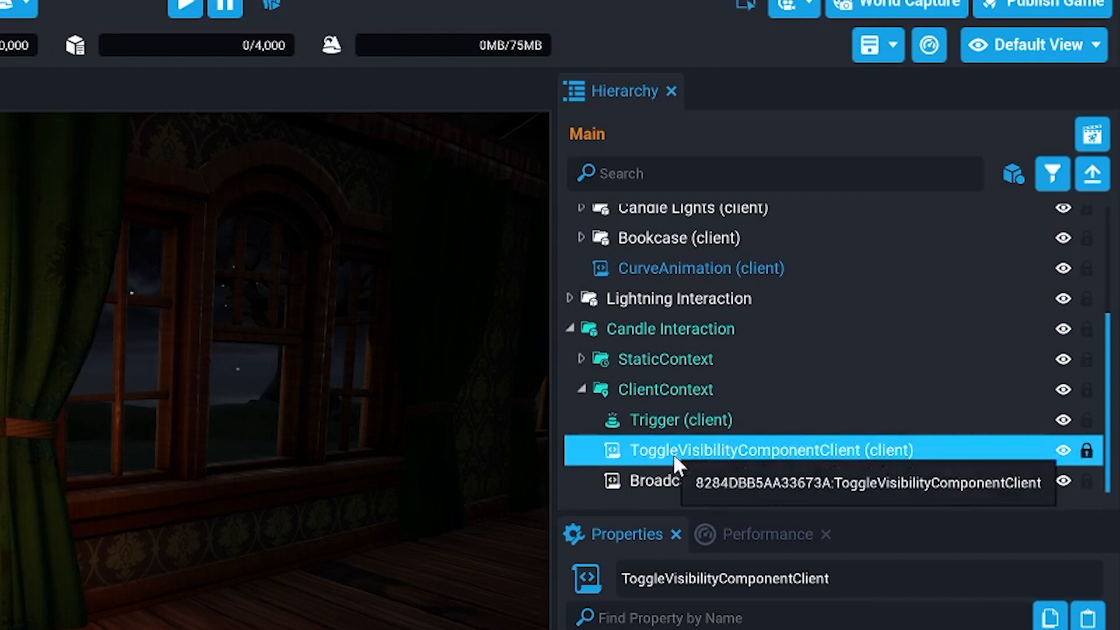
double_click(673, 452)
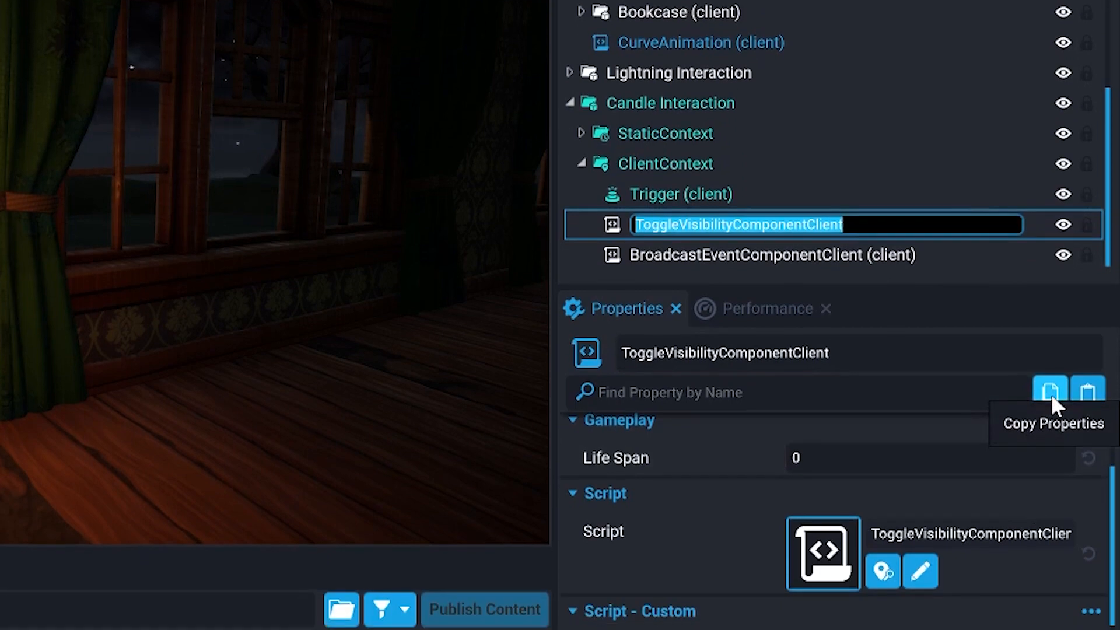
click(1050, 393)
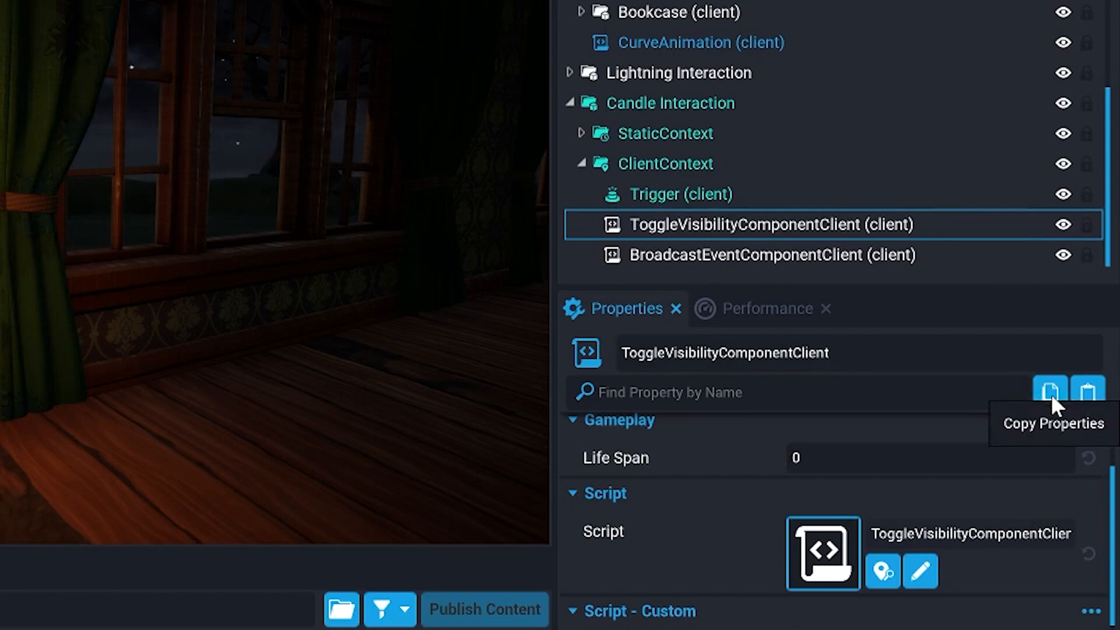
click(742, 253)
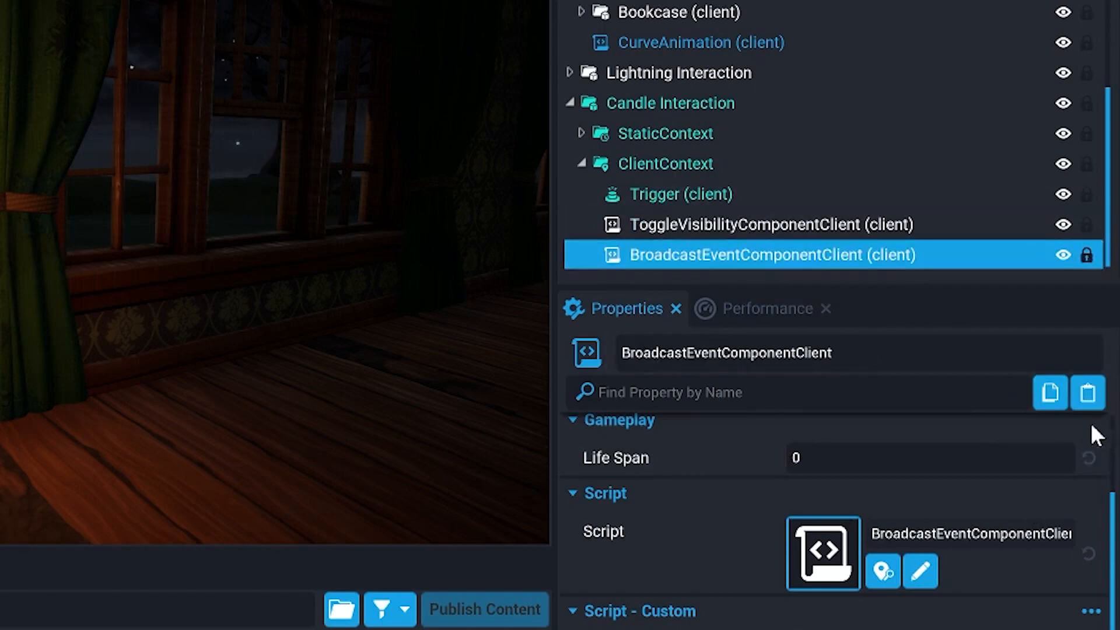
click(1086, 393)
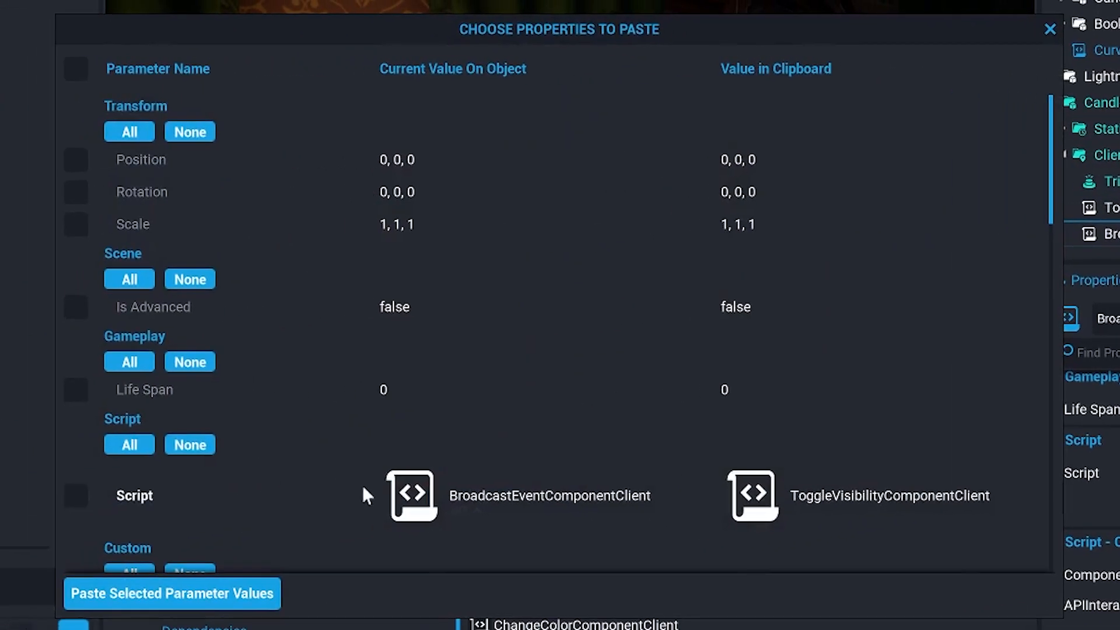
scroll(87, 340, down, 4)
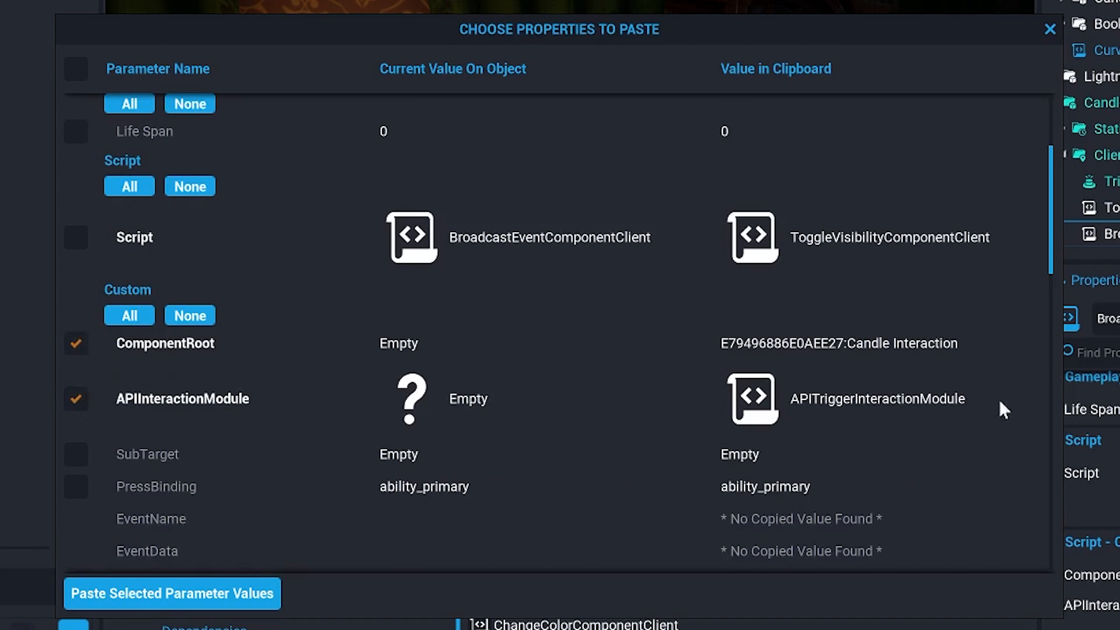
click(212, 586)
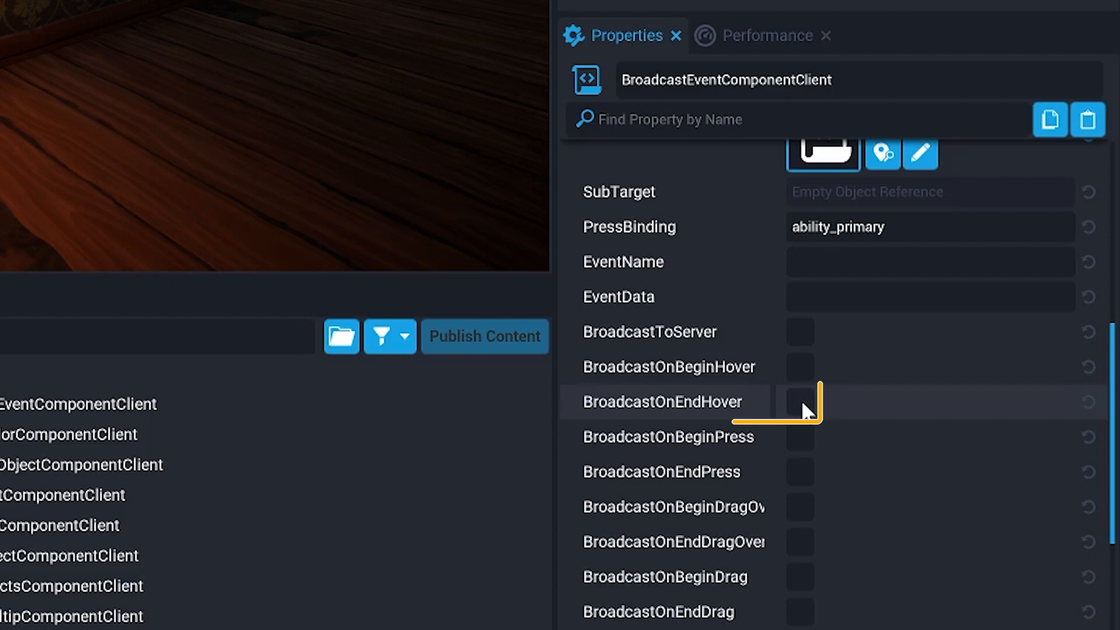
Enable BroadcastOnEndHover on BroadcastEventComponentClient, set its EventName to MoveBookshelf and test the candle interaction in preview mode.
click(800, 400)
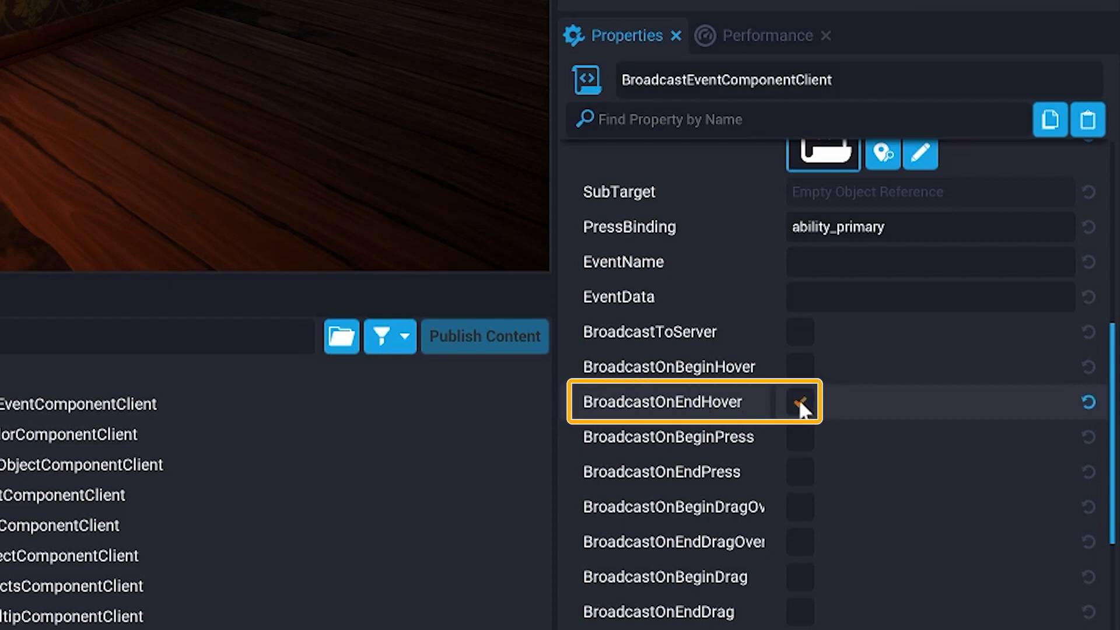
click(930, 262)
key(ctrl+v)
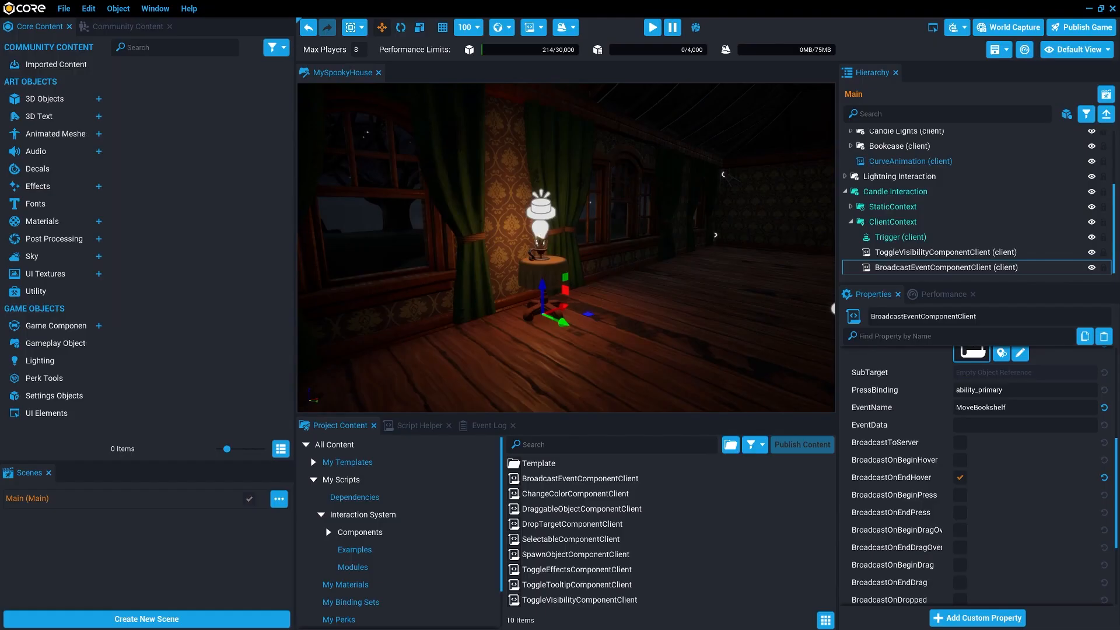
key(=)
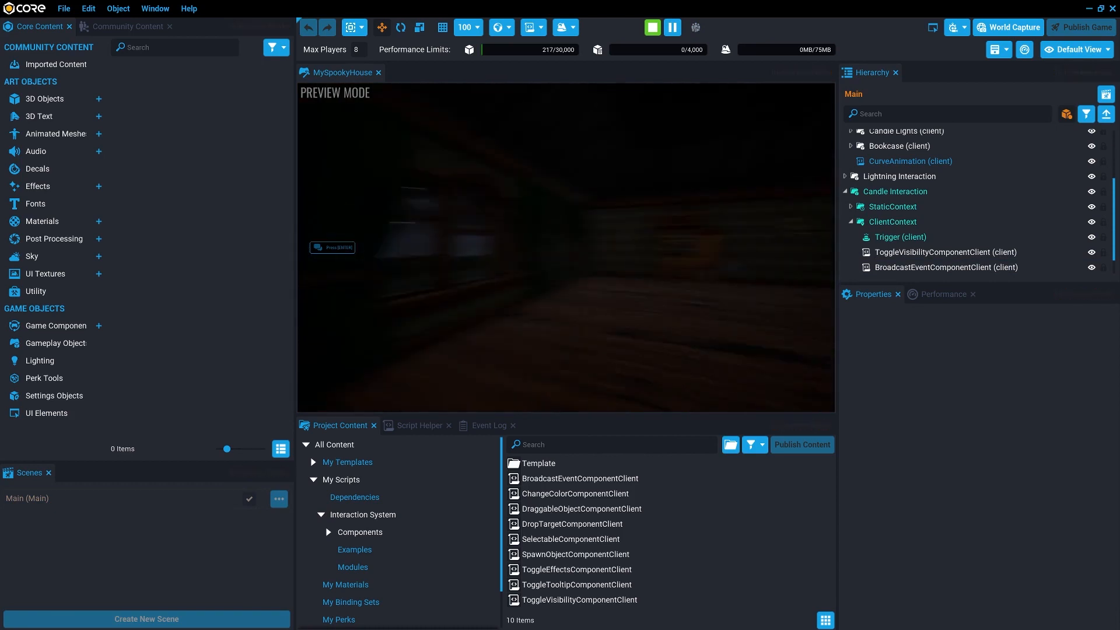
key(=)
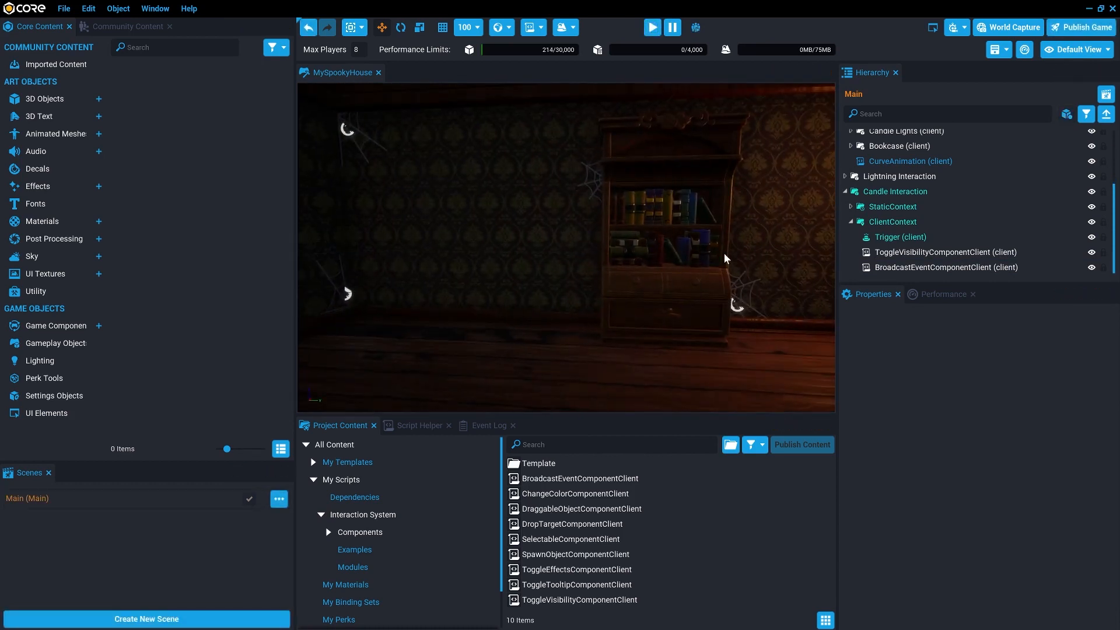
Find the Large Wooden Door Shut Open Close Rattle 01 and Heavy Wooden Object Drag Loop 01 SFX sounds and add both to the scene.
scroll(723, 253, up, 1)
scroll(966, 204, up, 1)
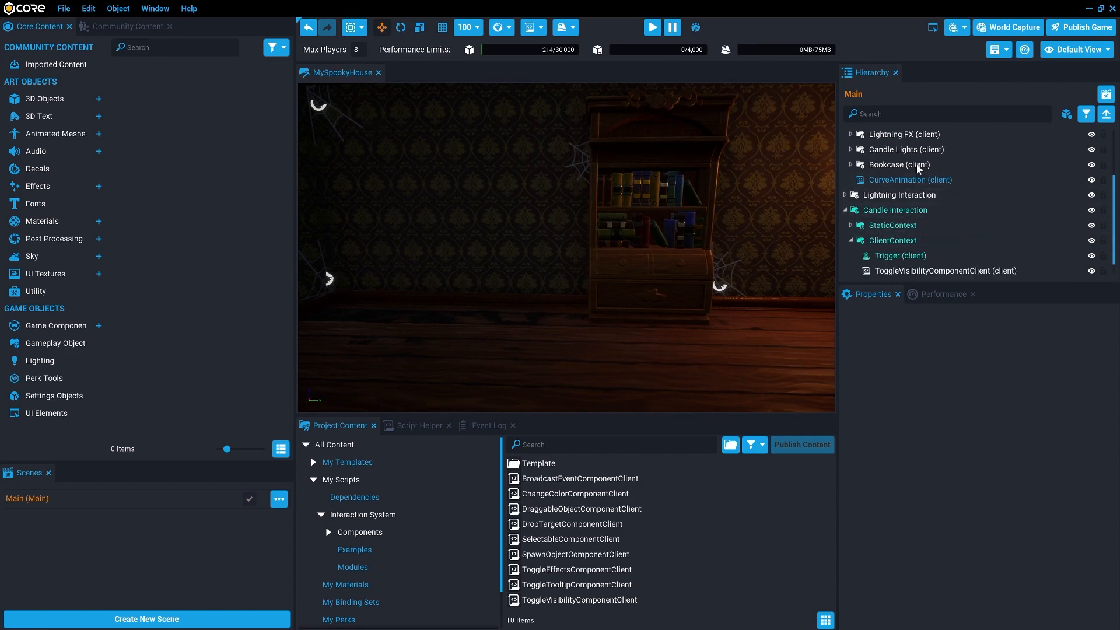
drag(918, 168, 898, 240)
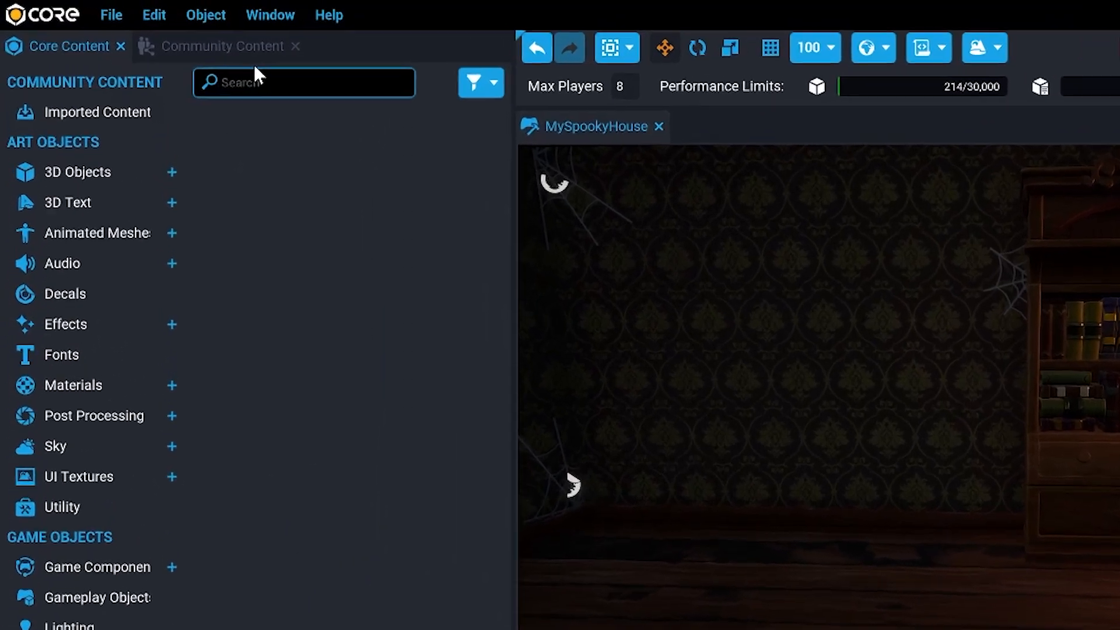
click(146, 42)
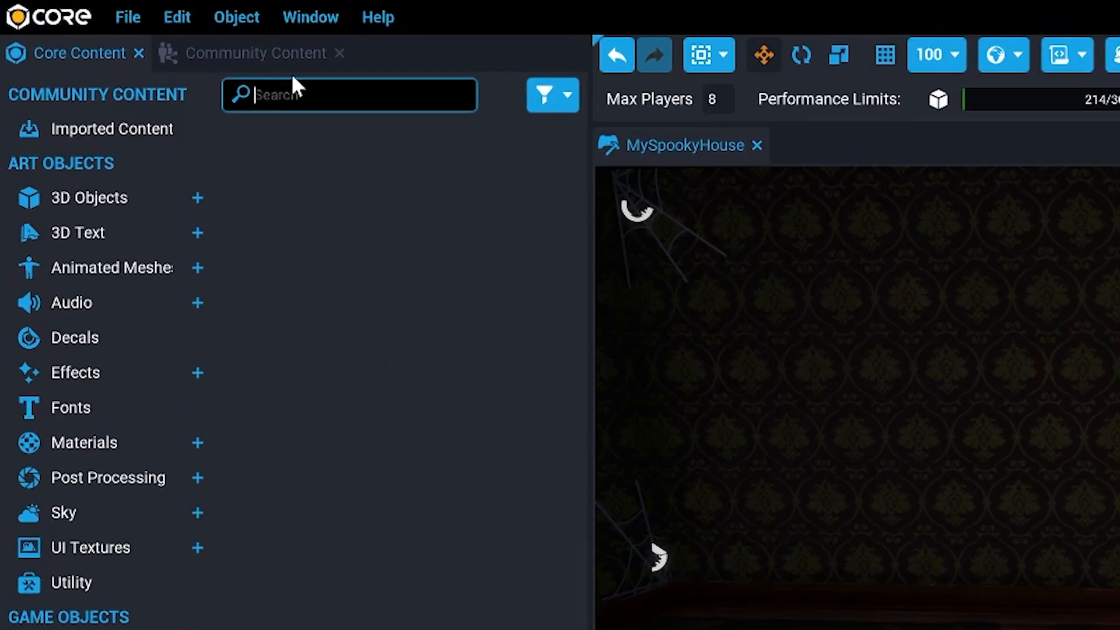
text(Large Wooden Door Shut OPen)
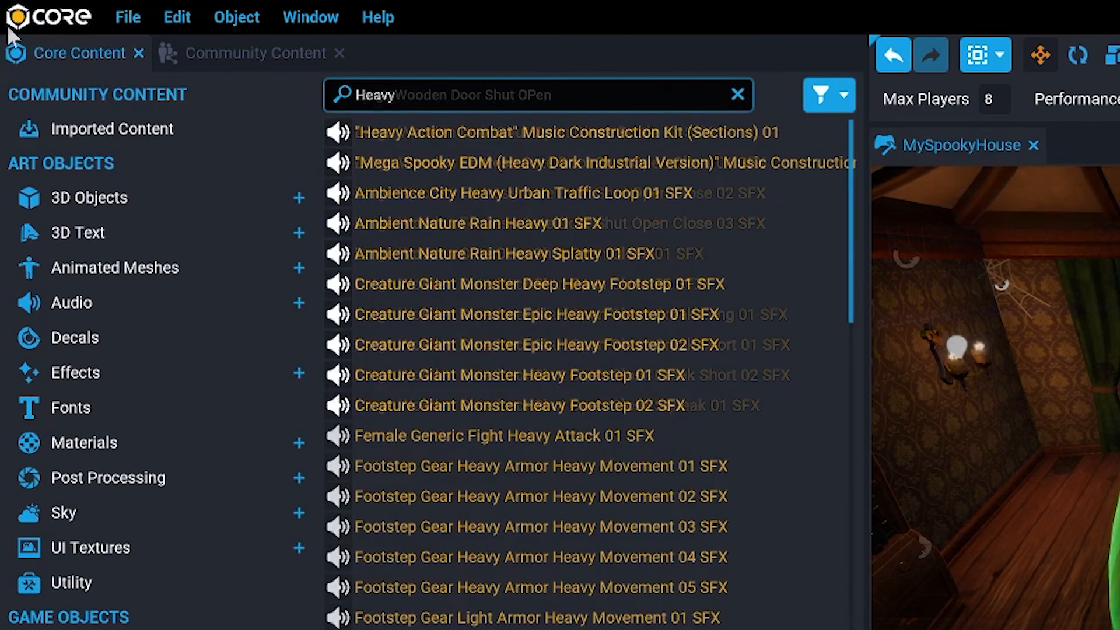
text(Wooden Ob)
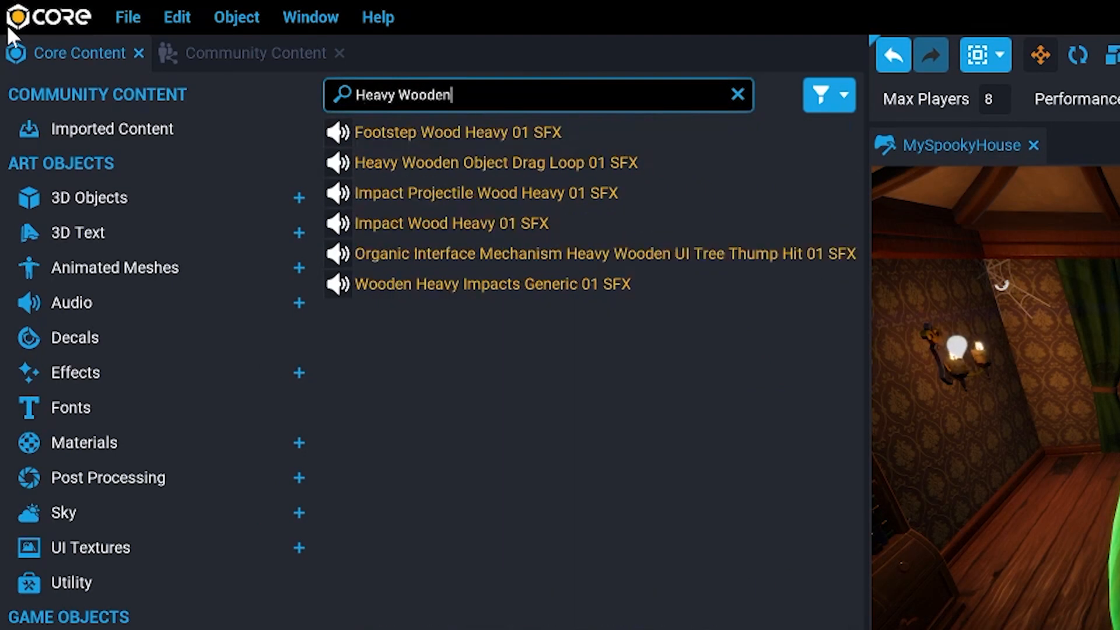
text(ject)
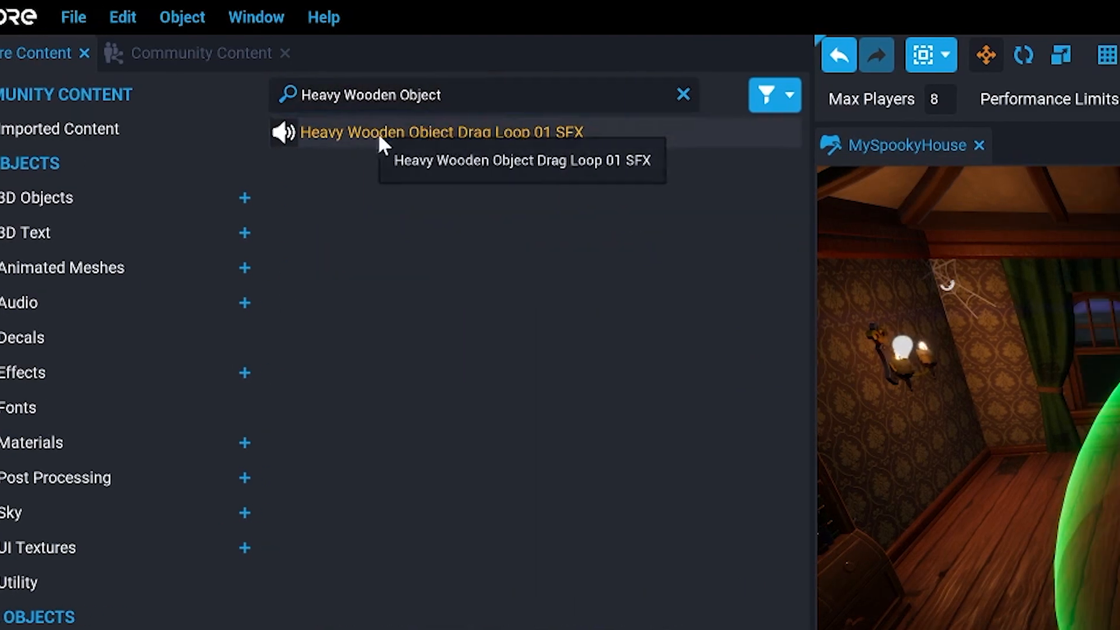
drag(377, 132, 873, 364)
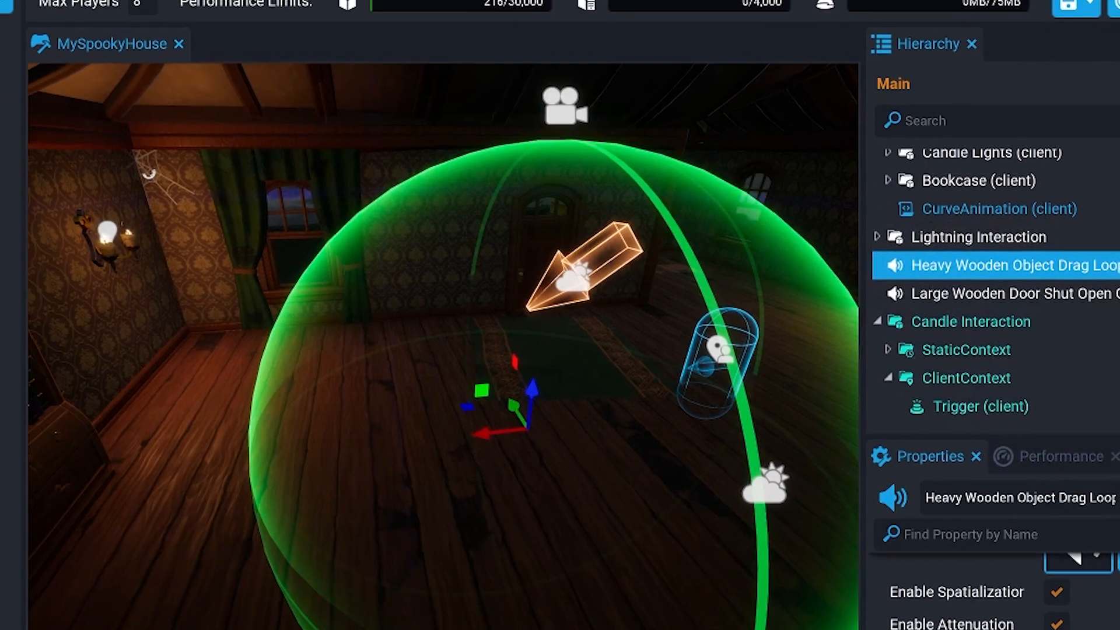
Group the two wooden sound effects as Door SFX and move the group into the main ClientContext.
key(v)
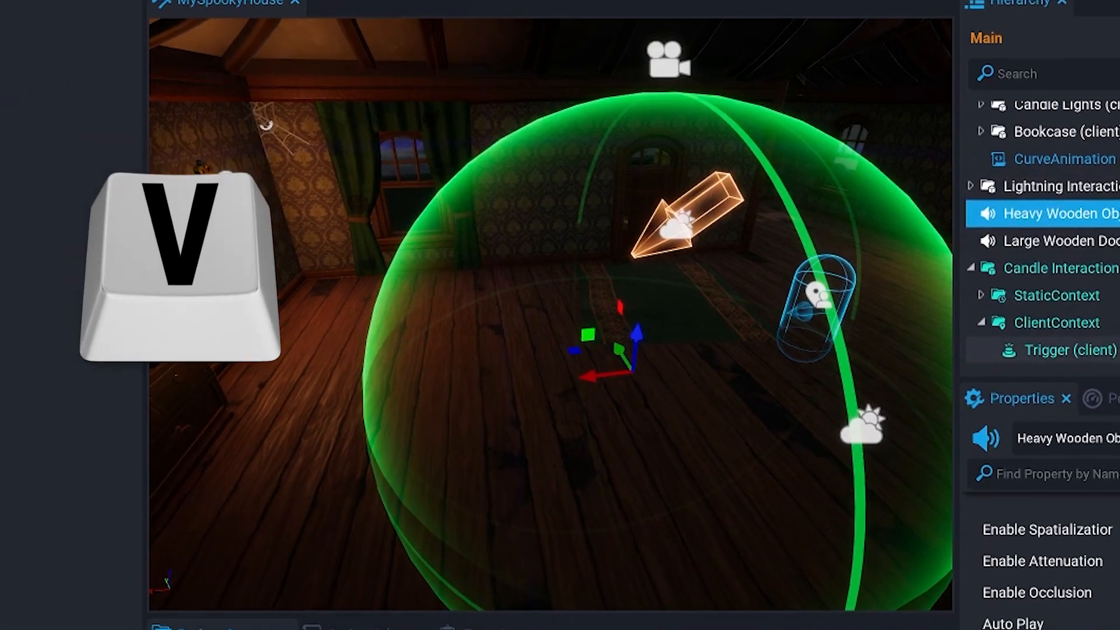
right_drag(873, 364, 533, 352)
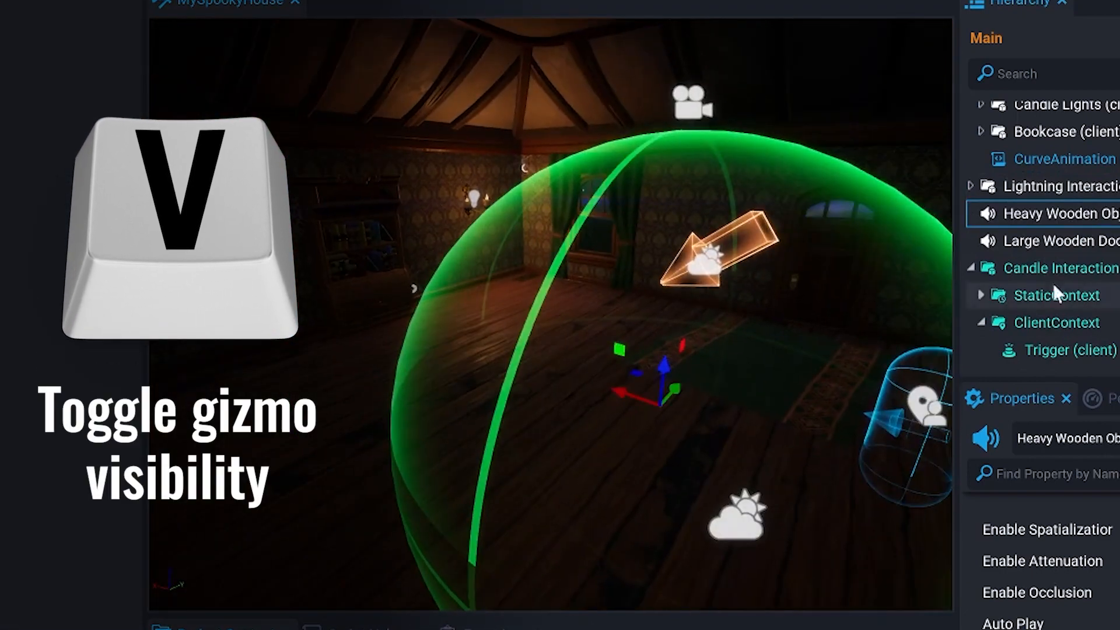
shift+click(1044, 241)
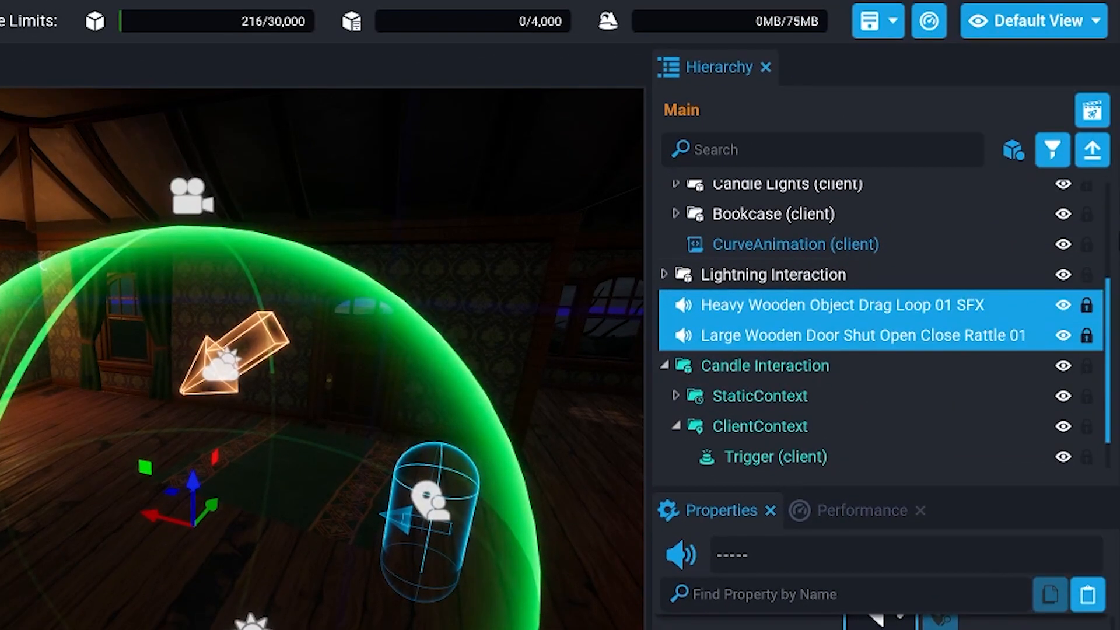
key(ctrl+g)
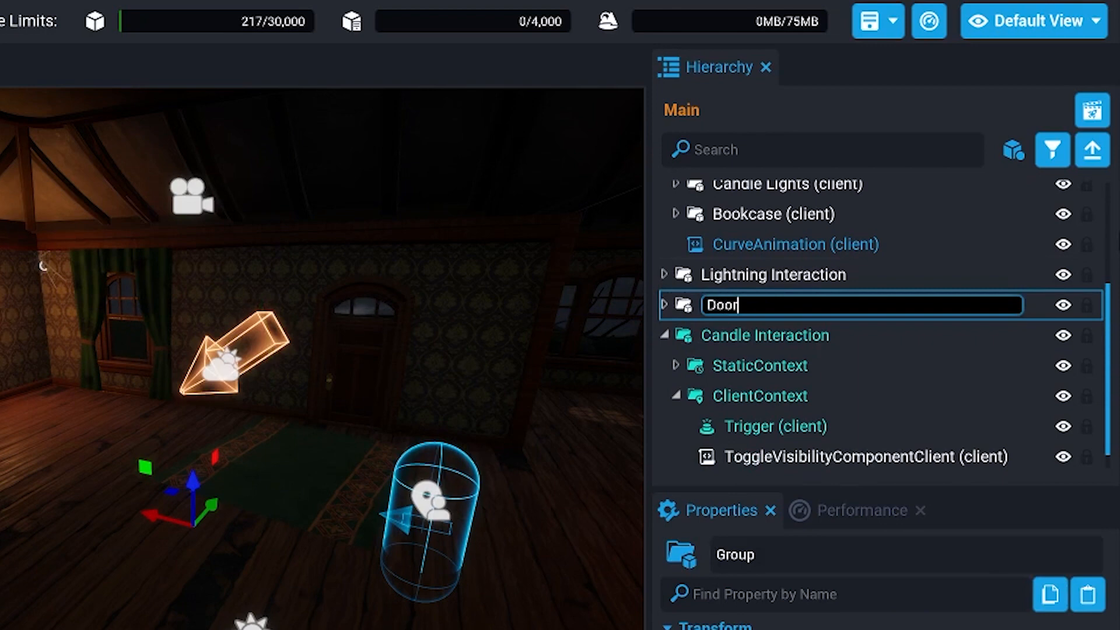
drag(715, 306, 773, 245)
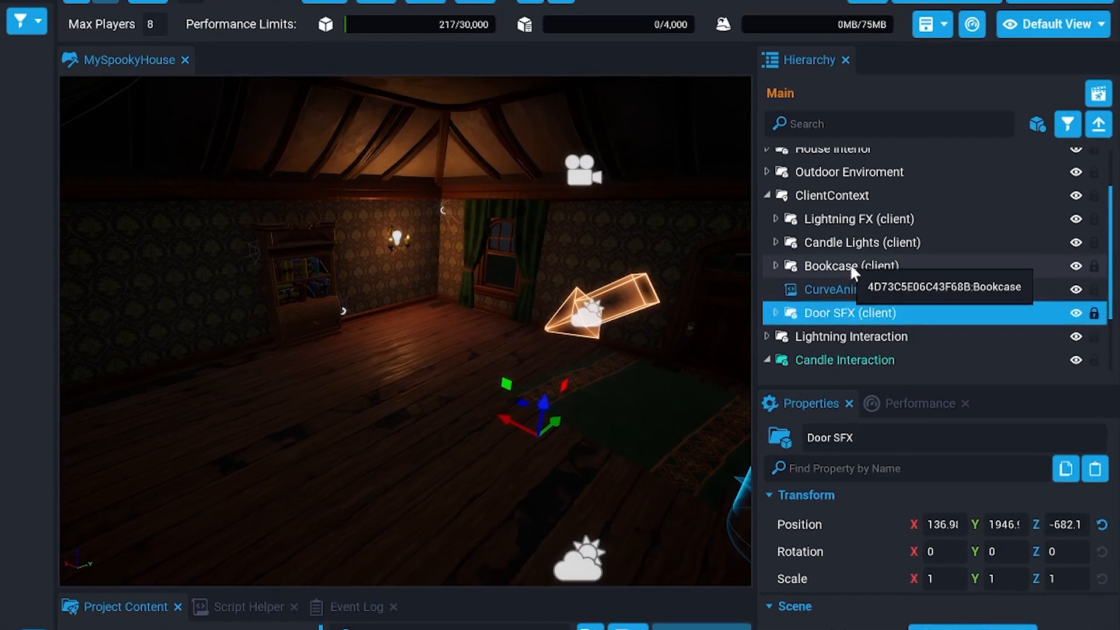
Copy the Bookcase group's Position value to the Door SFX group.
click(945, 207)
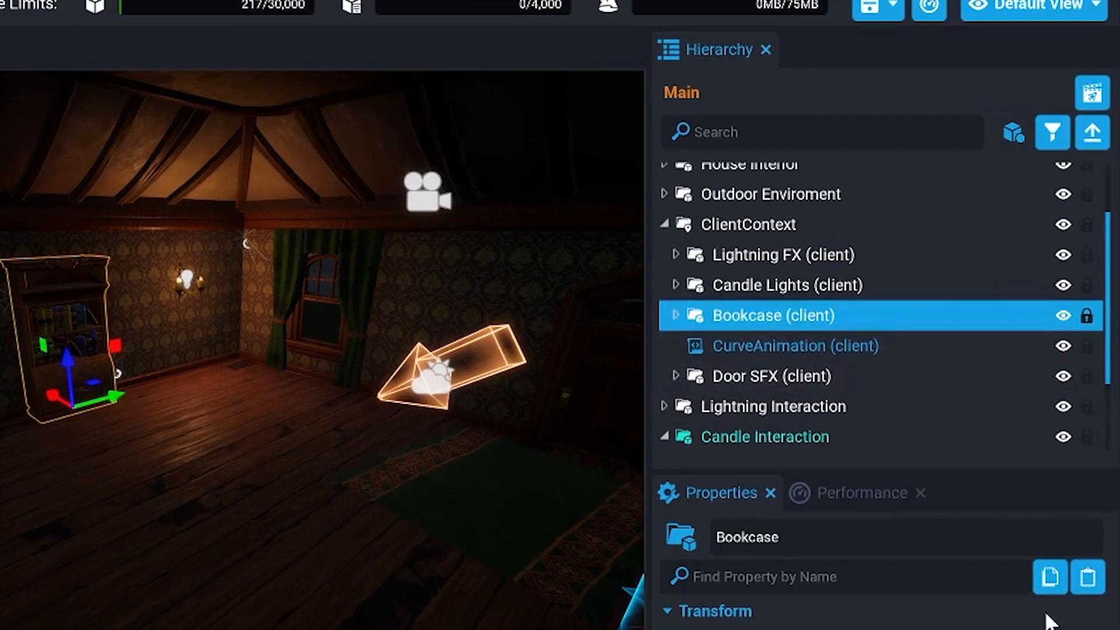
click(1049, 576)
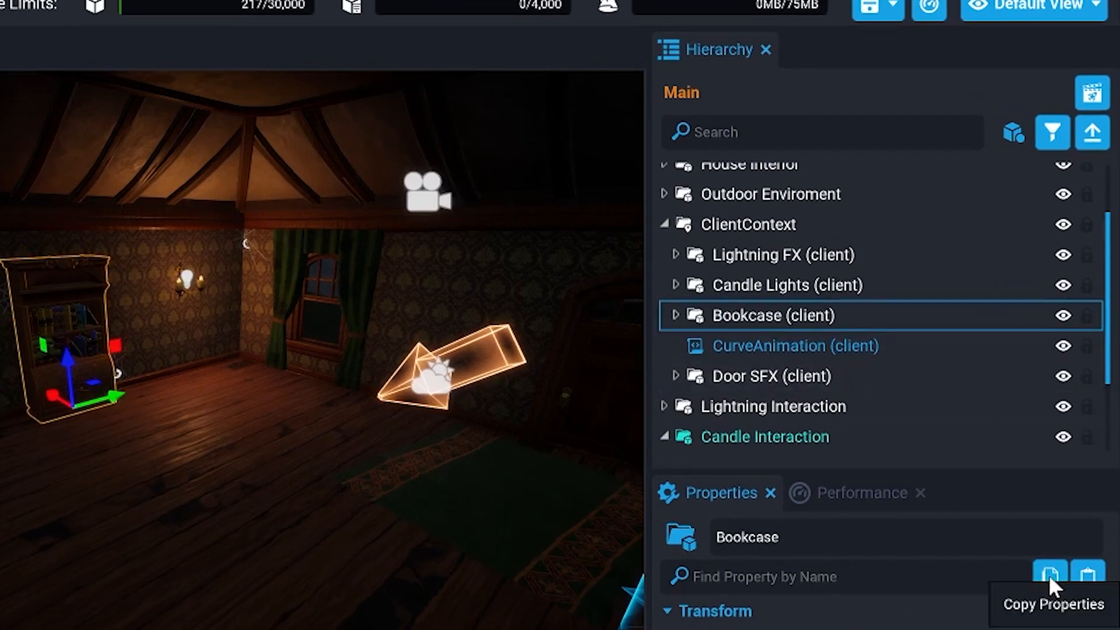
click(761, 375)
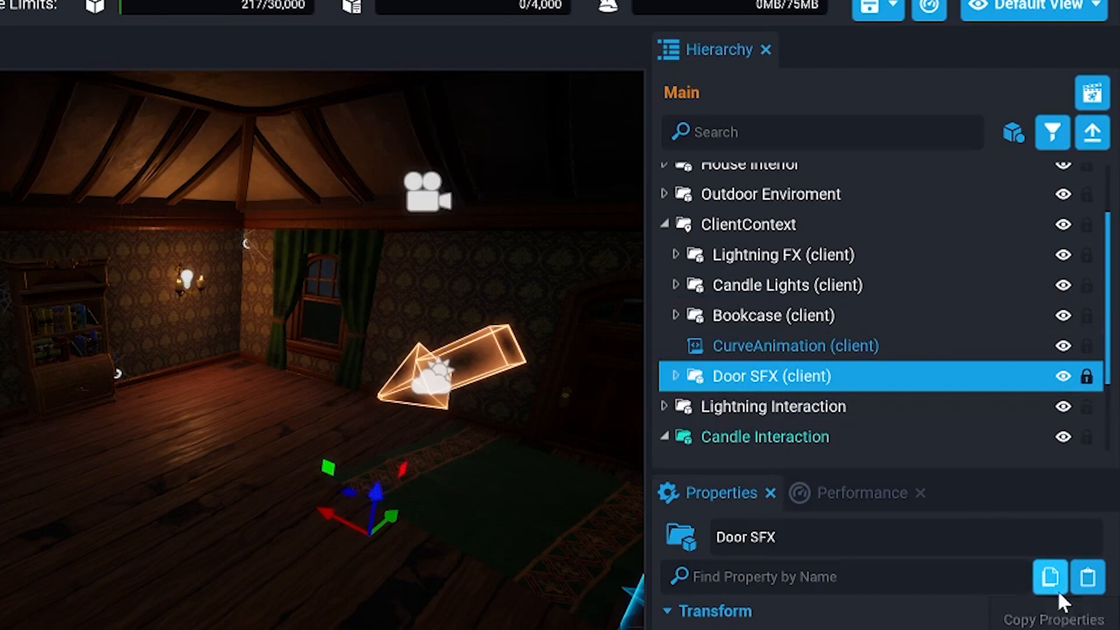
click(1087, 576)
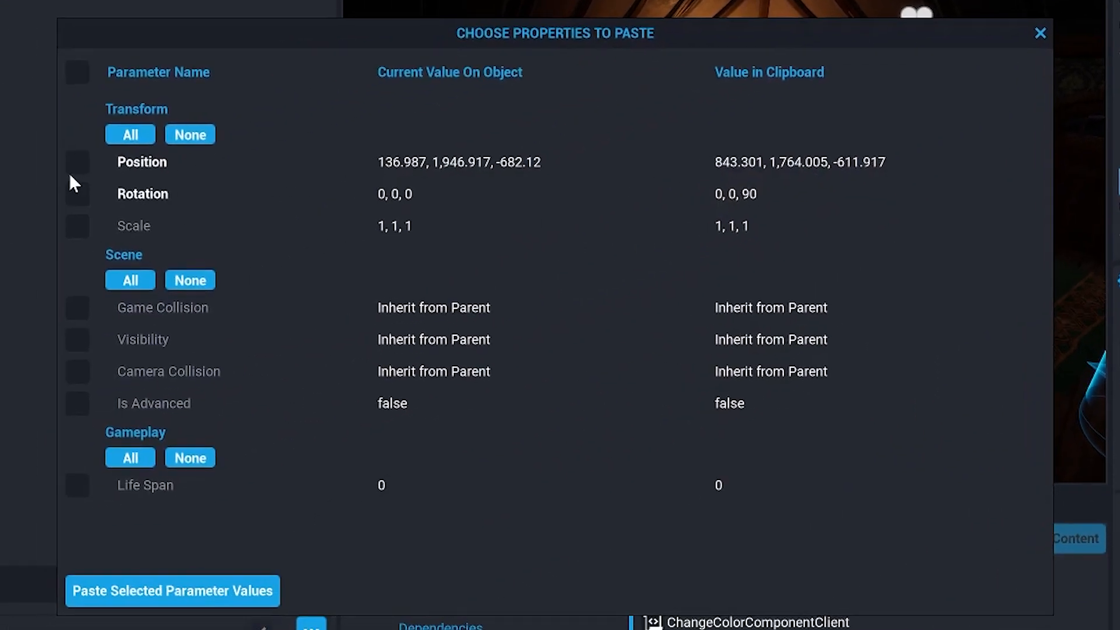
click(75, 163)
click(213, 588)
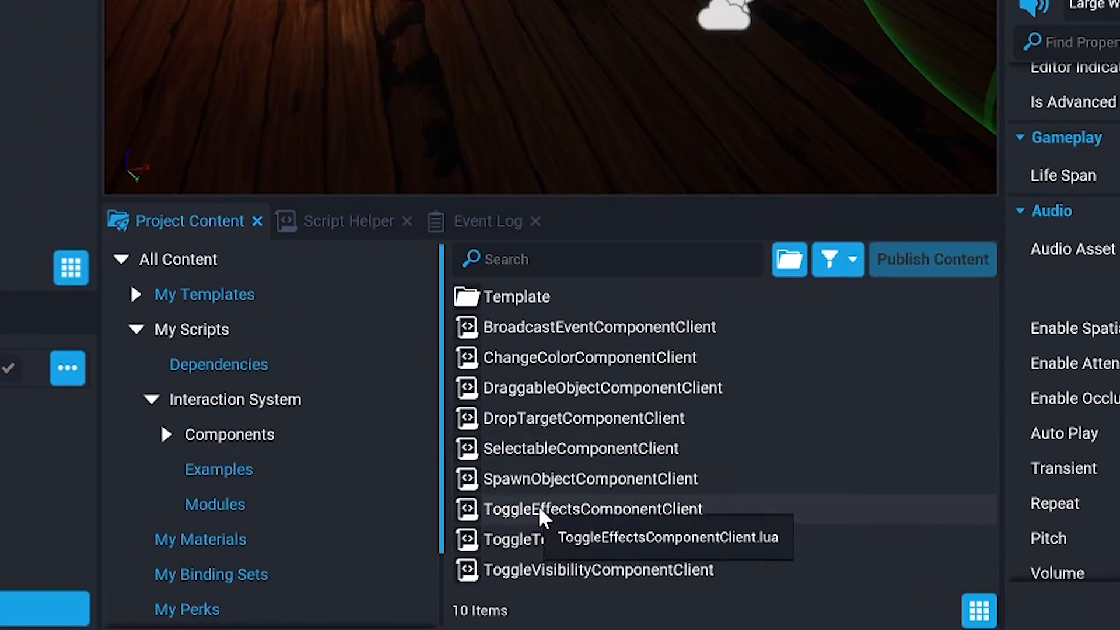
Add ToggleEffectsComponentClient to the Candle Interaction's ClientContext and copy ComponentRoot and APIInteractionModule to it from BroadcastEventComponentClient.
drag(537, 505, 1110, 0)
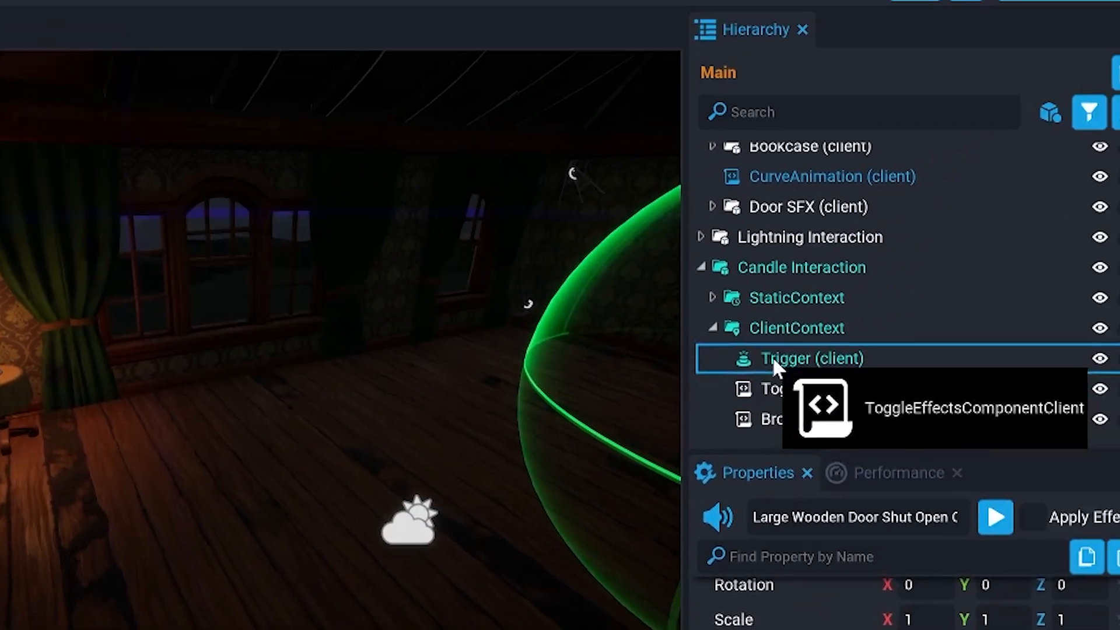
drag(781, 383, 781, 385)
click(817, 467)
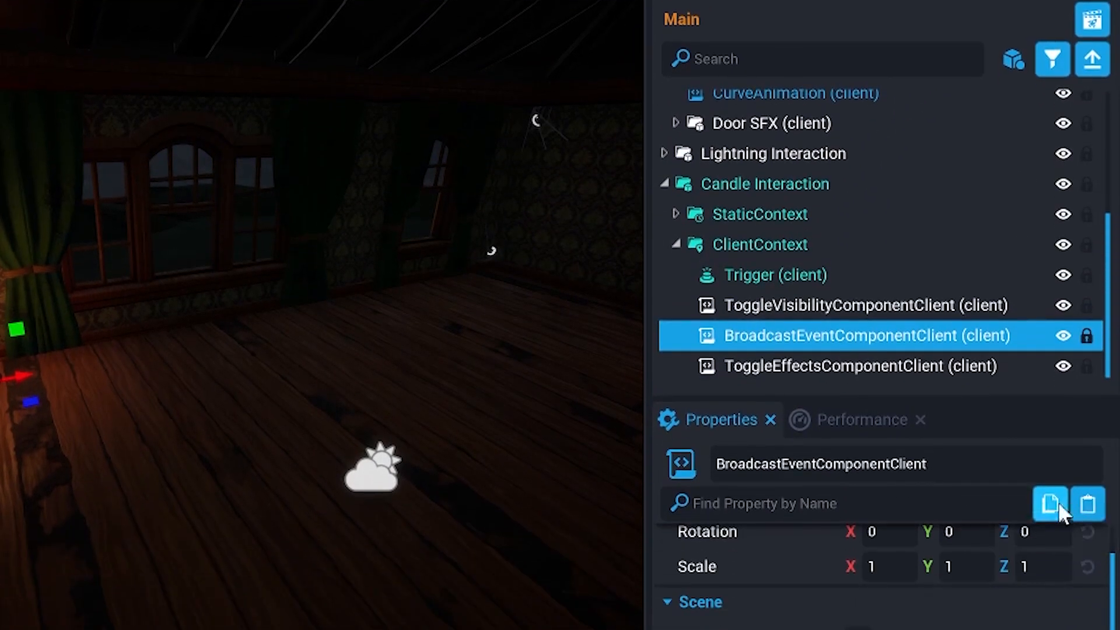
click(1052, 492)
click(837, 354)
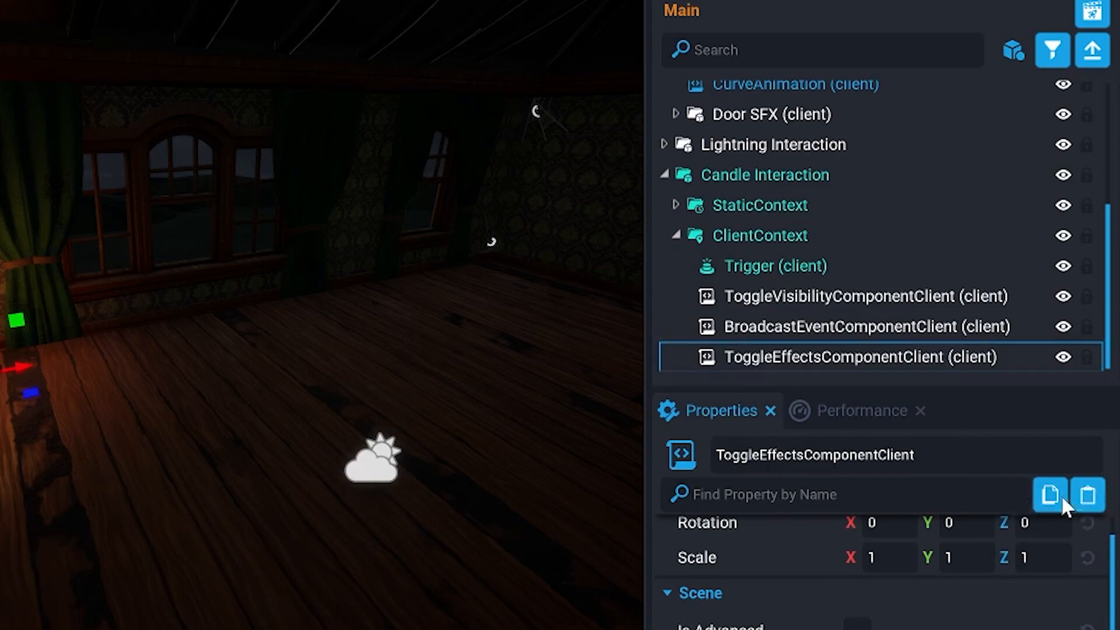
click(1085, 493)
scroll(0, 465, down, 3)
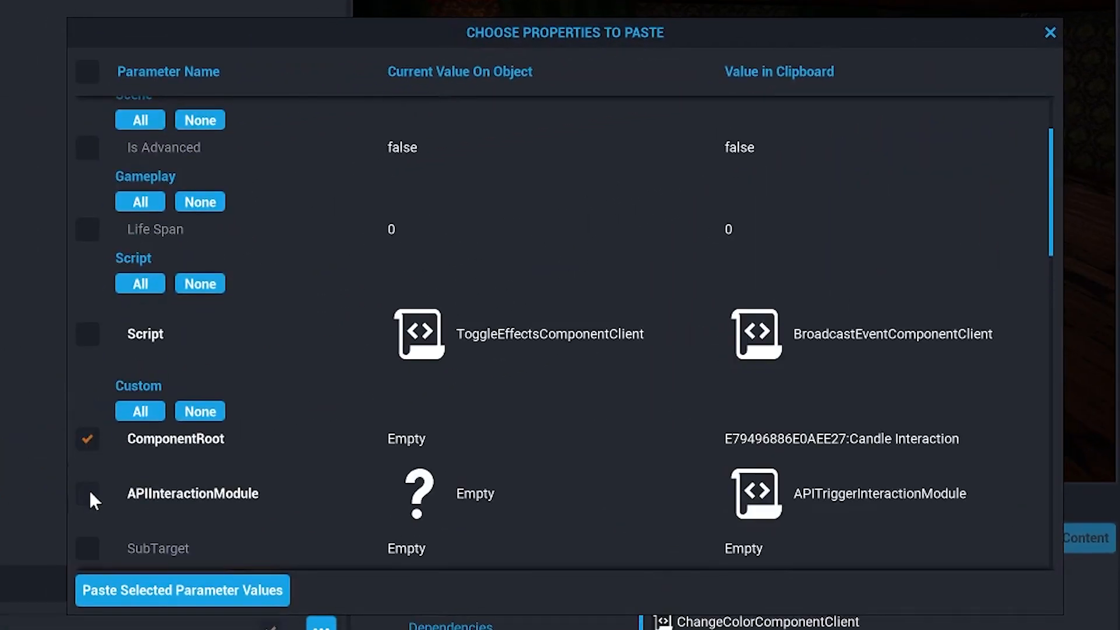
click(134, 594)
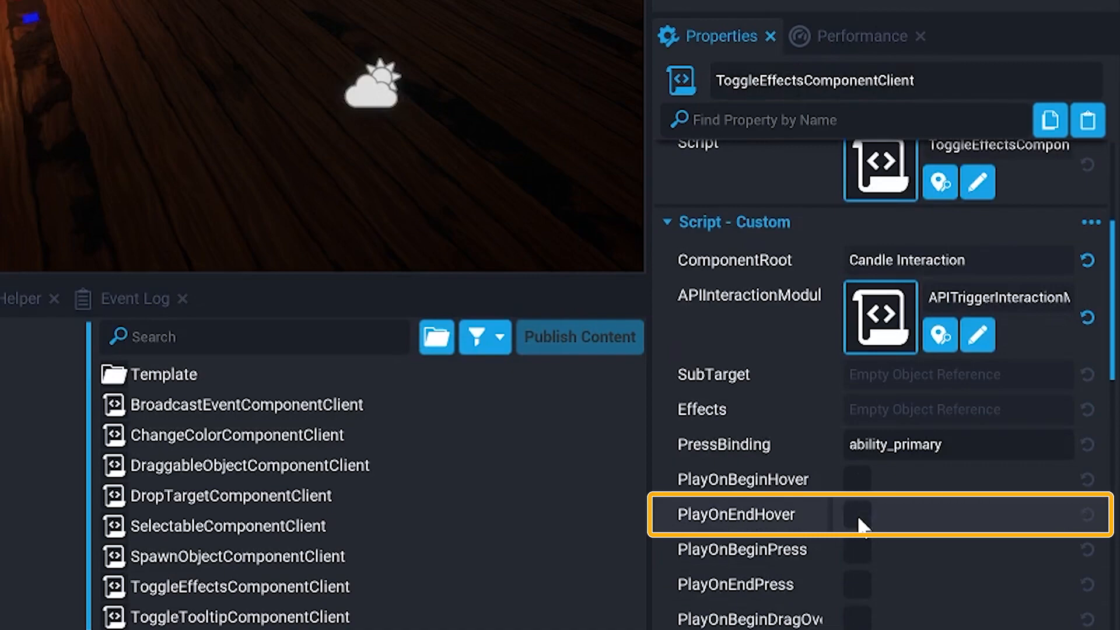
Enable PlayOnEndHover on ToggleEffectsComponentClient, assign the Door SFX group as its Effects and test the game in preview mode.
click(857, 515)
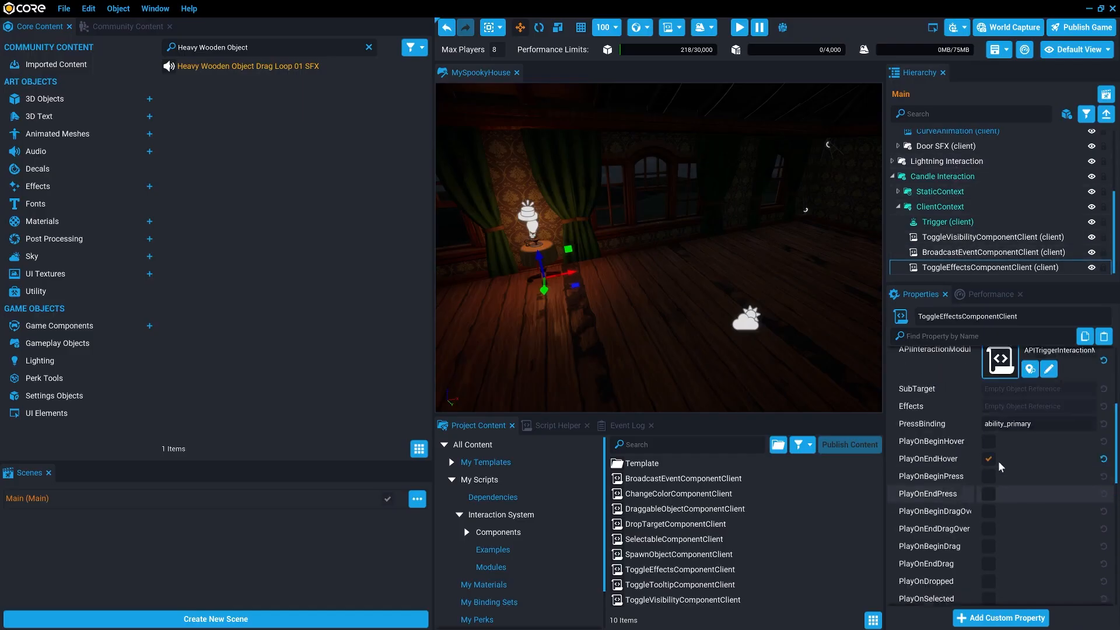
scroll(1001, 466, up, 2)
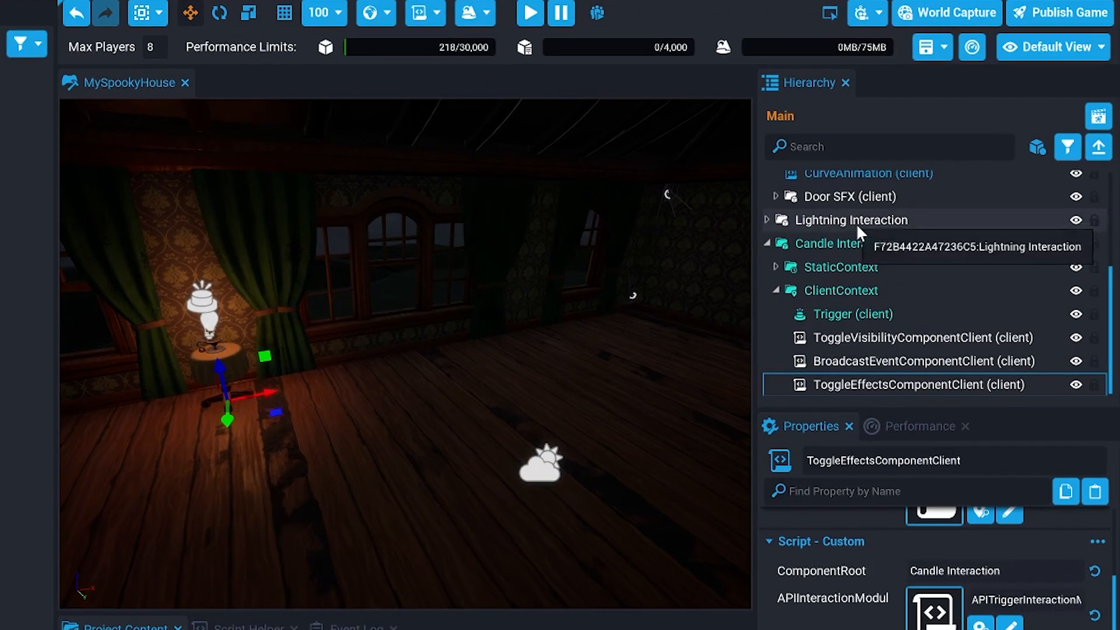
scroll(950, 164, up, 1)
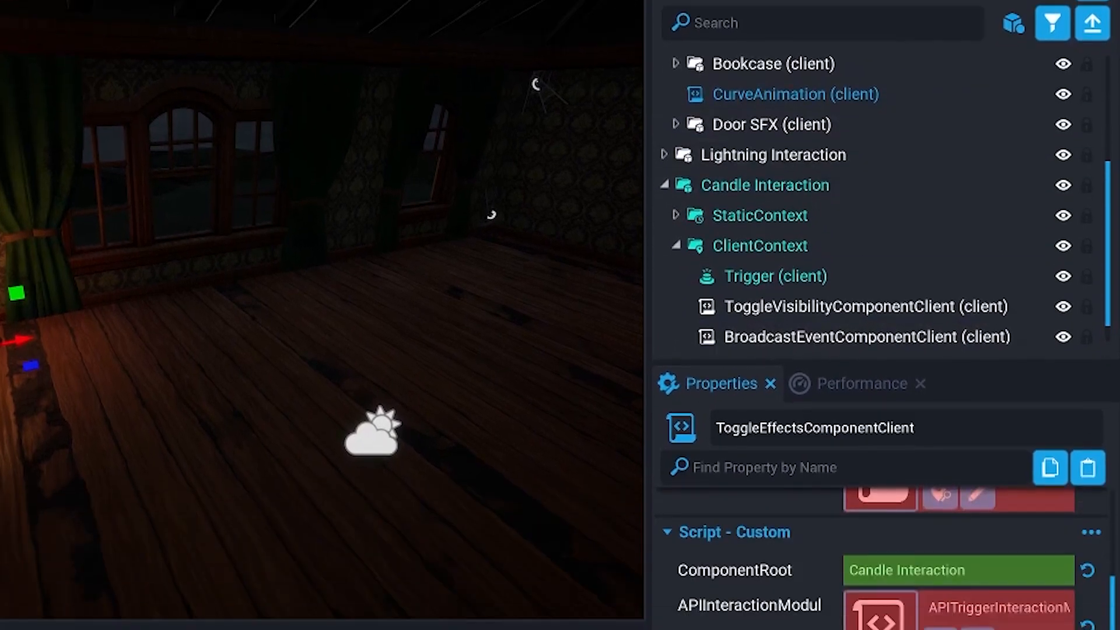
drag(770, 124, 933, 366)
drag(933, 365, 935, 368)
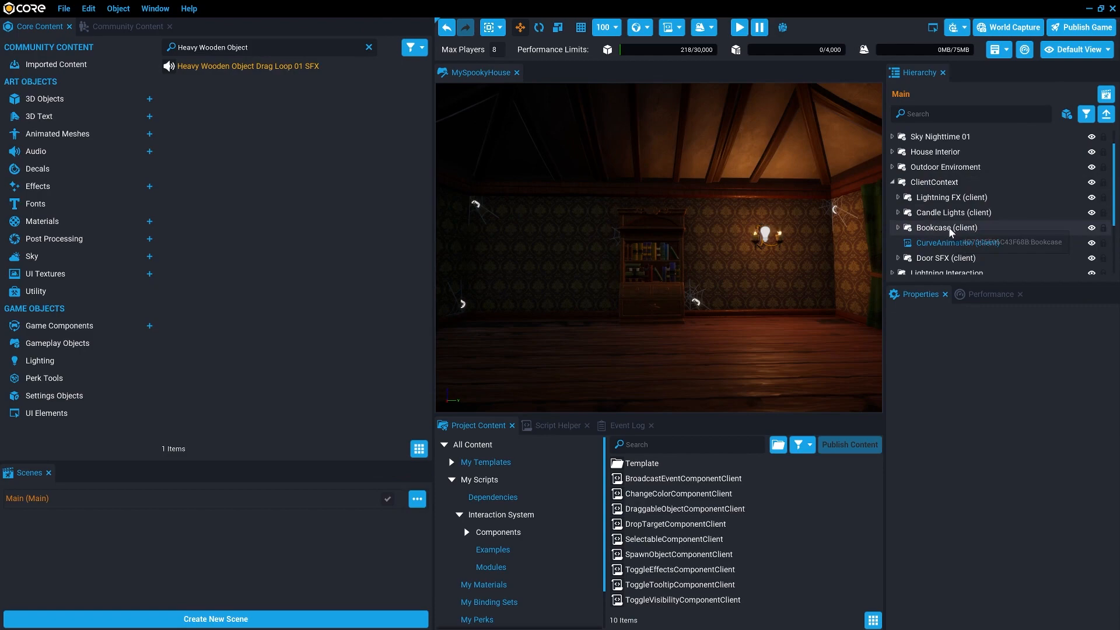
key(equal)
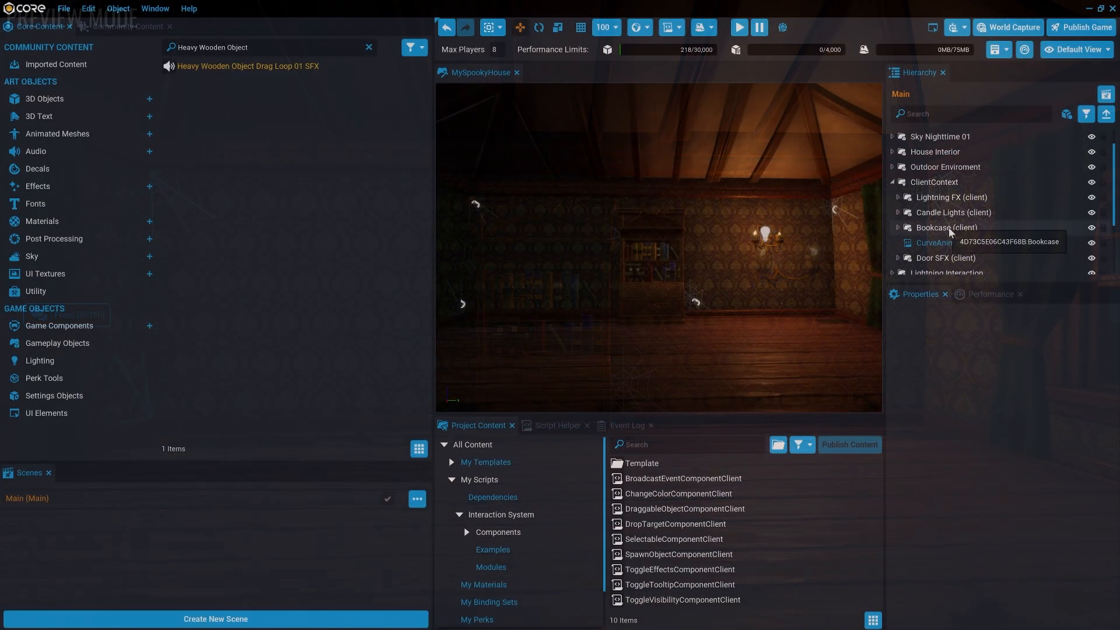
Move the Bookcase group and its CurveAnimation out of the main ClientContext to the top level of the scene.
click(936, 227)
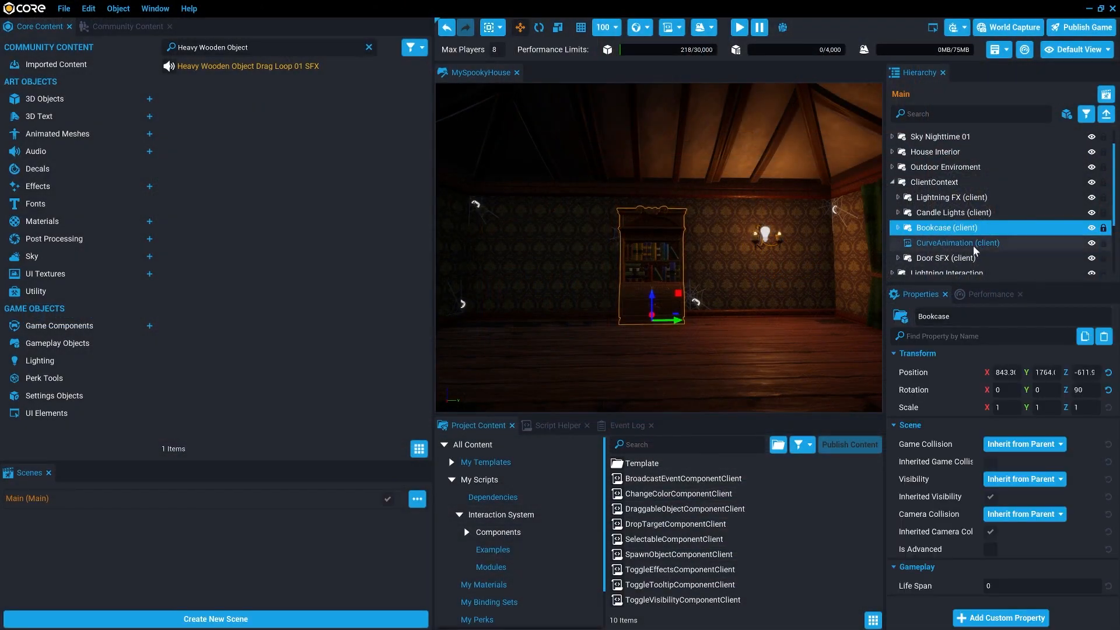
drag(936, 227, 933, 275)
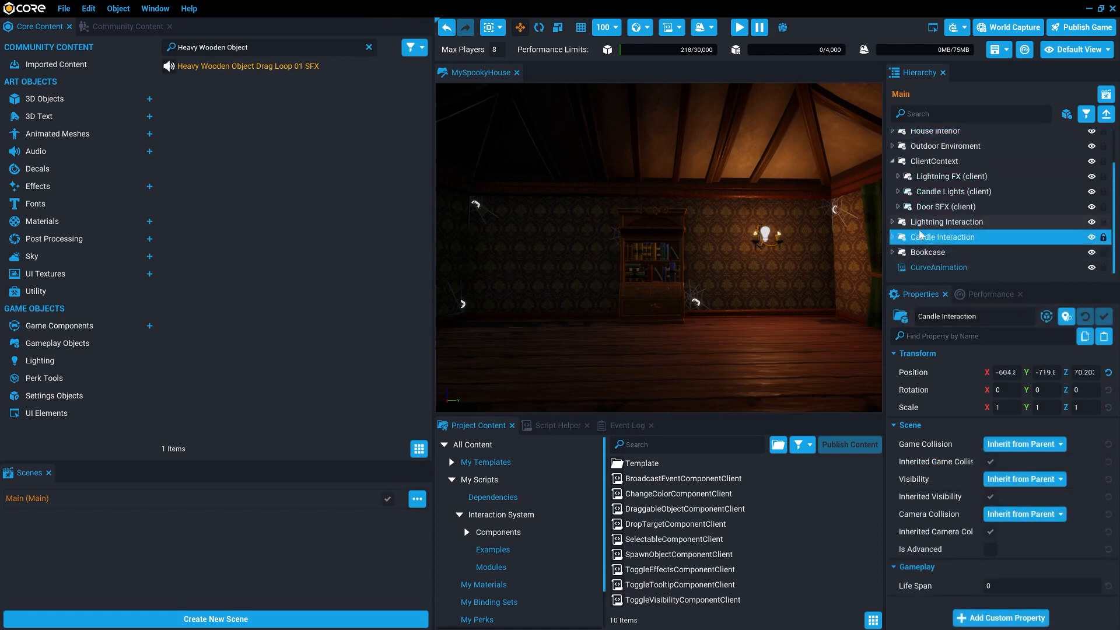
double_click(918, 273)
click(892, 252)
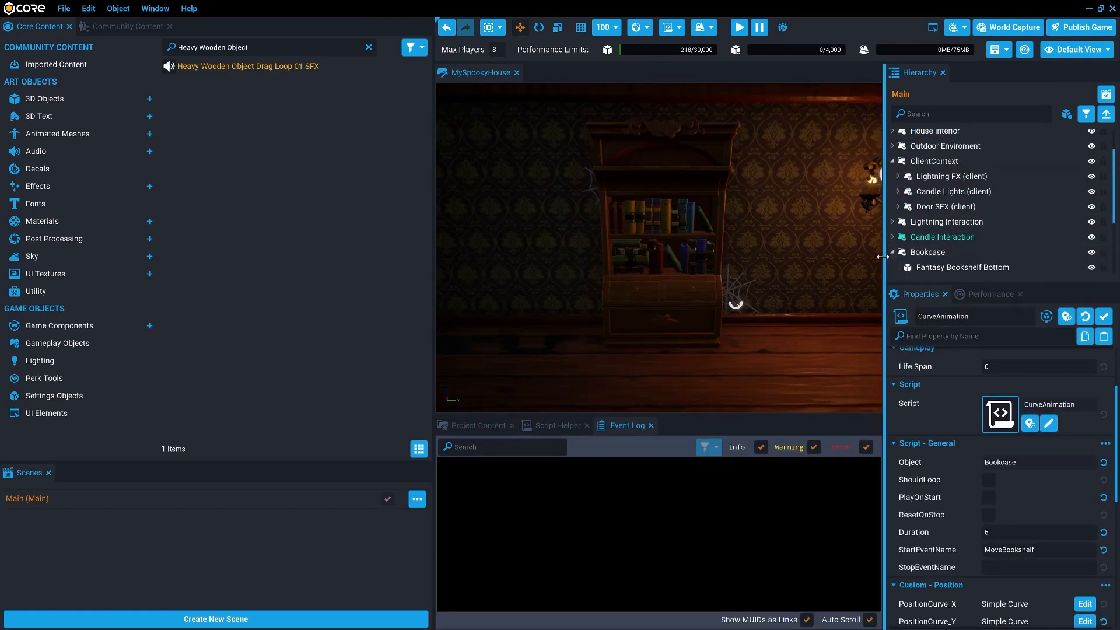
Enable networking for the Bookcase group and all its descendants, and count the objects under it.
right_click(922, 255)
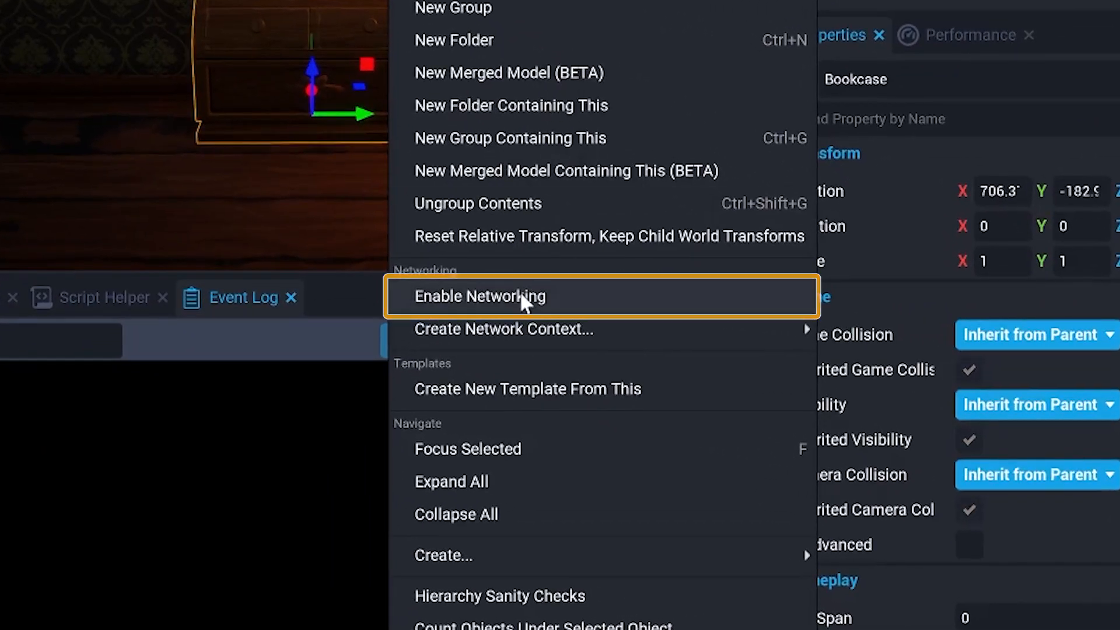
click(571, 324)
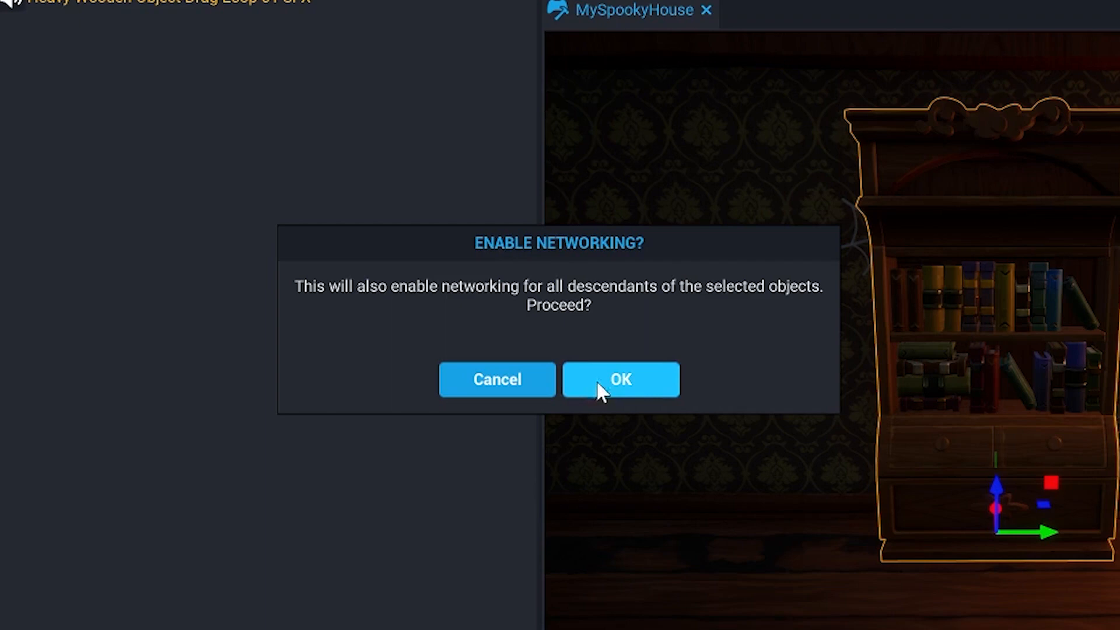
click(601, 390)
right_click(909, 252)
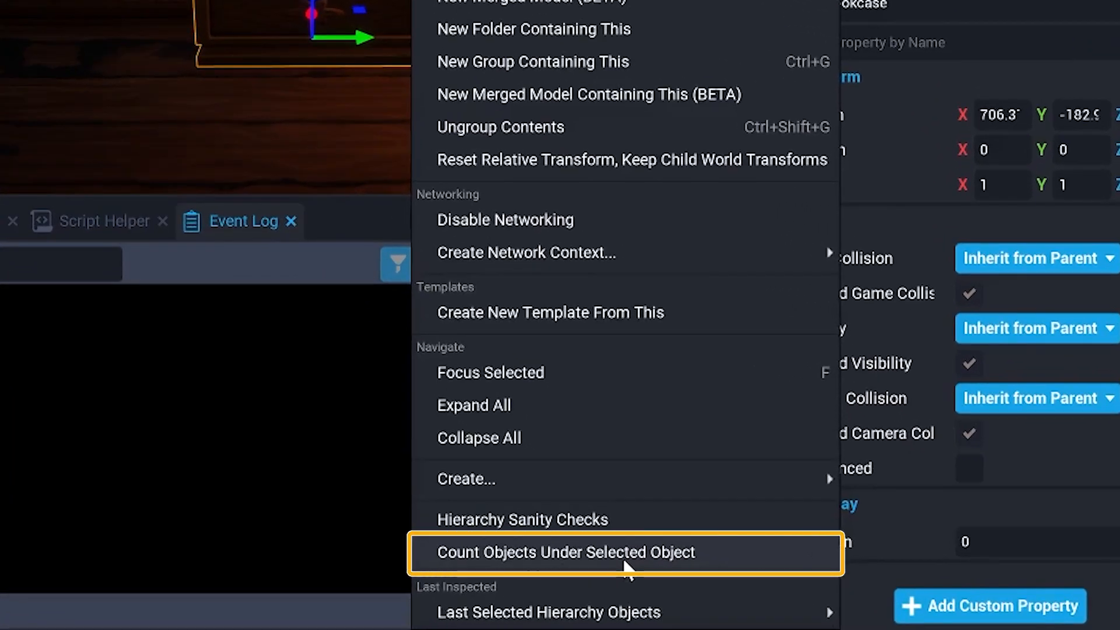
click(623, 559)
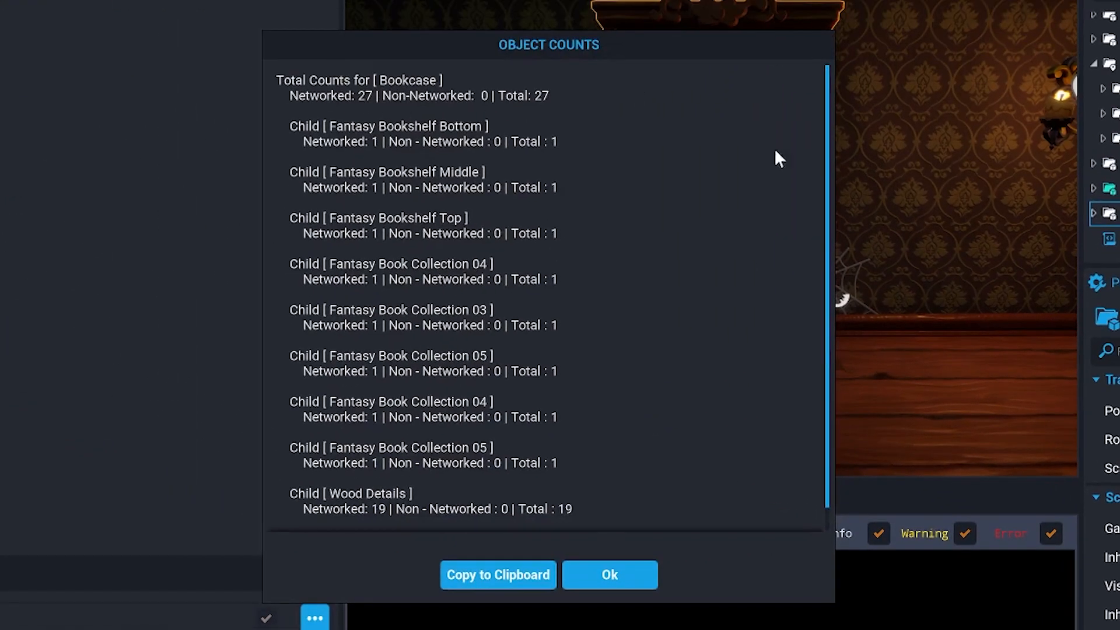
click(612, 578)
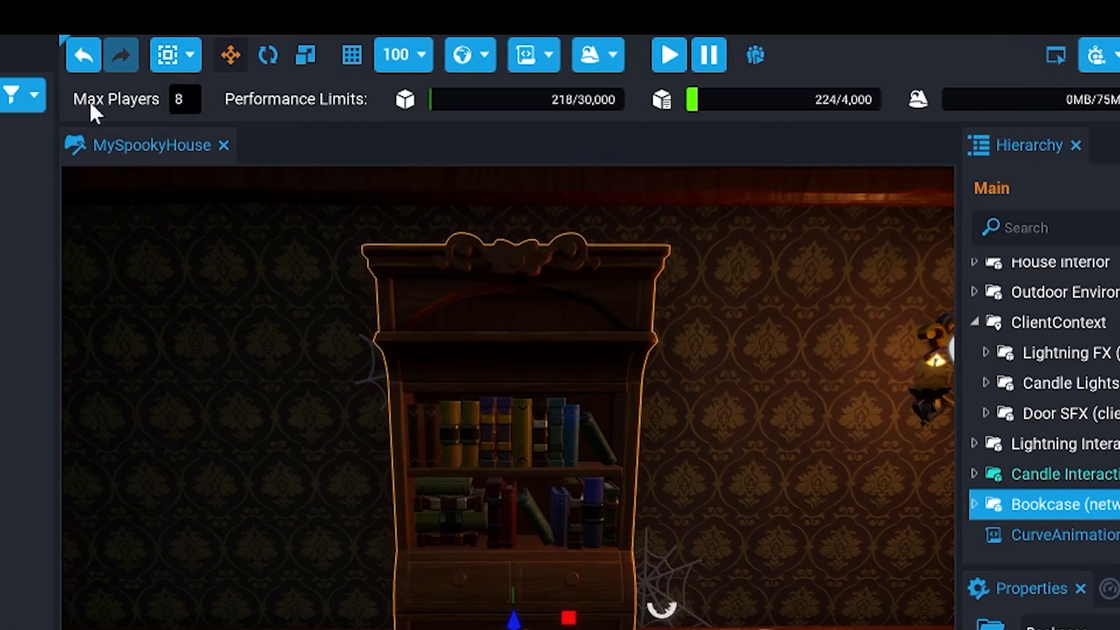
Set the game's maximum players to 32.
click(73, 99)
text(32)
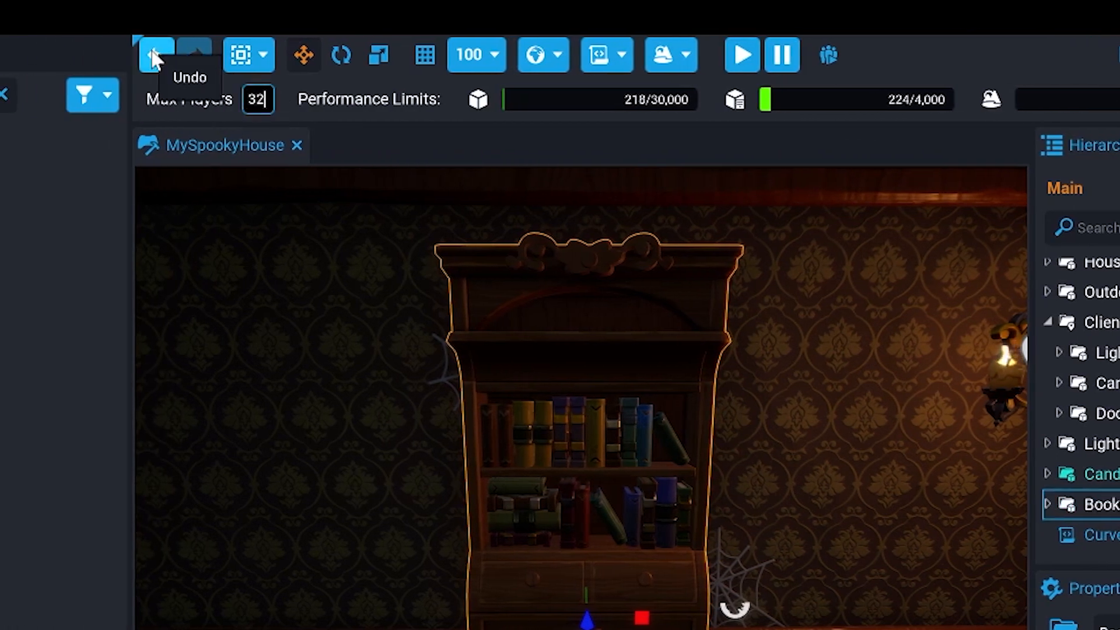
key(Return)
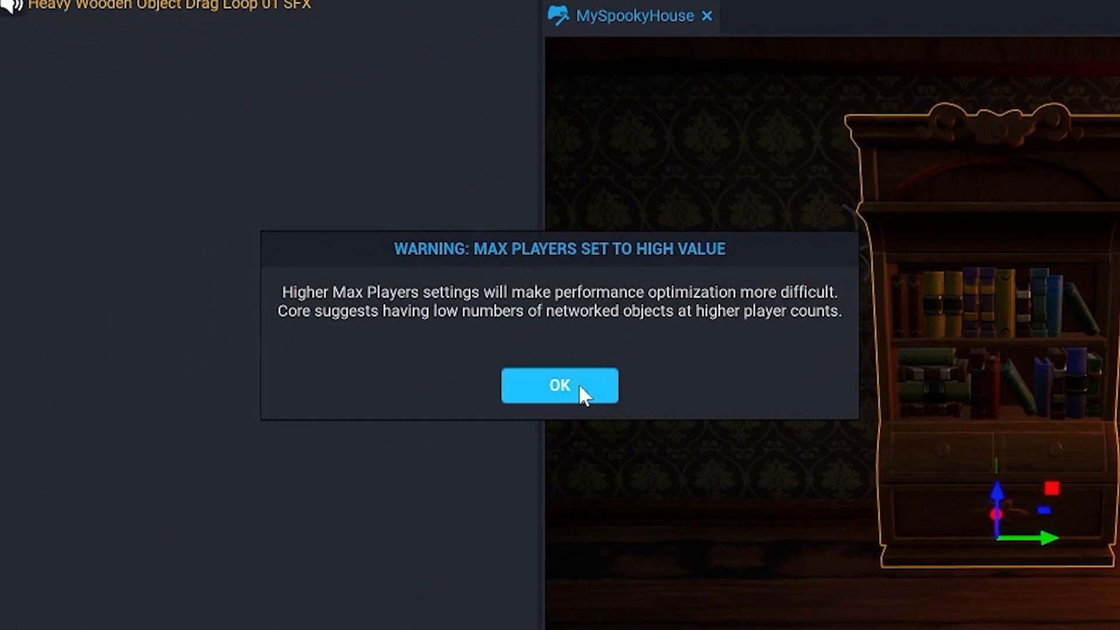
click(150, 515)
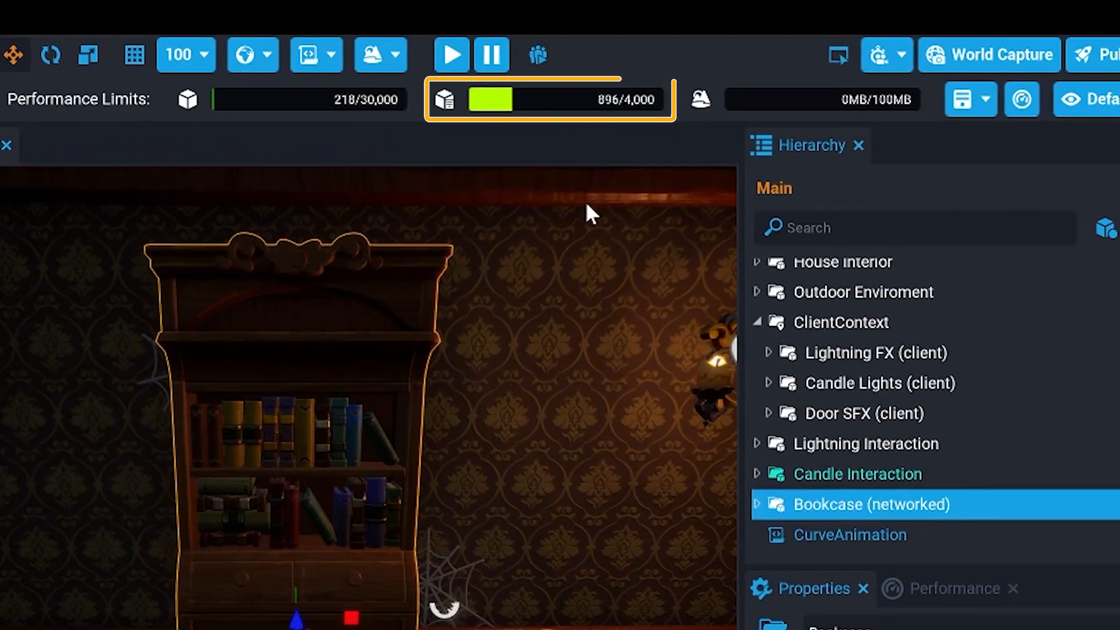
middle_drag(400, 463, 396, 465)
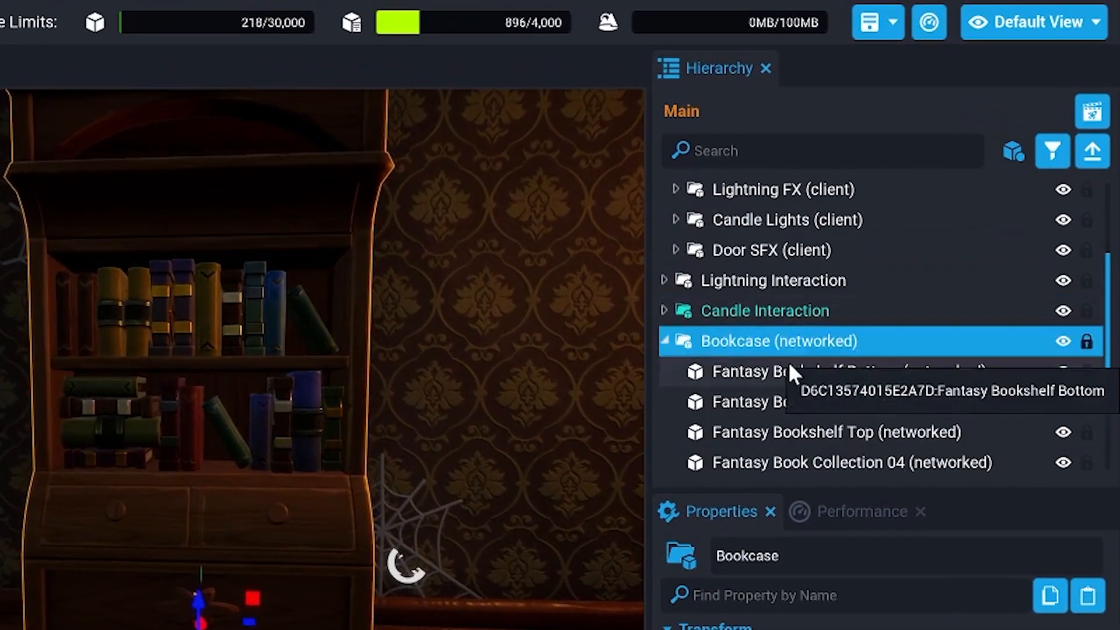
Wrap all child objects of the networked Bookcase group in a new client context, disabling their networking.
click(790, 371)
scroll(842, 408, down, 3)
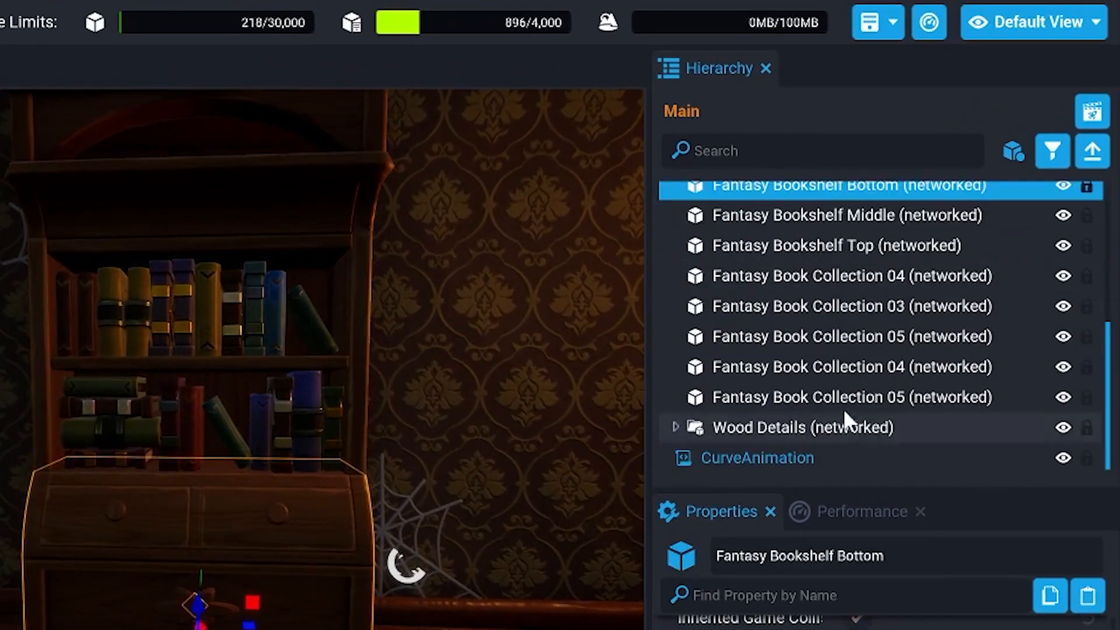
shift+click(784, 397)
scroll(775, 361, up, 2)
right_click(747, 294)
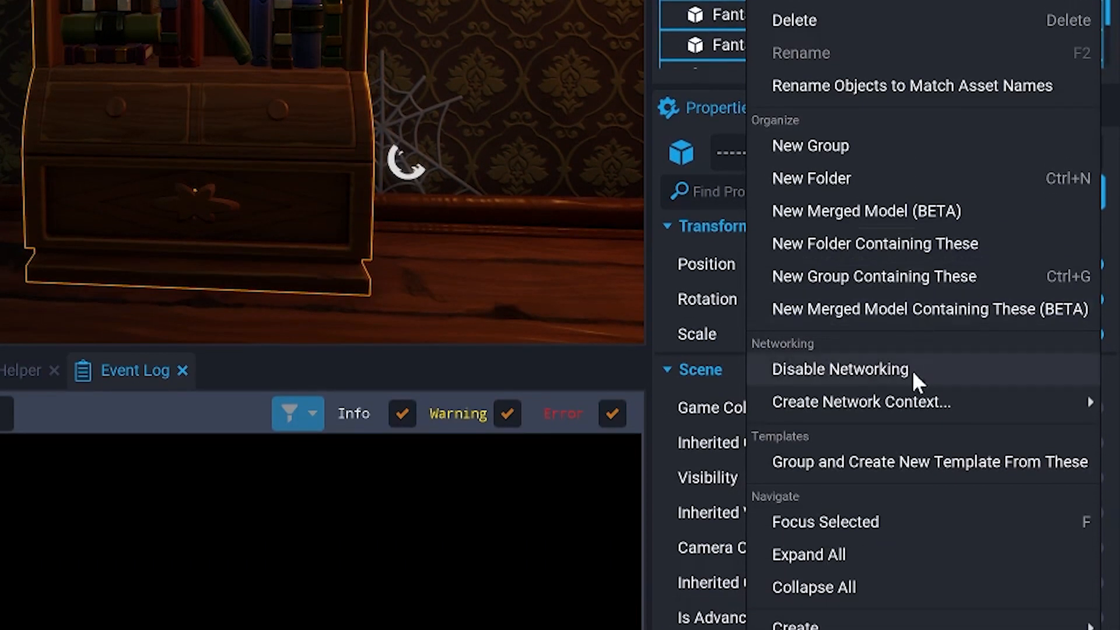
mouse_move(912, 408)
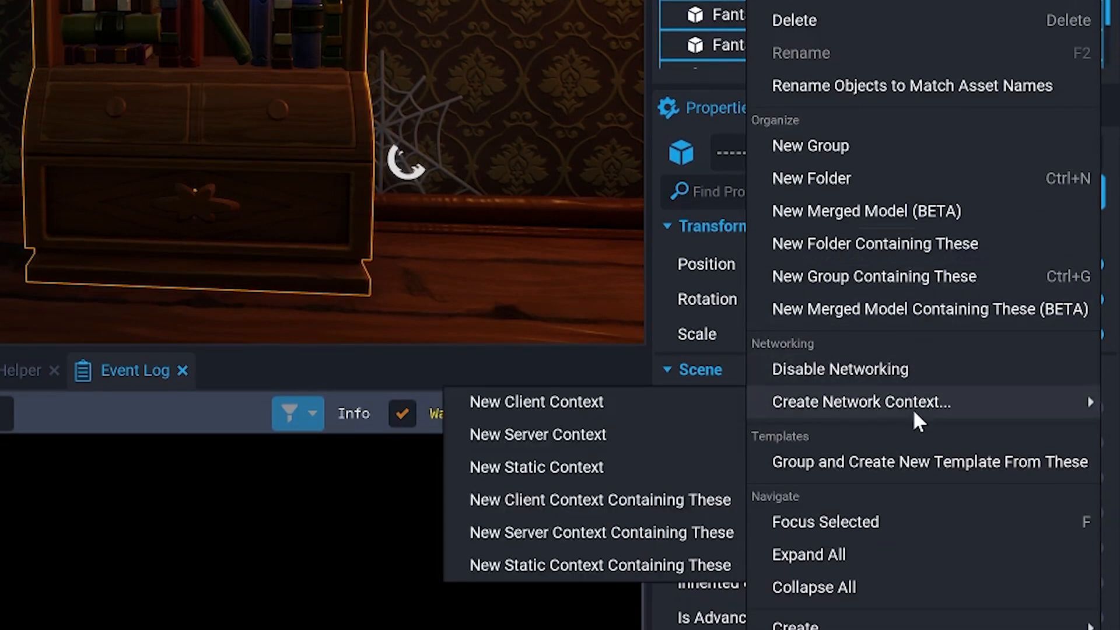
click(635, 500)
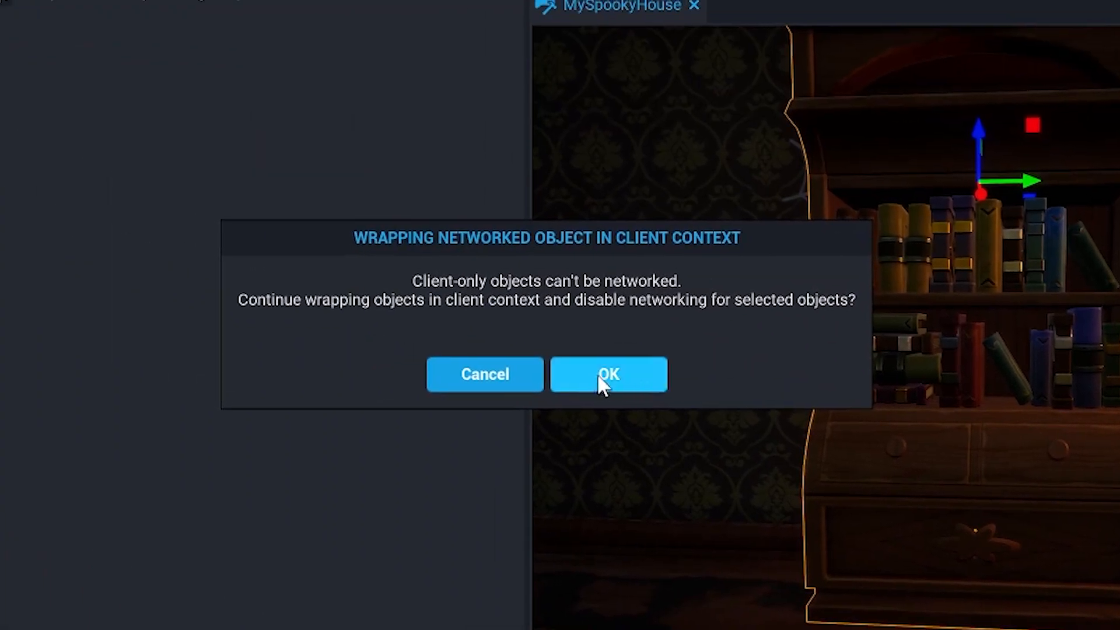
click(603, 376)
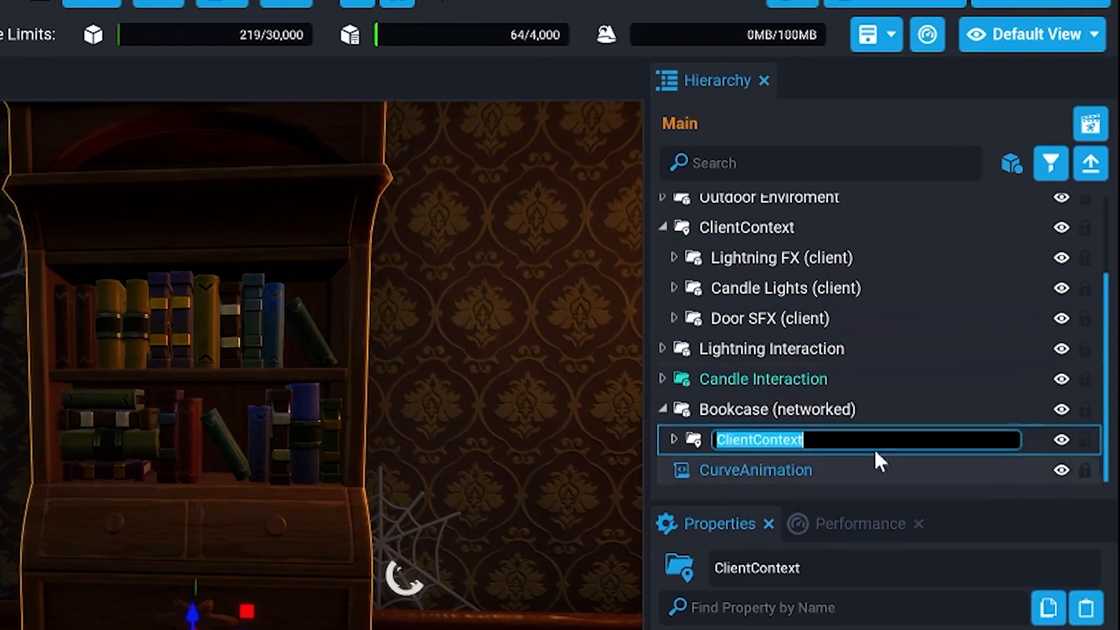
text(ClientContext (networked))
key(Return)
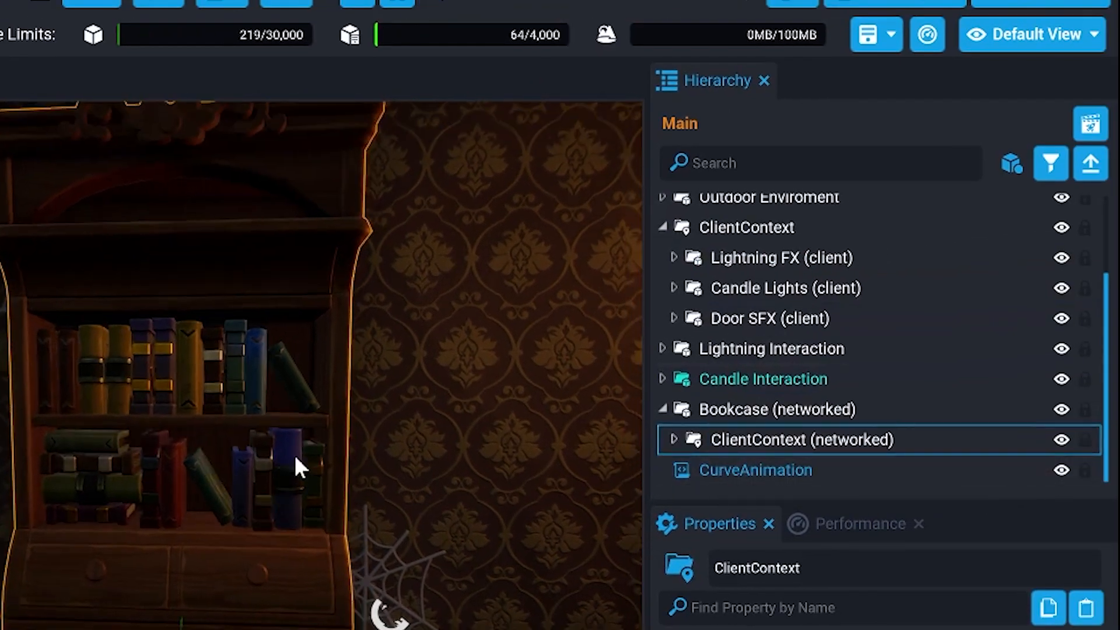
Test the bookcase with its new client context in preview mode.
click(779, 409)
click(795, 437)
click(791, 419)
click(793, 438)
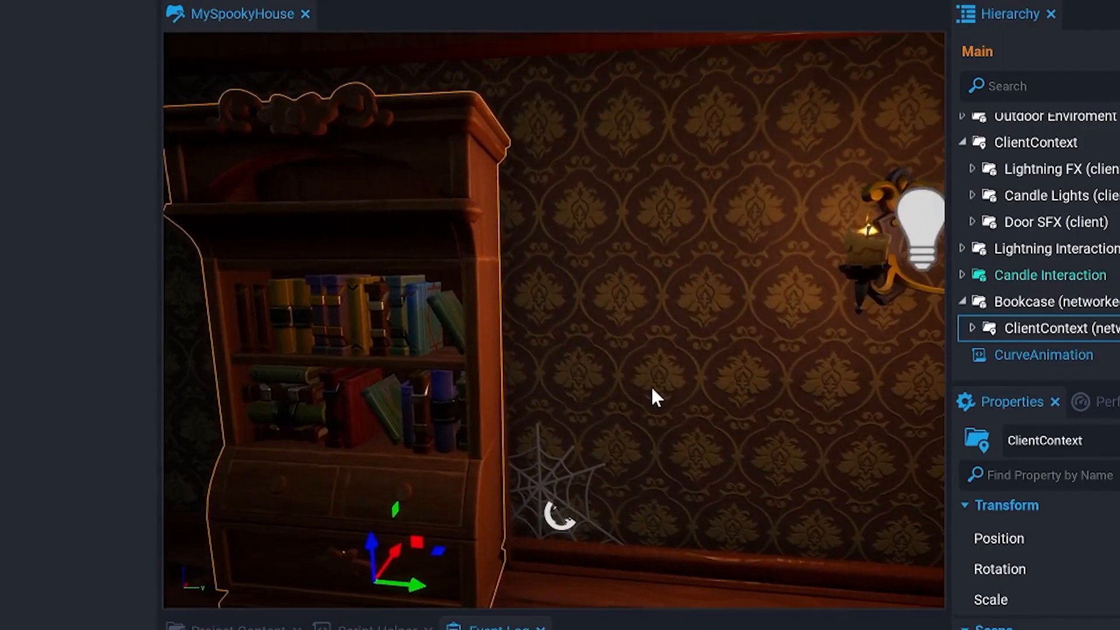
key(equal)
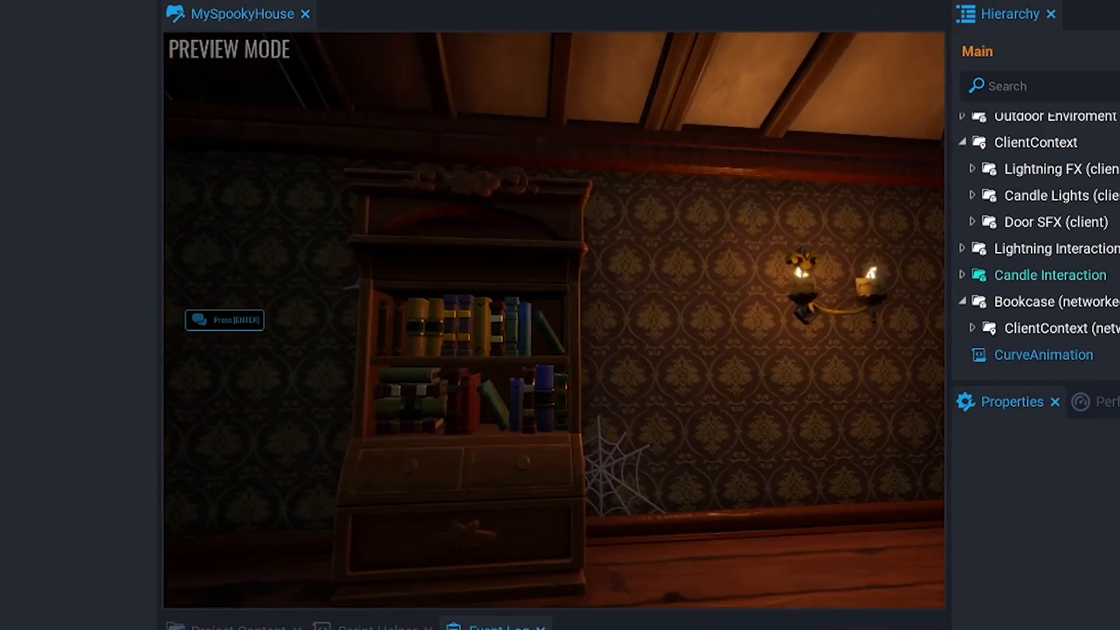
key(equal)
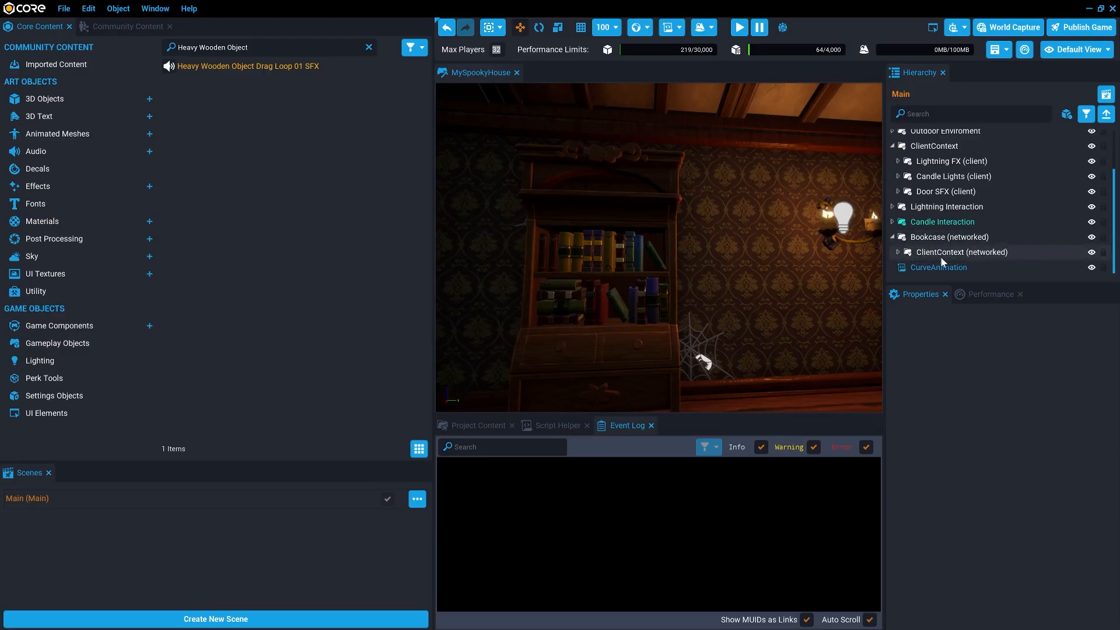
Create a new static context inside the Bookcase group and add a Cube - Bottom-Aligned object to it.
right_click(941, 237)
mouse_move(712, 424)
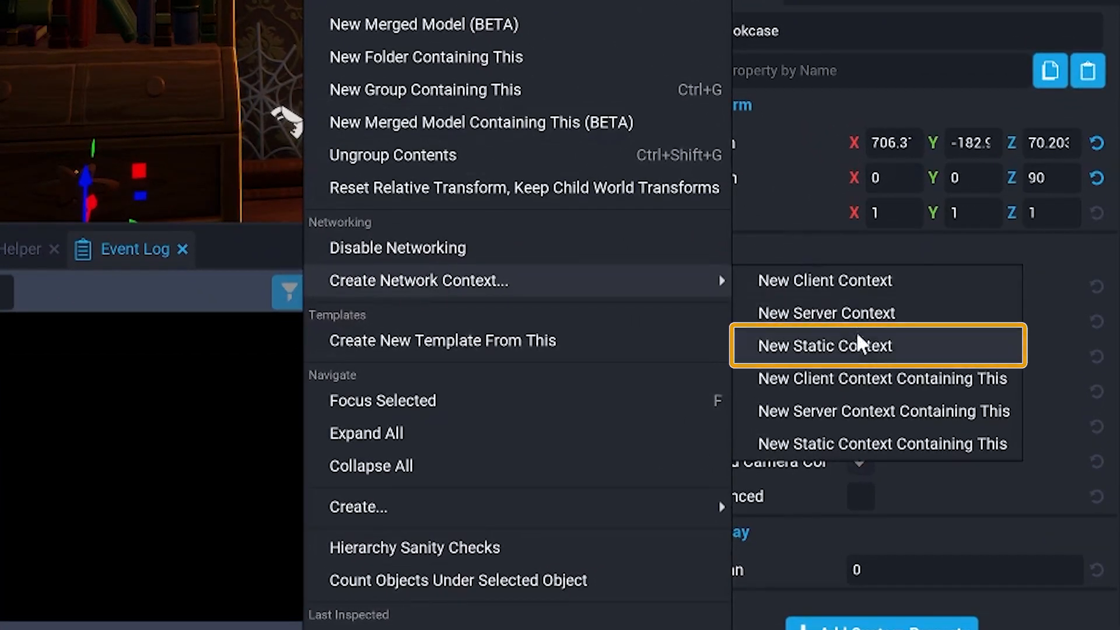
click(857, 336)
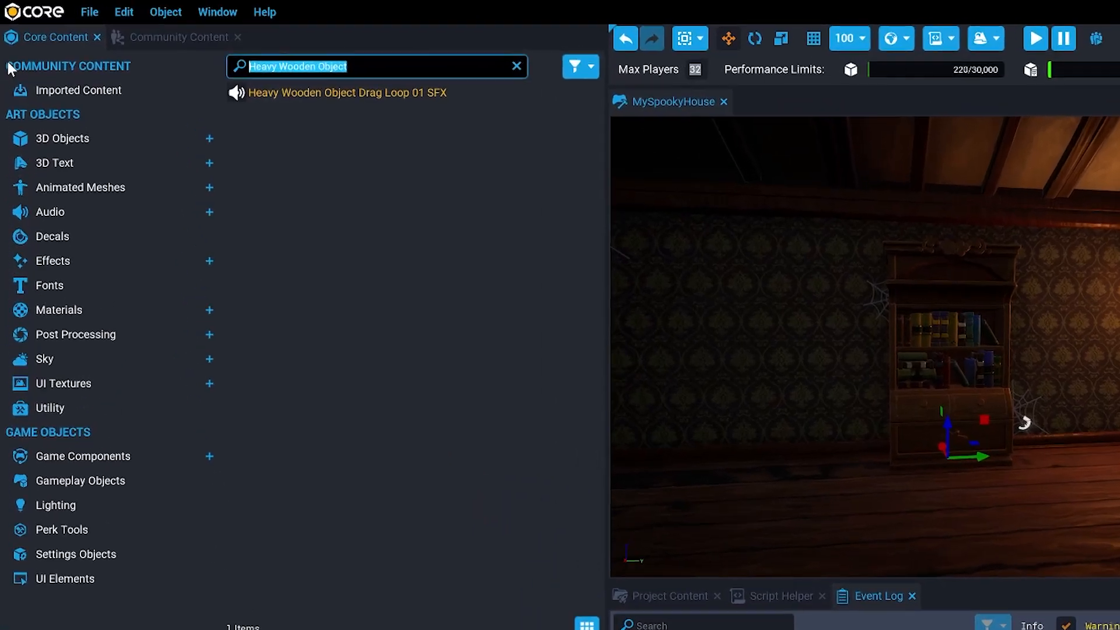
text(c)
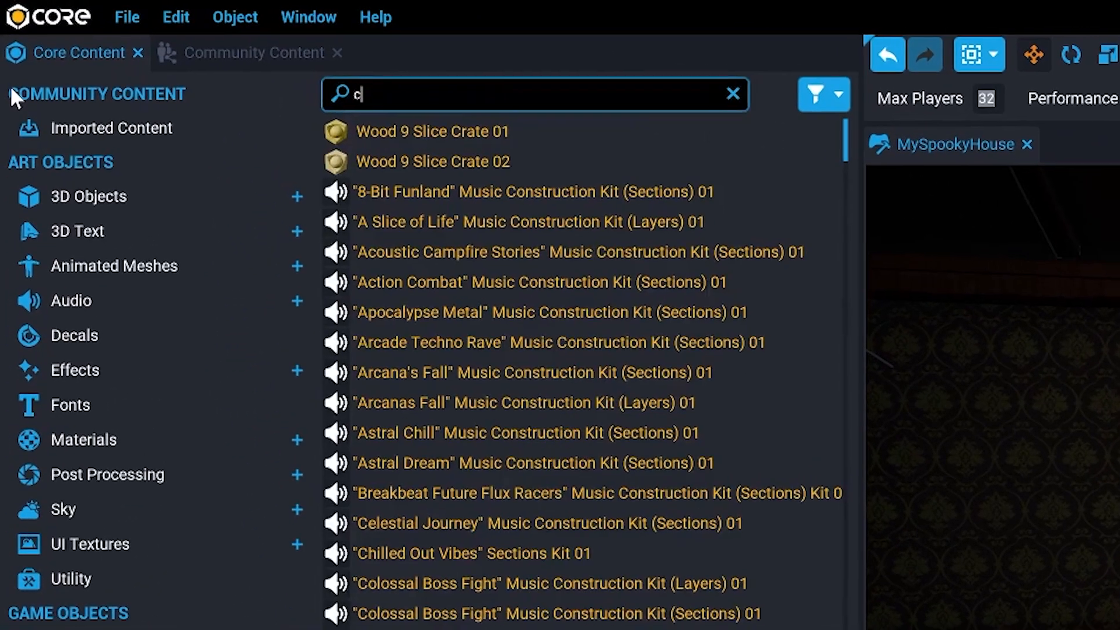
text(ube)
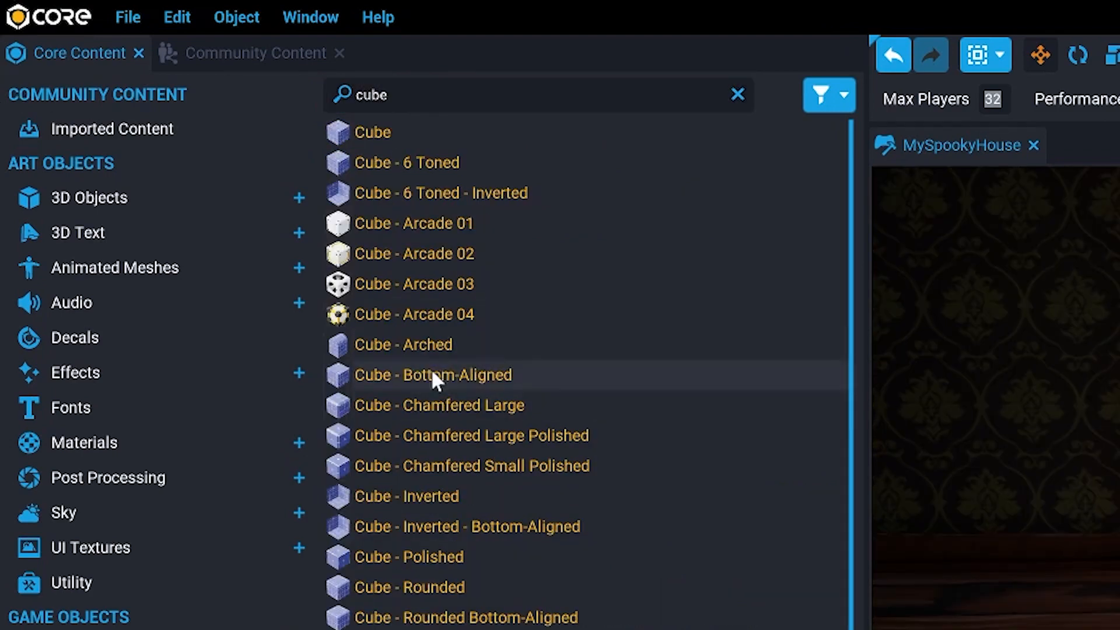
drag(424, 373, 795, 442)
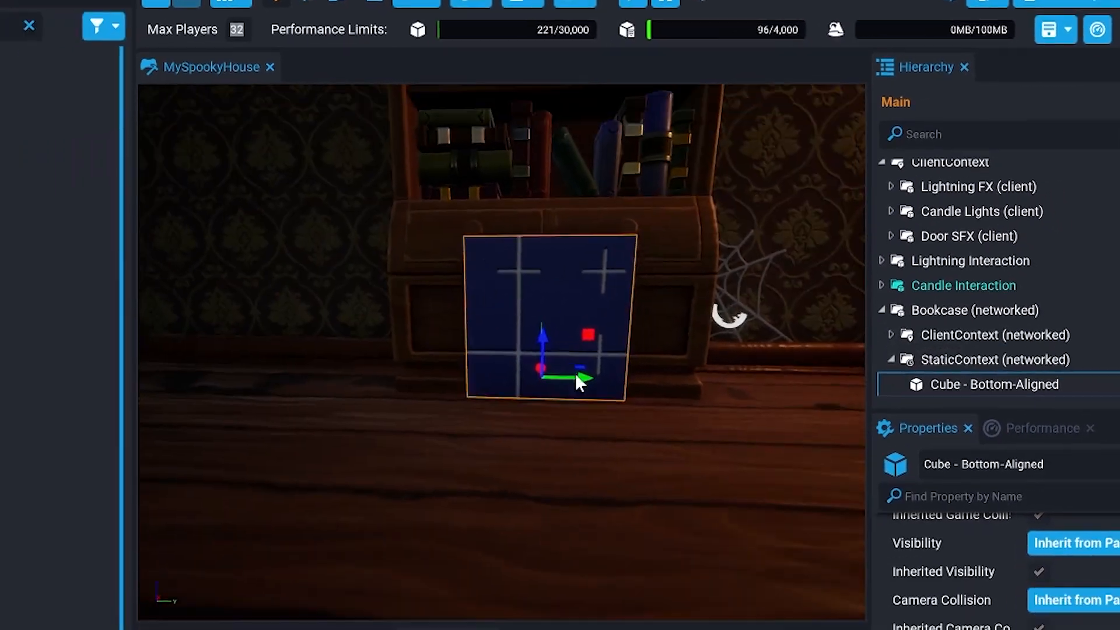
Scale the bottom-aligned cube up to about the height of the bookcase as its collision shape.
scroll(400, 348, down, 5)
middle_drag(708, 261, 665, 460)
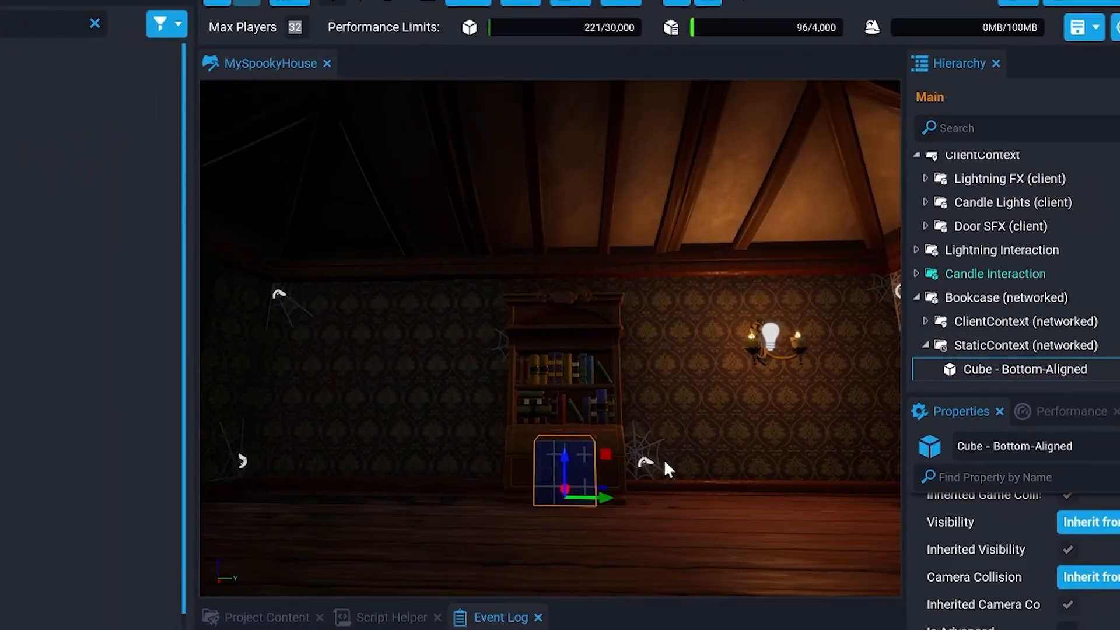
key(r)
drag(564, 429, 567, 383)
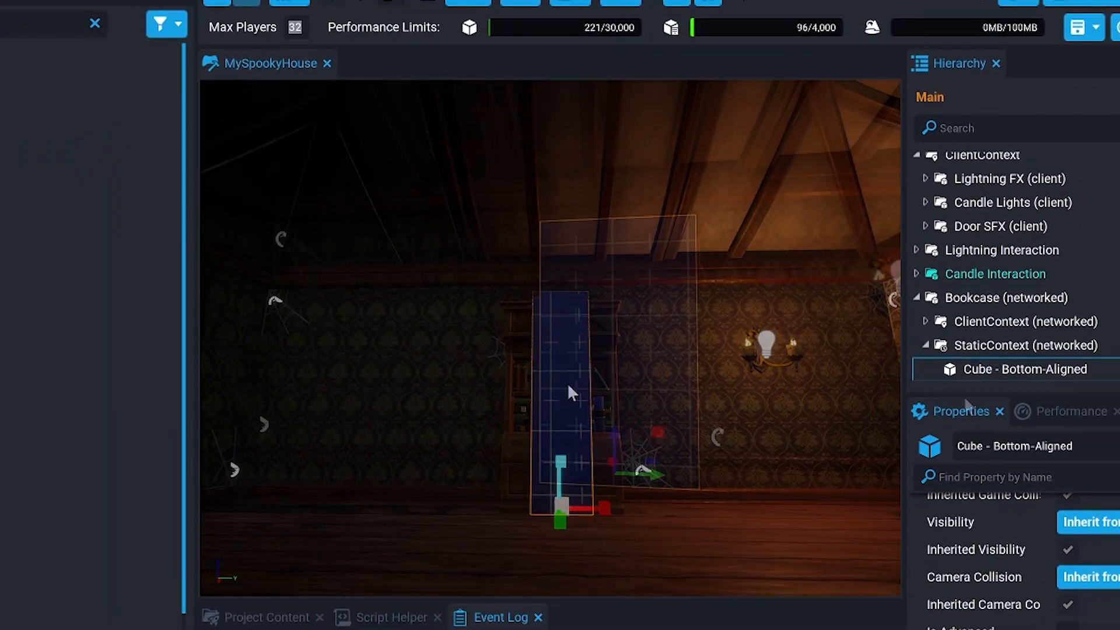
Set the Visibility of the Bookcase's StaticContext to Force Off.
click(1003, 345)
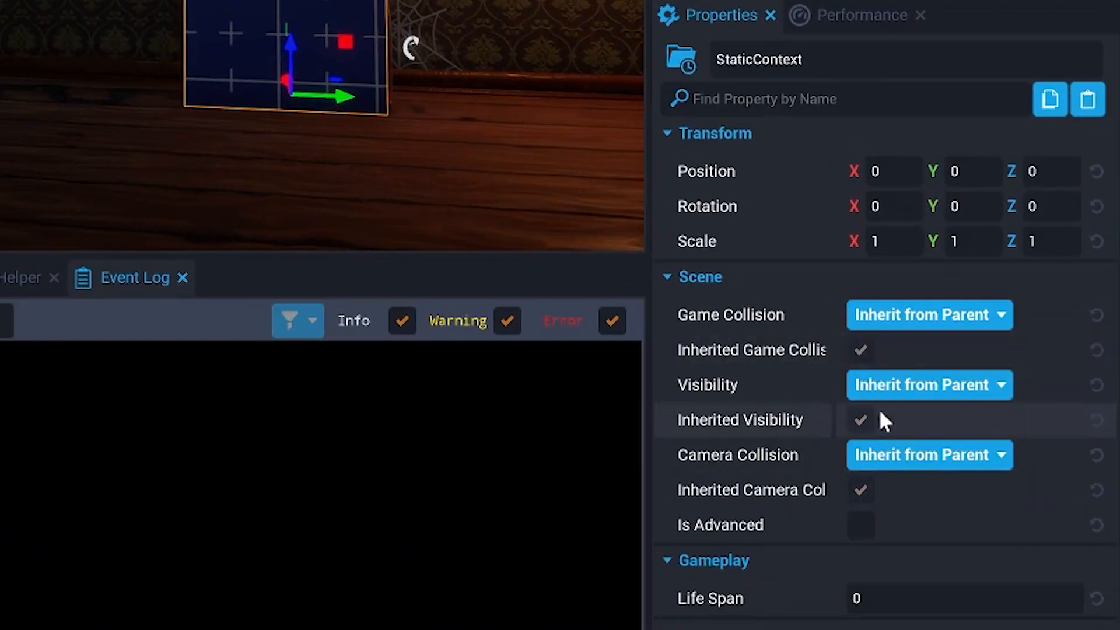
click(900, 386)
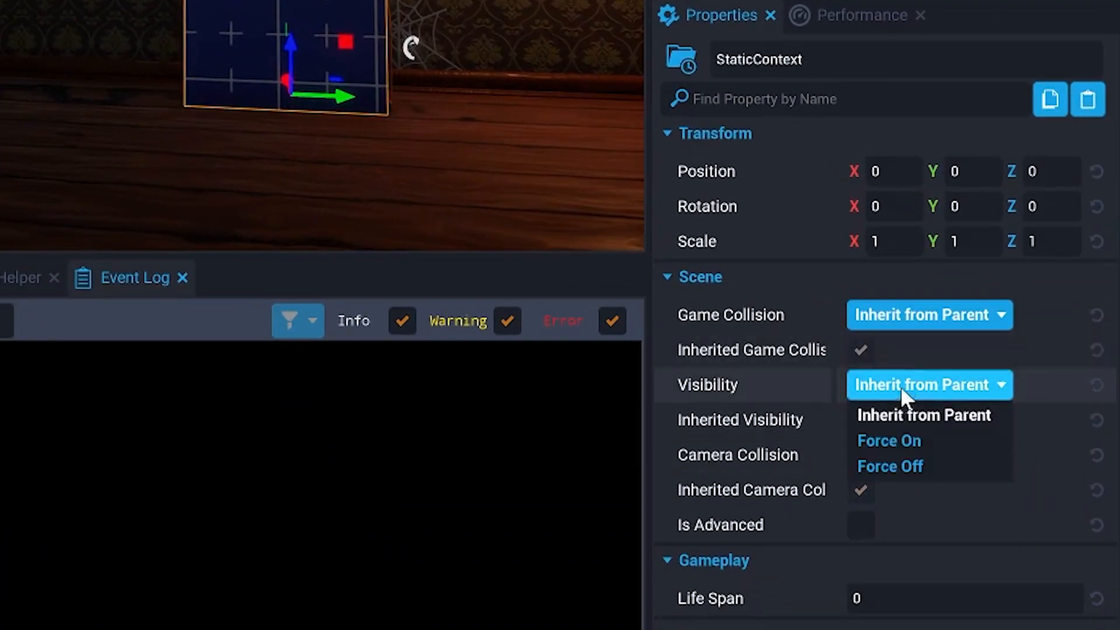
click(905, 462)
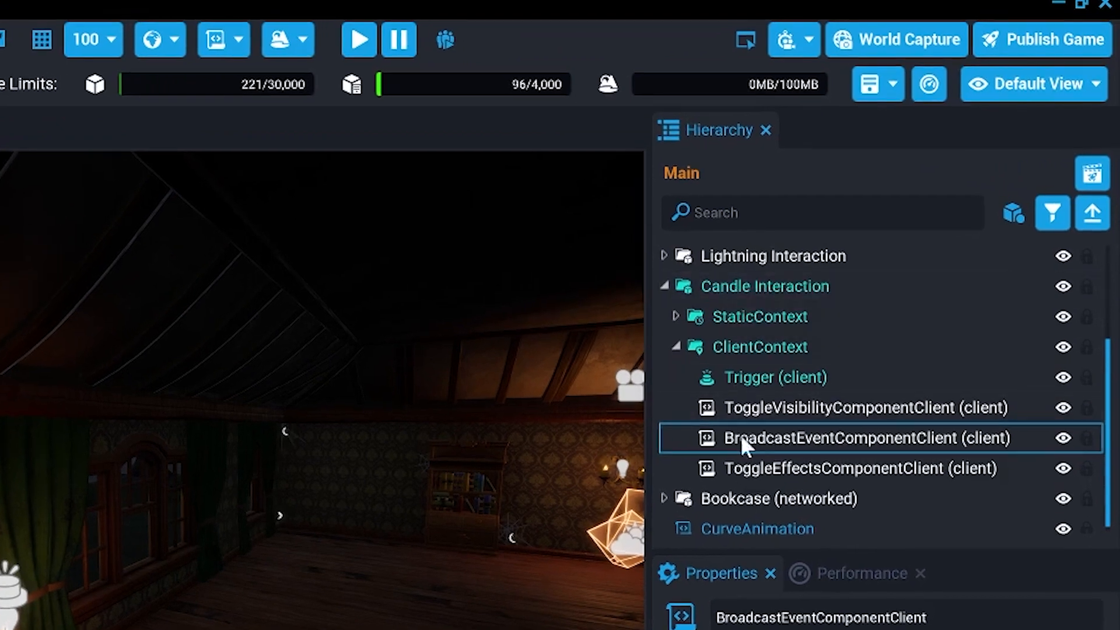
Enable BroadcastToServer on the Candle Interaction's BroadcastEventComponentClient.
click(767, 419)
click(771, 435)
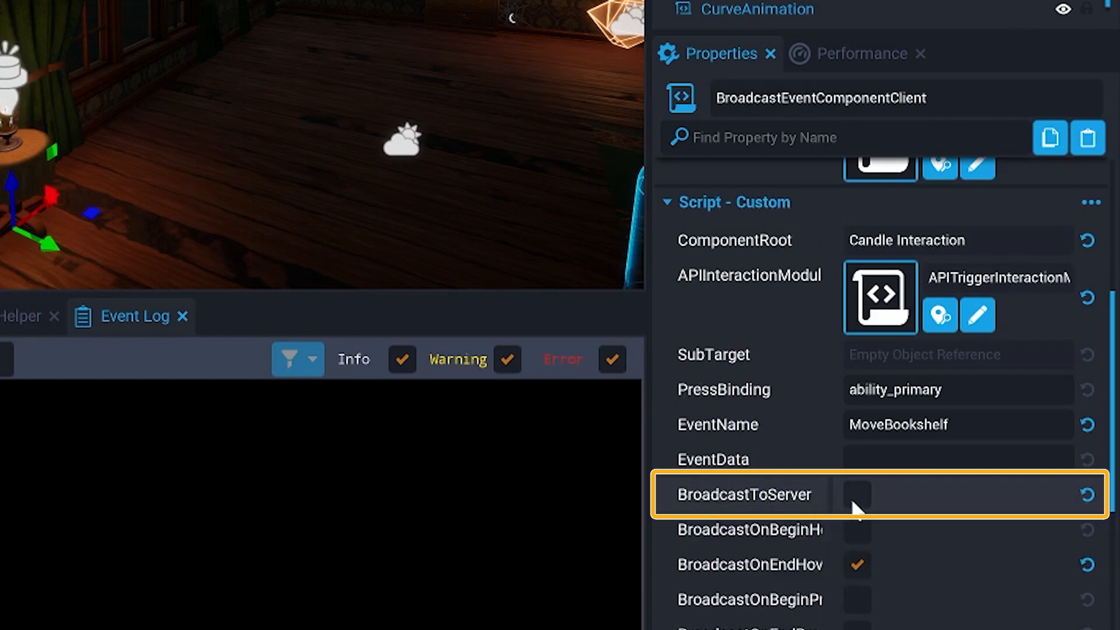
click(853, 500)
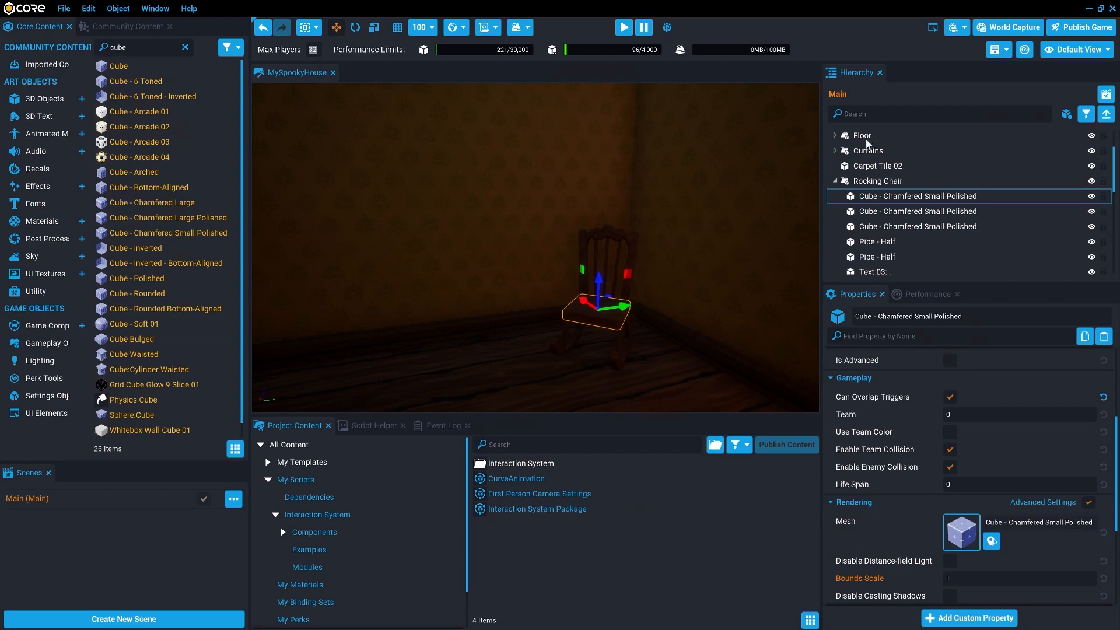
Move the Rocking Chair group into the ClientContext and add the CurveAnimation template there as well.
click(835, 180)
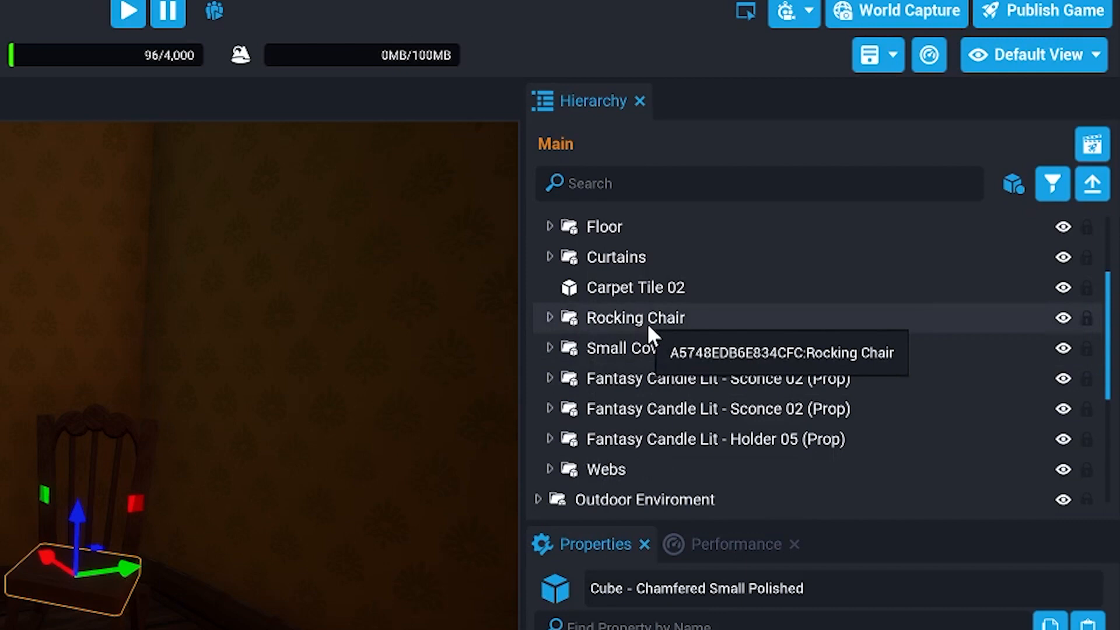
mouse_move(649, 317)
mouse_down()
mouse_move(670, 314)
mouse_move(643, 292)
mouse_move(650, 316)
mouse_up()
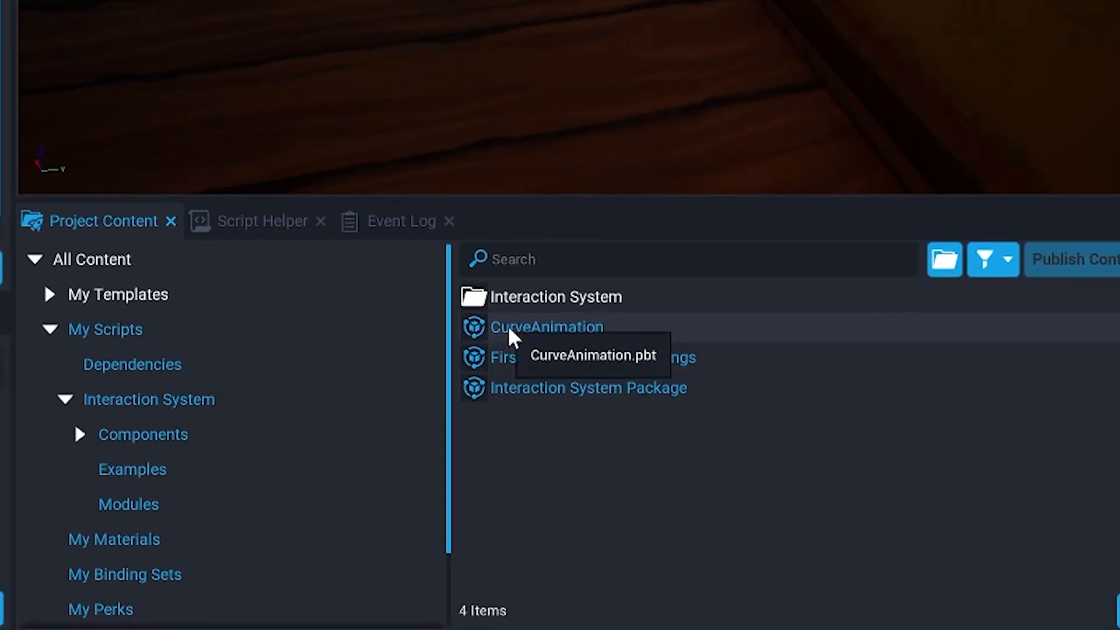
drag(508, 324, 649, 254)
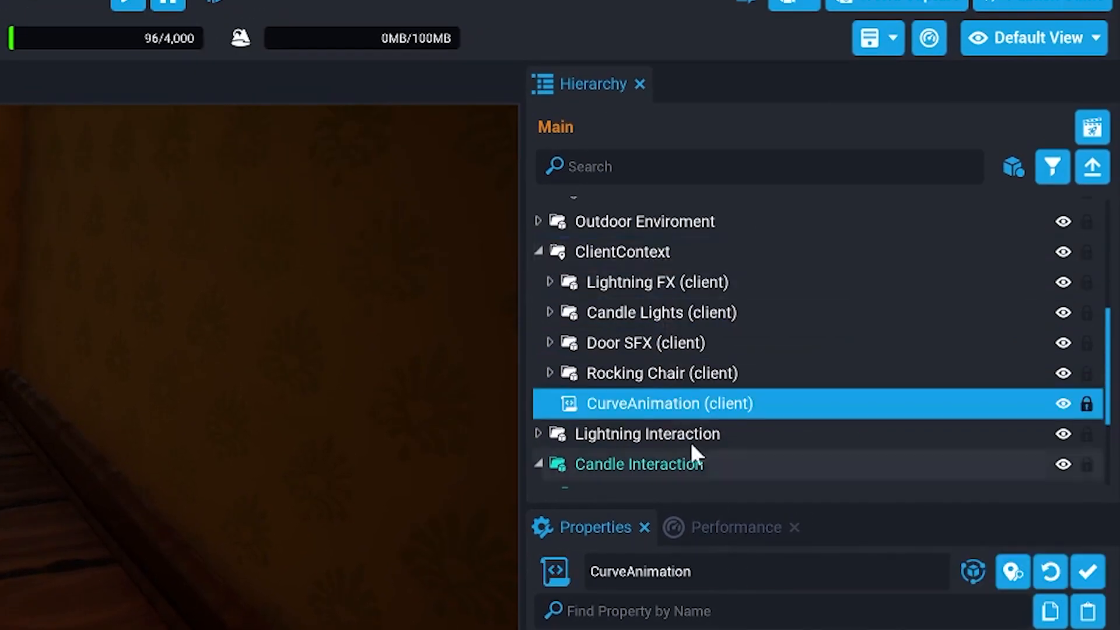
Assign the Rocking Chair as CurveAnimation's Object, enable ShouldLoop and PlayOnStart, and set the Duration to 3.
drag(635, 373, 851, 245)
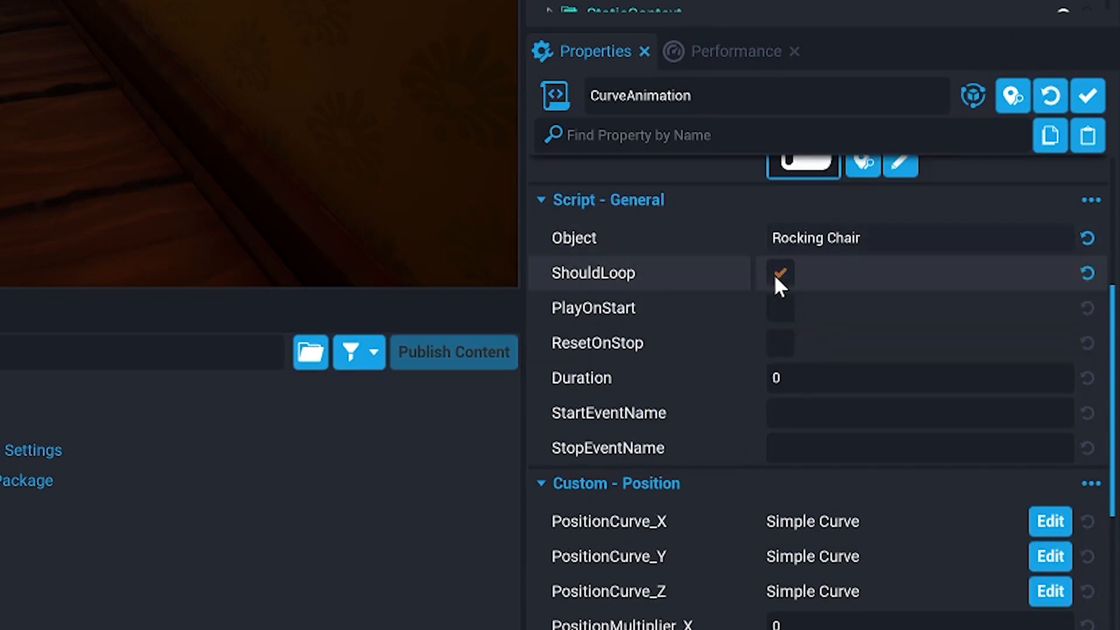
click(779, 309)
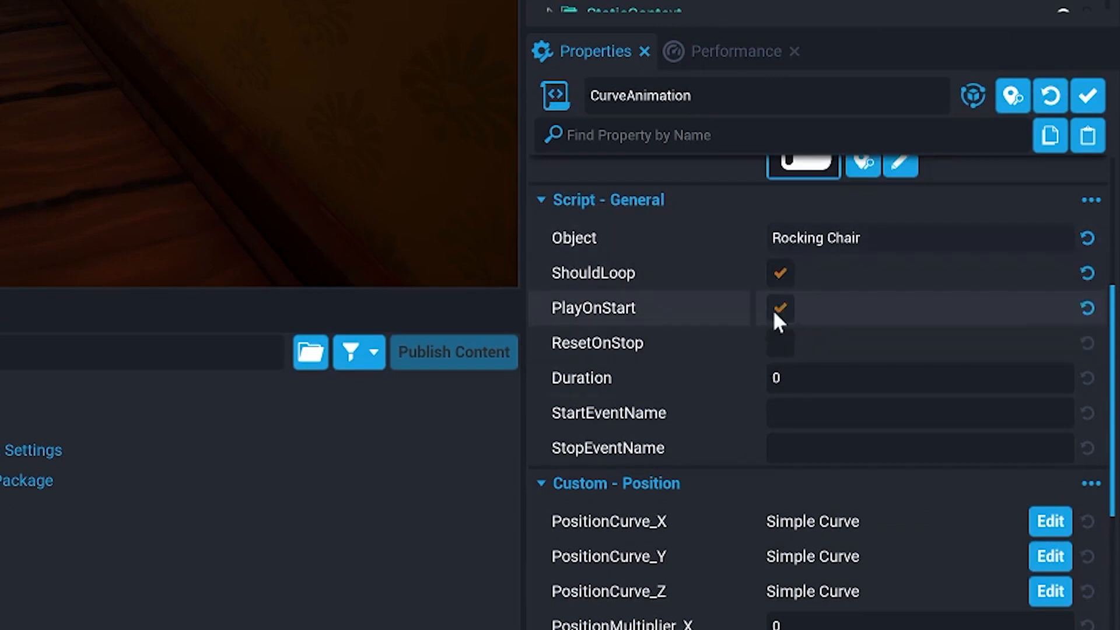
click(790, 376)
text(3)
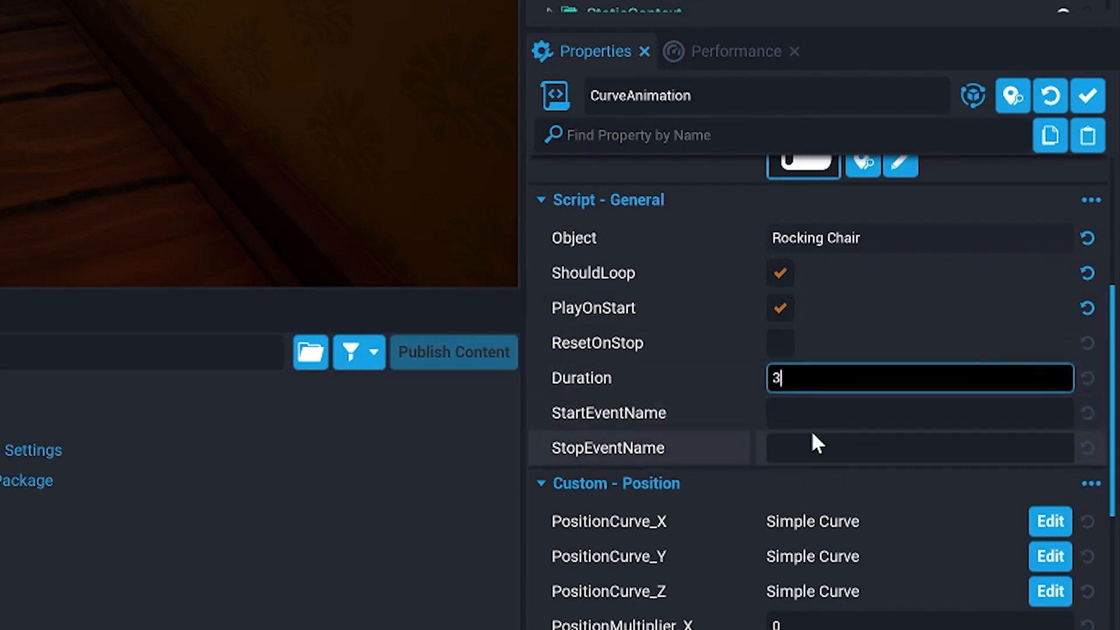
Set CurveAnimation's StartEventName to StopRocking and its StopEventName to StartRocking.
click(828, 414)
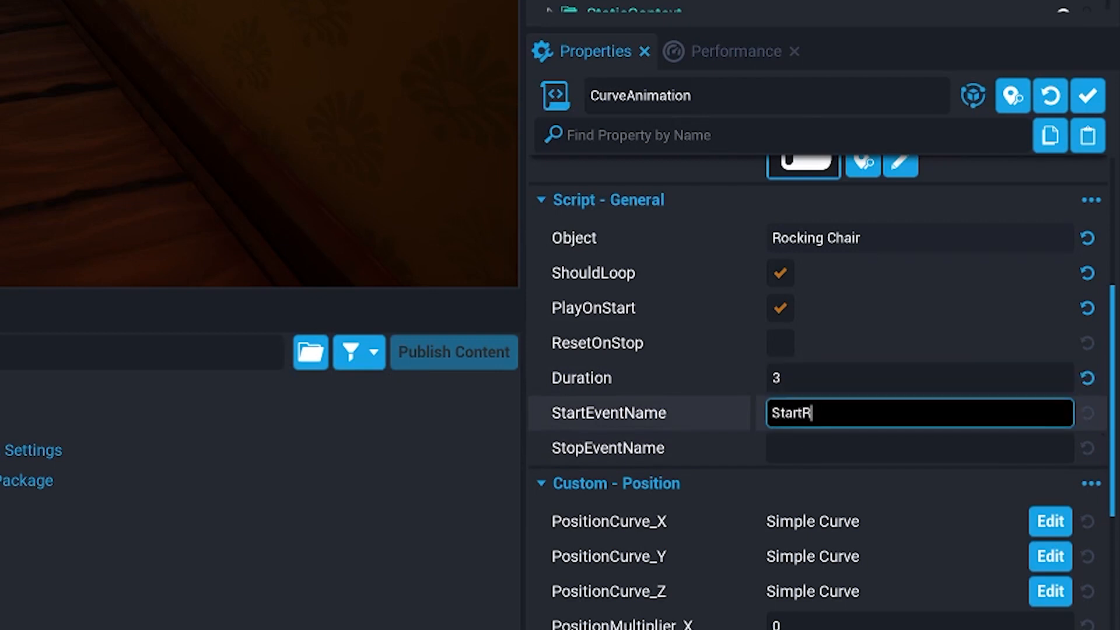
click(828, 448)
text(StopRocking)
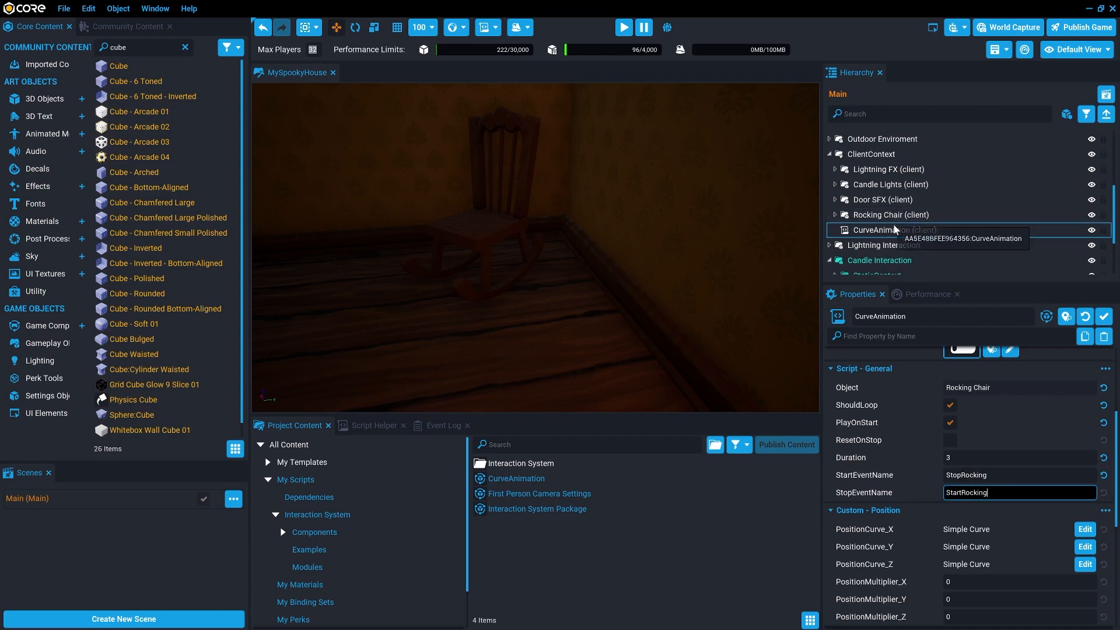
Select the Rocking Chair and switch its transform gizmo to rotation in local space.
click(890, 215)
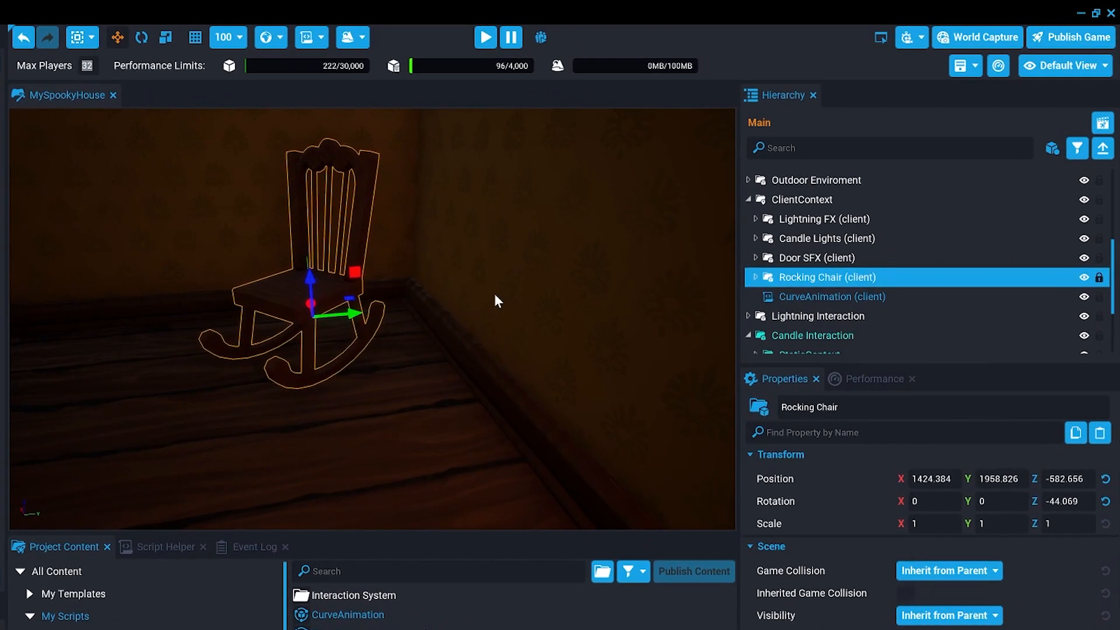
key(e)
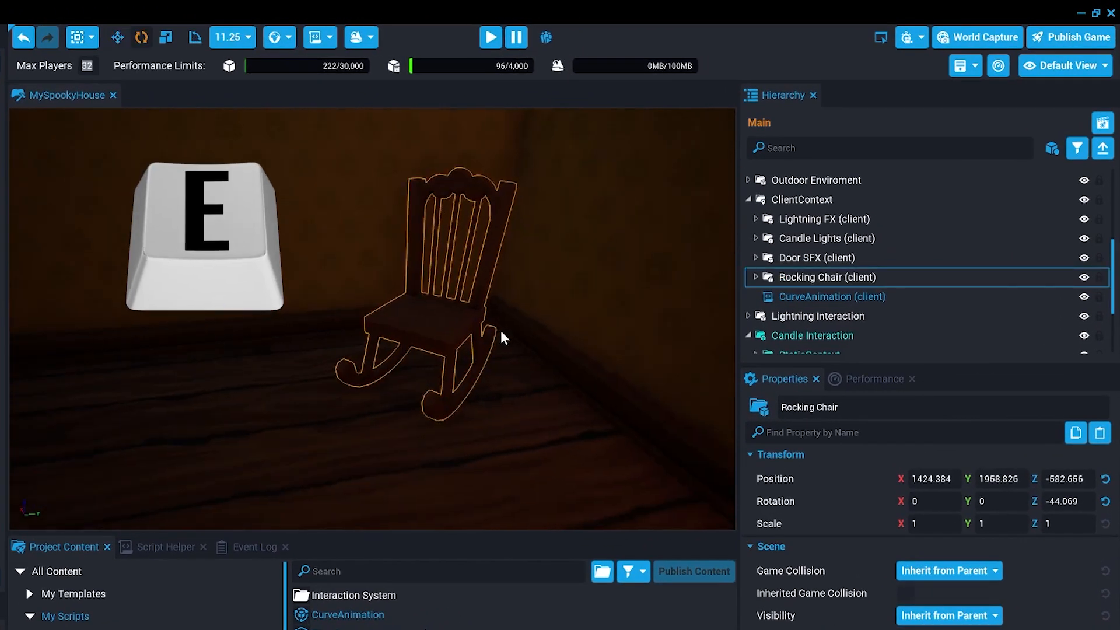
key(r)
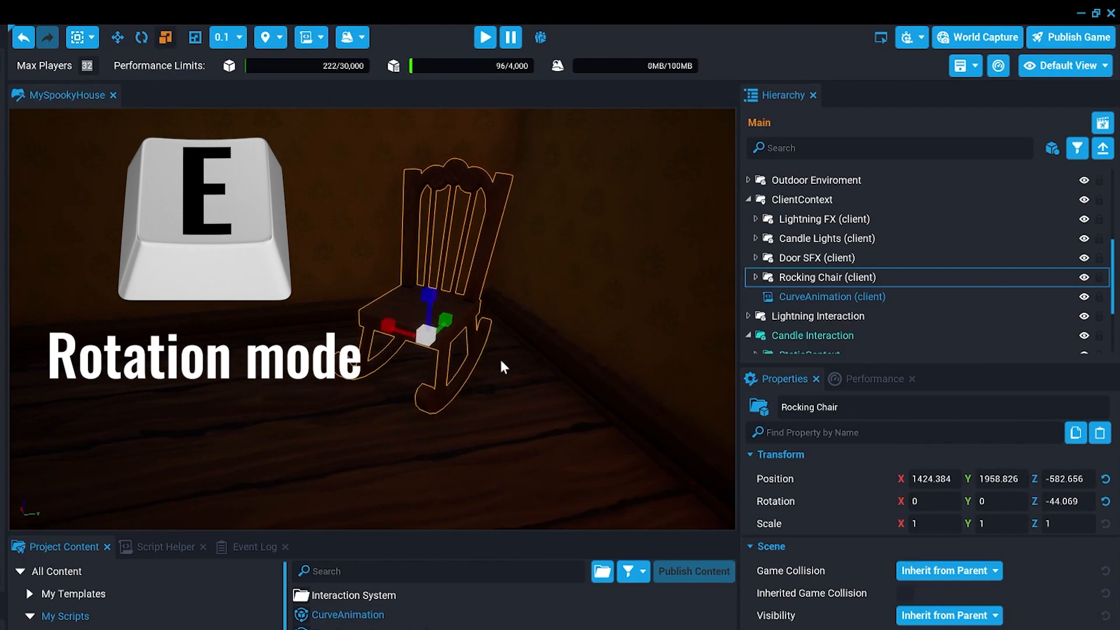
key(e)
key(r)
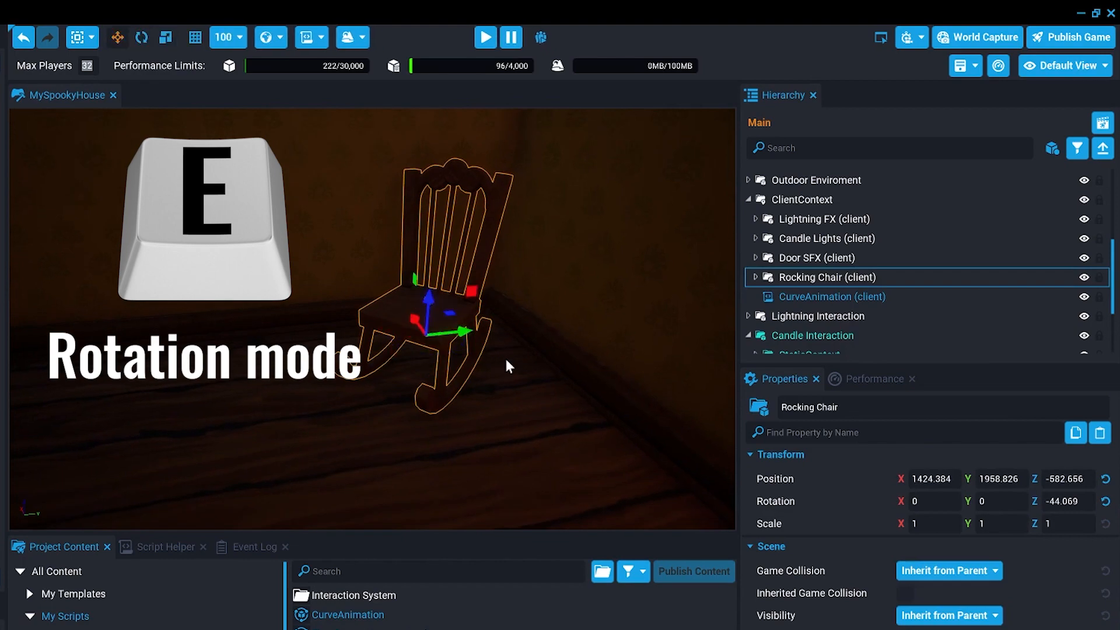
key(t)
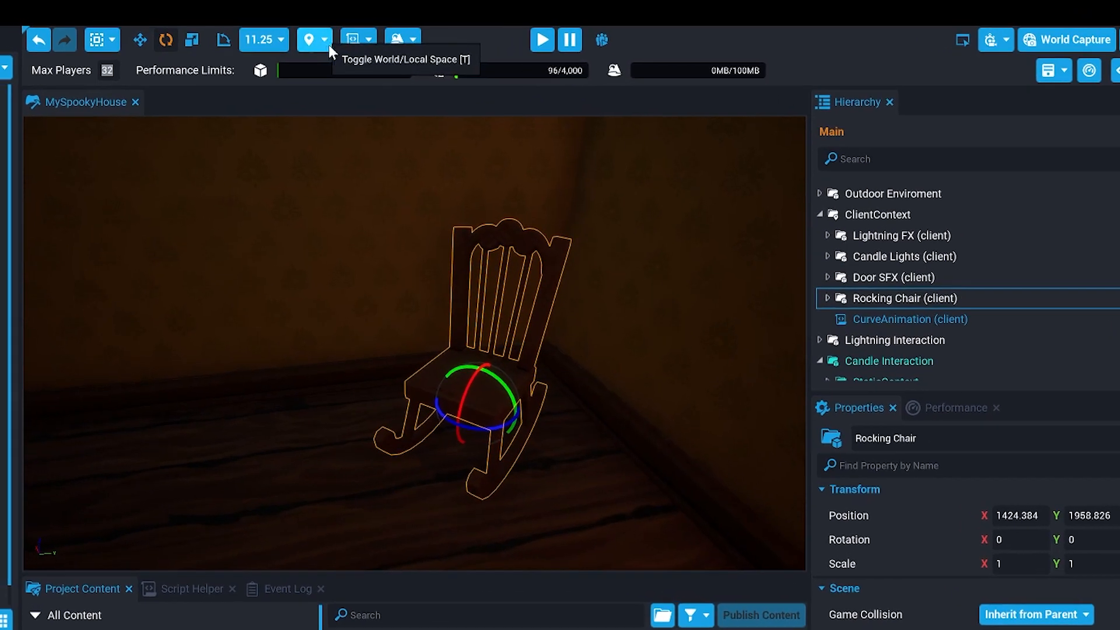
click(329, 41)
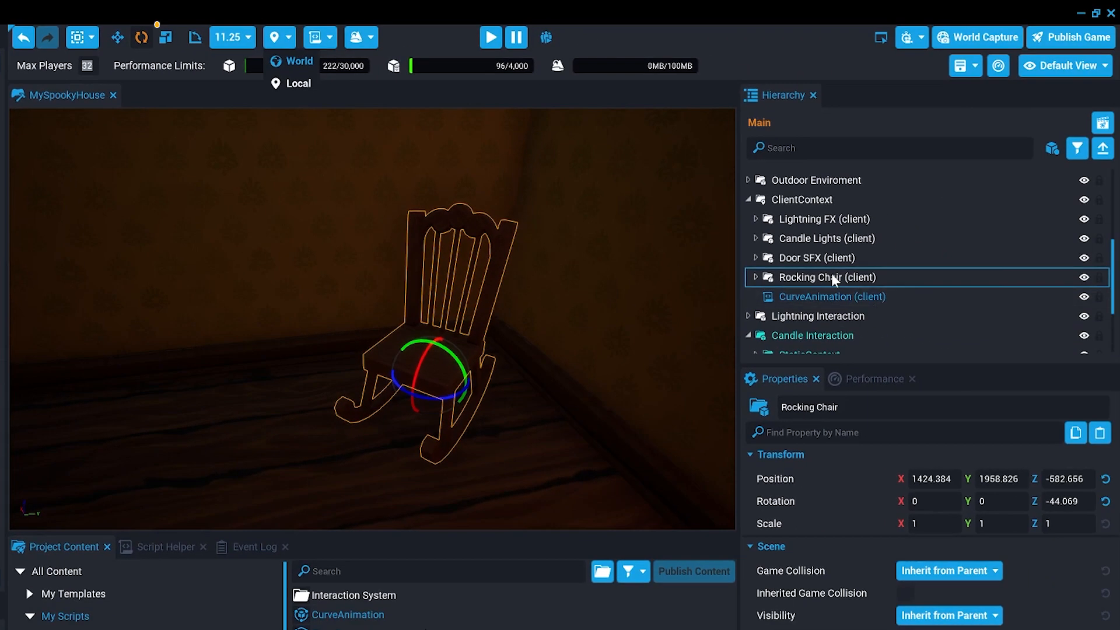
click(831, 277)
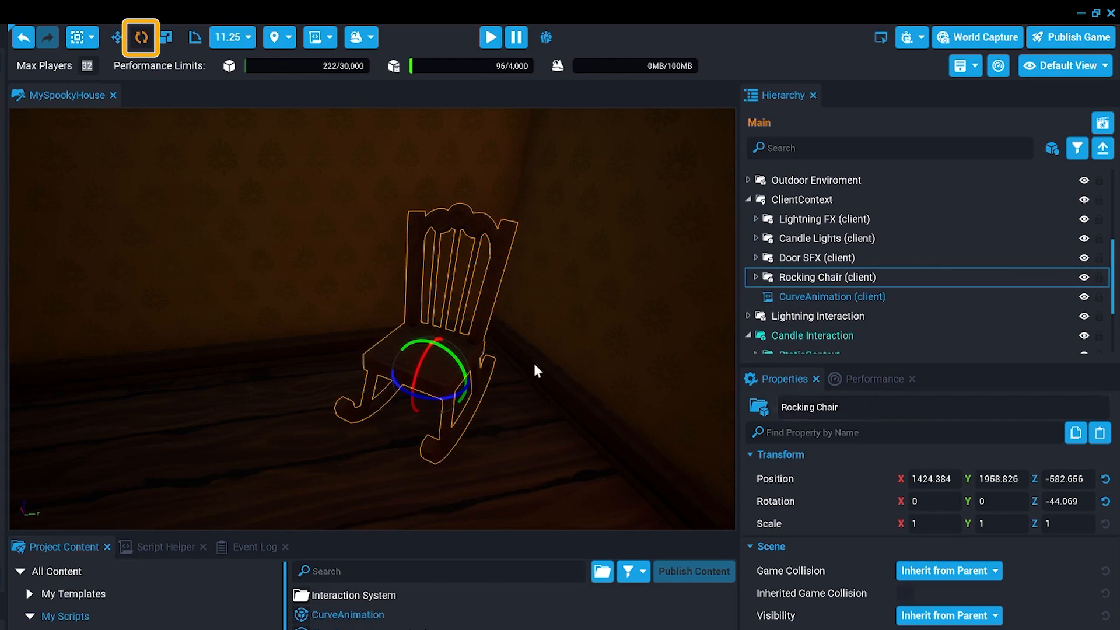
key(t)
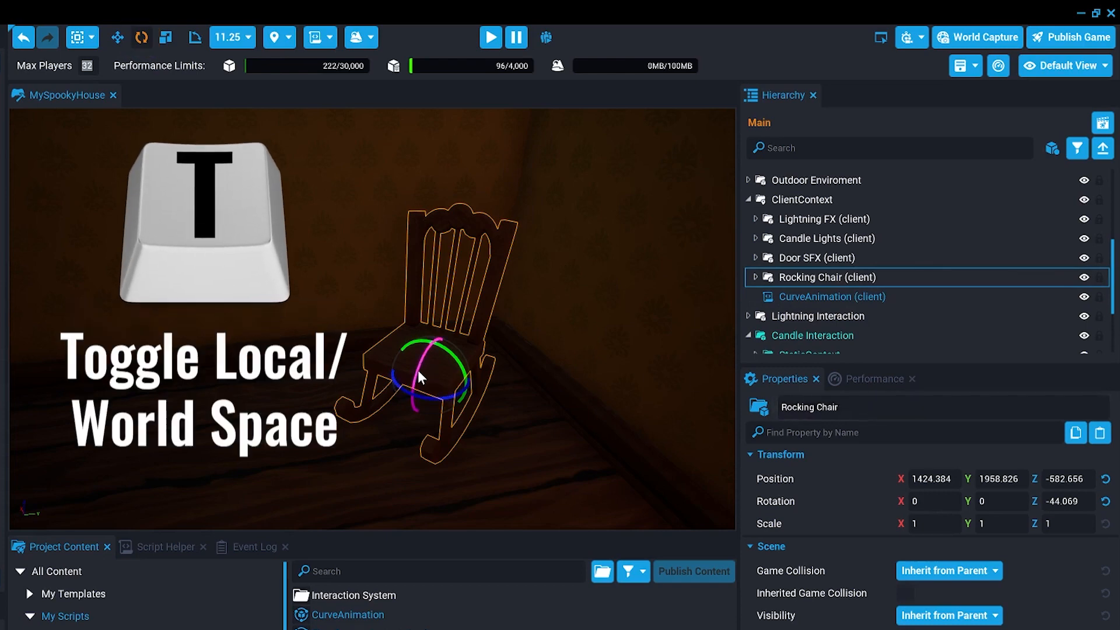
Try rotating the Rocking Chair back and forth about its local X axis to test the rocking direction.
mouse_move(417, 370)
mouse_down()
mouse_move(417, 383)
mouse_move(430, 355)
mouse_move(415, 386)
mouse_move(425, 354)
mouse_up()
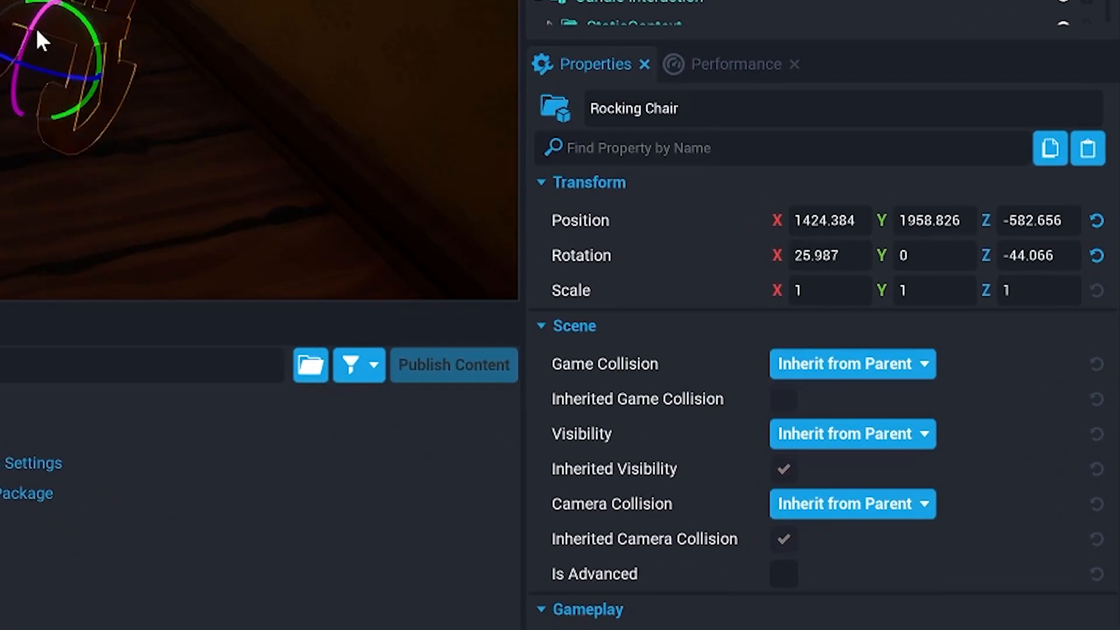
mouse_move(37, 33)
mouse_down()
mouse_move(21, 81)
mouse_move(37, 41)
mouse_up()
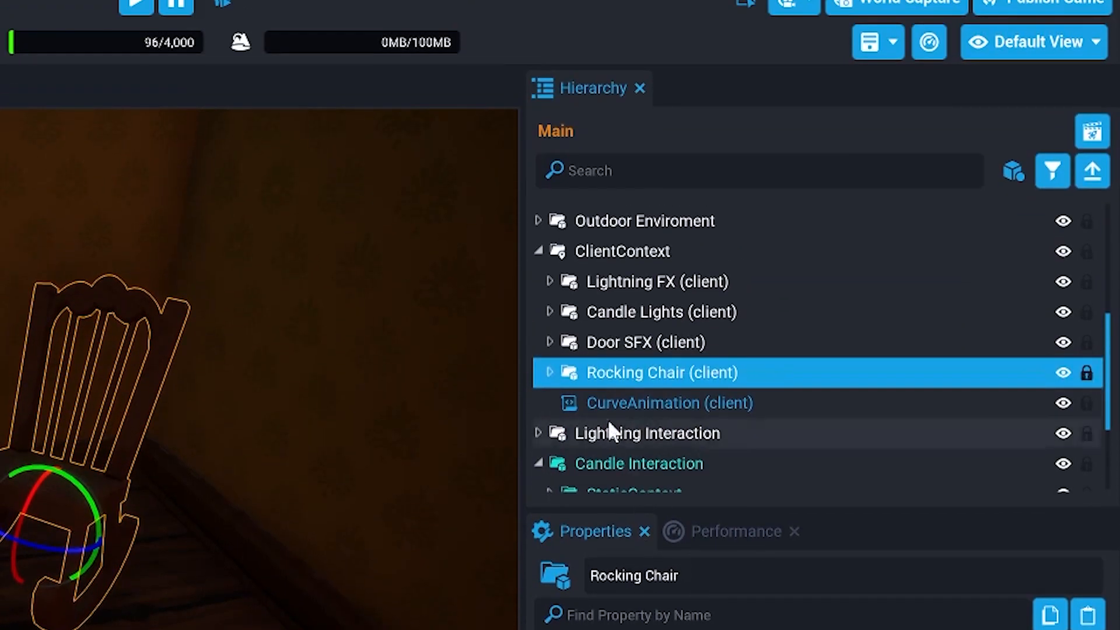
Set RotationMultiplier_X to 60 on the CurveAnimation script.
click(665, 373)
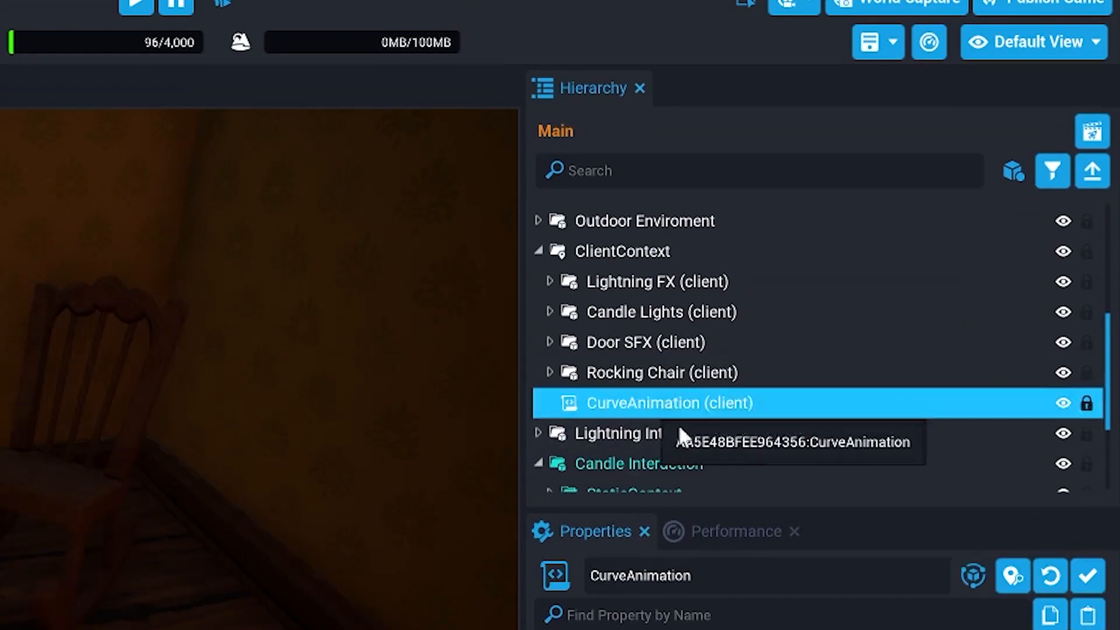
scroll(887, 440, down, 3)
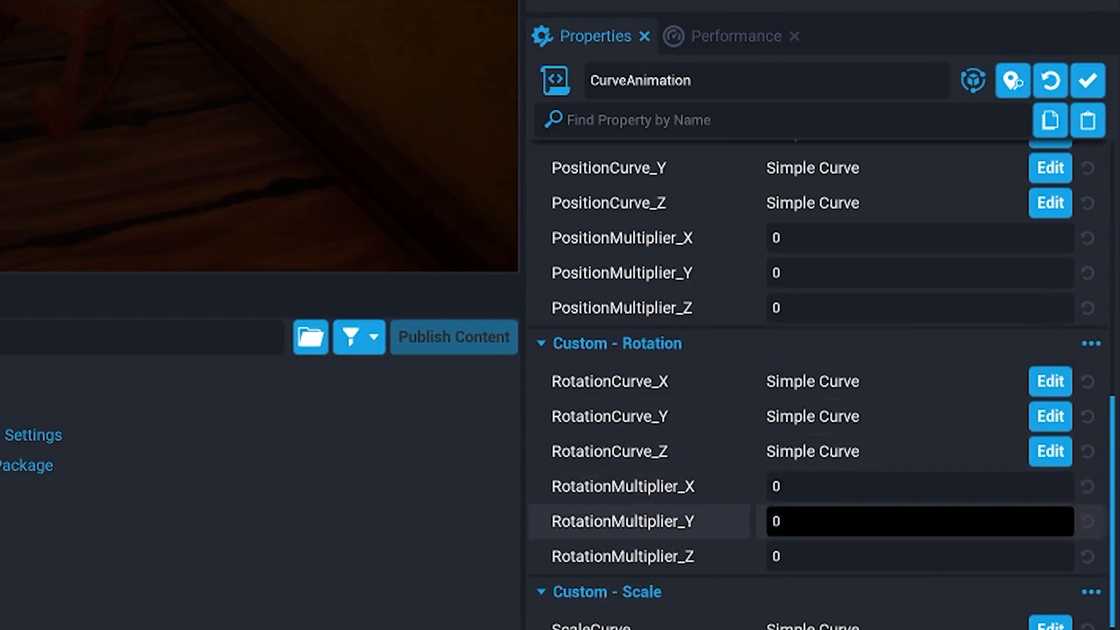
click(828, 492)
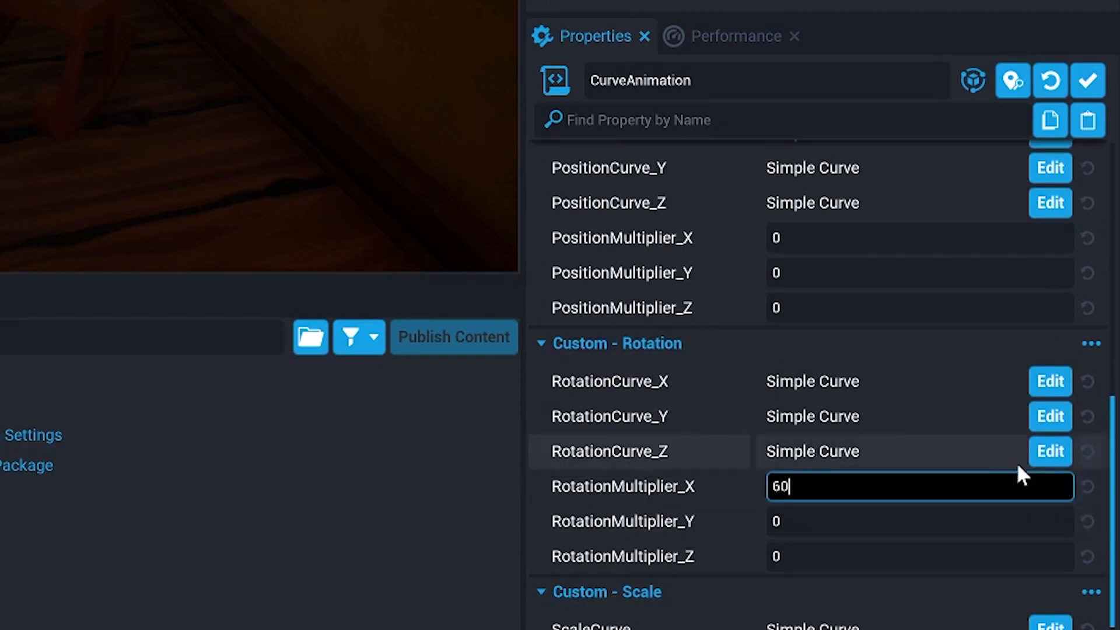
Open RotationCurve_X in the Curve Editor and apply the EaseOutIn preset.
click(1044, 382)
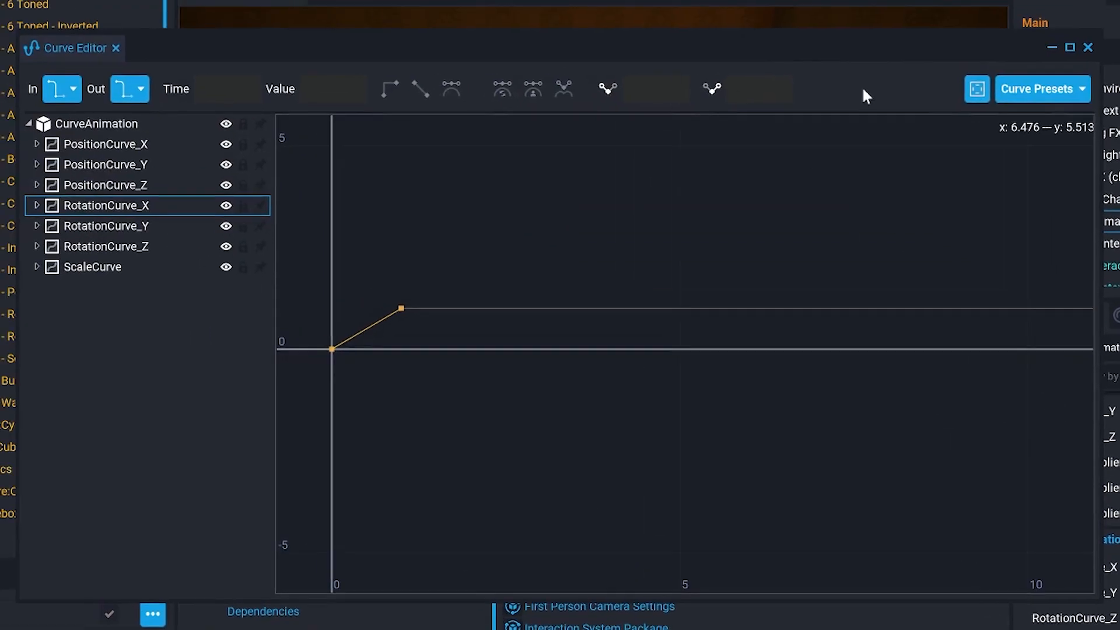
click(1044, 88)
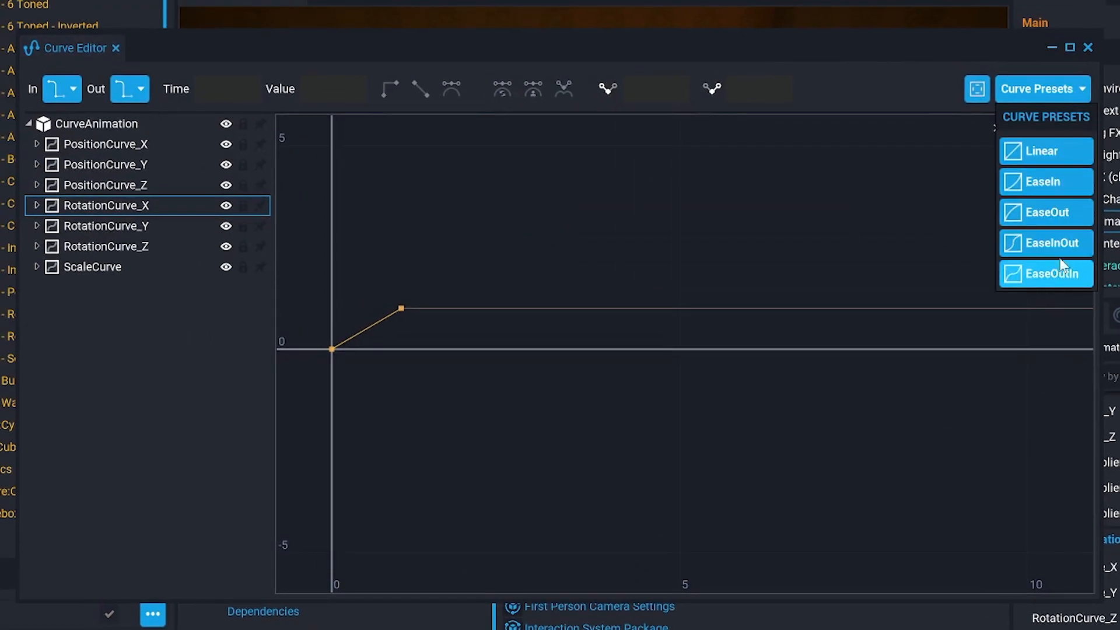
click(1038, 279)
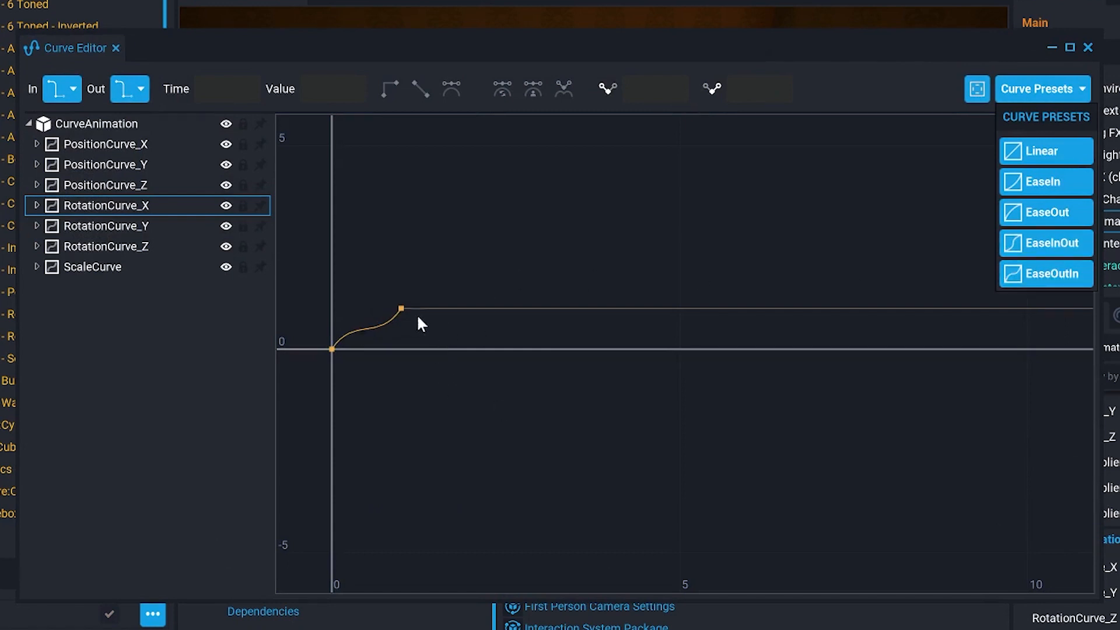
Lower the end key of RotationCurve_X to the baseline and set its value to exactly 0.
drag(401, 309, 389, 350)
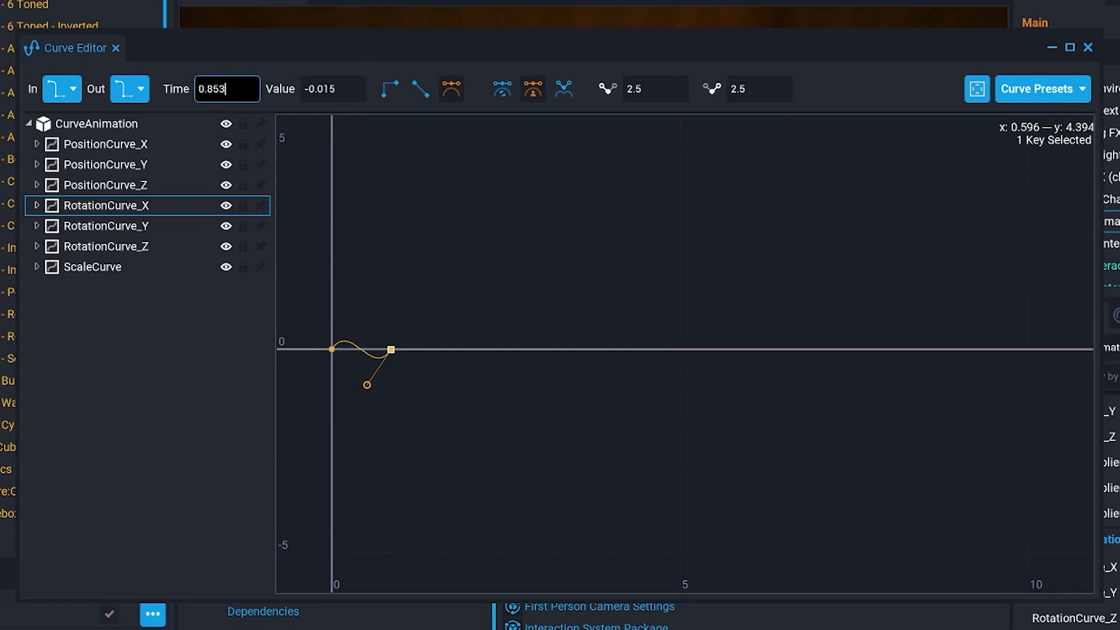
key(Tab)
text(0)
key(Return)
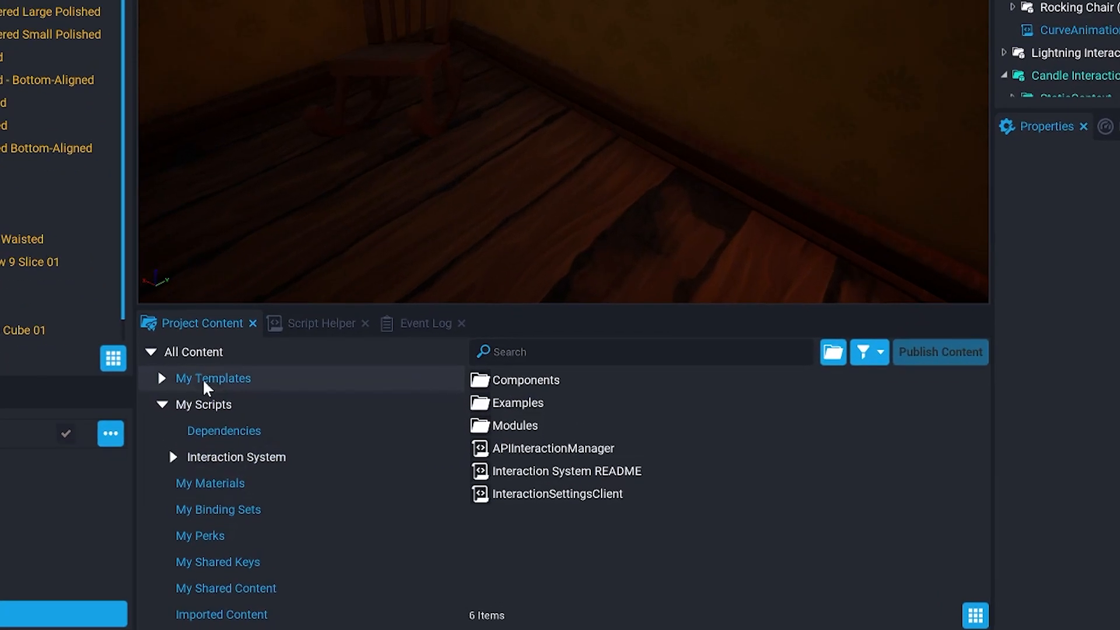
Add the Look Interaction Example template from the Interaction System's Examples to the scene.
click(268, 462)
click(269, 463)
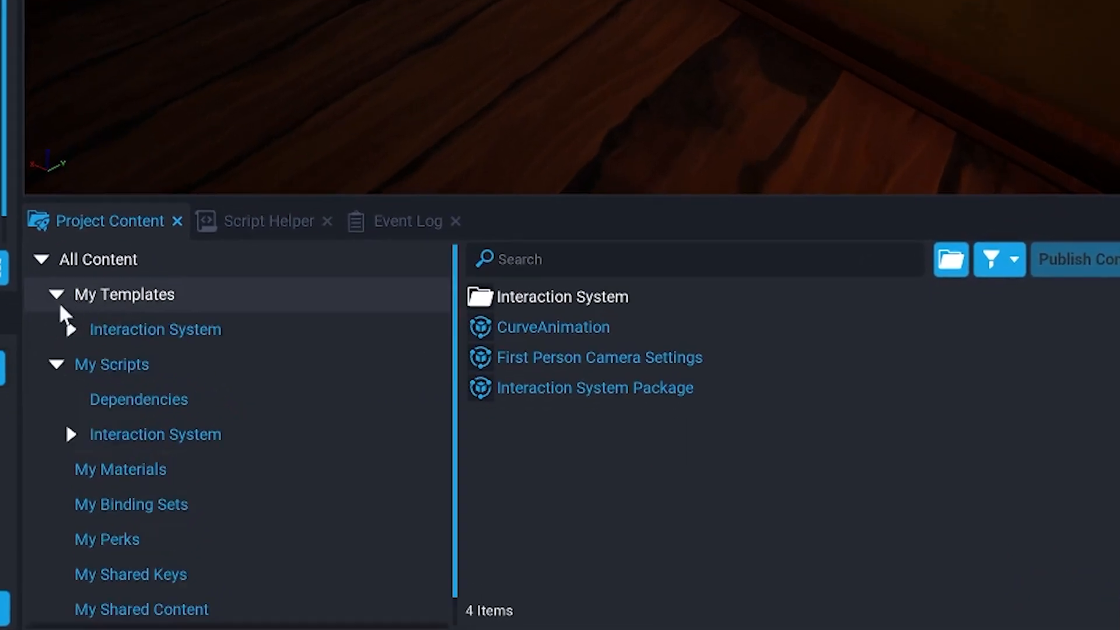
click(156, 330)
click(505, 328)
click(67, 333)
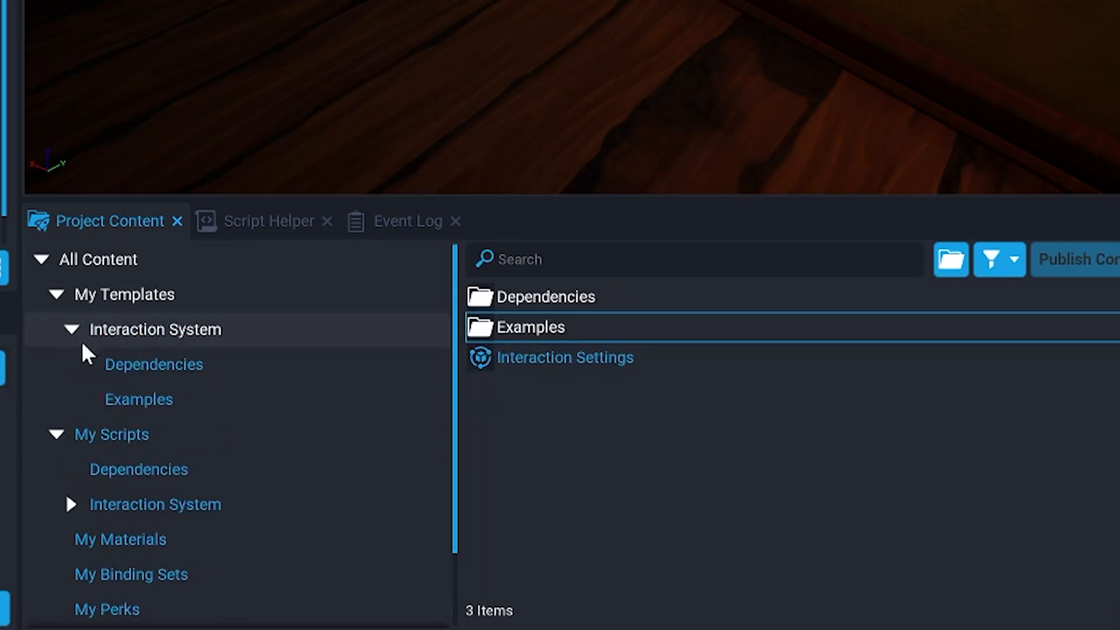
click(120, 403)
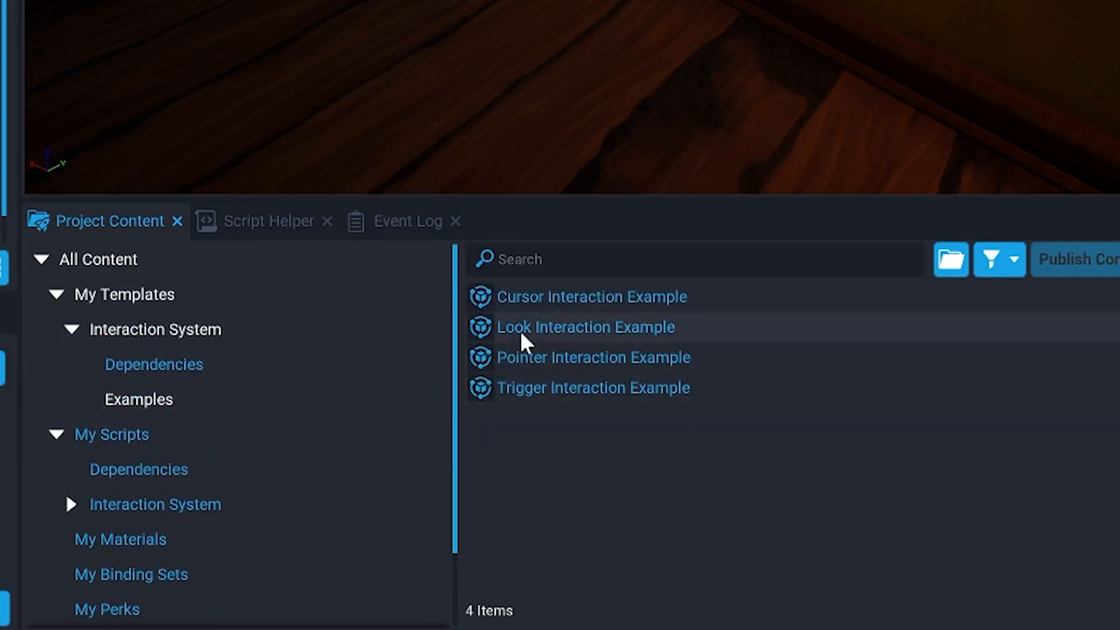
drag(521, 330, 596, 63)
scroll(558, 490, down, 5)
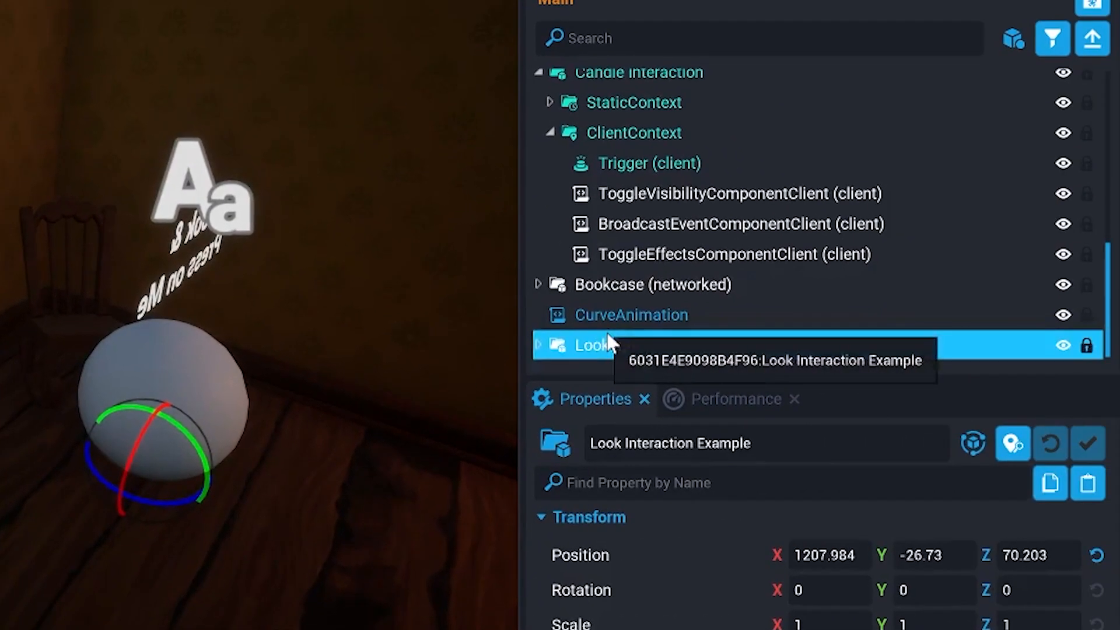
Deinstance the Look Interaction Example and abandon its template for the entire instance.
right_click(1038, 357)
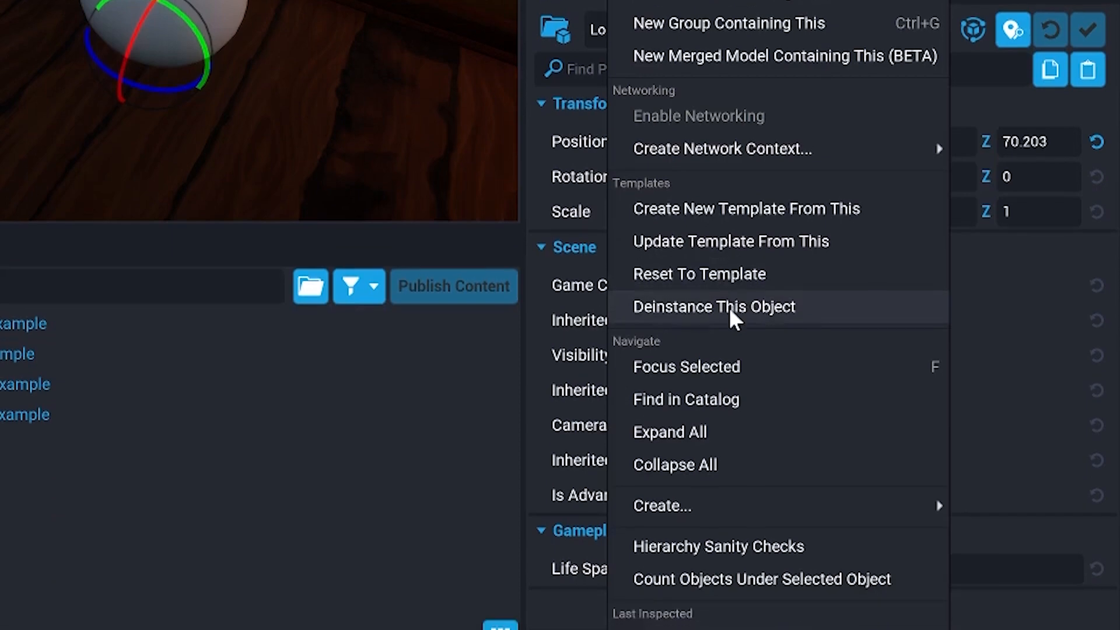
click(732, 309)
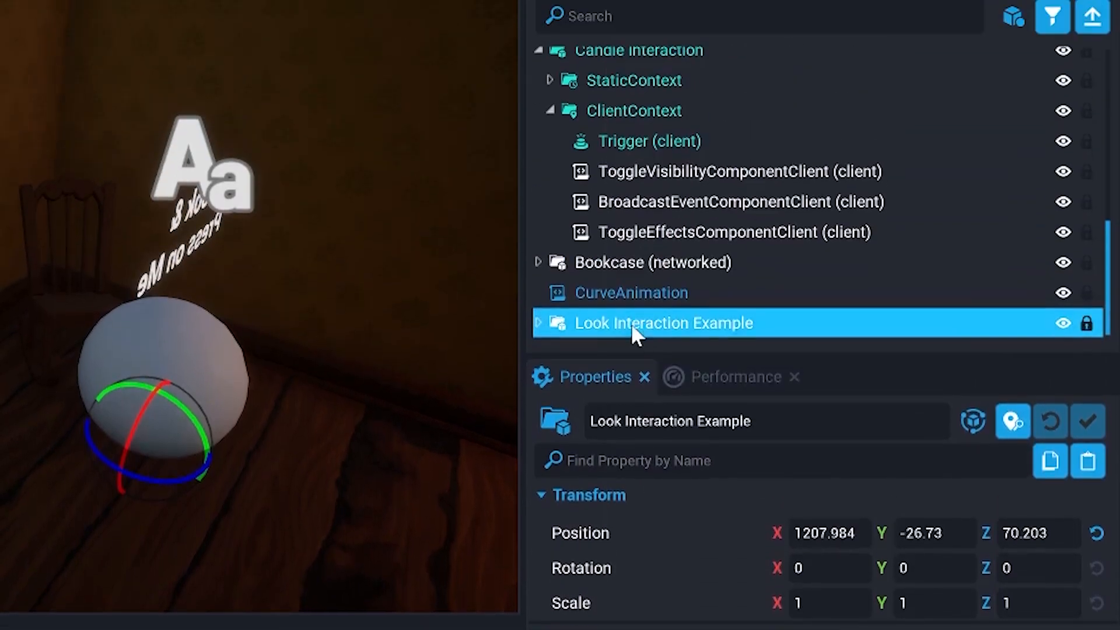
right_click(631, 323)
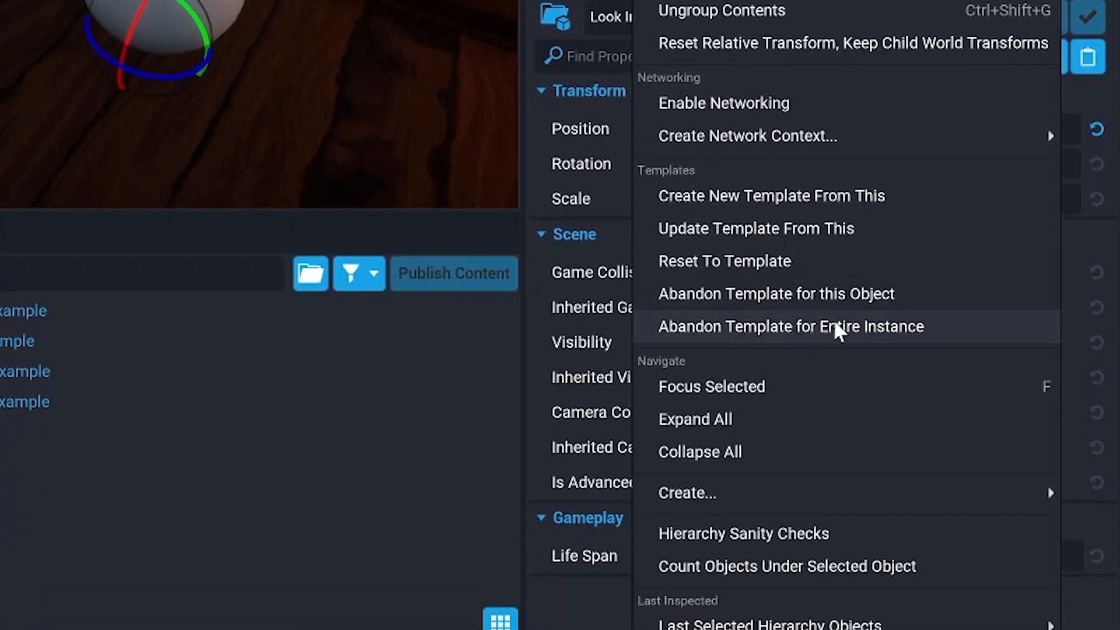
click(834, 327)
Delete the World Text and both Toggle folders from the Look Interaction Example's ClientContext, and expand its StaticContext.
scroll(754, 344, down, 1)
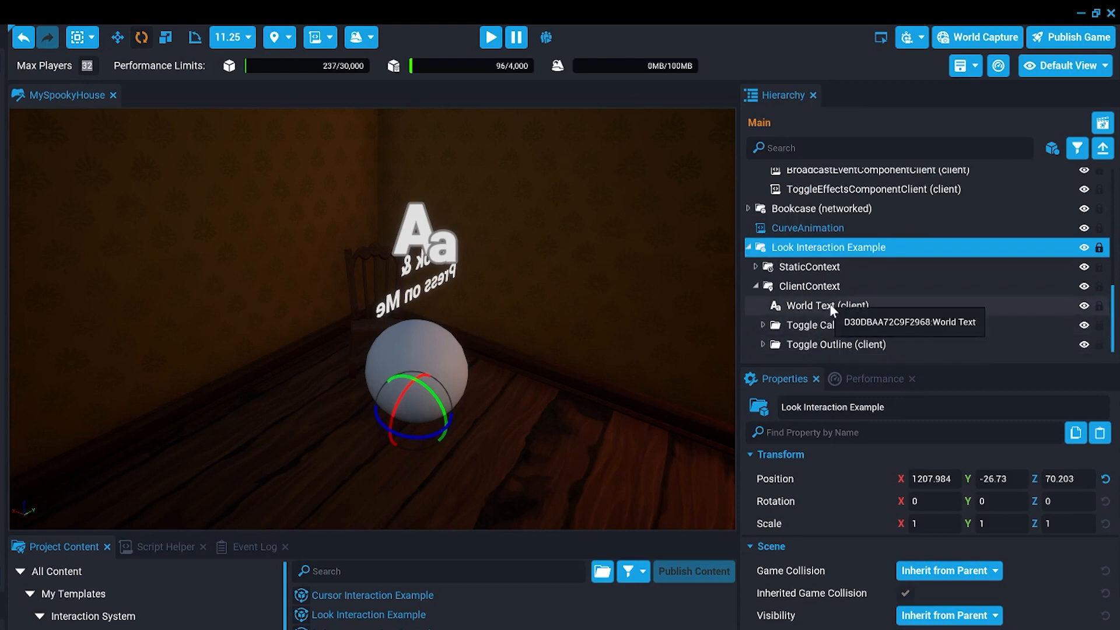
drag(833, 311, 834, 346)
key(Delete)
click(809, 322)
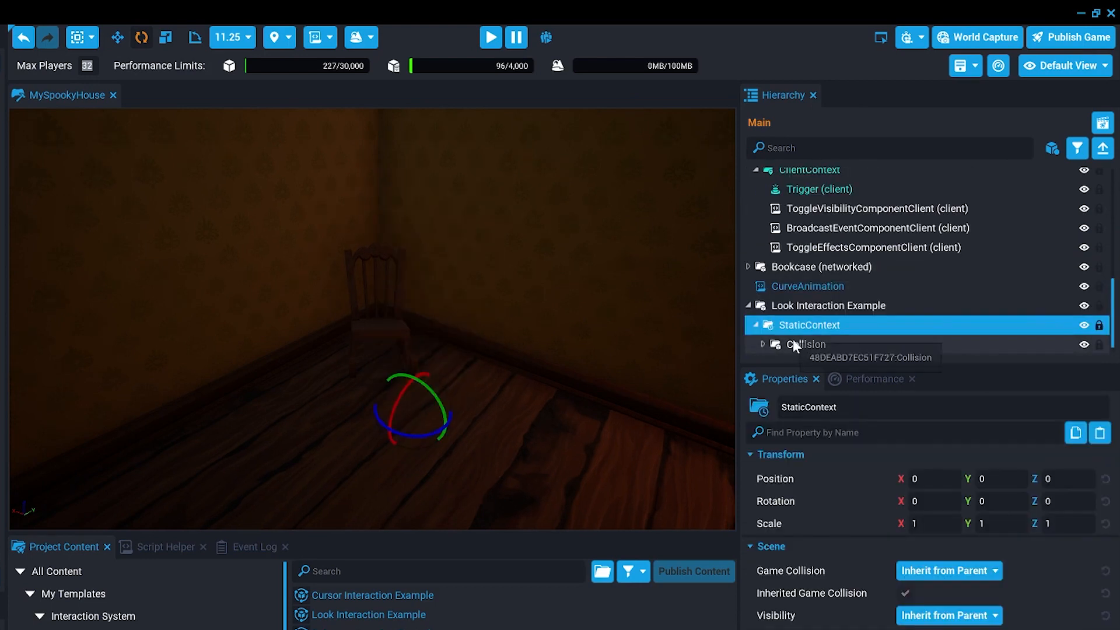
Force the visibility of the Look Interaction Example's Collision folder on.
click(790, 341)
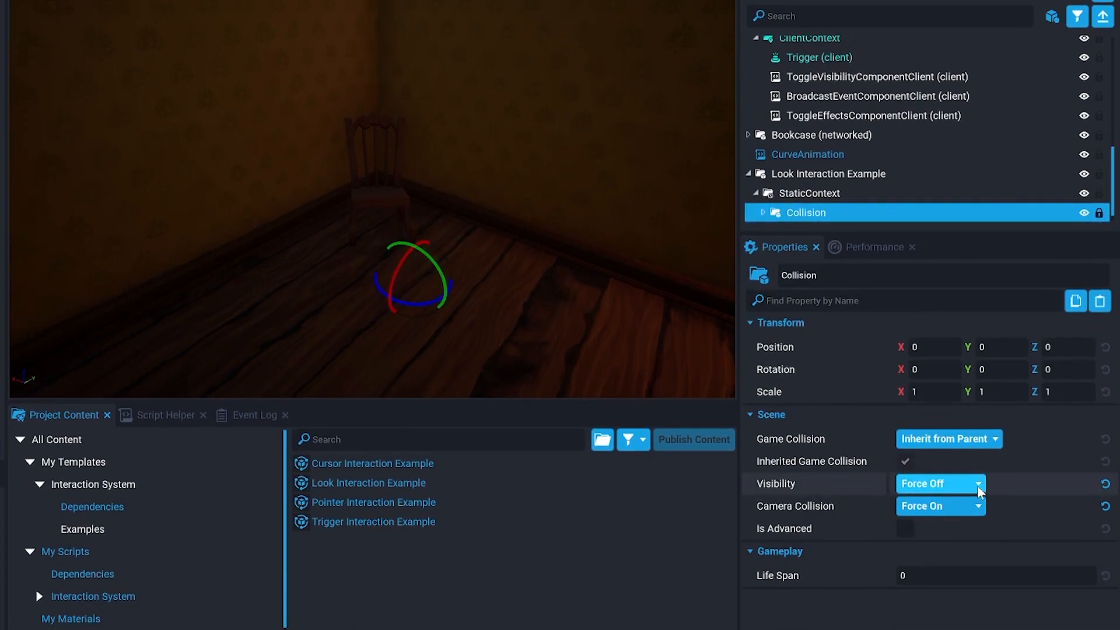
click(978, 485)
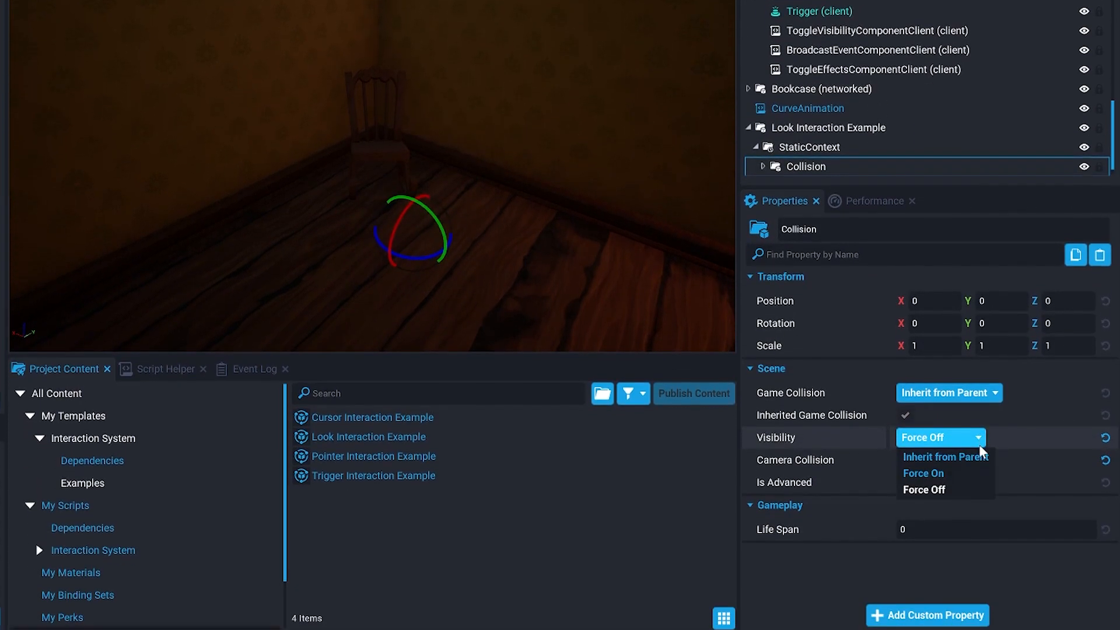
click(954, 471)
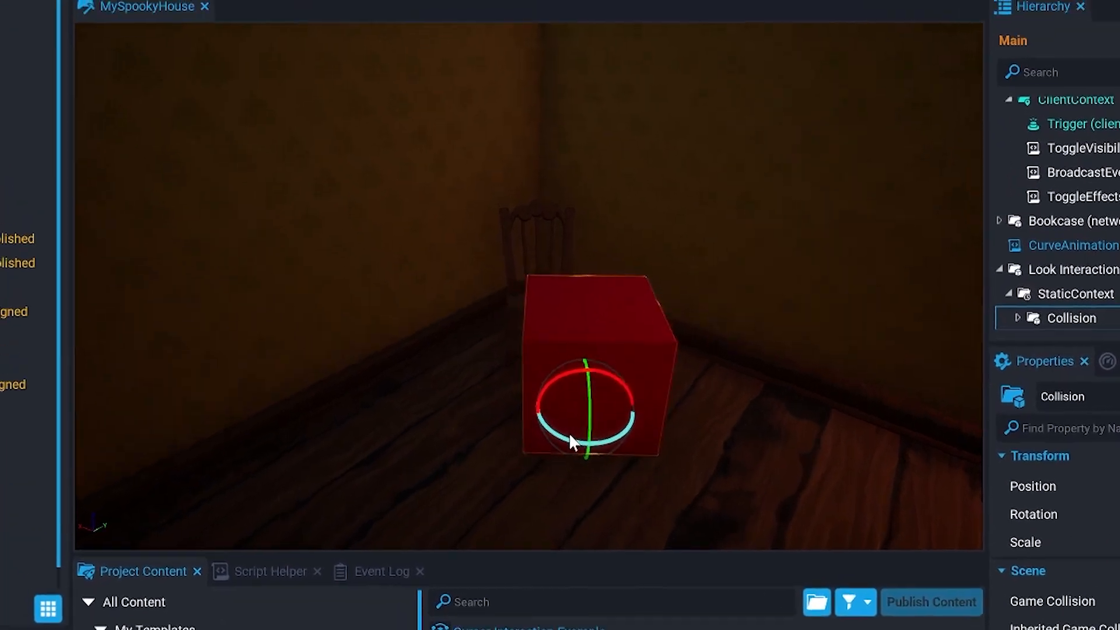
Enlarge the Collision group uniformly to a scale of about 2.235, position it over the rocking chair, and force its visibility off.
key(r)
drag(584, 373, 691, 320)
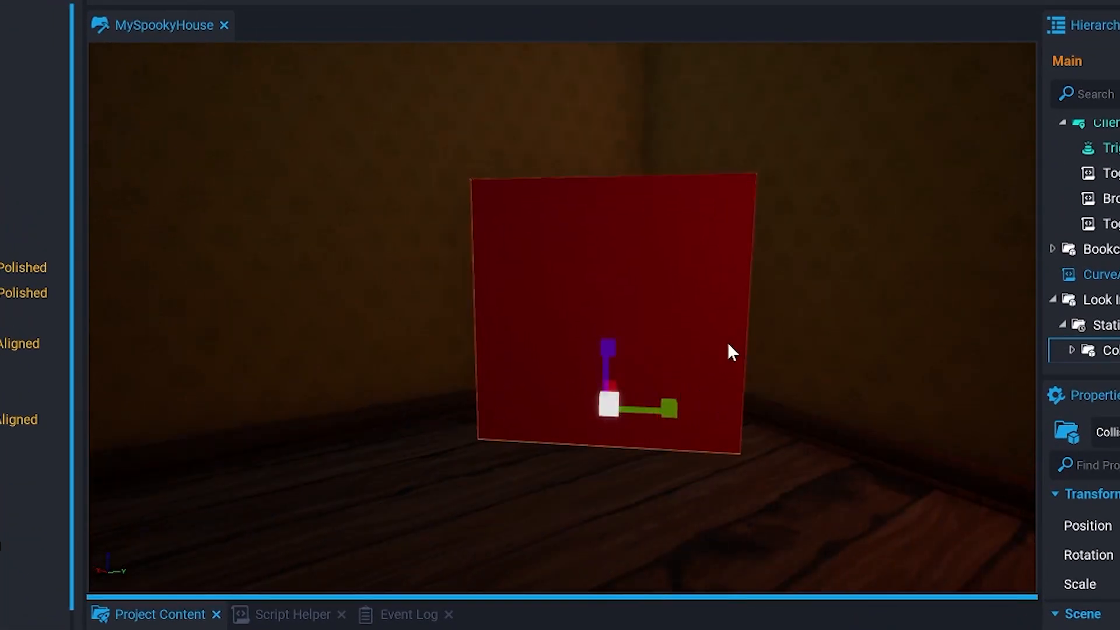
drag(732, 351, 800, 296)
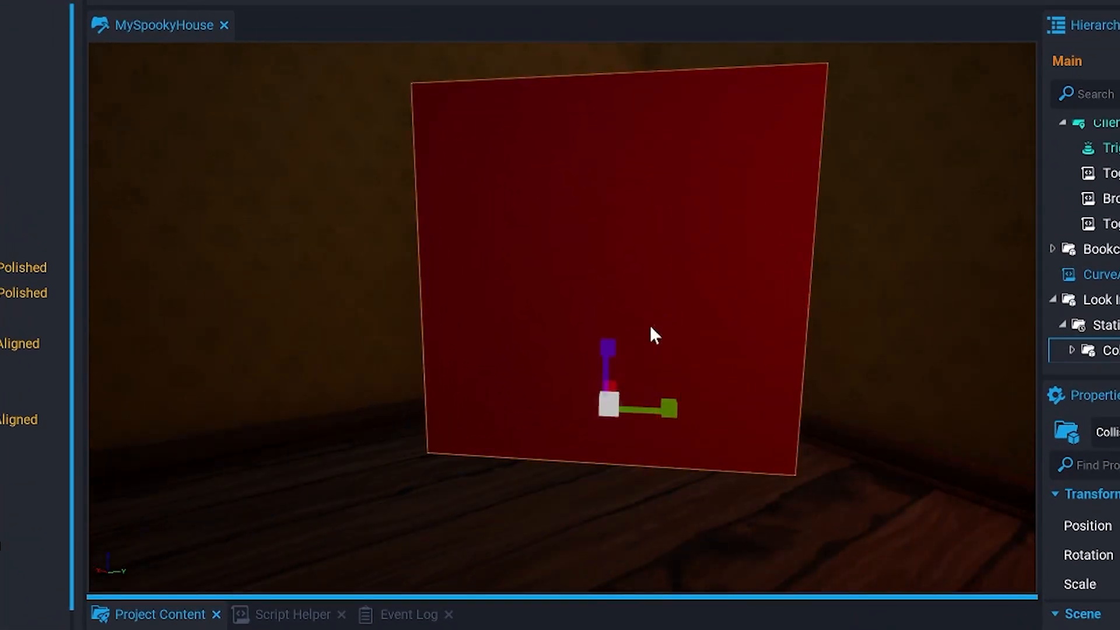
key(f)
key(w)
drag(588, 539, 590, 572)
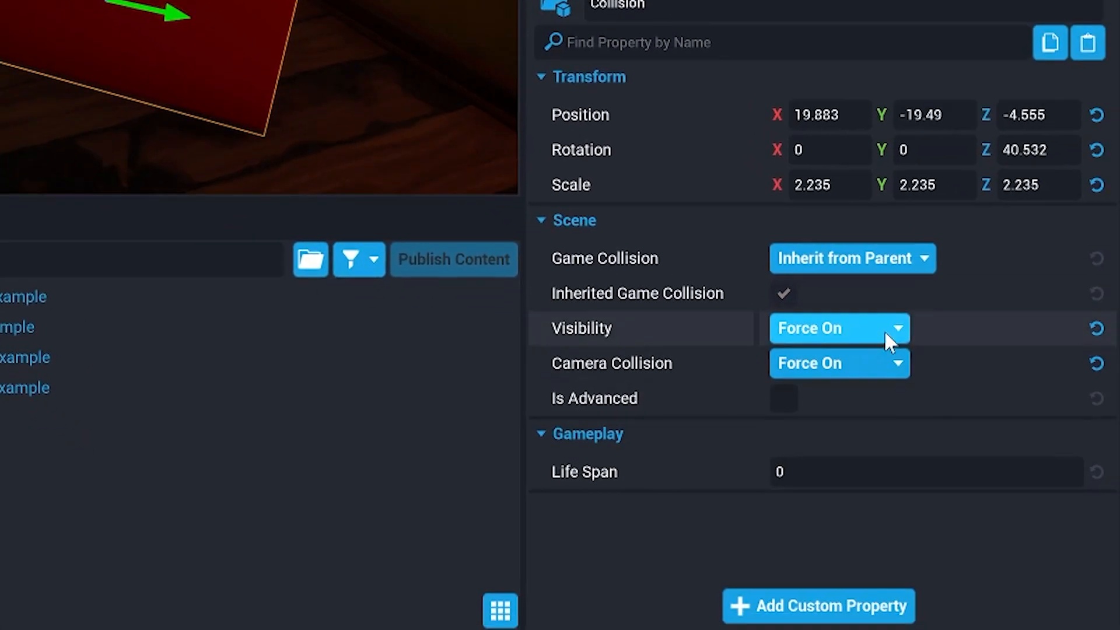
click(883, 330)
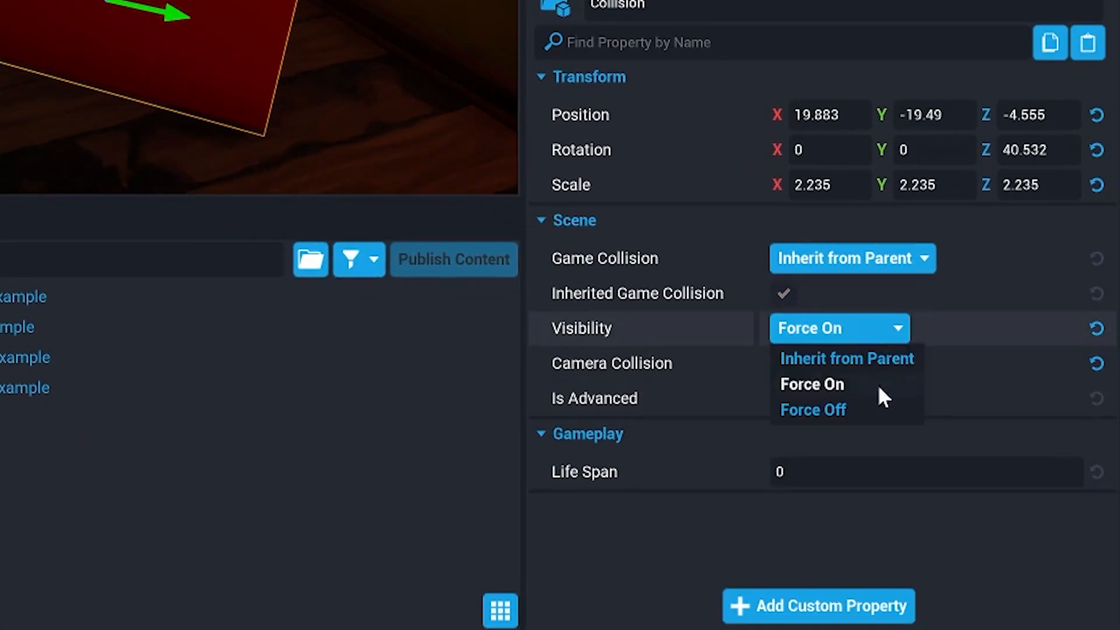
click(840, 410)
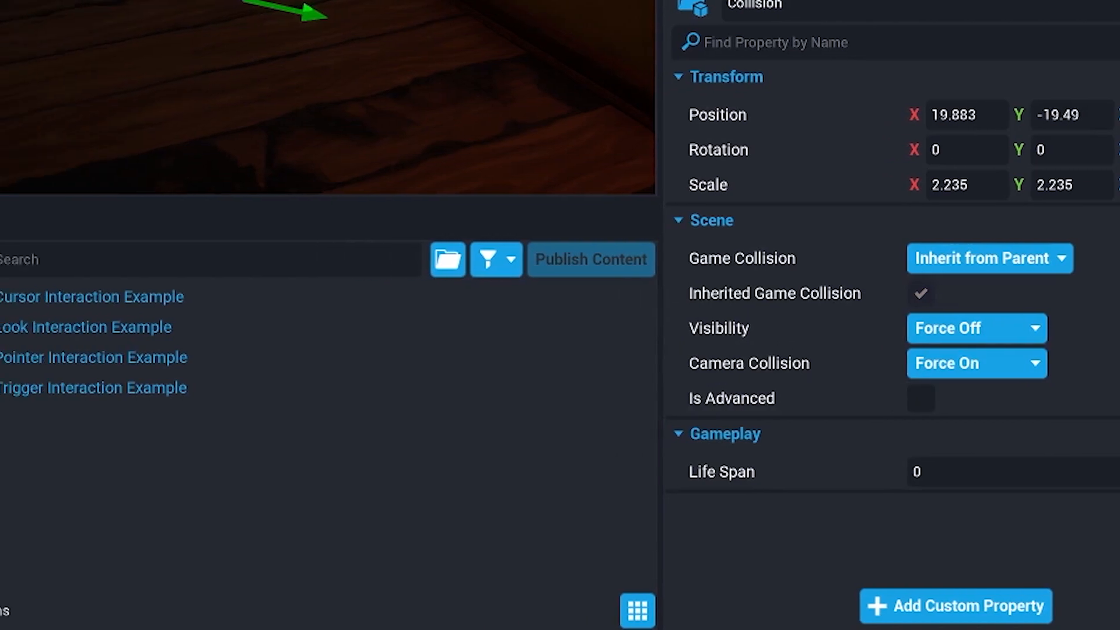
Add the BroadcastEventComponentClient script from the Interaction System's Components to the Look Interaction Example's ClientContext.
click(35, 395)
click(114, 445)
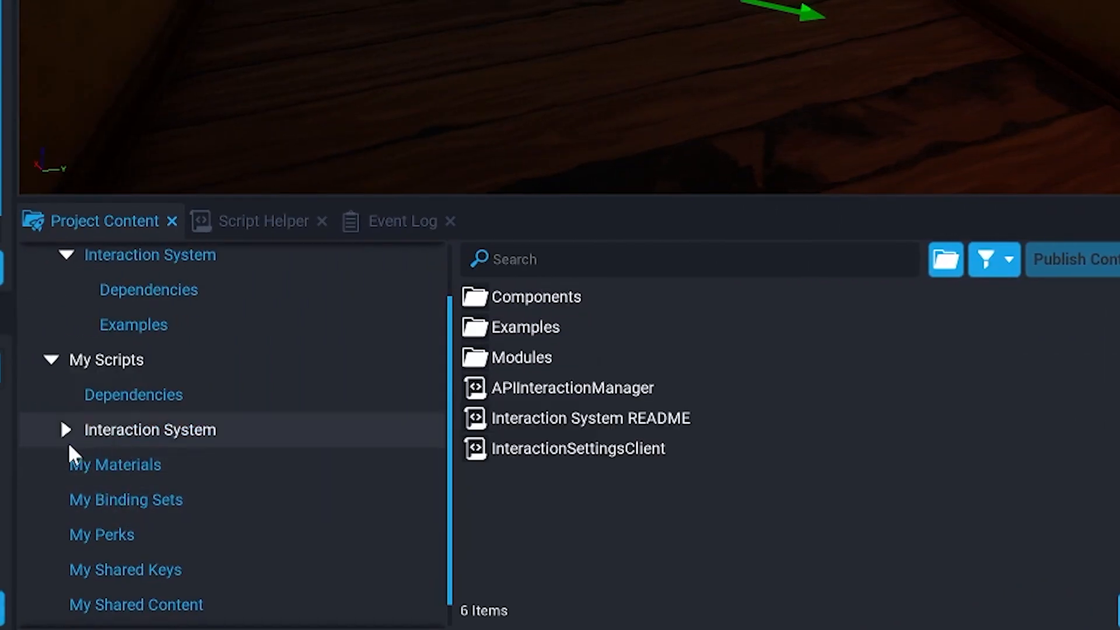
click(66, 438)
click(142, 474)
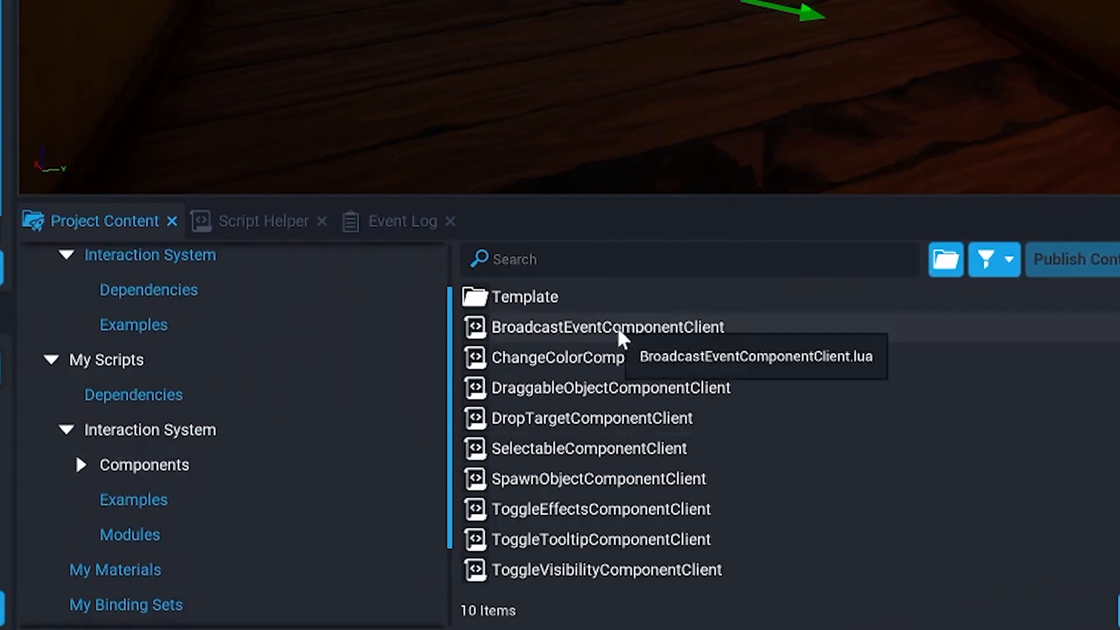
drag(617, 326, 669, 464)
Rename the Look Interaction Example group as Rocking Chair Interaction.
click(746, 344)
key(F2)
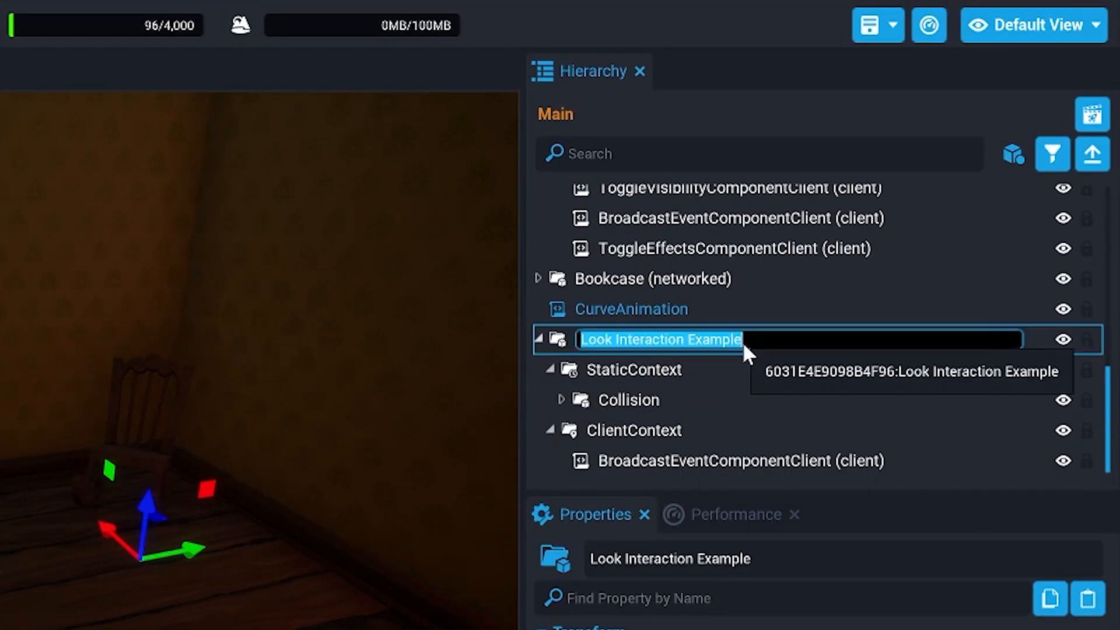
text(Rocking Chair Interac)
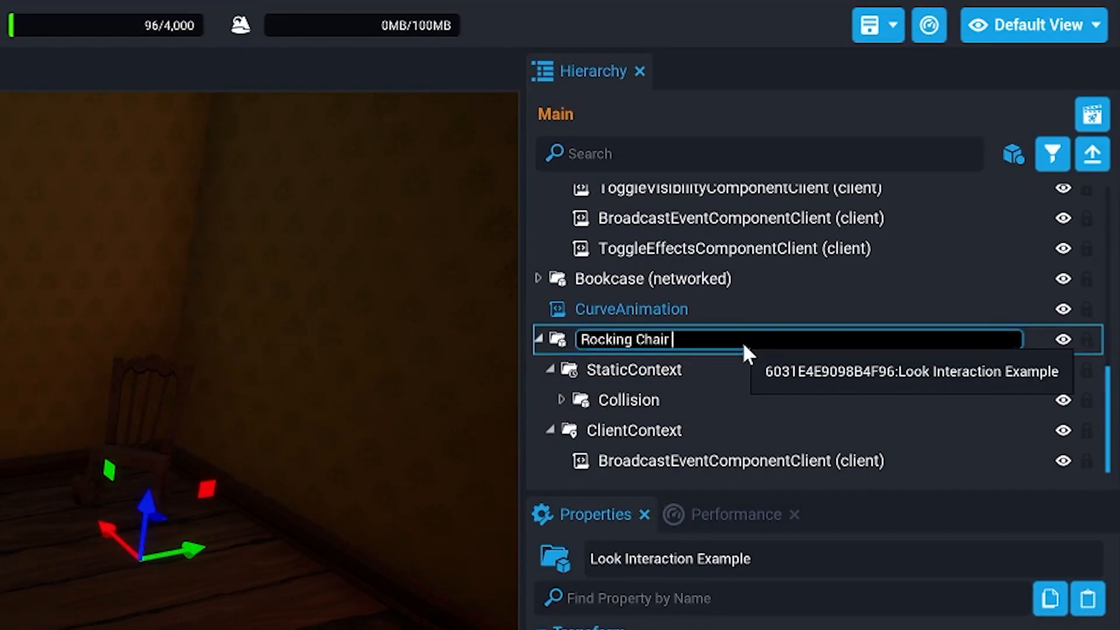
key(Return)
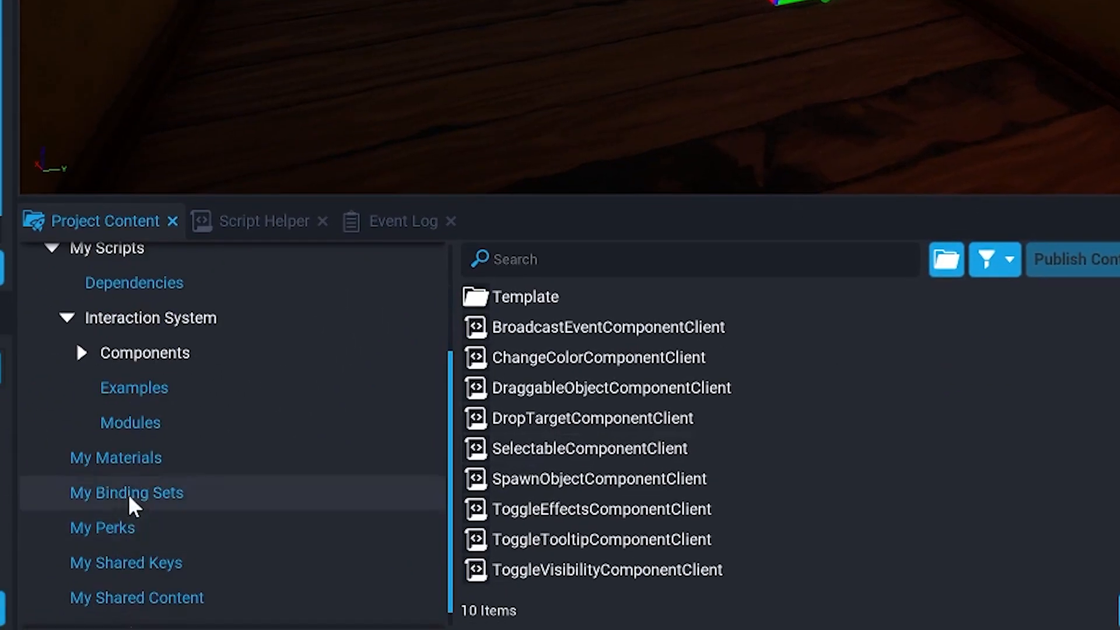
Set the broadcast component's APIInteractionModule to APILookInteractionModule and its ComponentRoot to Rocking Chair Interaction.
click(134, 423)
drag(554, 338, 821, 282)
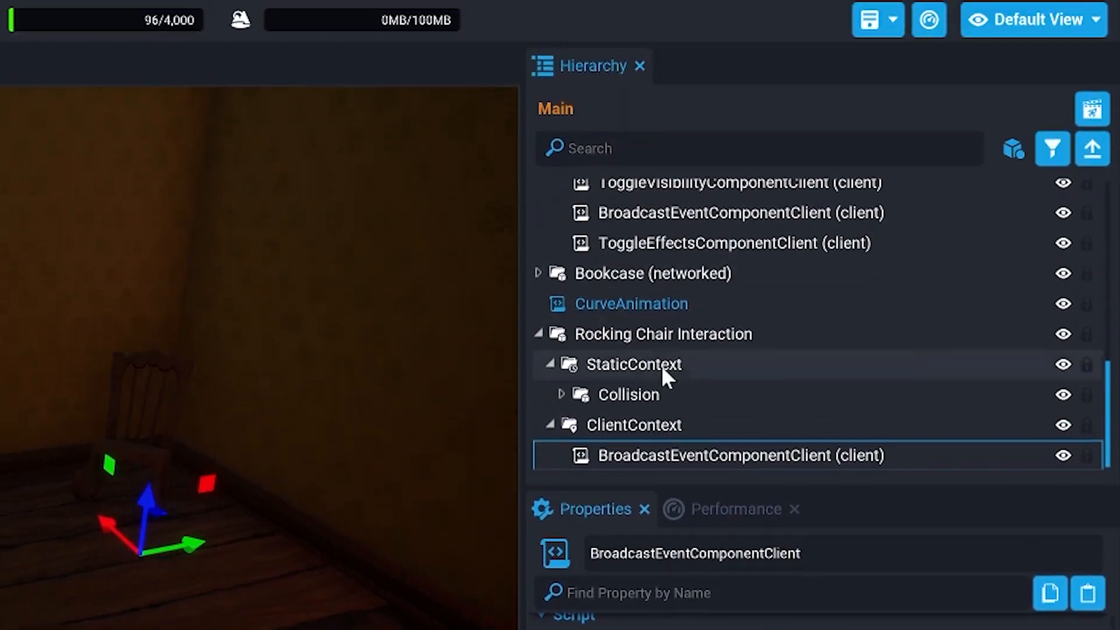
drag(665, 10, 844, 432)
drag(844, 297, 845, 298)
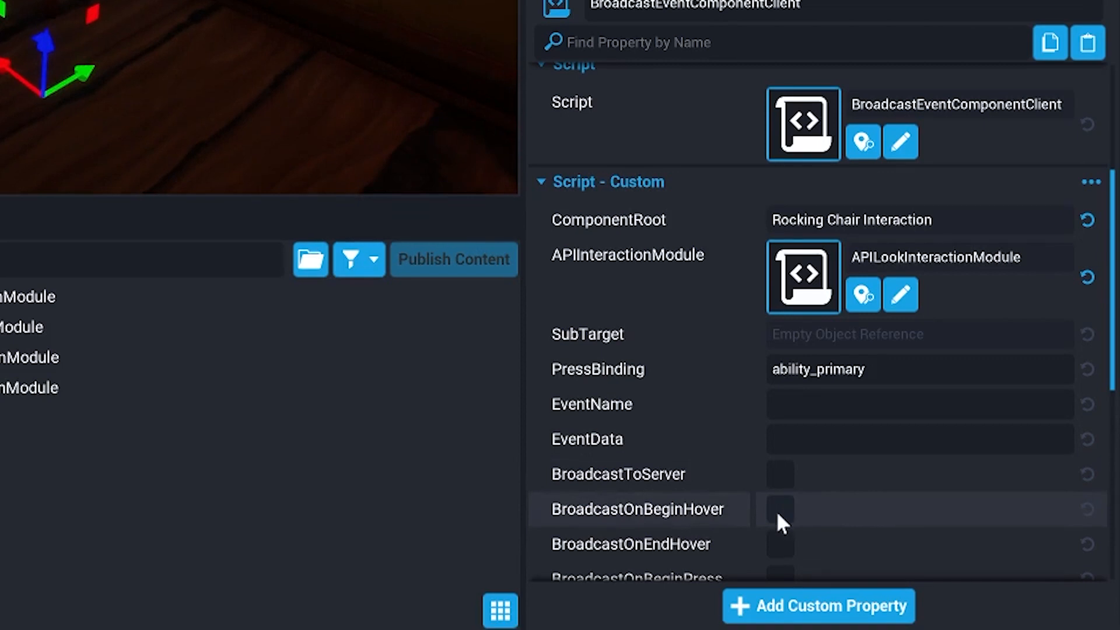
Enable BroadcastOnBeginHover on the broadcast component and set its EventName to StopRocking.
click(779, 509)
click(828, 404)
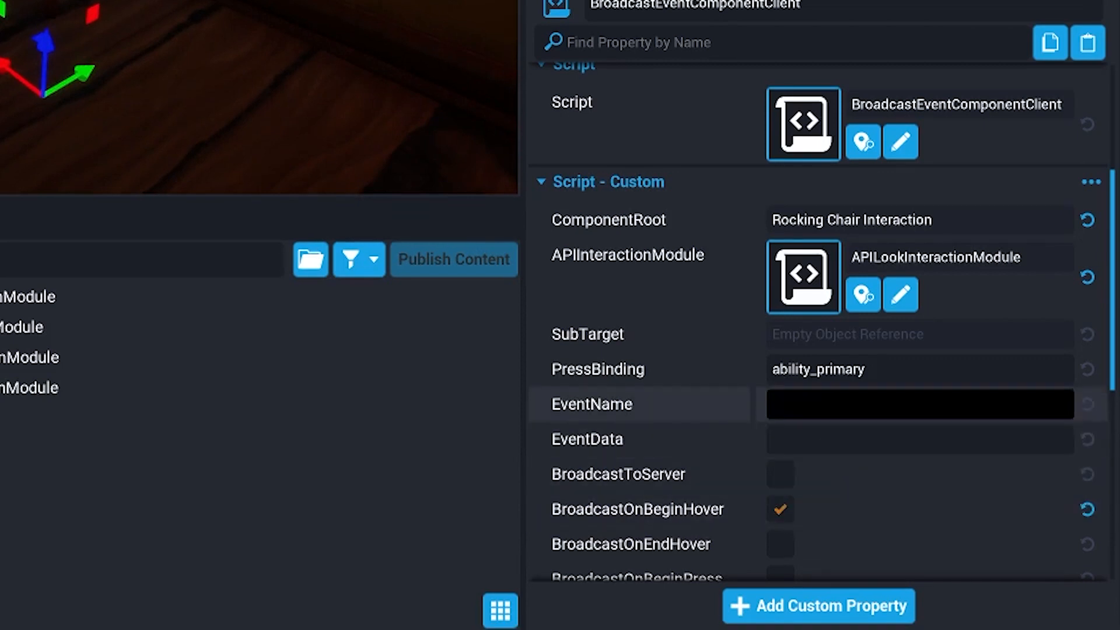
text(StopRocking)
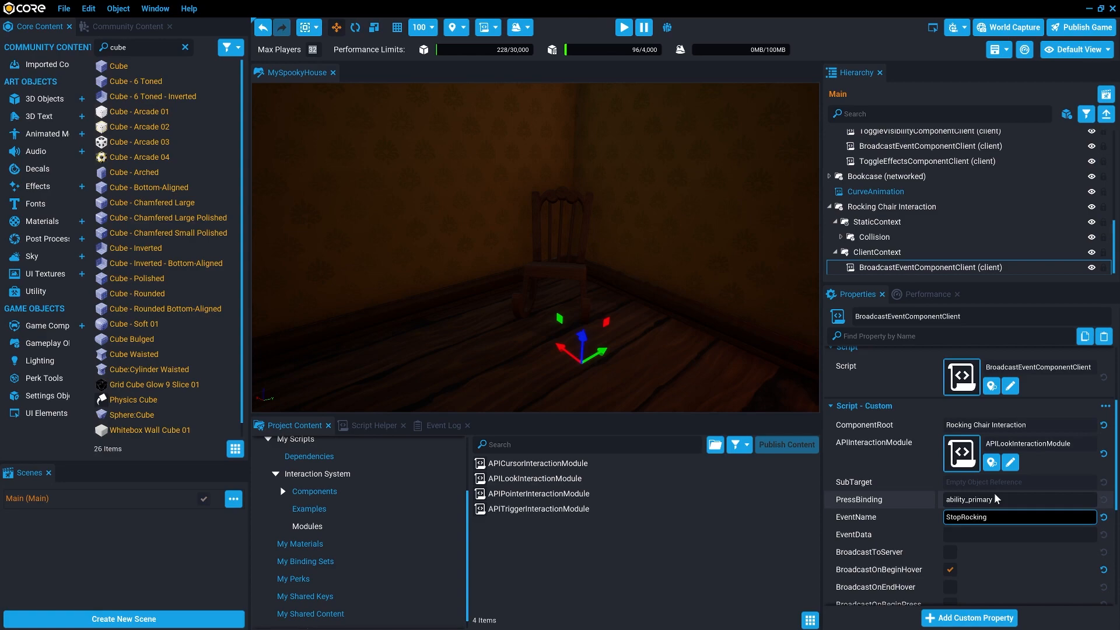
Duplicate the broadcast component, switch the copy from BroadcastOnBeginHover to BroadcastOnEndHover, and set its EventName to StartRocking.
click(909, 267)
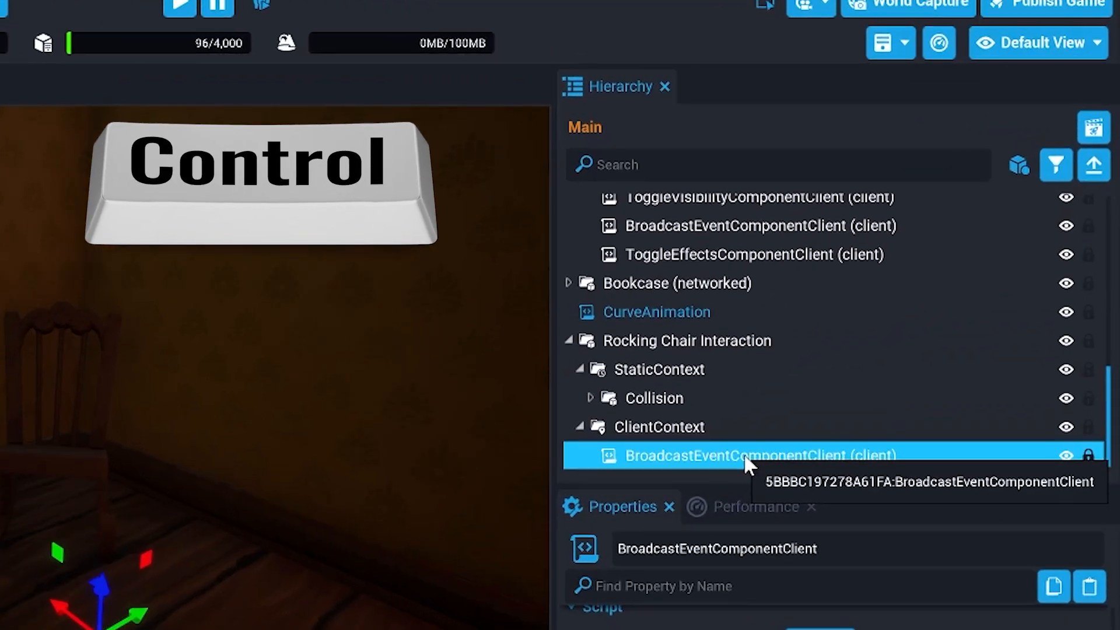
key(ctrl+w)
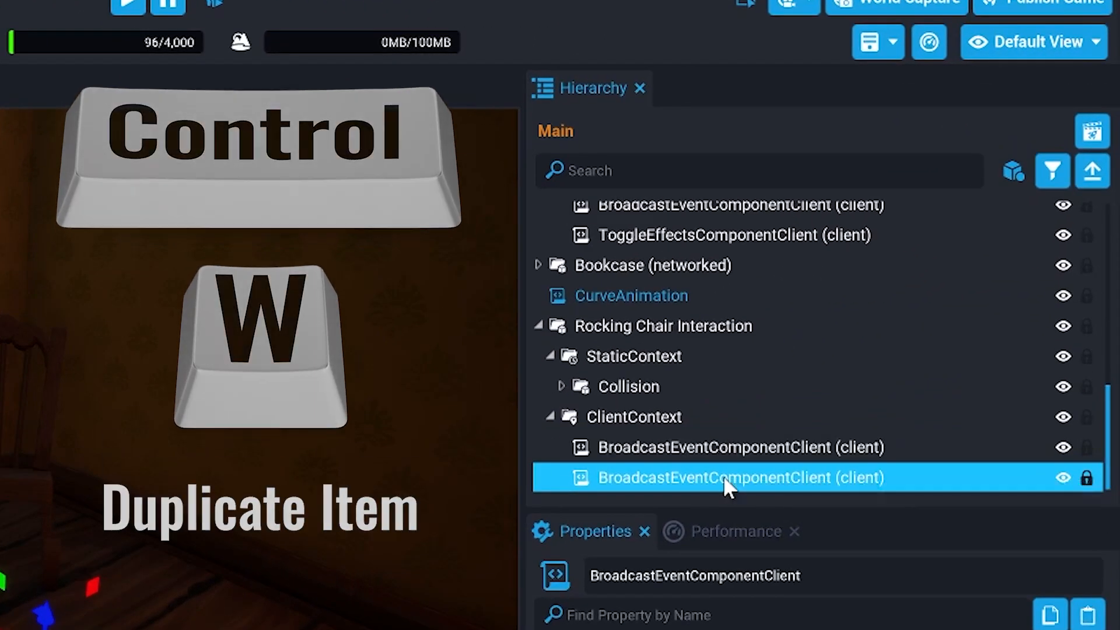
scroll(771, 569, down, 4)
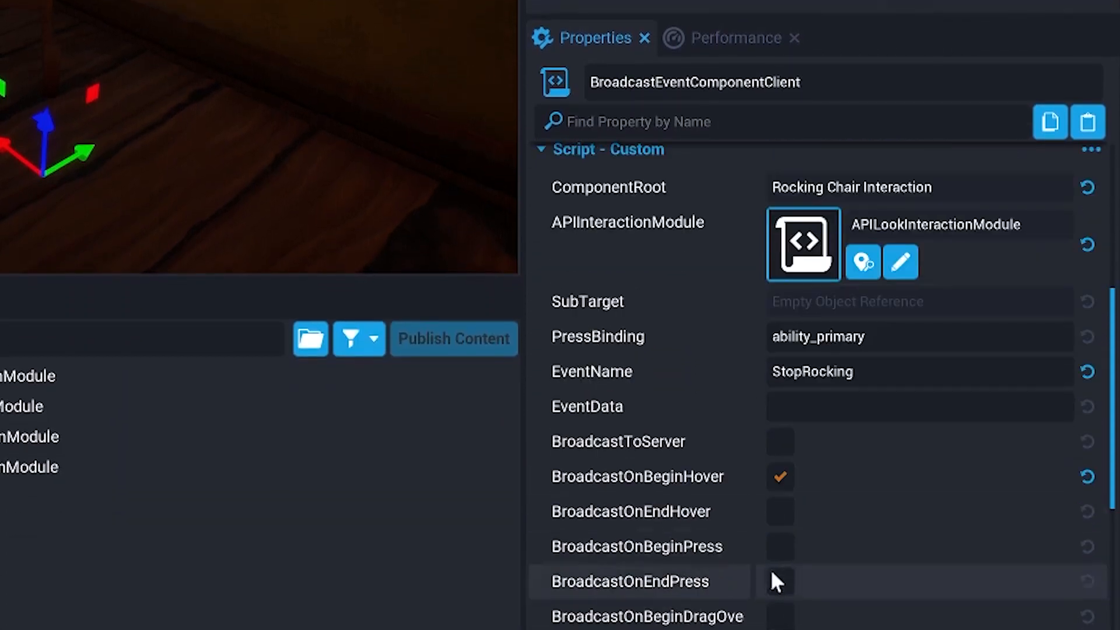
click(781, 437)
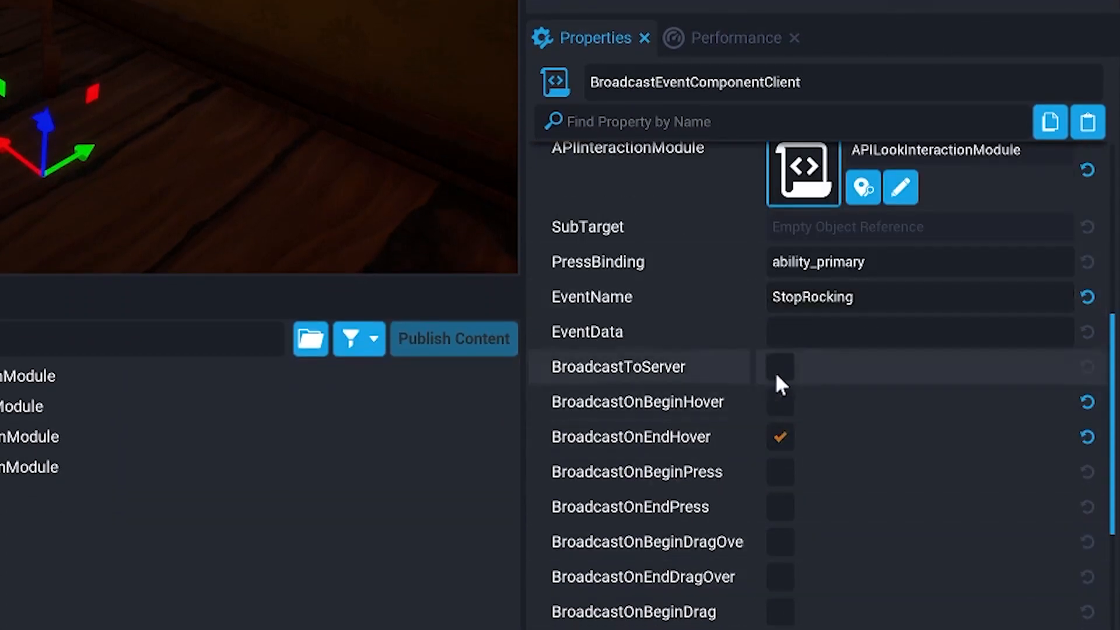
drag(802, 296, 770, 297)
text(Start)
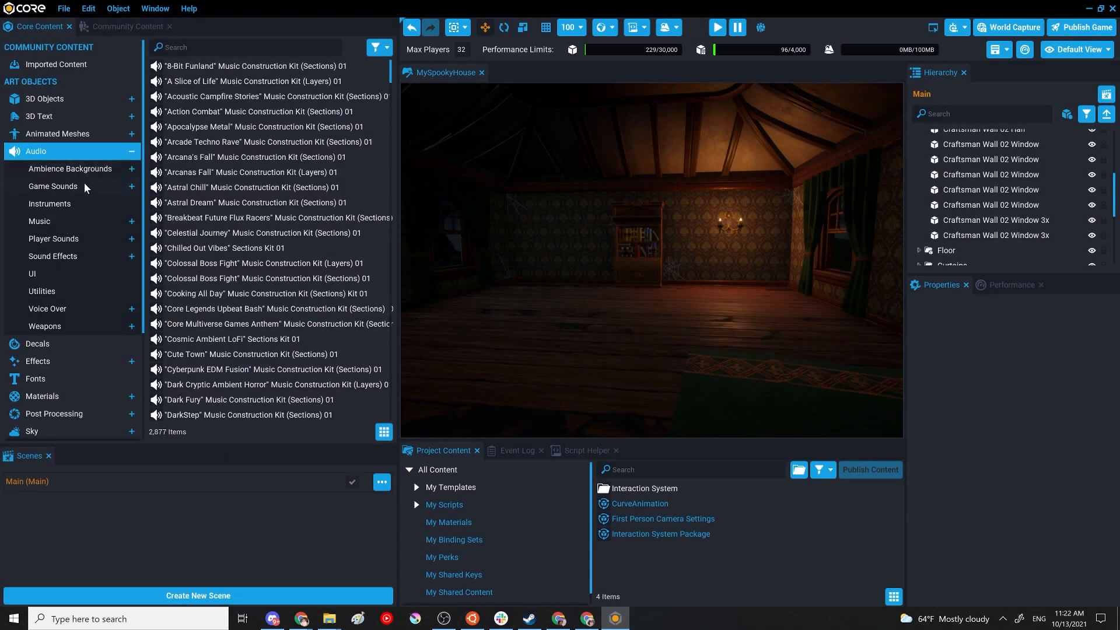
Browse the audio library's Ambience Backgrounds and Music categories, including the BGM subcategories.
click(90, 170)
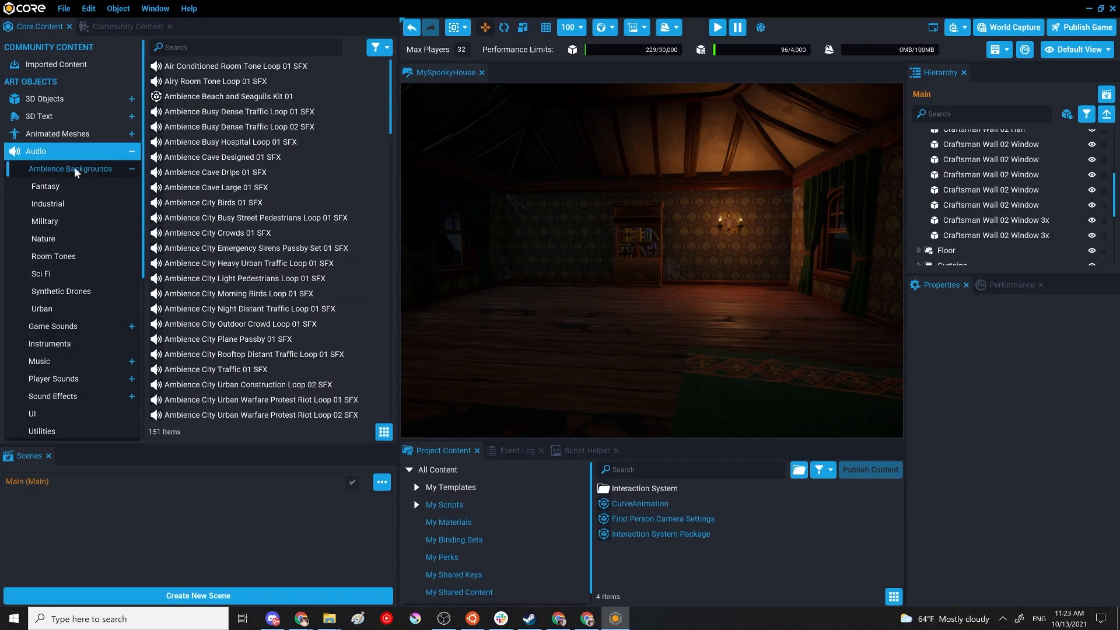
click(120, 157)
click(120, 155)
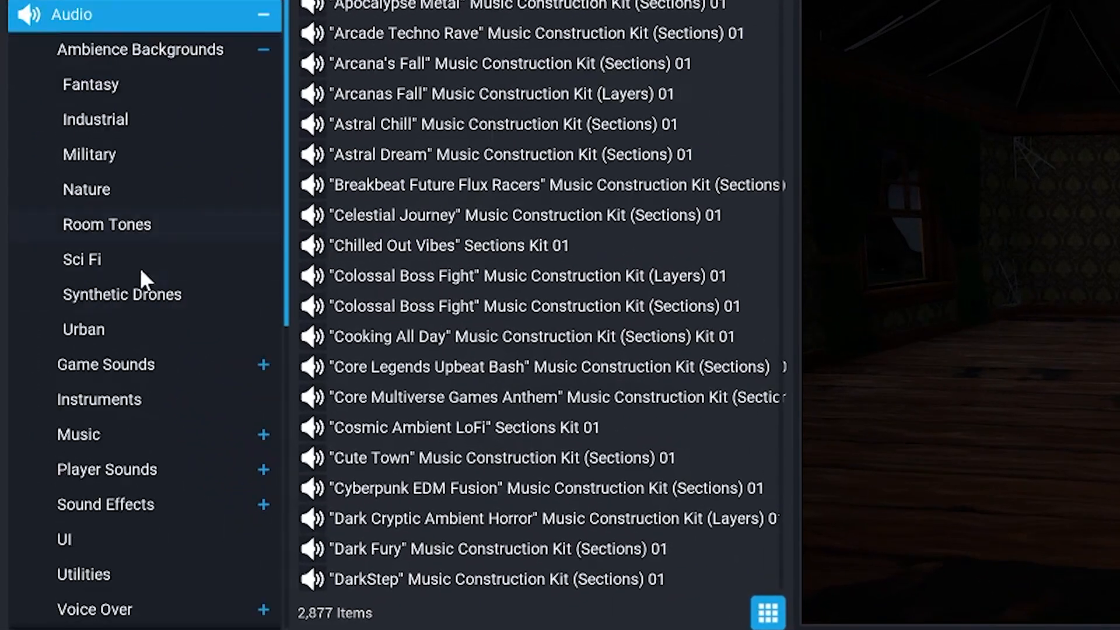
scroll(142, 382, down, 1)
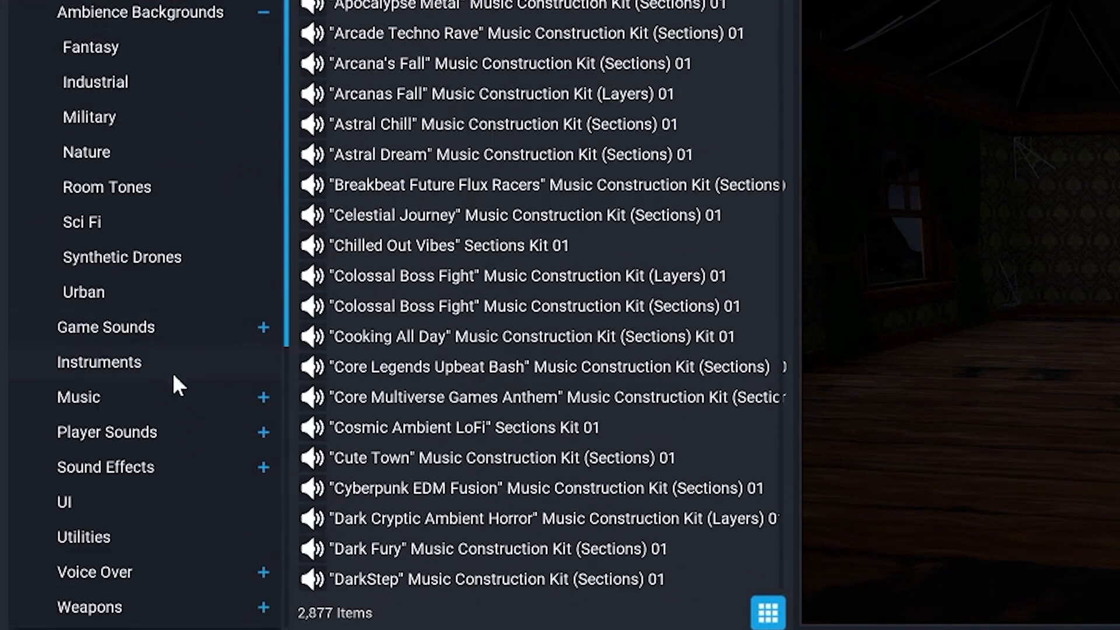
click(136, 390)
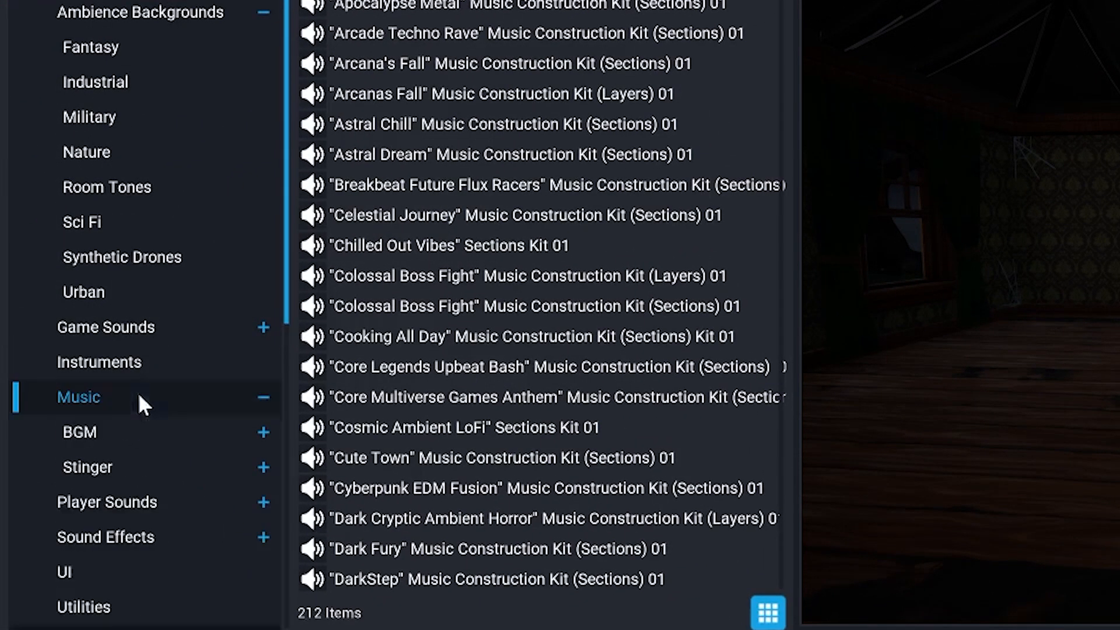
scroll(17, 519, down, 1)
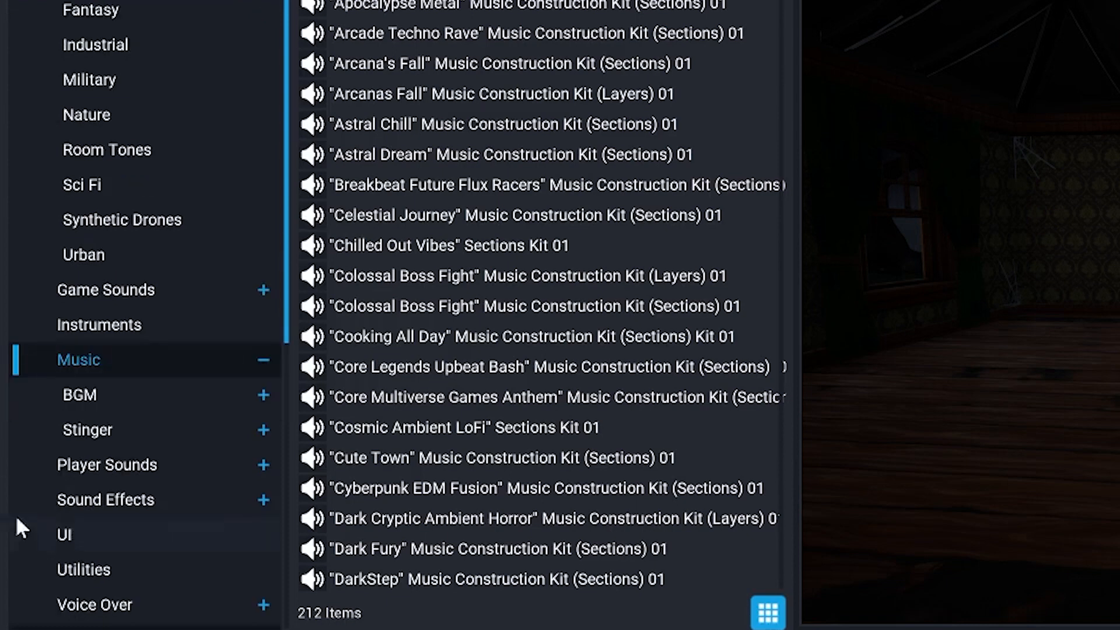
click(87, 402)
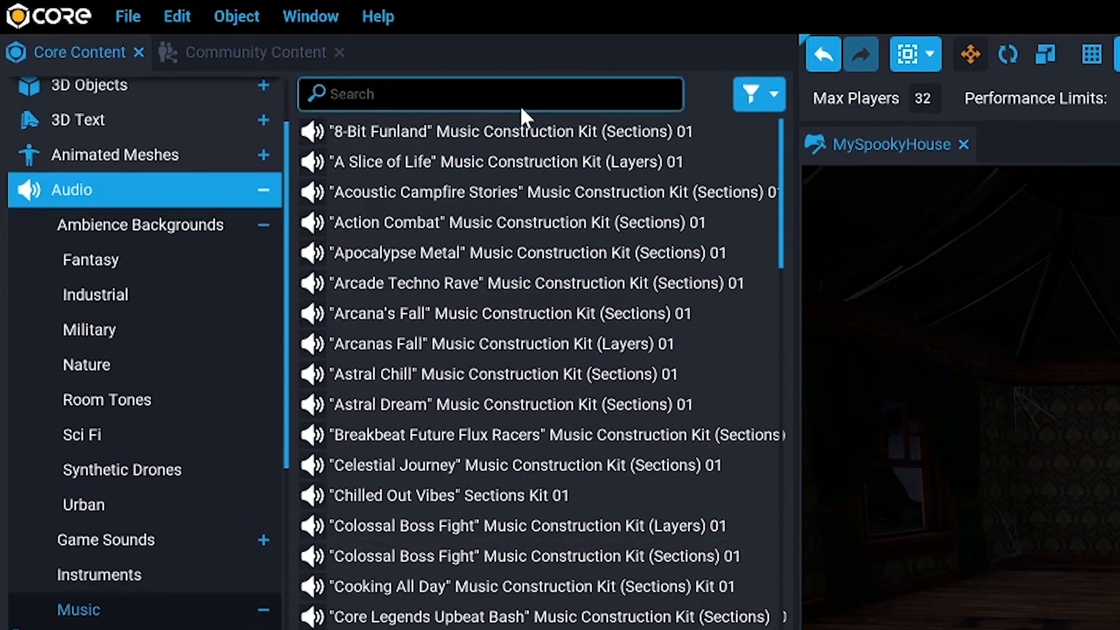
Search the content library for "ambient cave" and add Ambient Dark Breathy Cave Dungeon Loop 01 SFX to the scene.
click(519, 106)
text(dark)
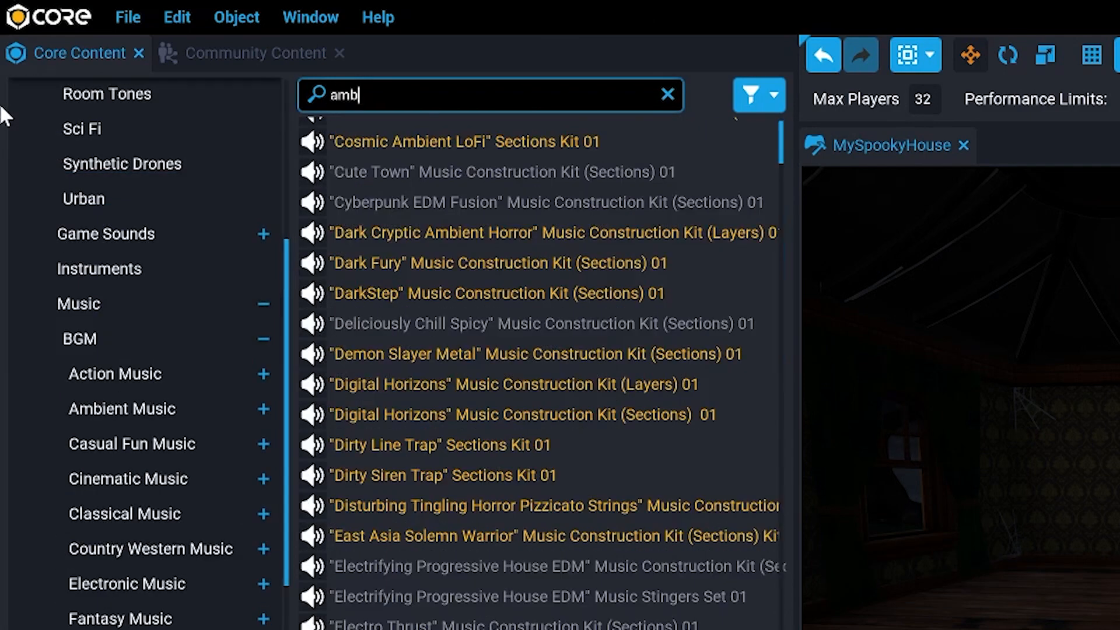
text(ient cave)
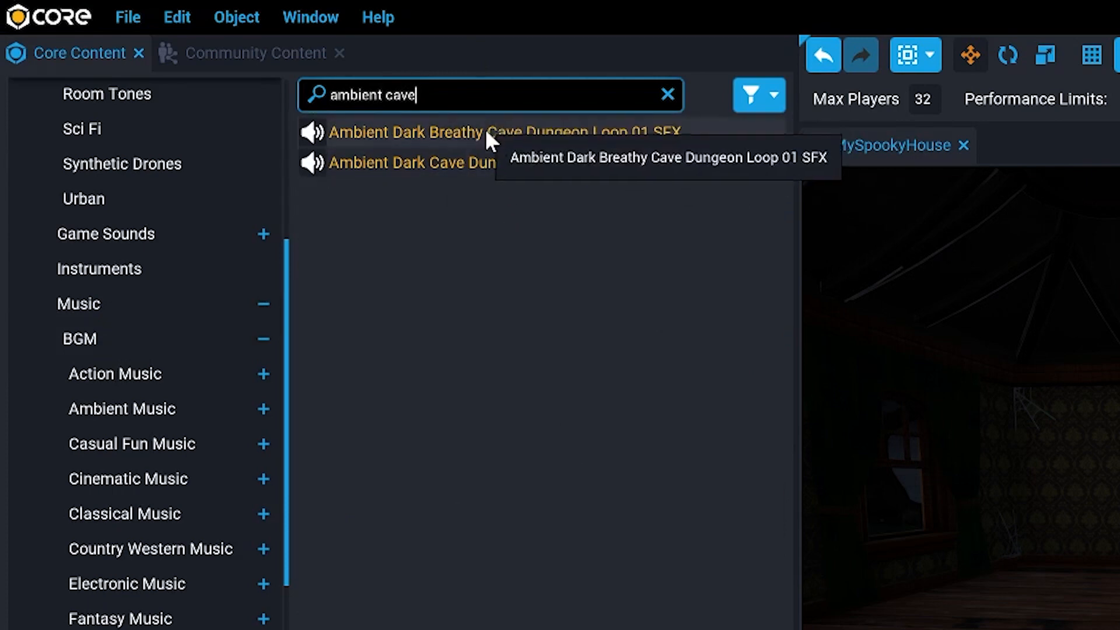
drag(488, 139, 825, 477)
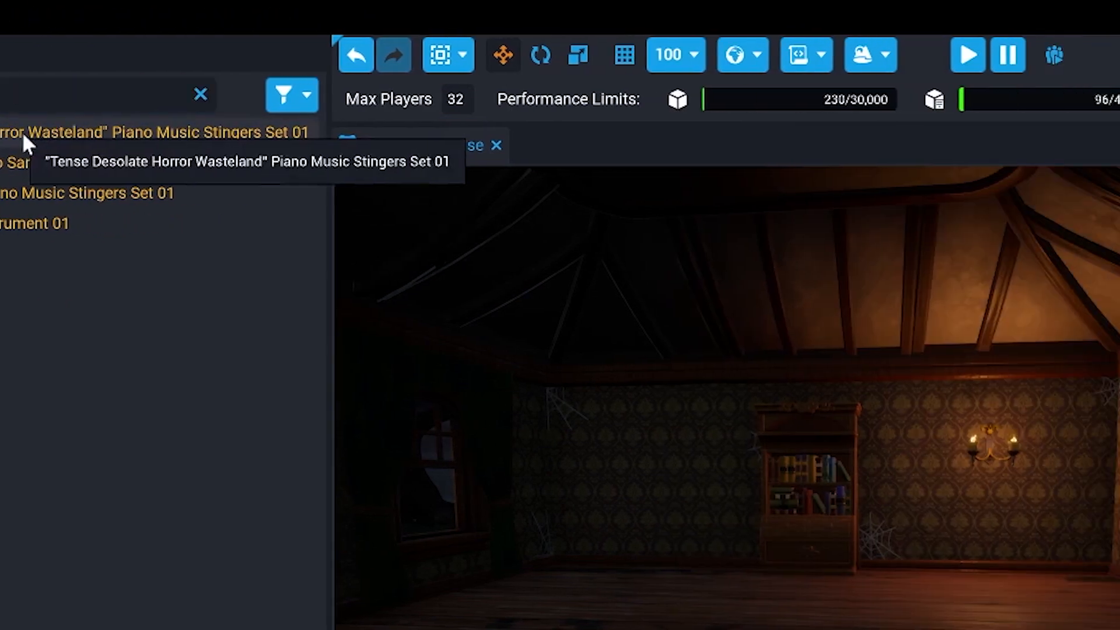
Add "Tense Desolate Horror Wasteland" Piano Music Stingers Set 01 to the scene with type 16 - Random Single Piano Chords.
drag(23, 142, 822, 315)
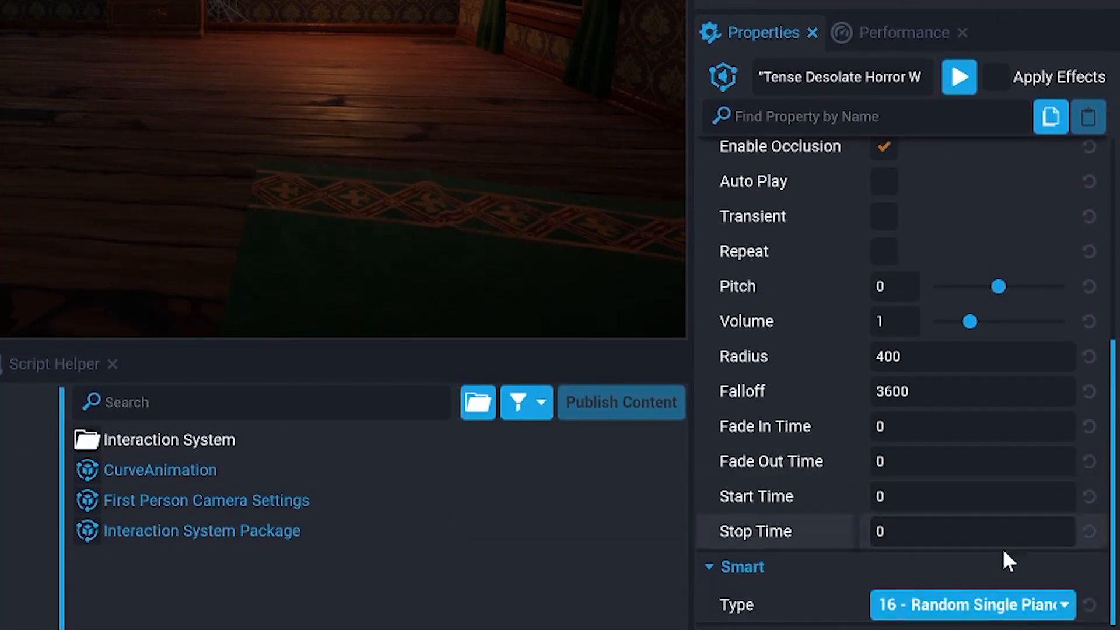
click(1044, 604)
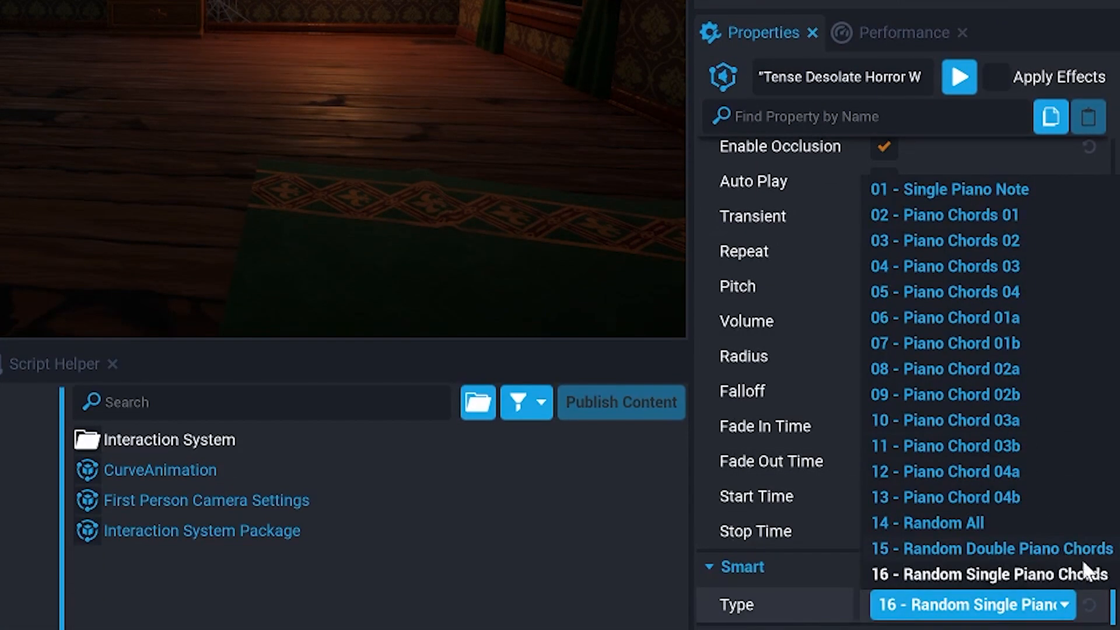
click(957, 576)
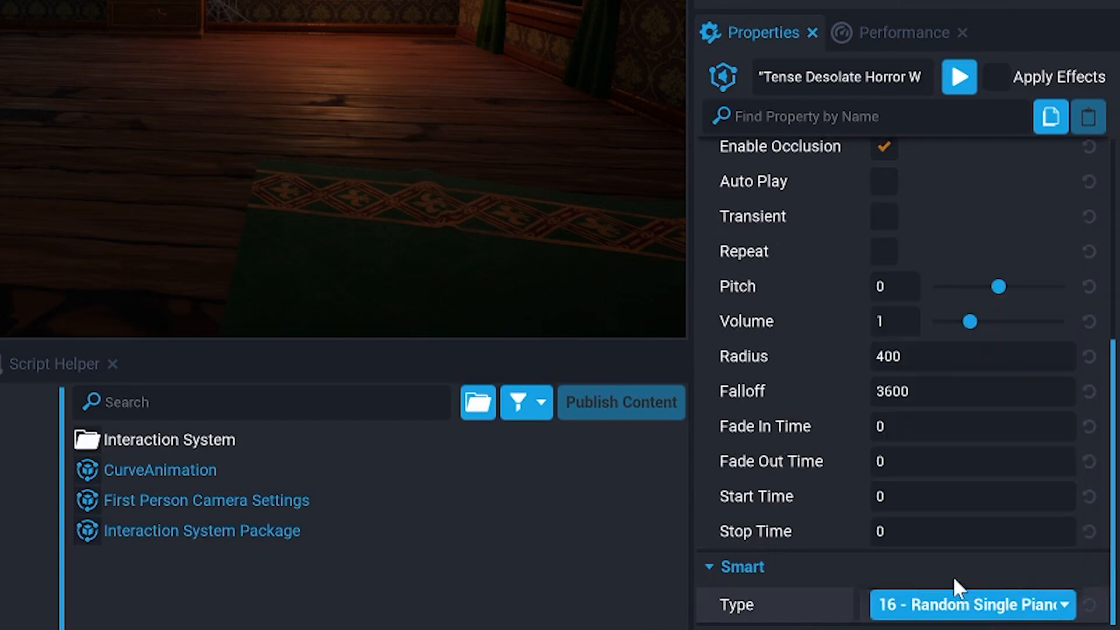
Move the piano stingers and the ambient cave loop into the ClientContext folder that holds the lightning and candle effects.
scroll(886, 291, up, 1)
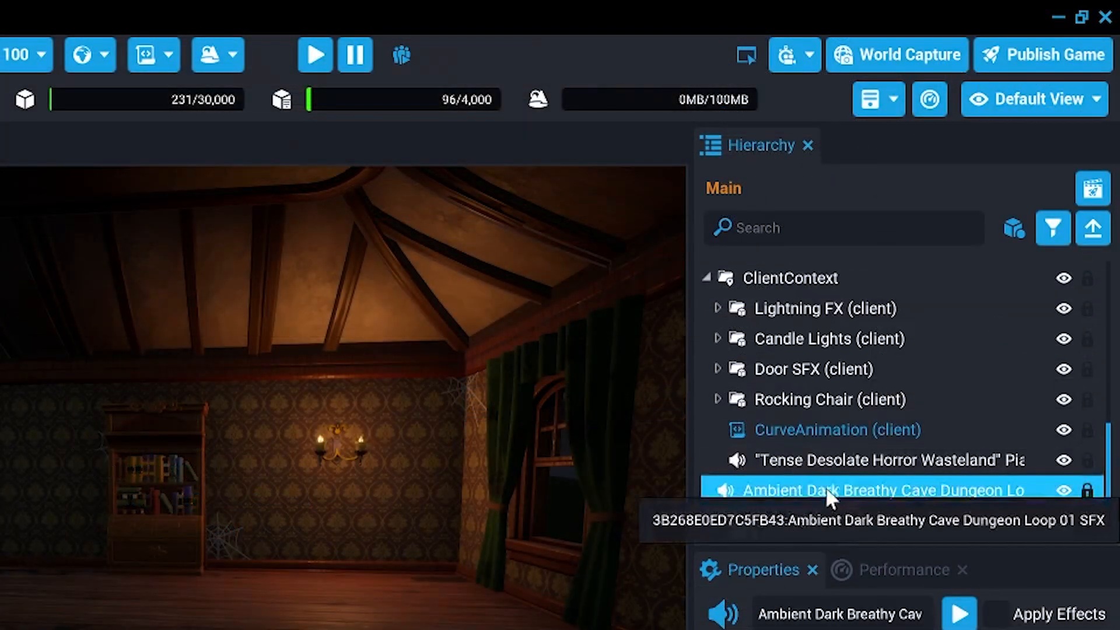
scroll(824, 490, up, 3)
scroll(839, 449, down, 4)
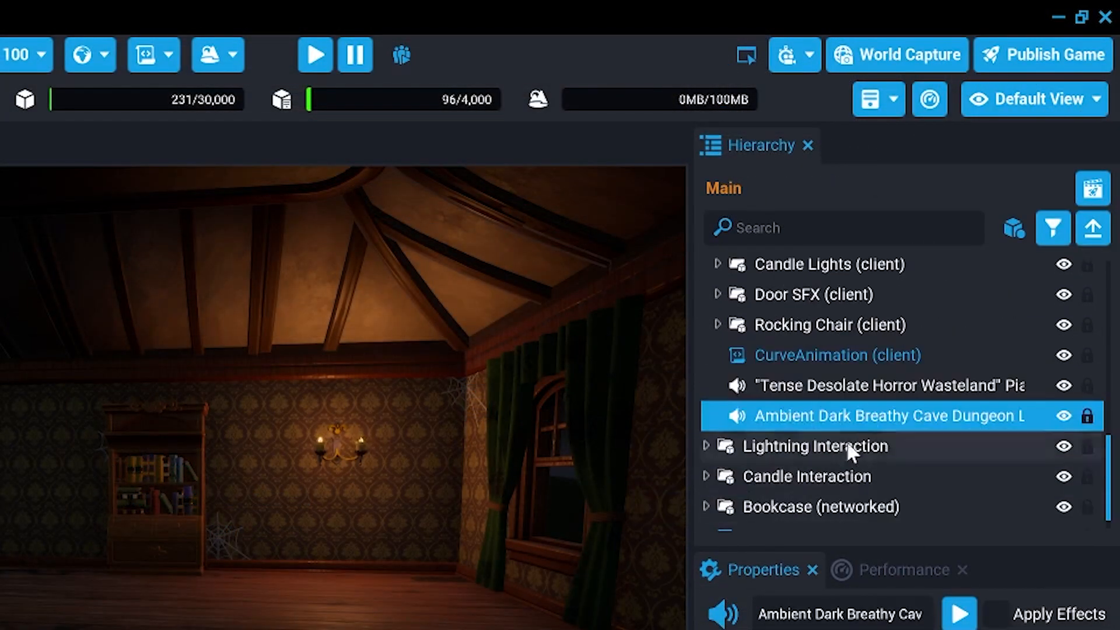
For both the piano stingers and the cave loop, disable spatialization, attenuation and occlusion, and enable Auto Play and Repeat.
shift+click(837, 386)
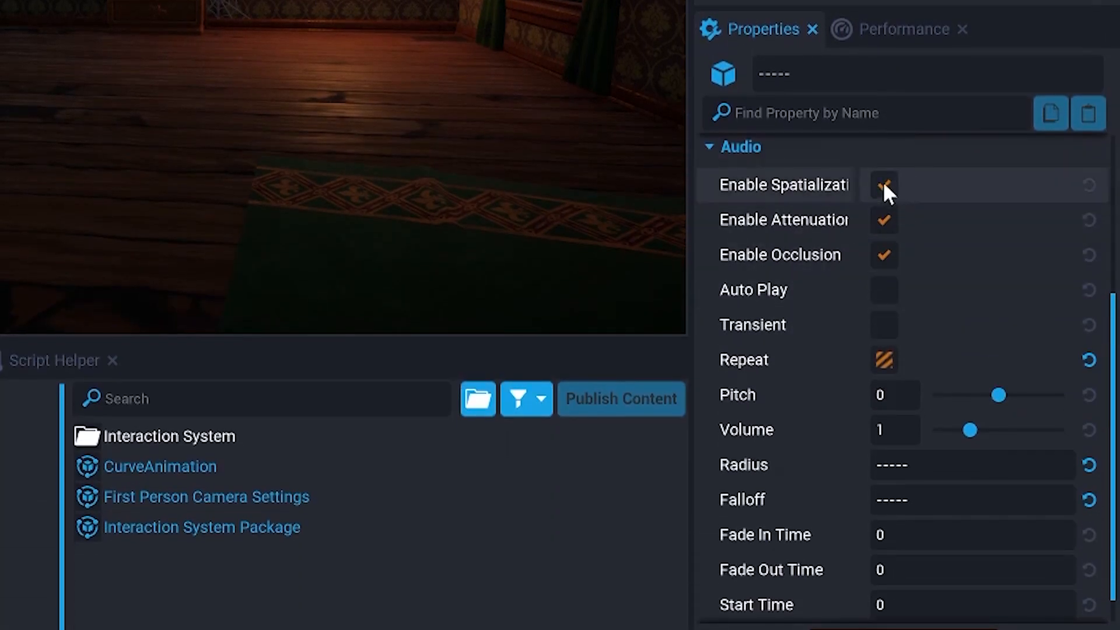
click(882, 186)
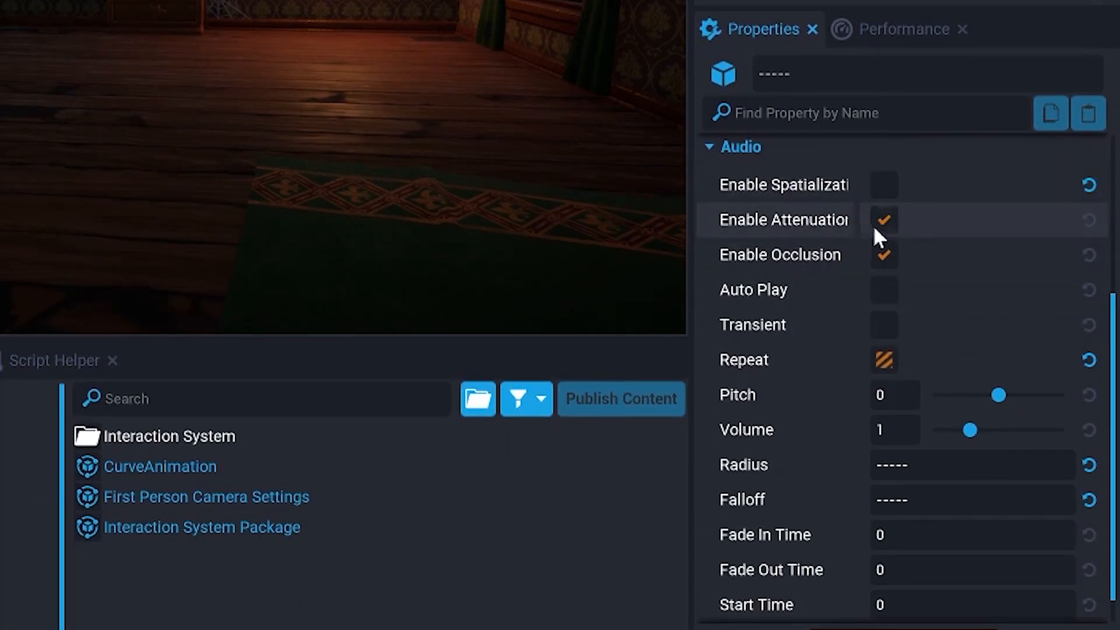
click(884, 221)
click(881, 258)
click(885, 292)
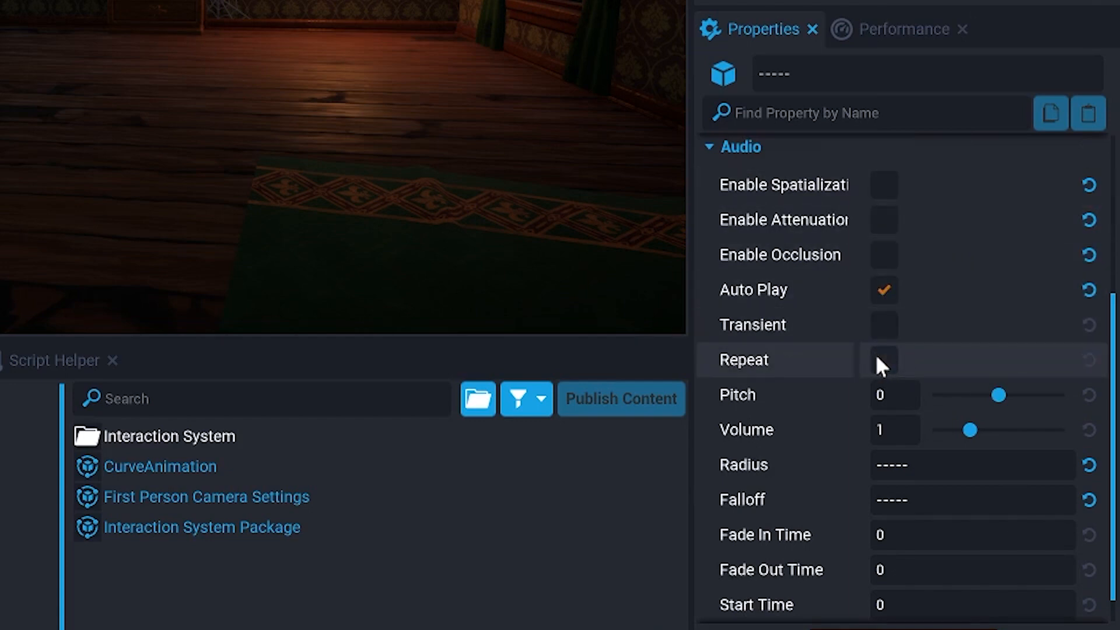
click(885, 360)
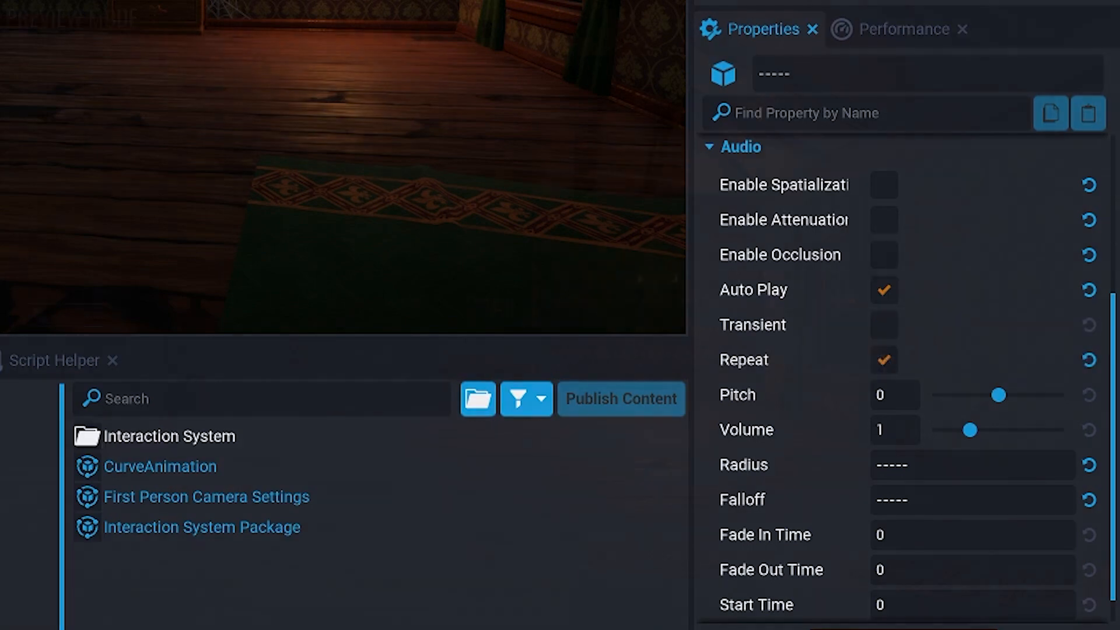